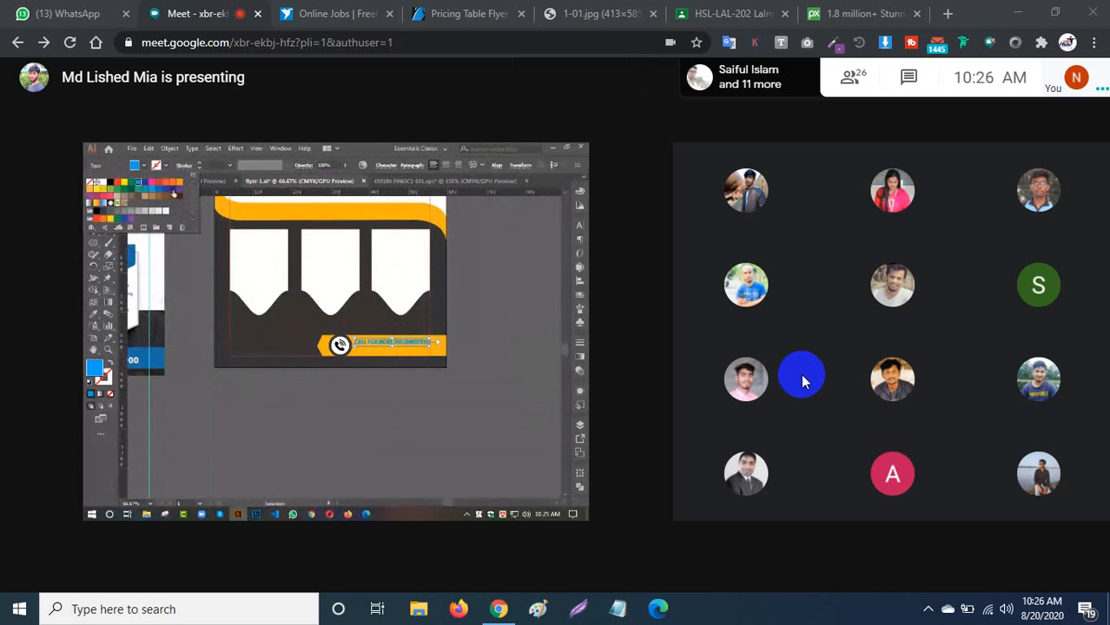
Mute the microphone and view the 1-01.jpg reference pricing-table flyer.
left_click(496, 557)
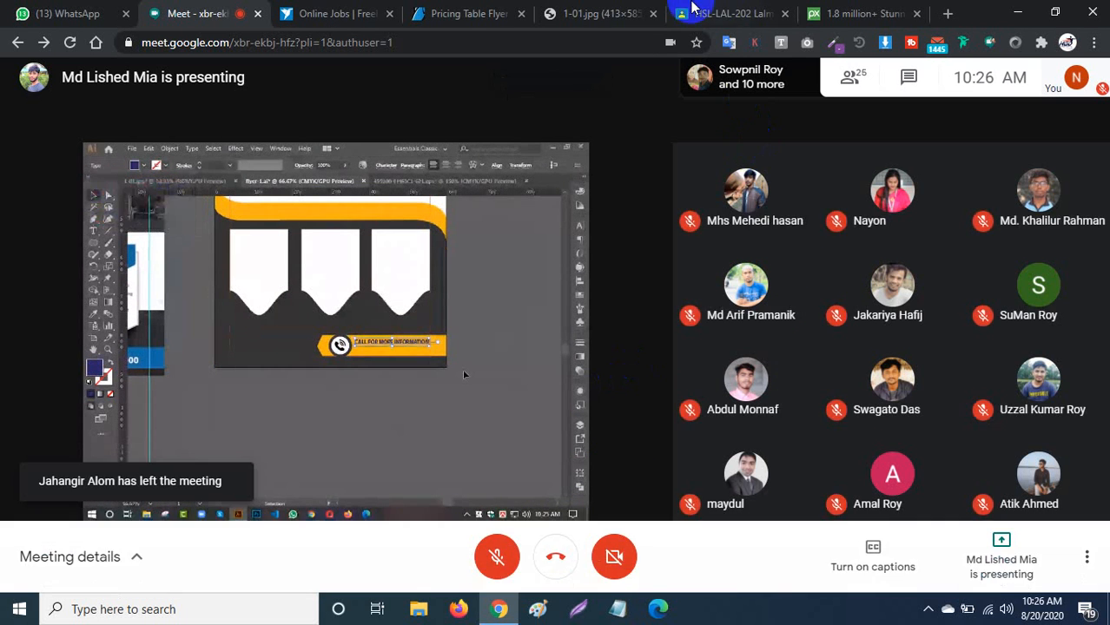
left_click(605, 11)
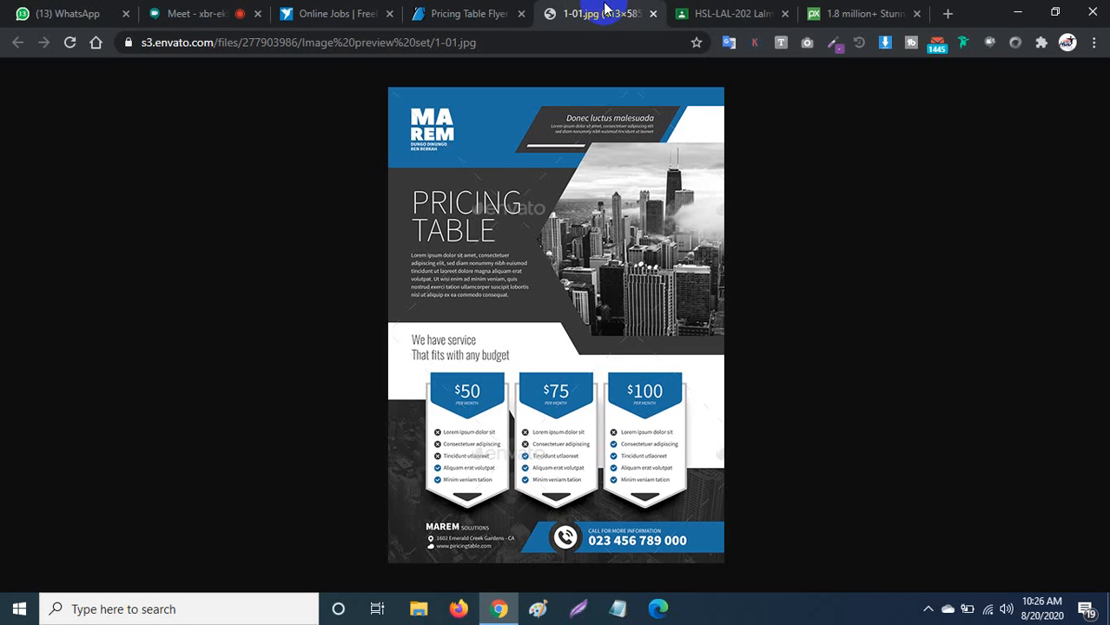
Go to Google Classroom, dismiss the class-code popup, and open the HSL-LAL-202 Classwork page.
left_click(720, 12)
left_click(834, 13)
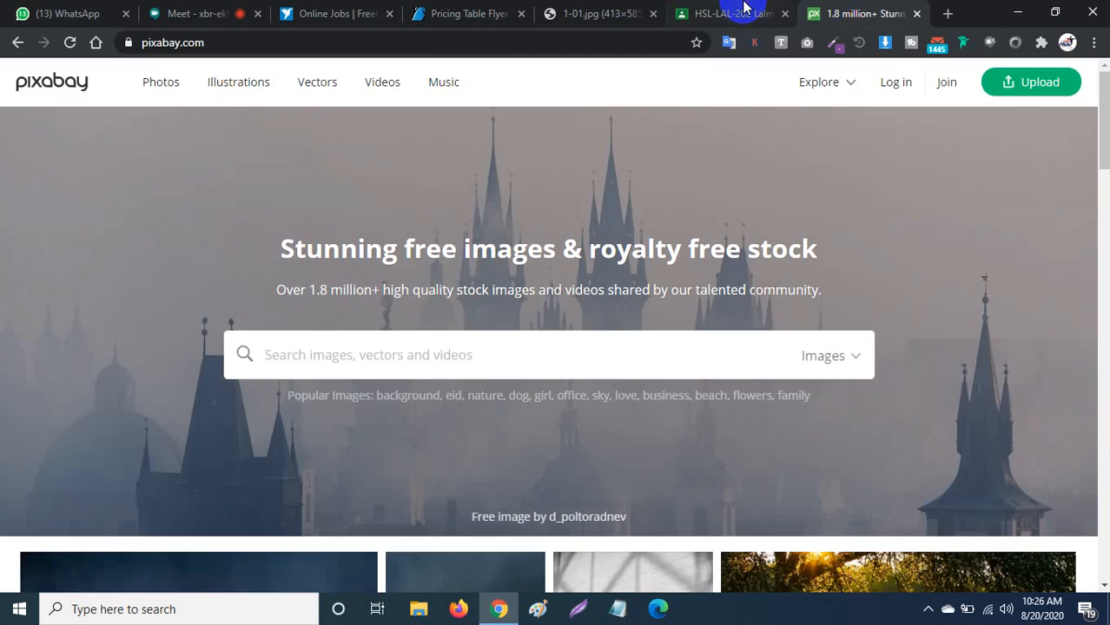
left_click(735, 12)
left_click(795, 217)
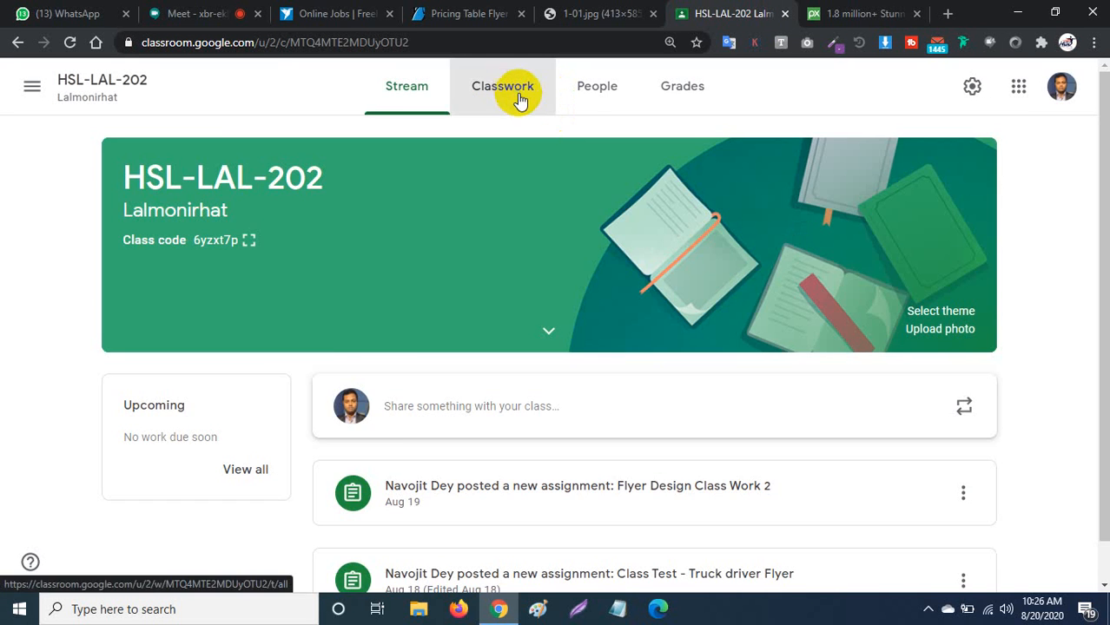
left_click(517, 97)
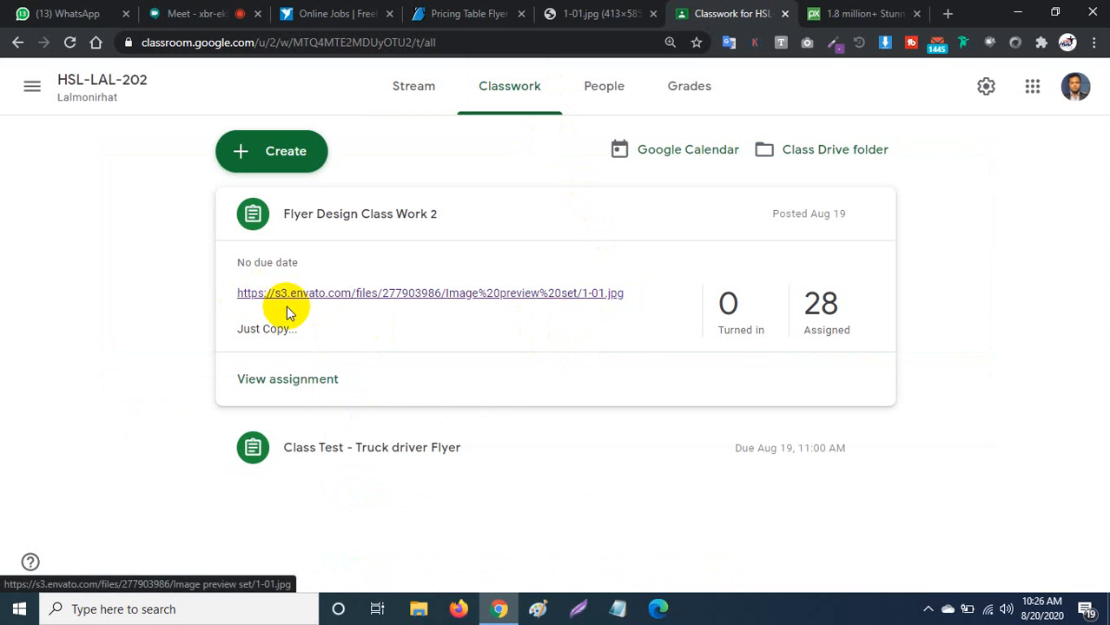
Return to the Google Meet presentation showing the shared Illustrator flyer.
left_click(171, 14)
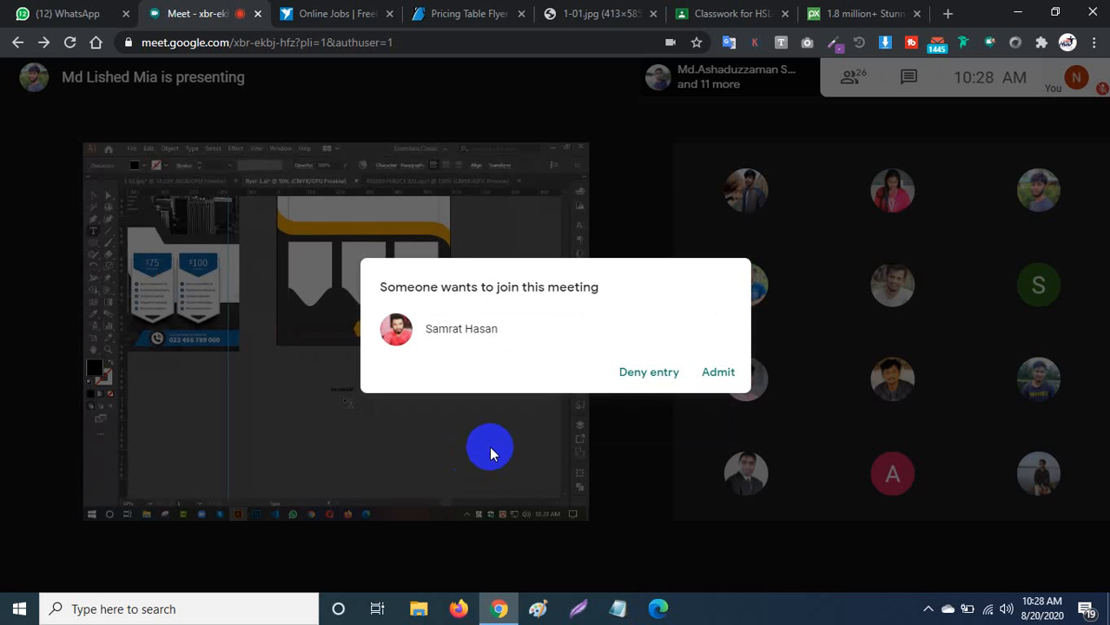
Admit the person waiting to join the meeting.
left_click(717, 374)
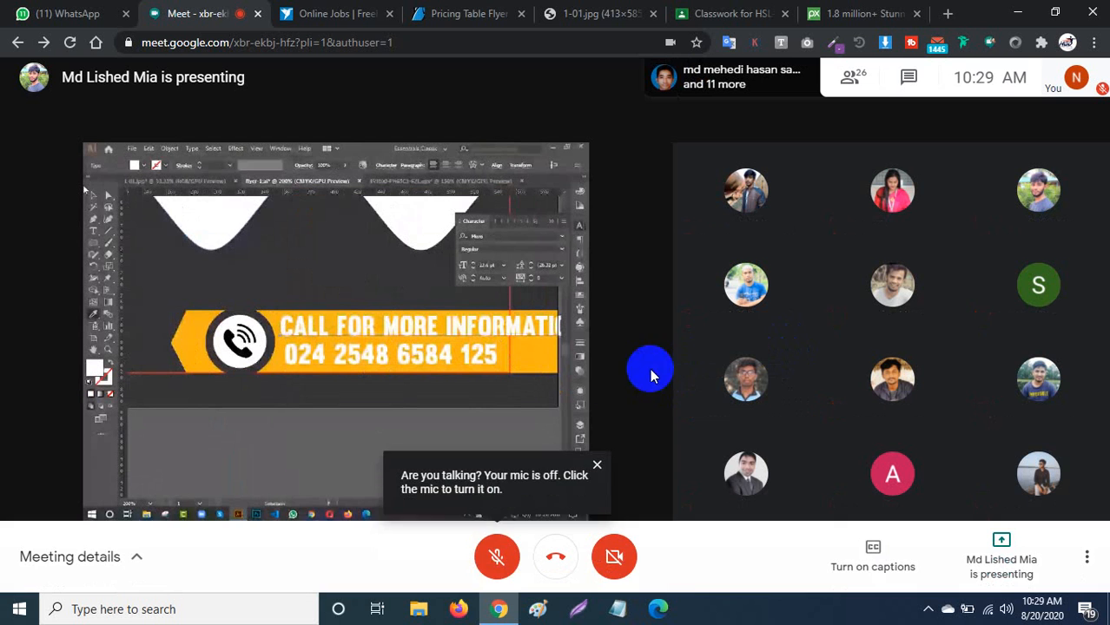
Unmute the microphone, pin the presentation large, and show the 26-person participant list.
left_click(495, 562)
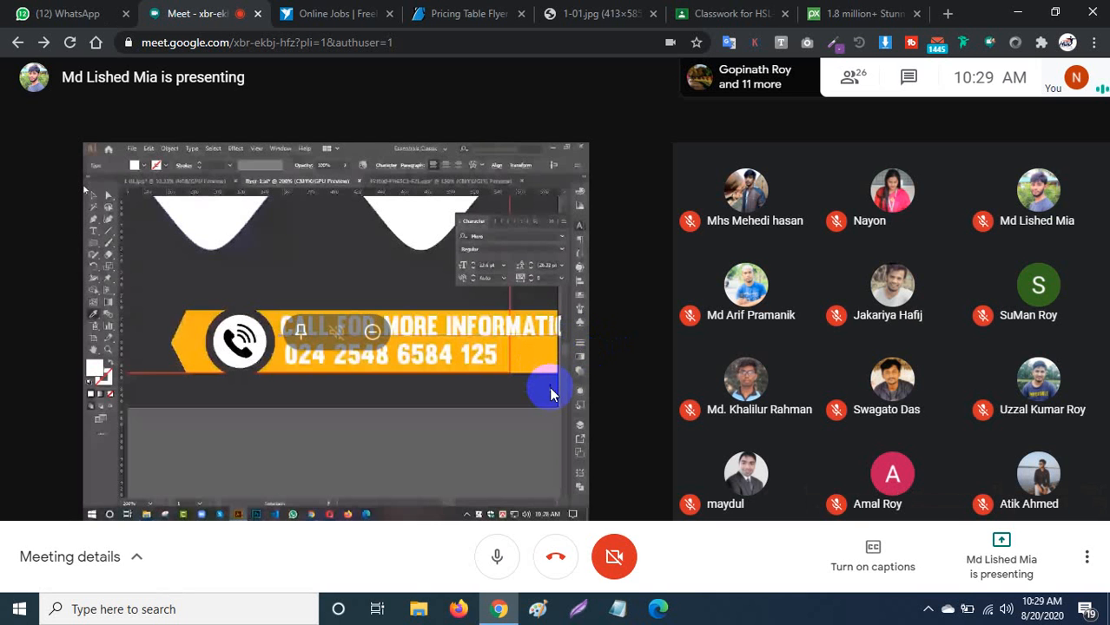
left_click(299, 331)
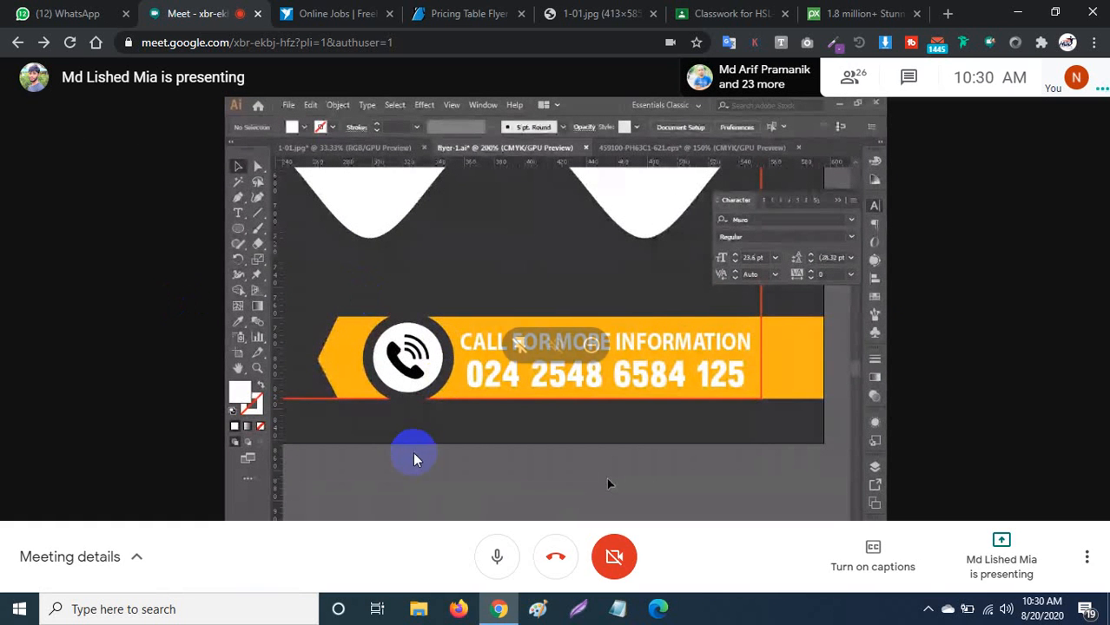
left_click(853, 78)
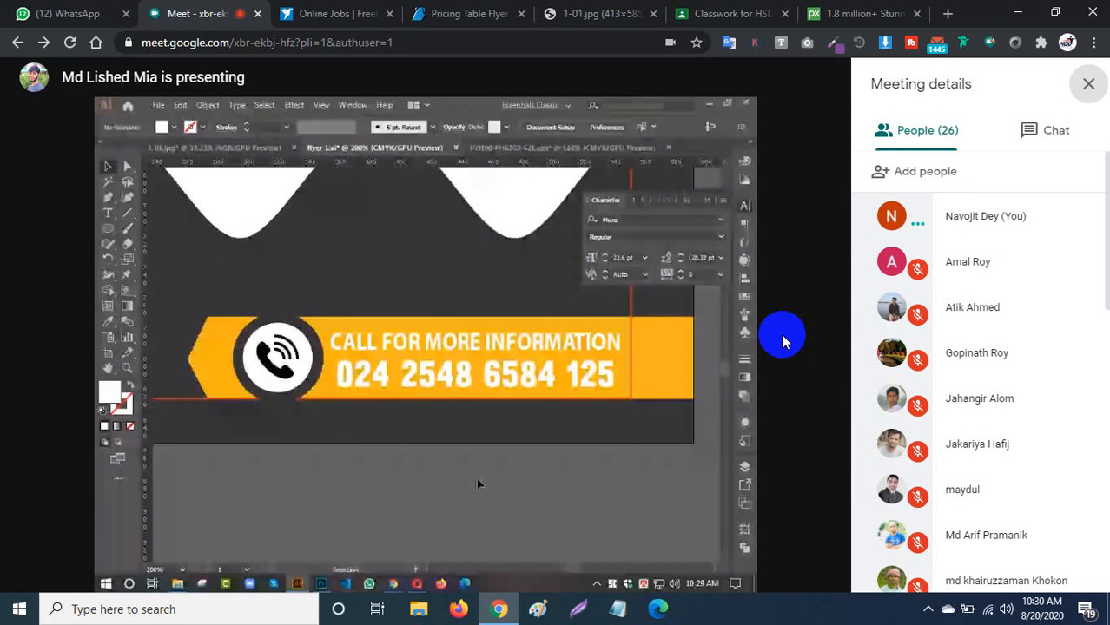
Remove the shared WhatsApp screen presentation from the call and confirm the removal.
left_click(523, 373)
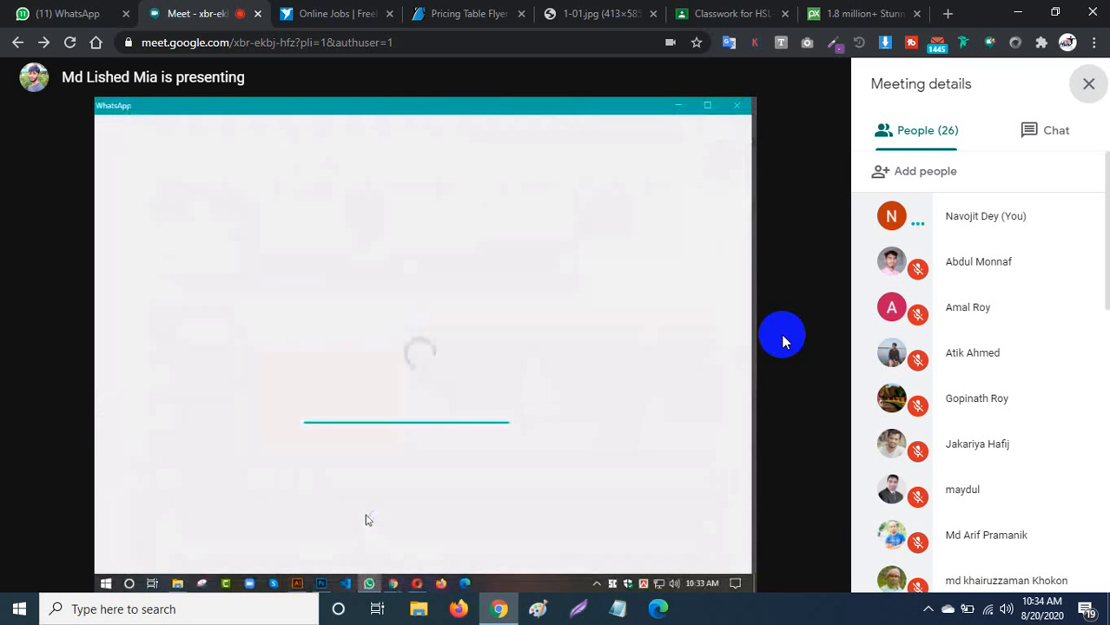
mouse_move(436, 374)
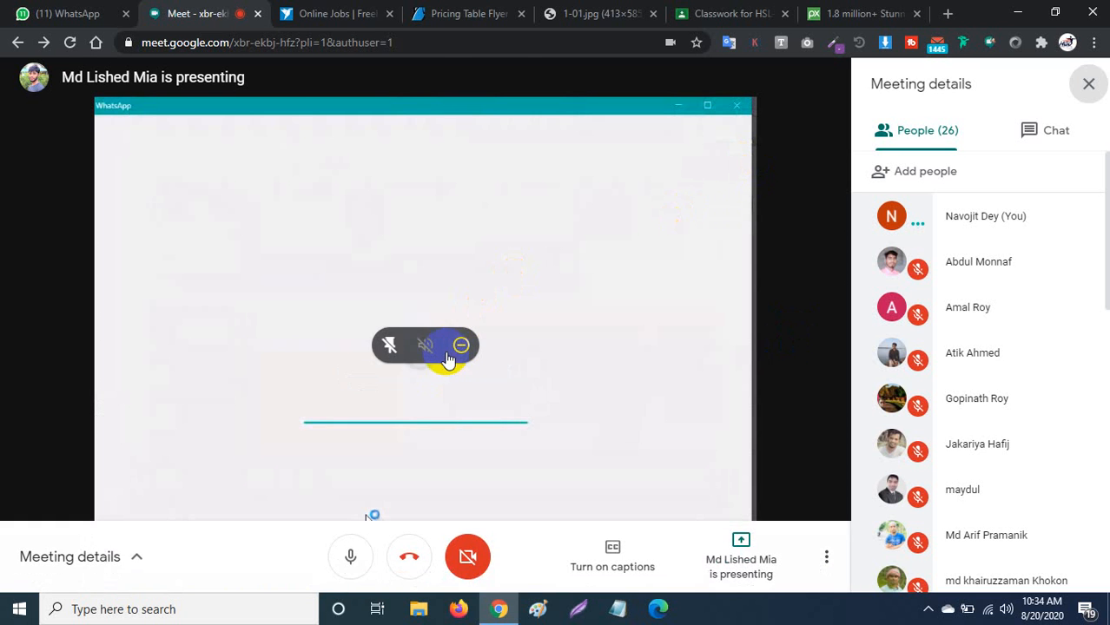
left_click(459, 346)
left_click(640, 354)
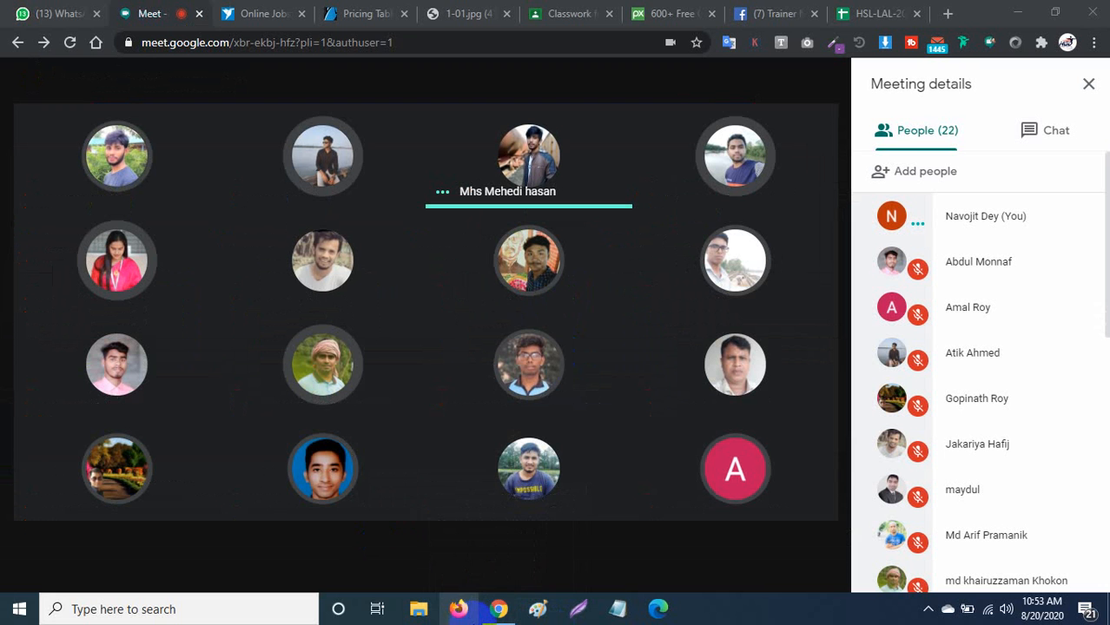
Launch Adobe Illustrator CC 2019 from the Start menu and close the People panel.
left_click(11, 613)
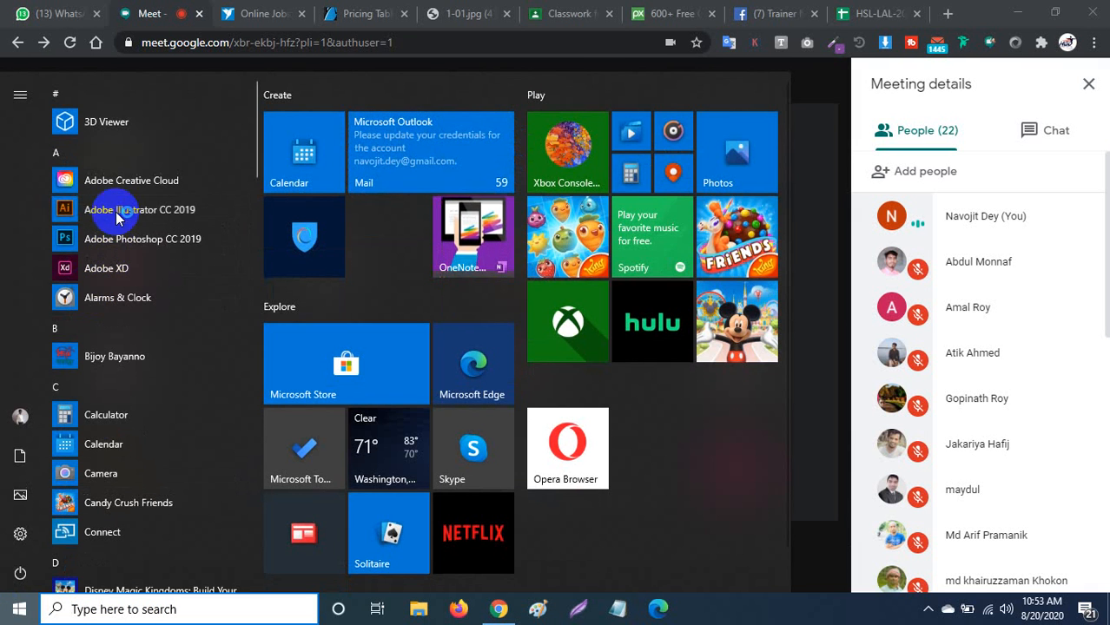
left_click(119, 213)
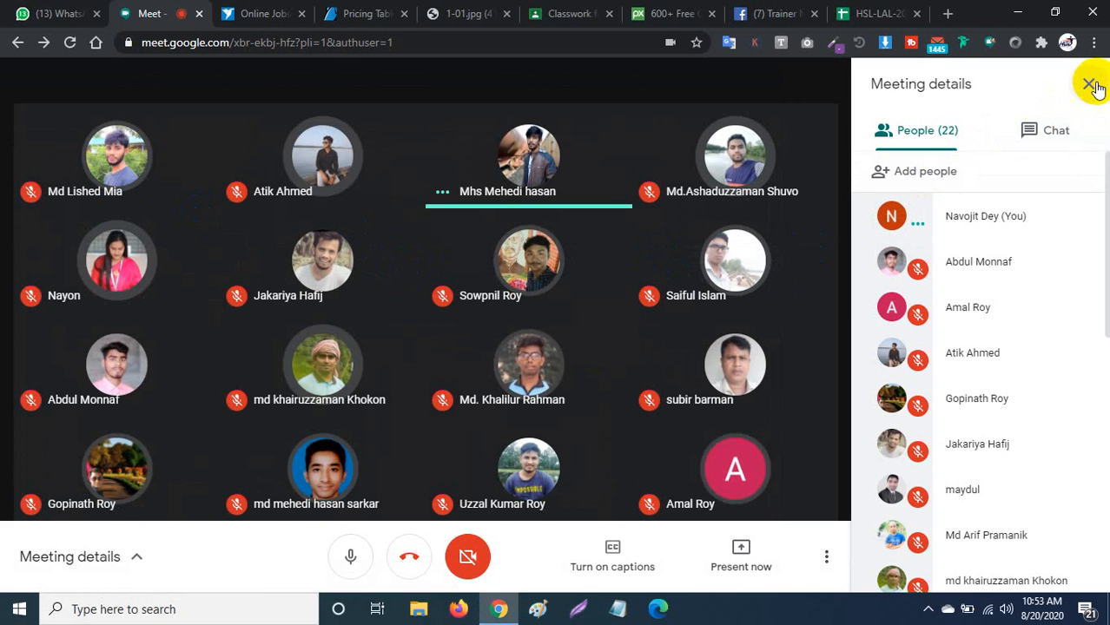
left_click(1094, 86)
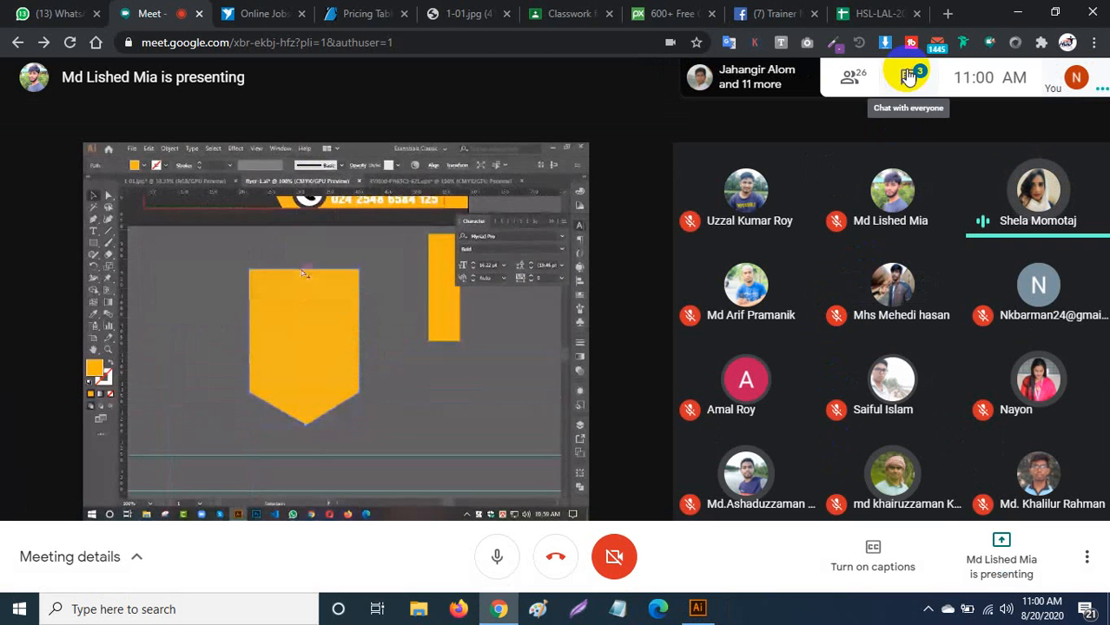
Send a phone number to everyone in the meeting chat.
left_click(908, 76)
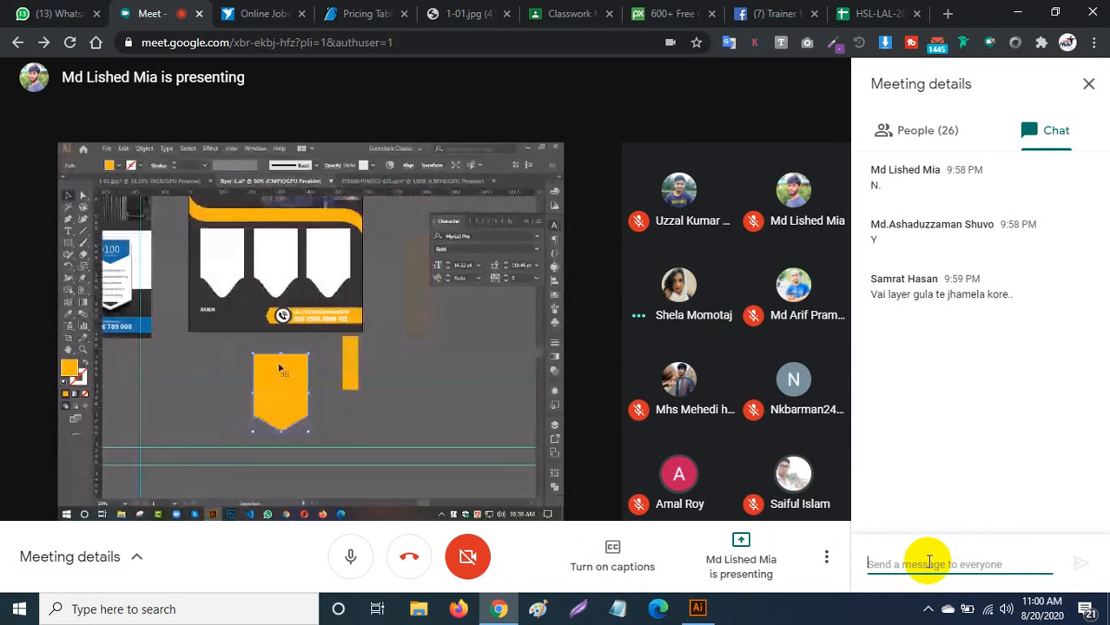
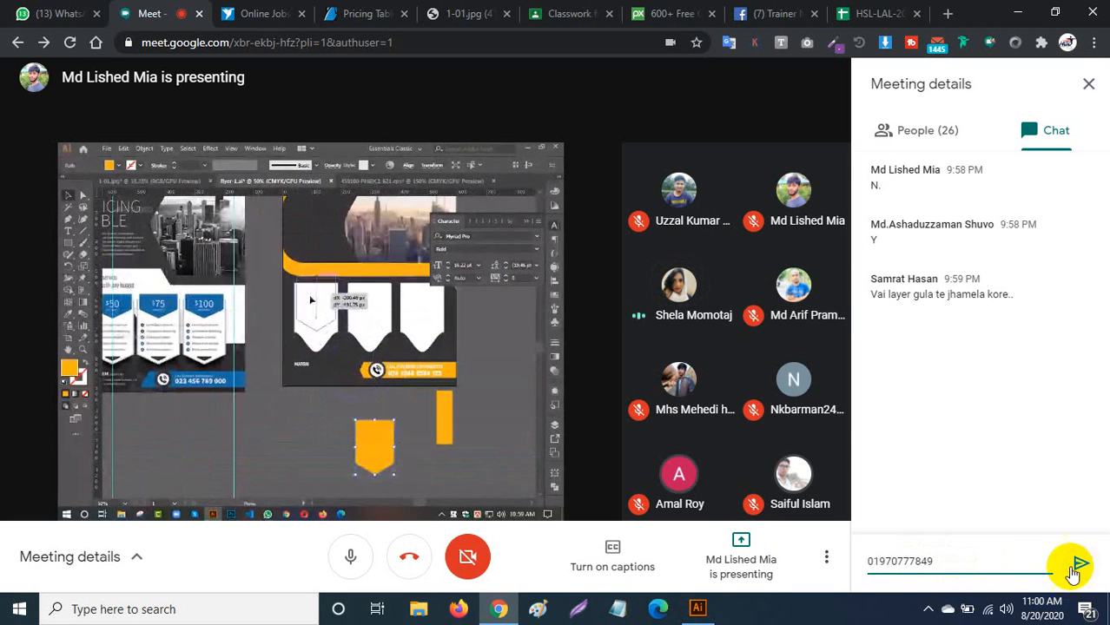
left_click(1076, 567)
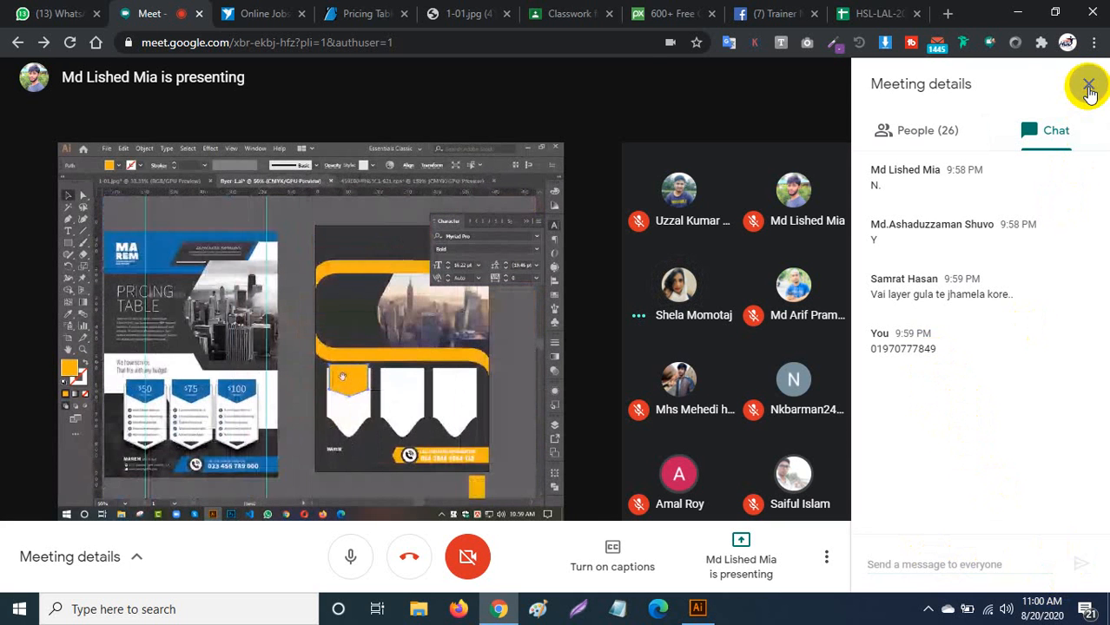
Close the Meeting details chat panel so the shared flyer fills the view.
left_click(1088, 88)
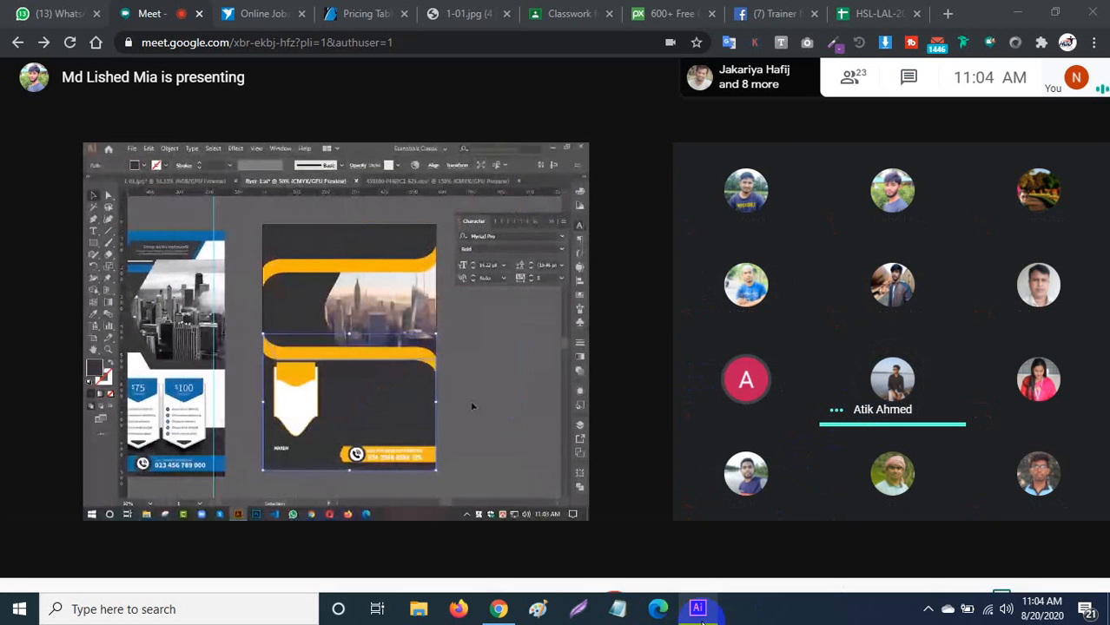
Create a new Letter-size print document, close the Layers panel, and fit the artboard.
left_click(699, 609)
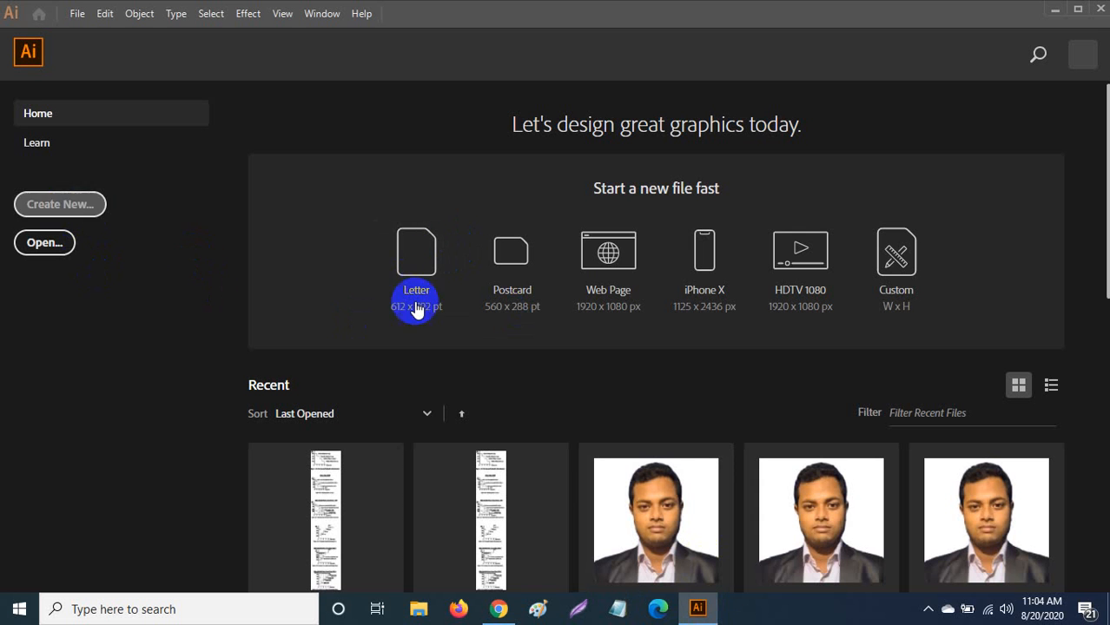
left_click(515, 263)
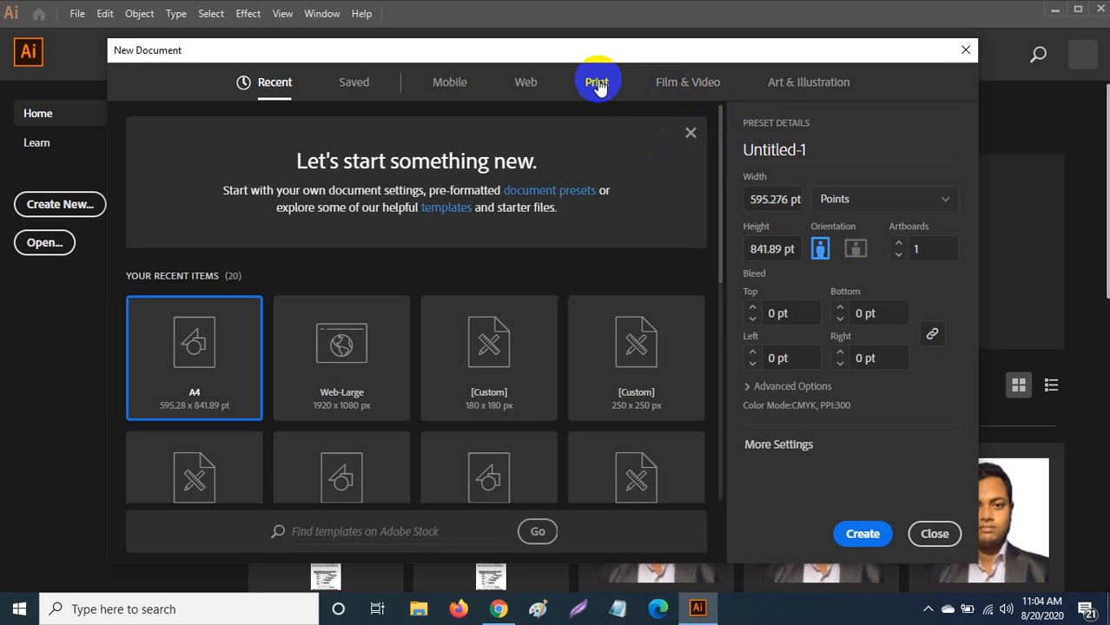
left_click(596, 84)
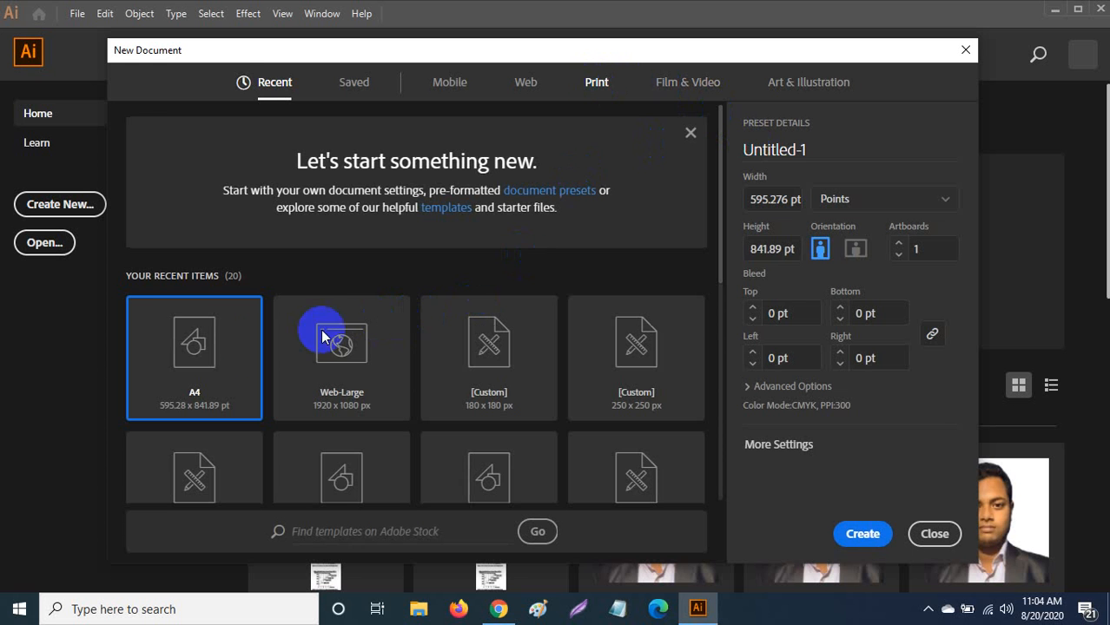
left_click(205, 220)
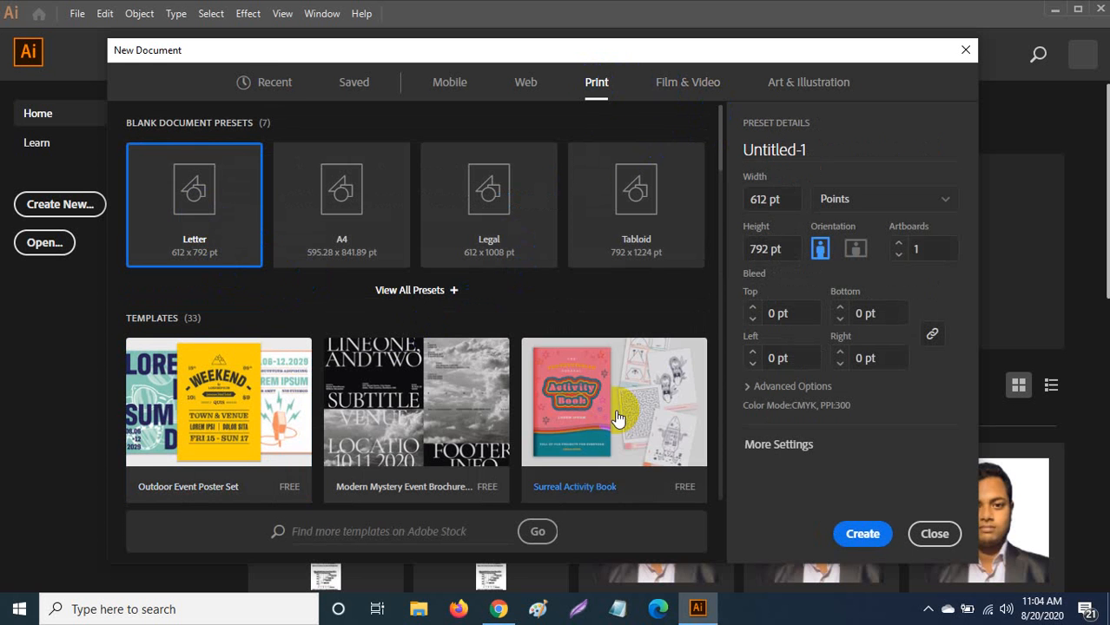
left_click(882, 536)
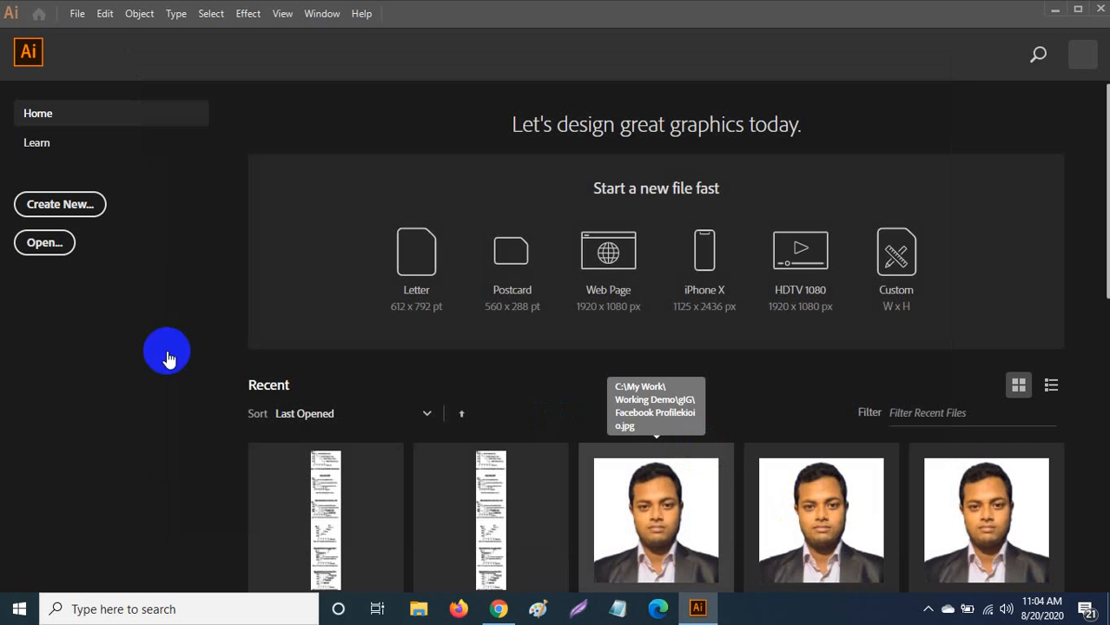
mouse_move(700, 608)
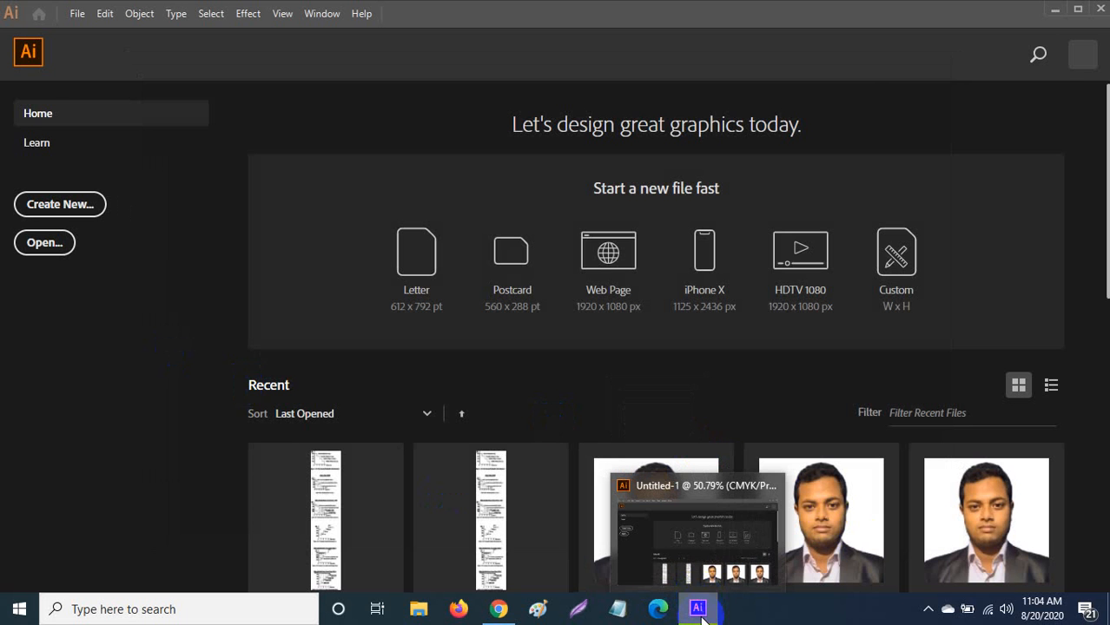
left_click(80, 204)
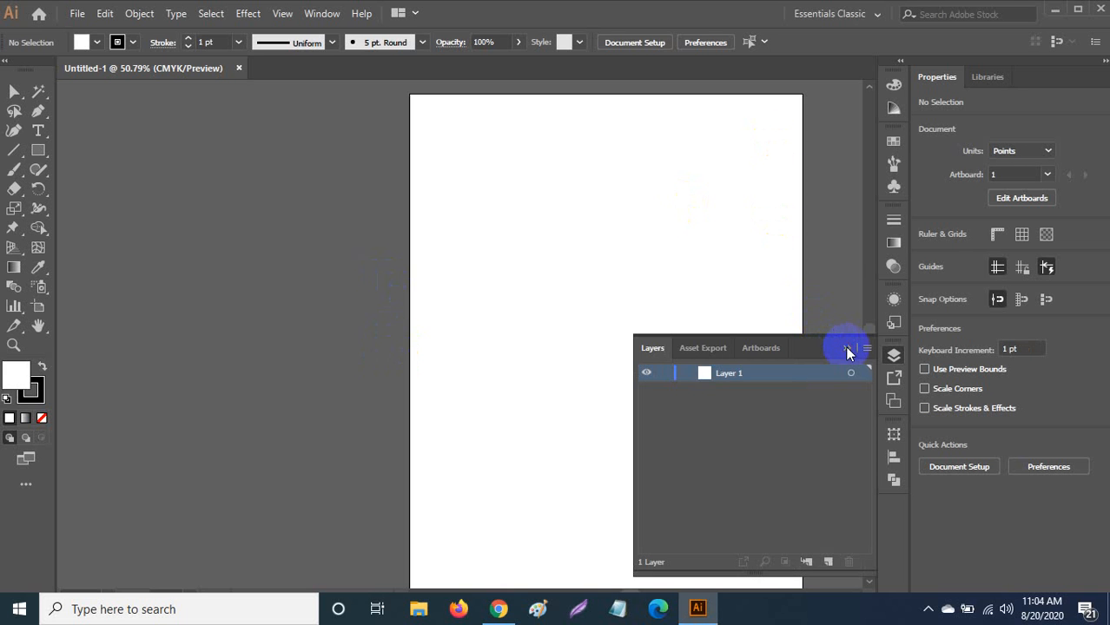
left_click(846, 347)
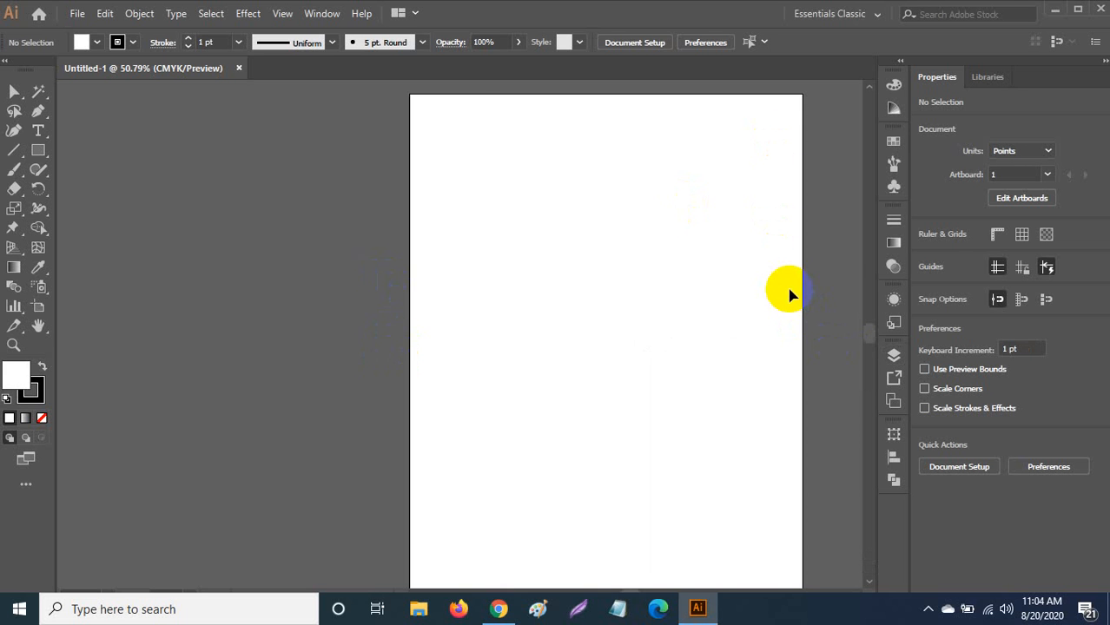
key("ctrl+0")
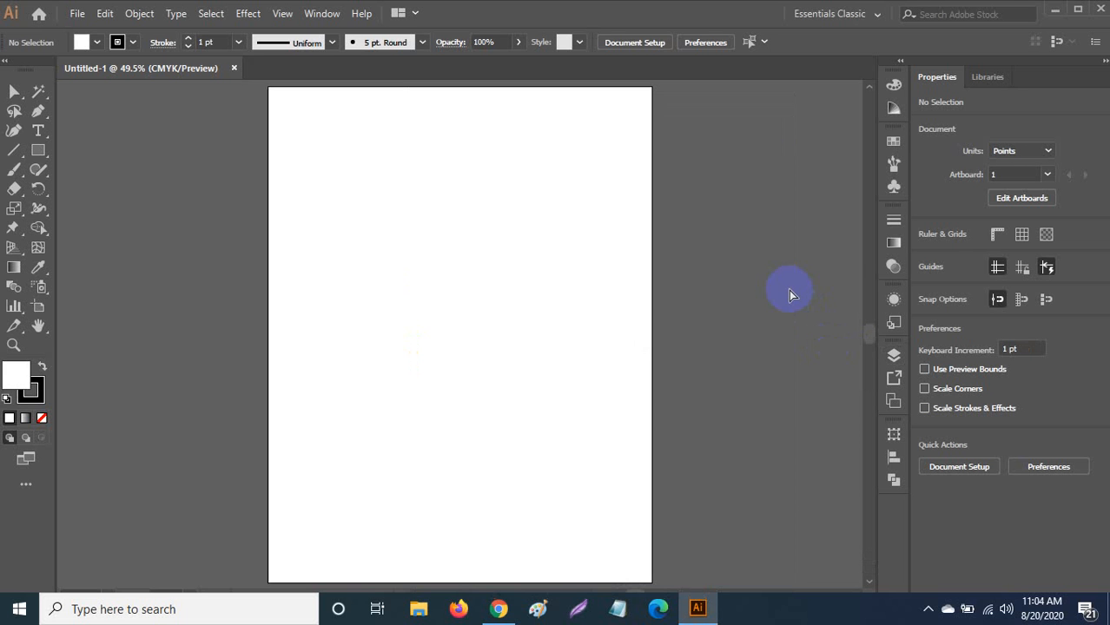
Copy the 1-01.jpg pricing-table image from Chrome and return to Illustrator.
left_click(498, 609)
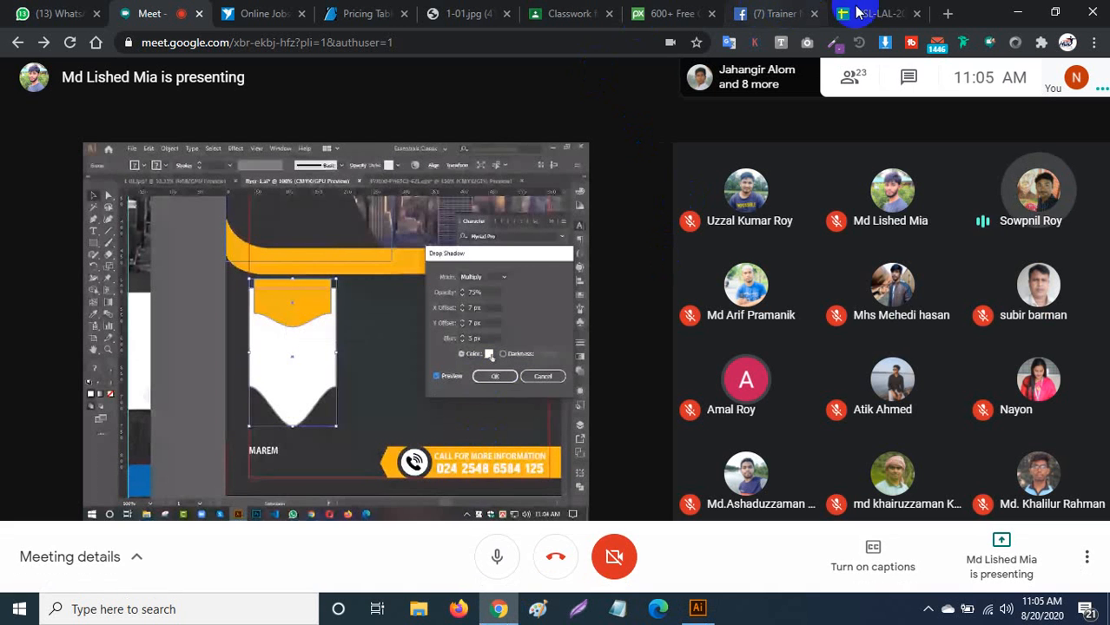
left_click(464, 13)
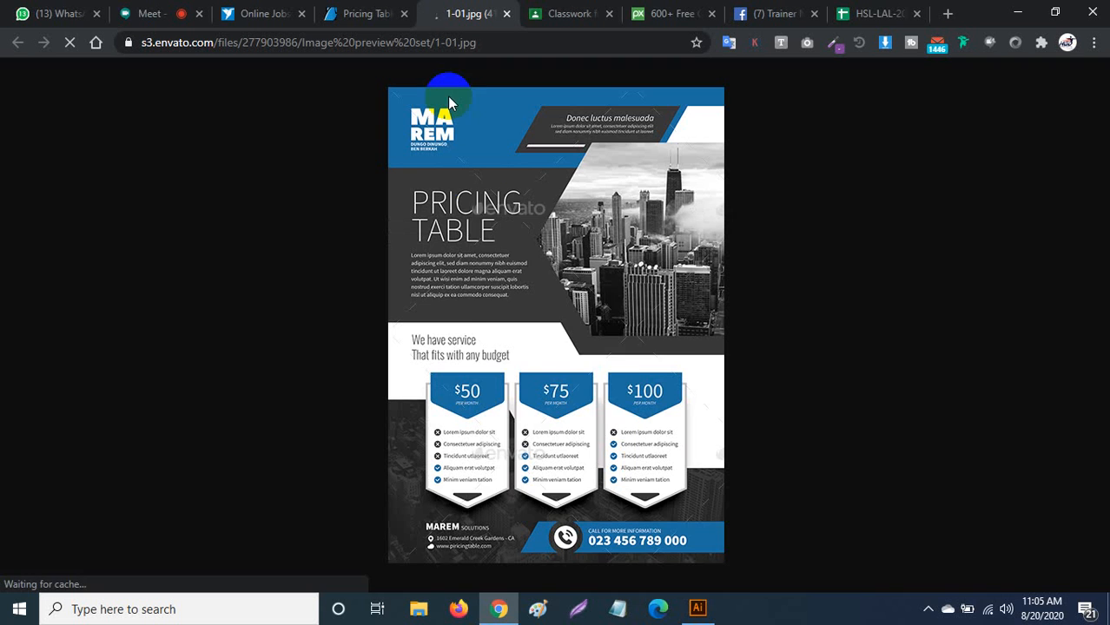
right_click(481, 204)
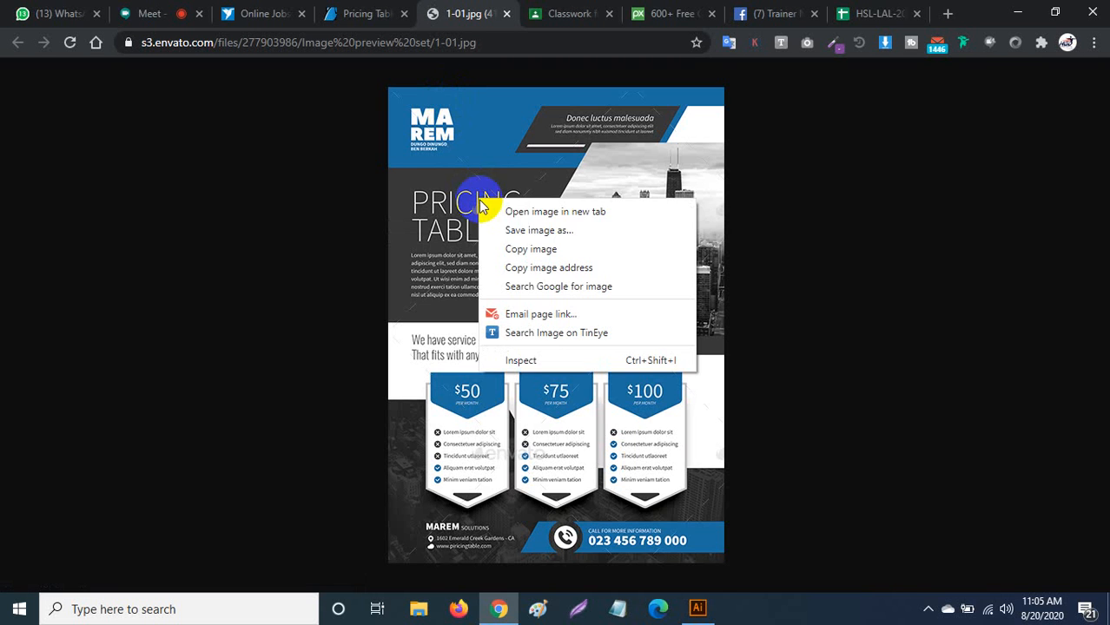
left_click(510, 248)
left_click(697, 608)
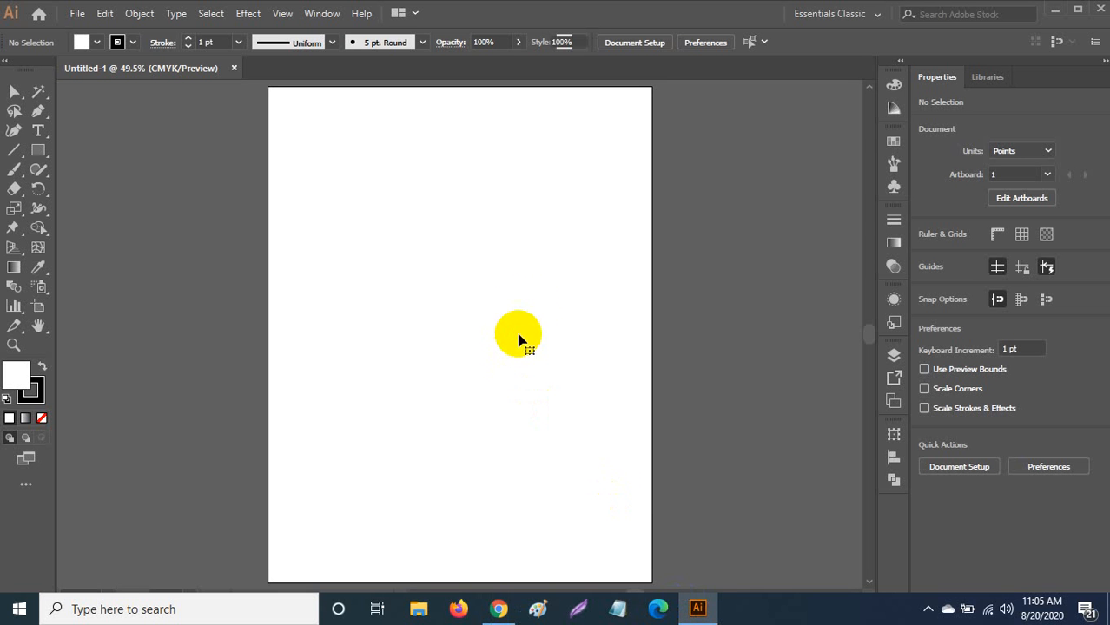
Paste the pricing-table image onto the artboard and return to the Google Meet tab.
key("ctrl+v")
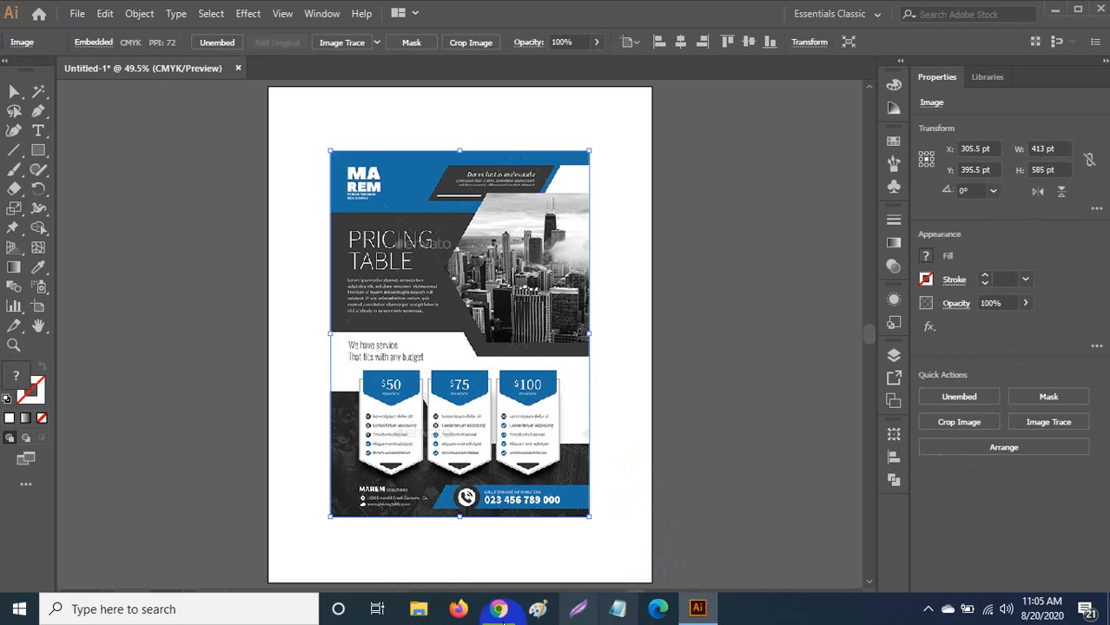
left_click(499, 610)
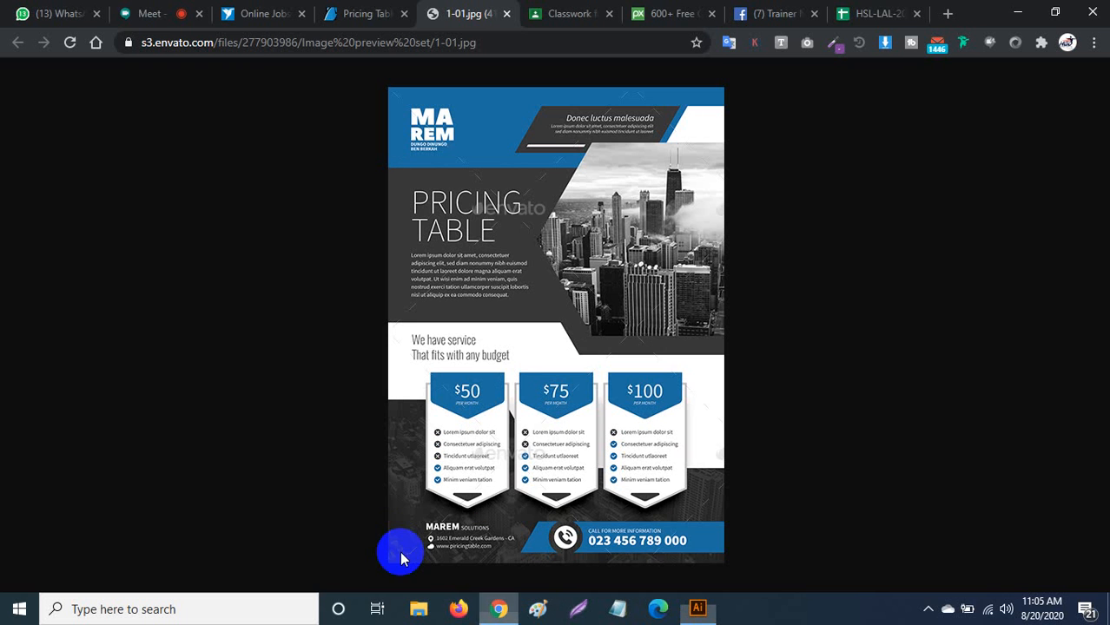
left_click(149, 13)
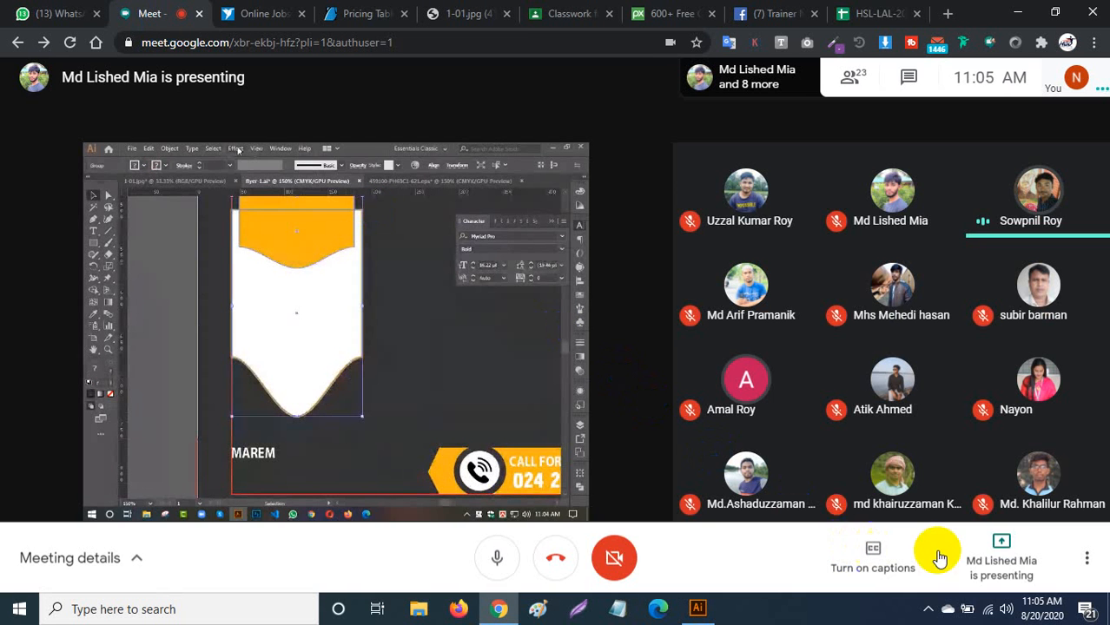
Present your entire screen in Google Meet as main presenter, then bring Illustrator back to front.
left_click(1001, 545)
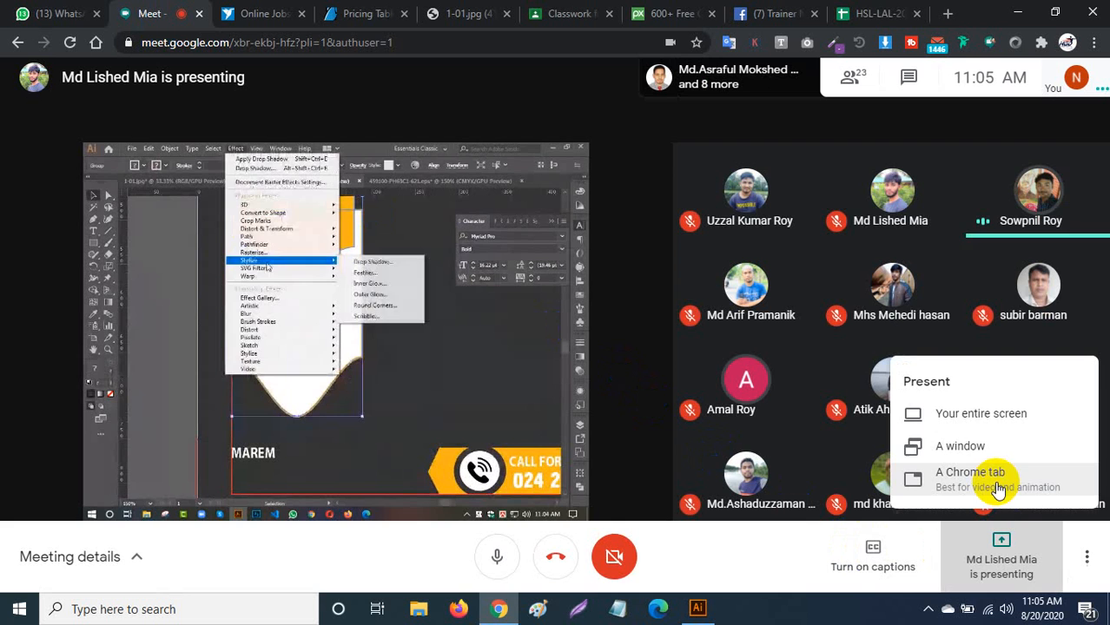
left_click(980, 413)
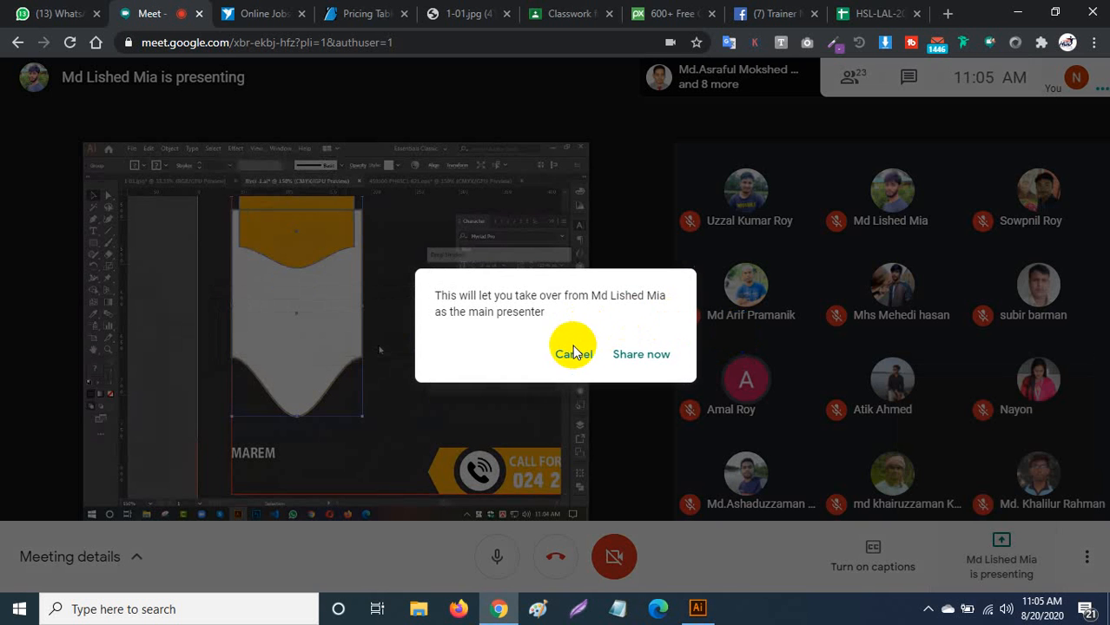
left_click(634, 351)
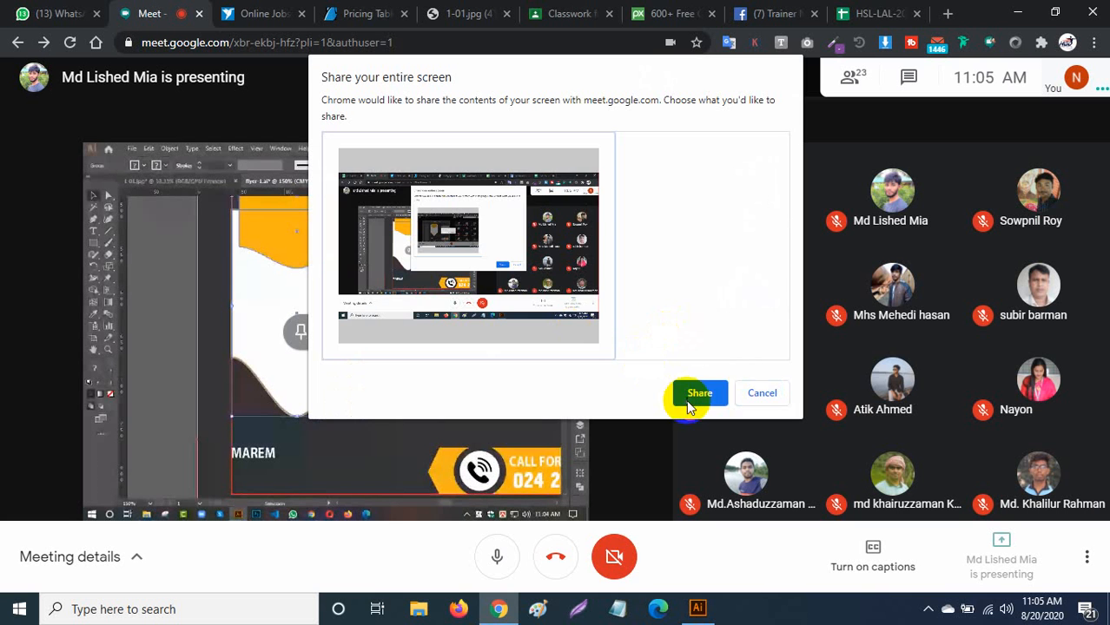
left_click(695, 395)
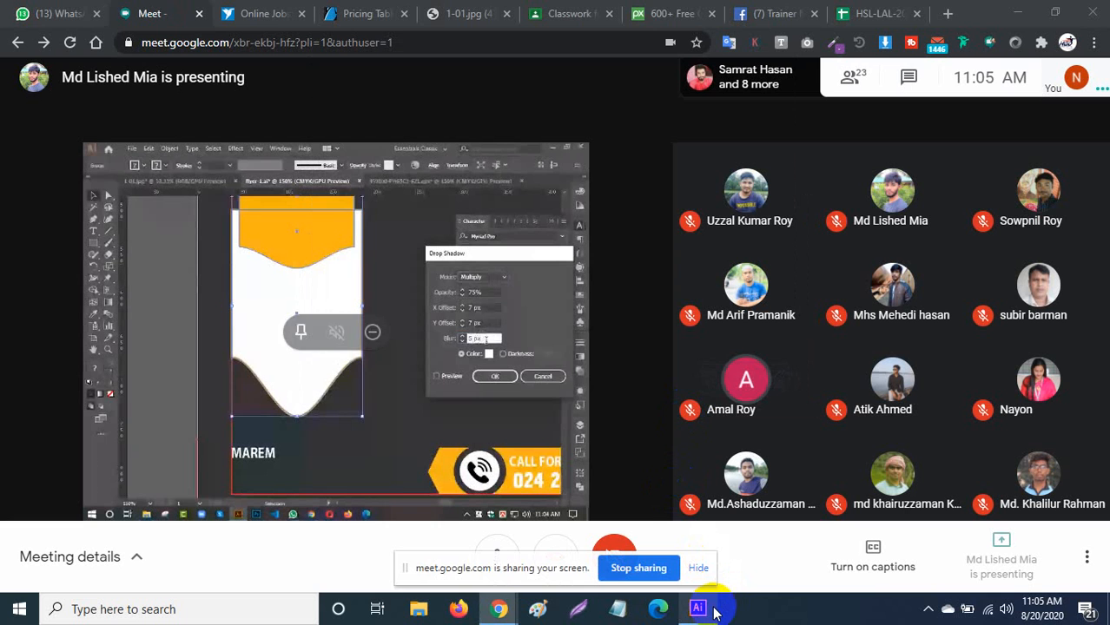
left_click(705, 573)
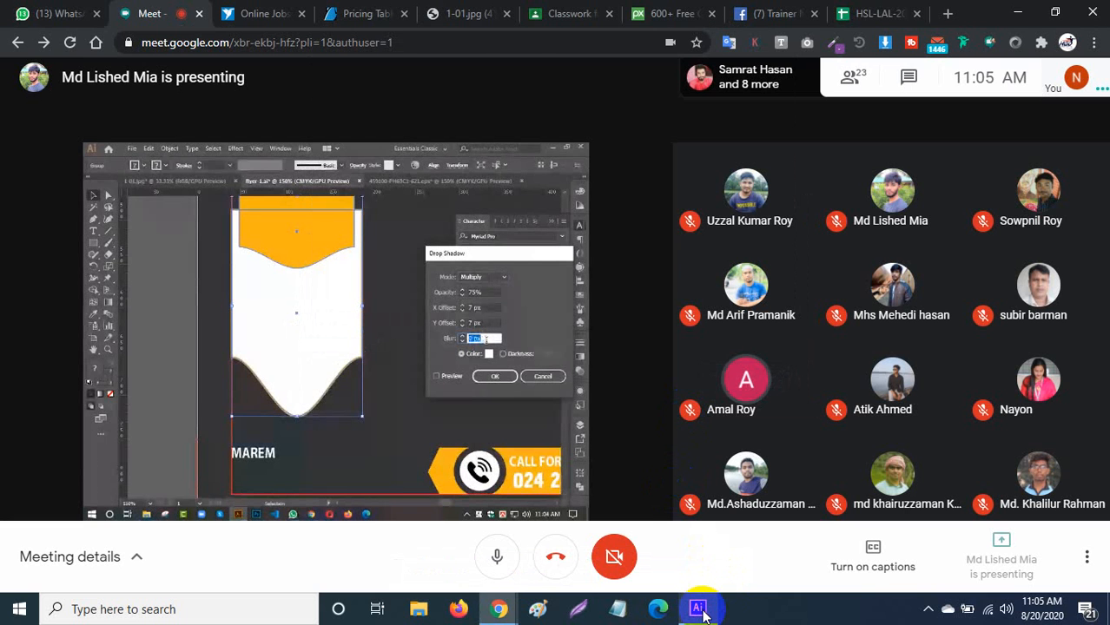
left_click(701, 609)
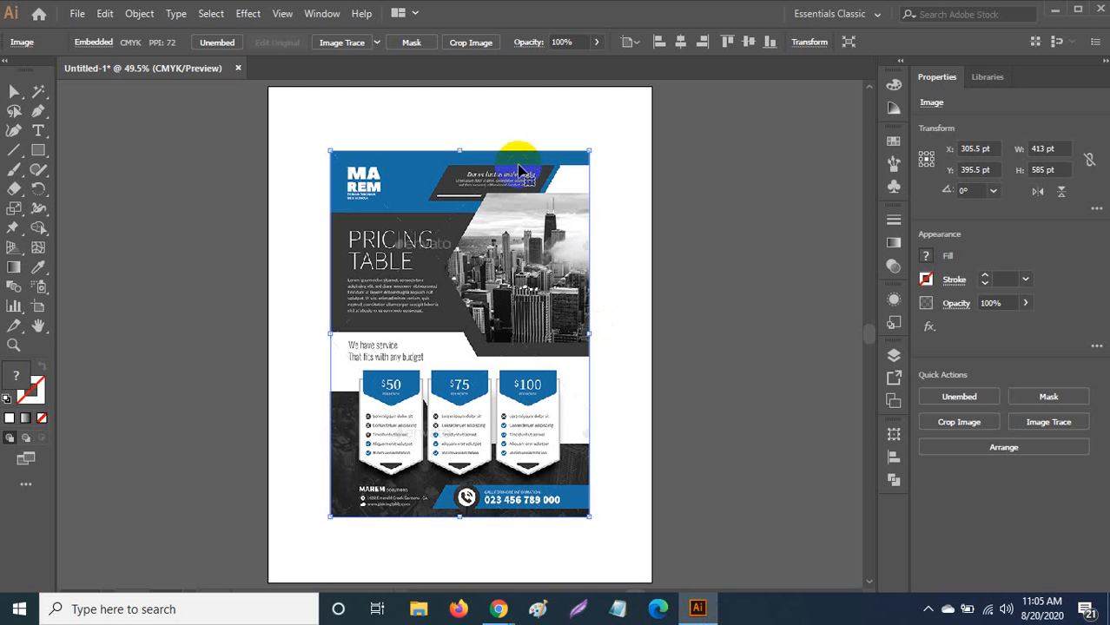
Scale the pricing-table image up proportionally, then shorten it to 559.84 × 793 pt.
left_click_drag(588, 151, 653, 140)
scroll(643, 184, "down", 3)
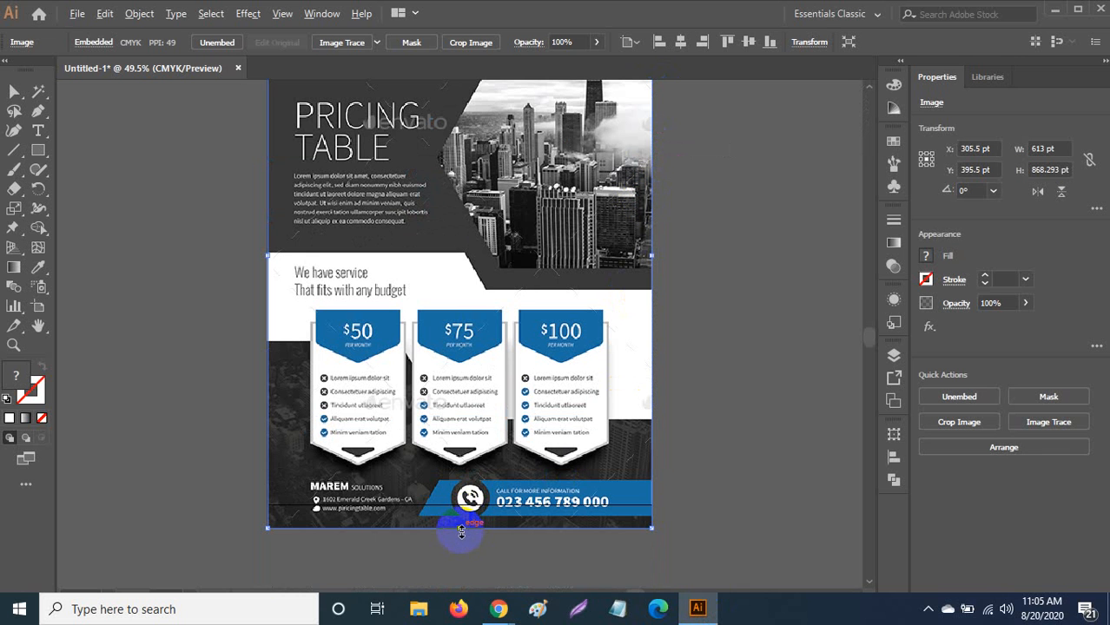
left_click_drag(461, 531, 465, 500)
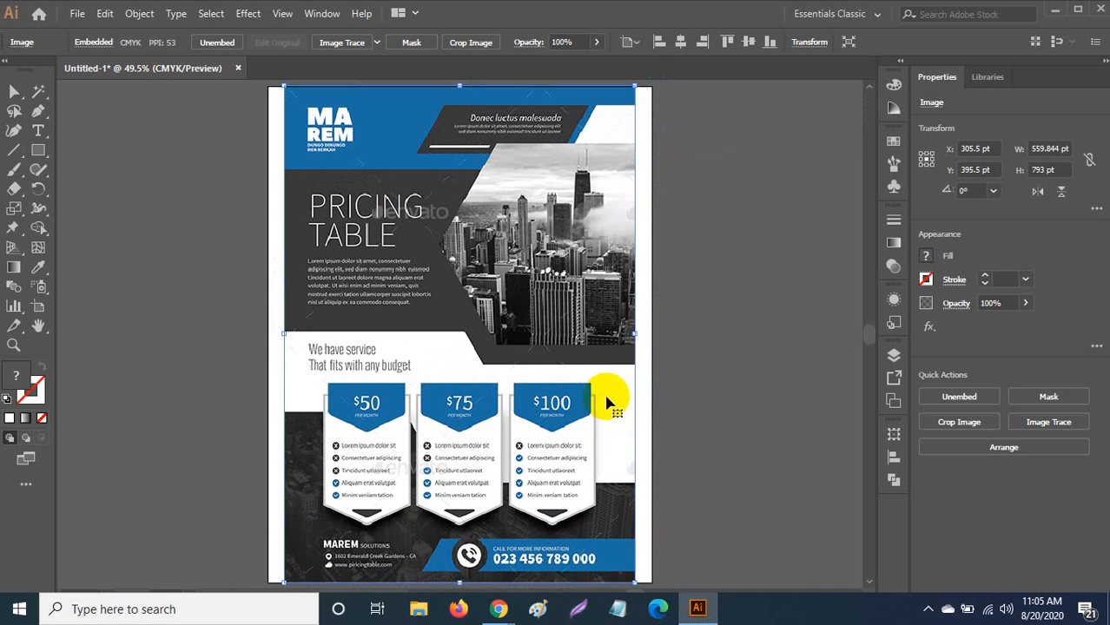
scroll(607, 391, "up", 1)
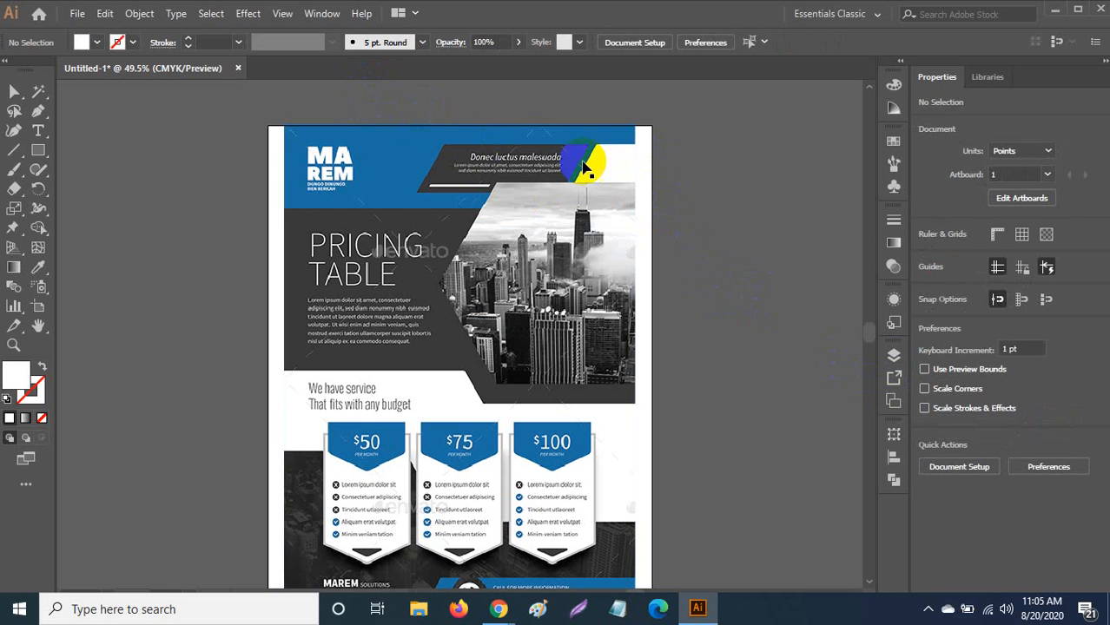
Lock Layer 1 with the reference image, add Layer 2 above it, and zoom in.
left_click(895, 356)
left_click(668, 374)
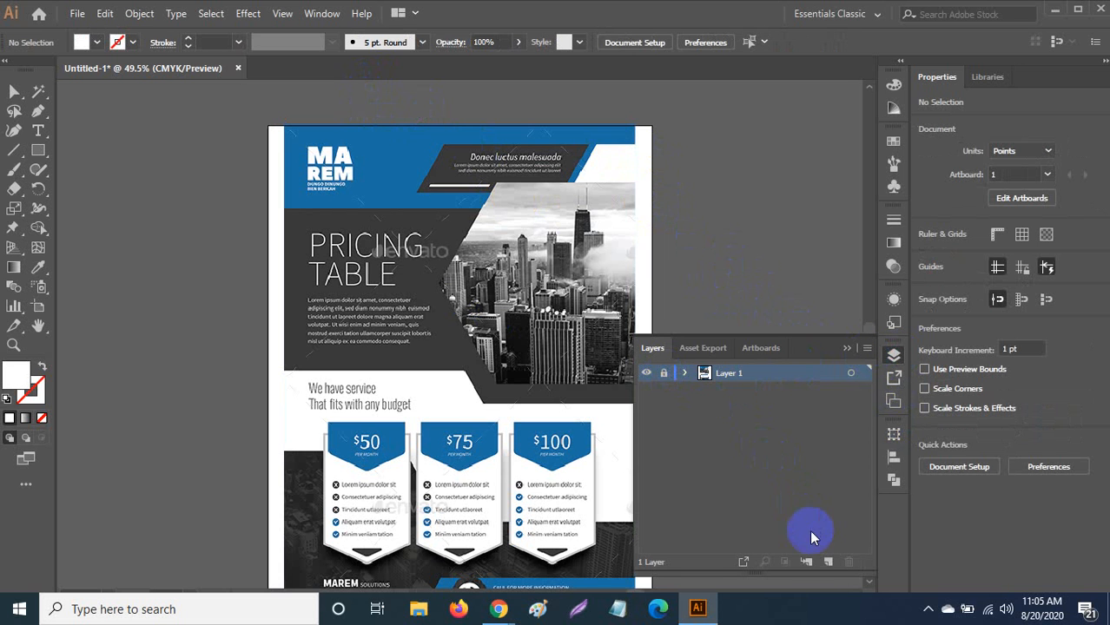
left_click(828, 562)
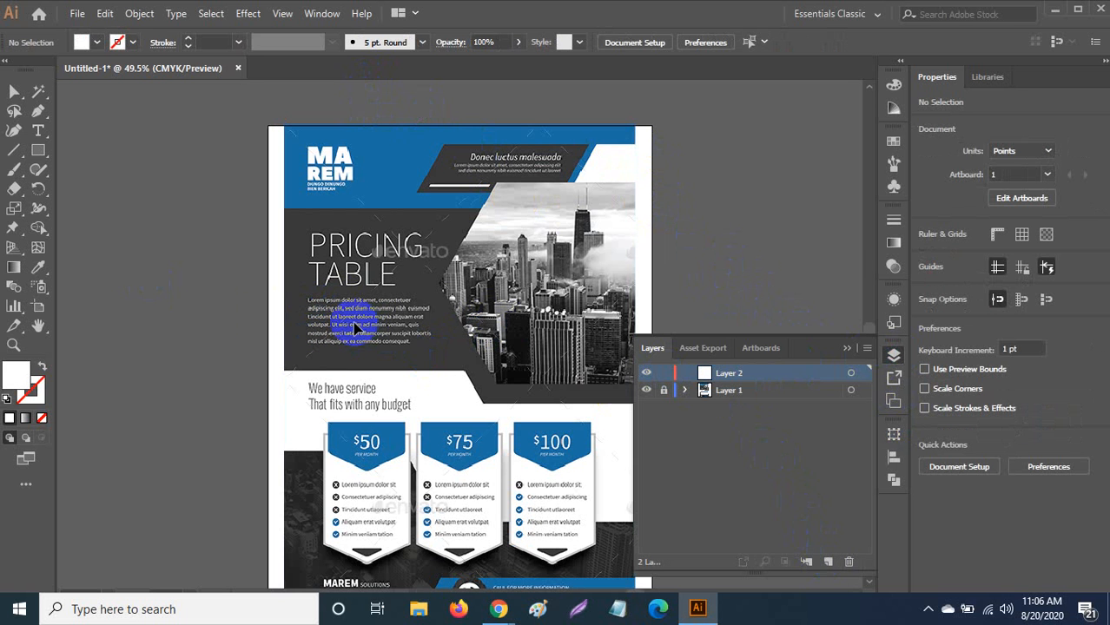
key("ctrl+equal")
key("ctrl+equal")
key("ctrl+equal")
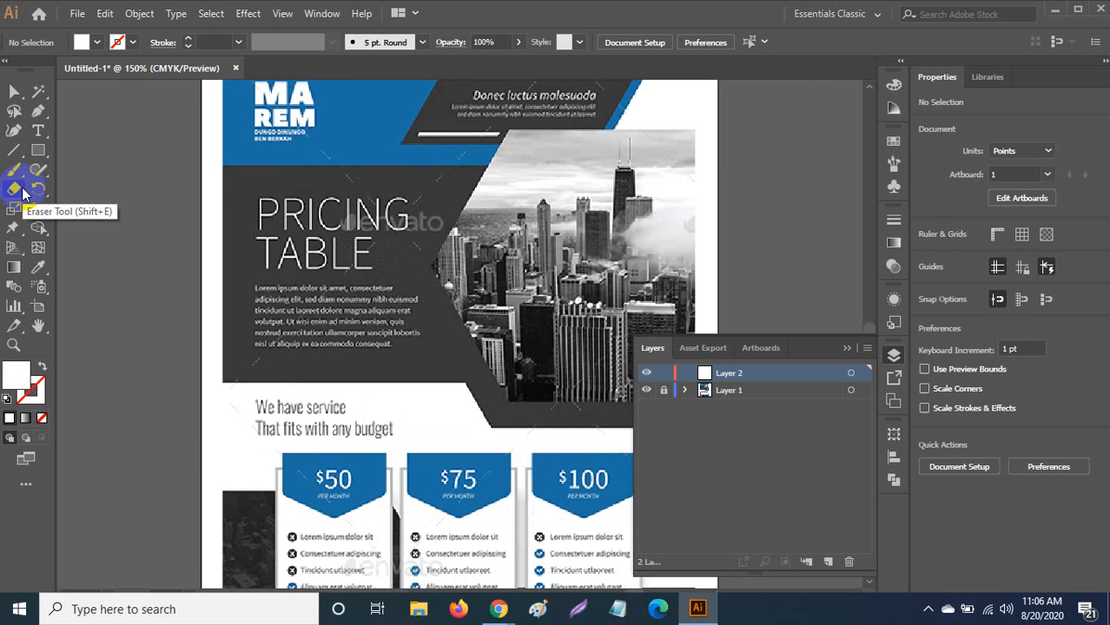
Zoom to the PRICING TABLE heading and draw an area-type Lorem ipsum frame over the body paragraph.
key("ctrl+equal")
left_click_drag(208, 179, 409, 211)
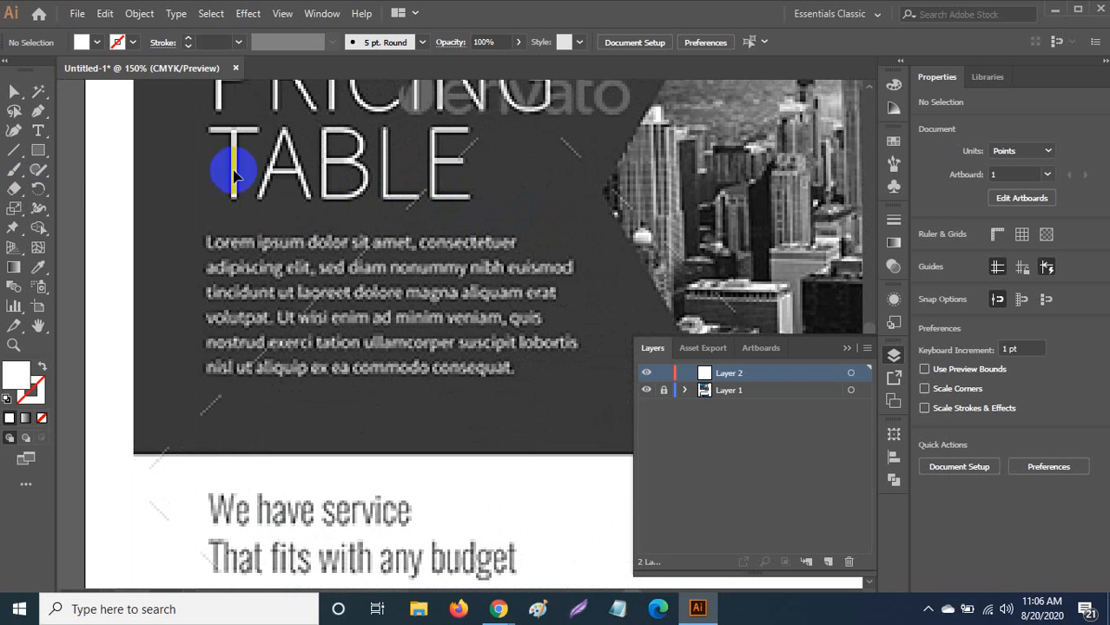
left_click(39, 131)
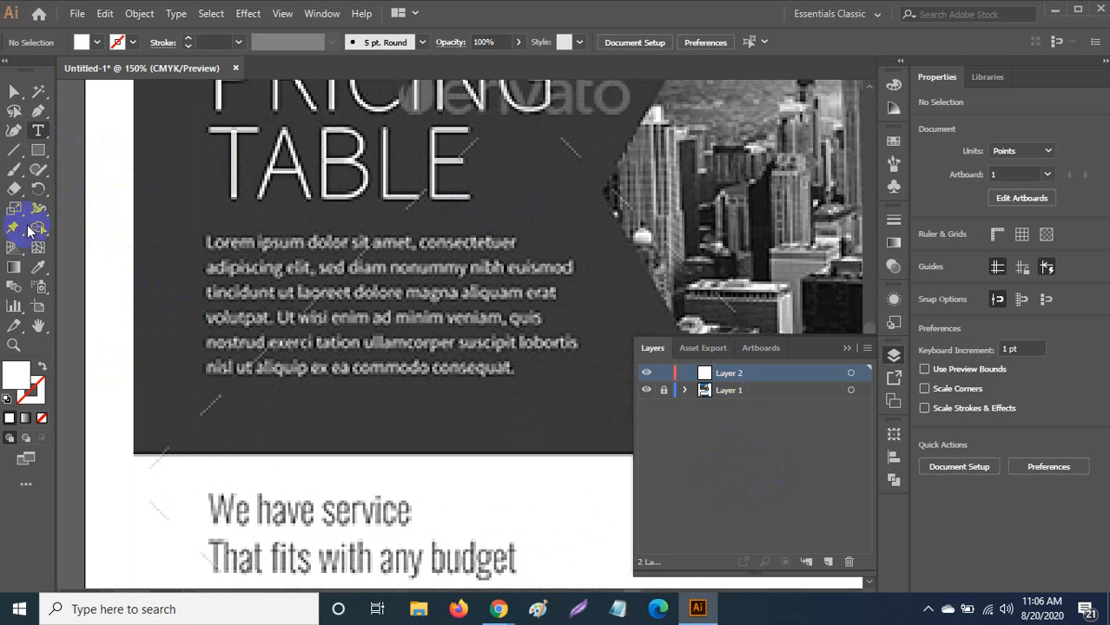
left_click(38, 131)
left_click(249, 280)
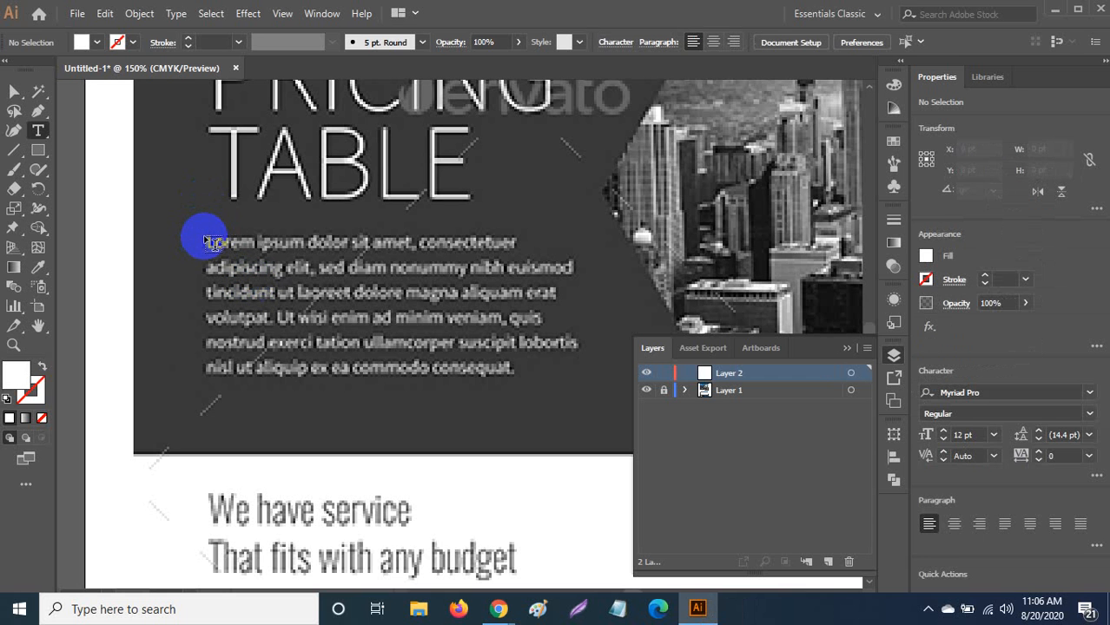
left_click_drag(205, 239, 587, 411)
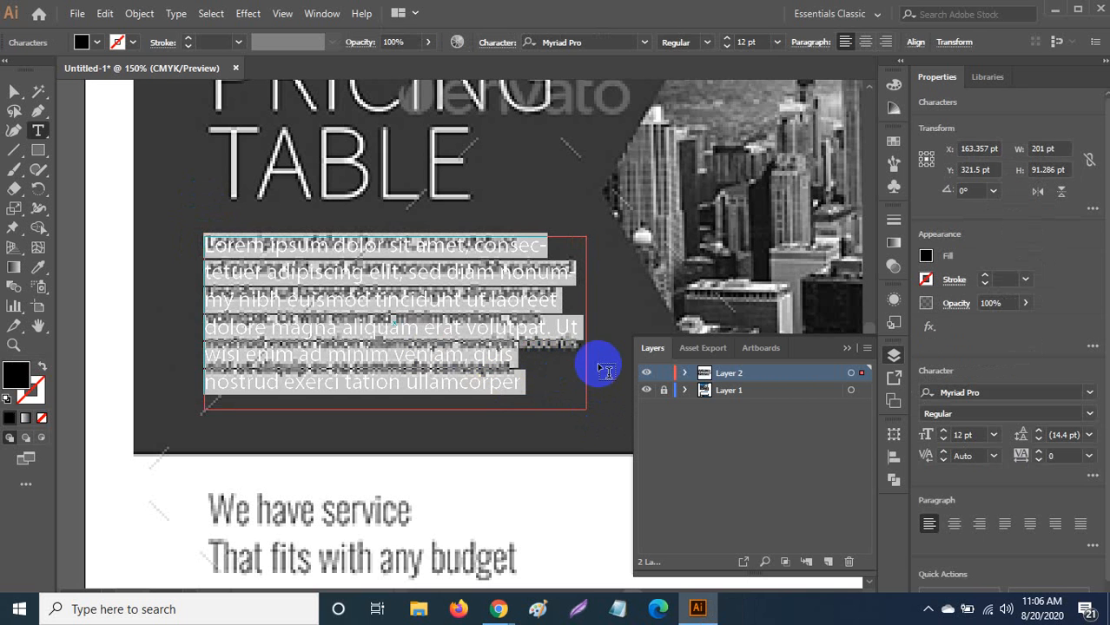
Begin a font search for the new paragraph by entering R in the font field.
left_click(622, 43)
type("R")
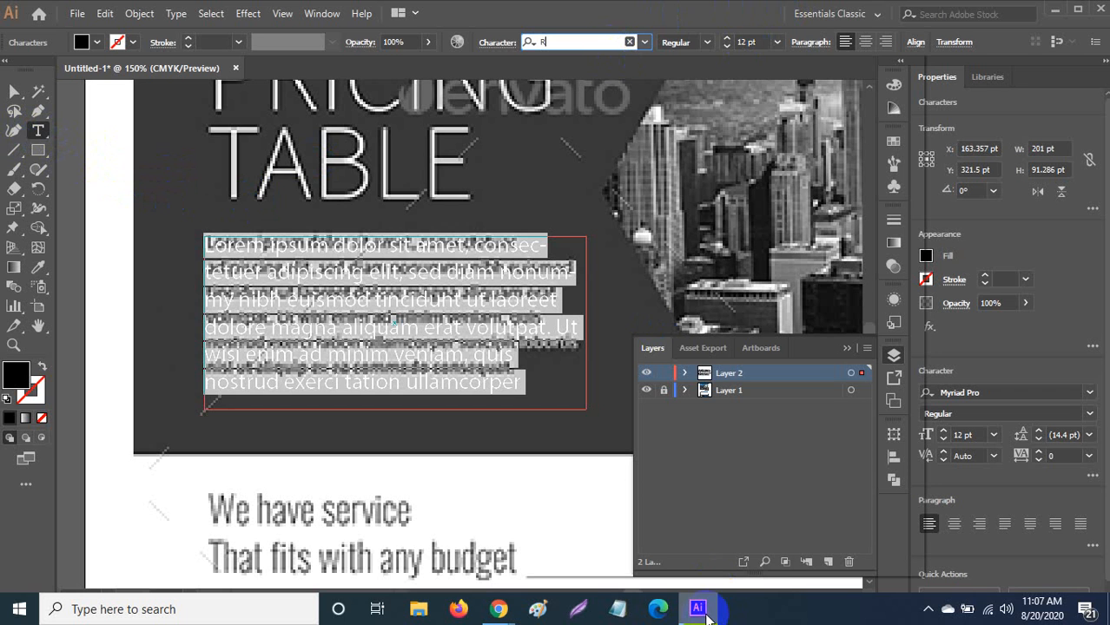
mouse_move(706, 613)
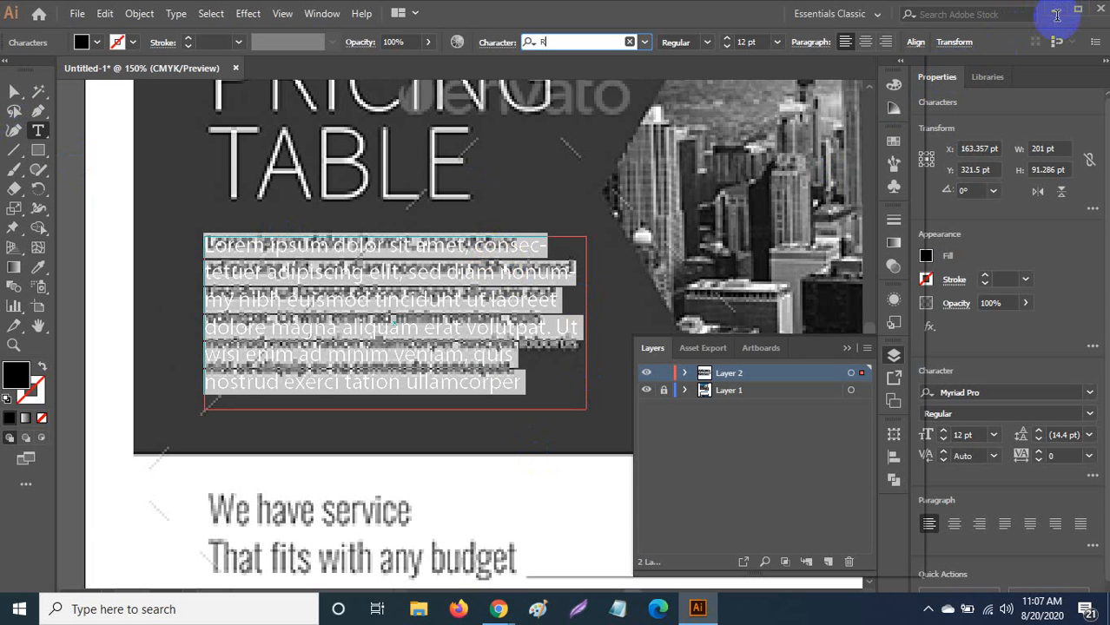
Set the placeholder paragraph to Roboto Light at 10 pt, then deselect it.
type("OBO")
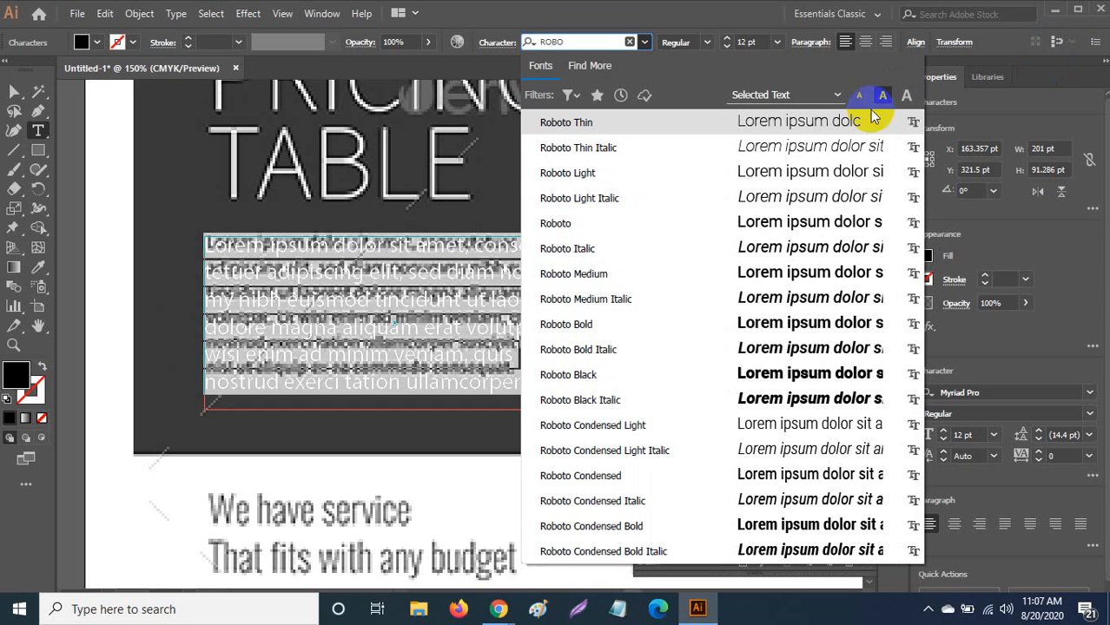
left_click(602, 176)
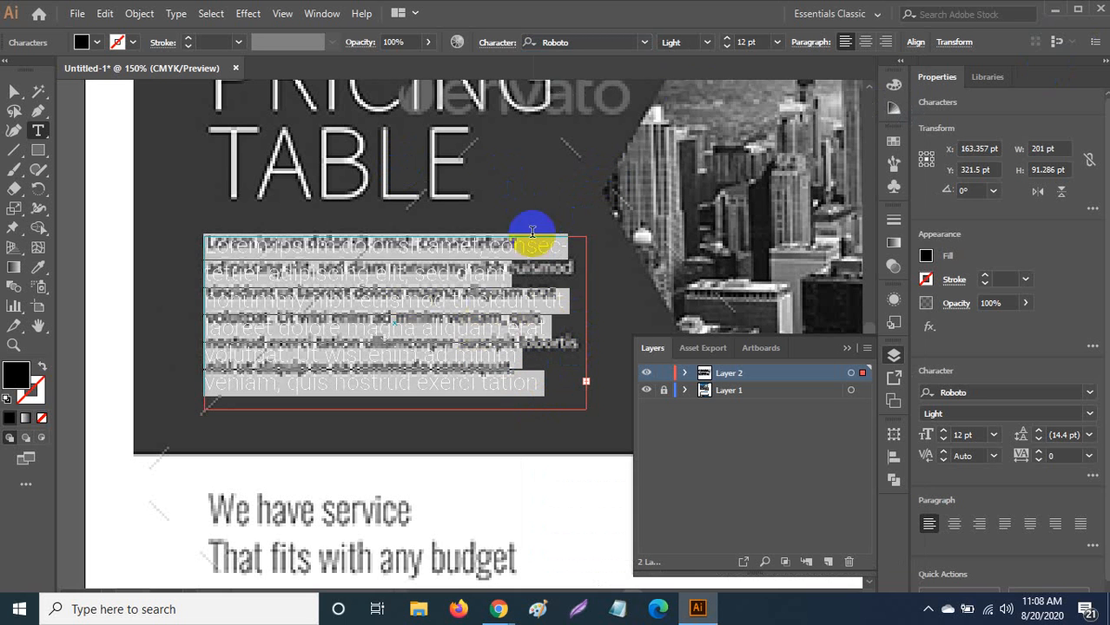
left_click(707, 43)
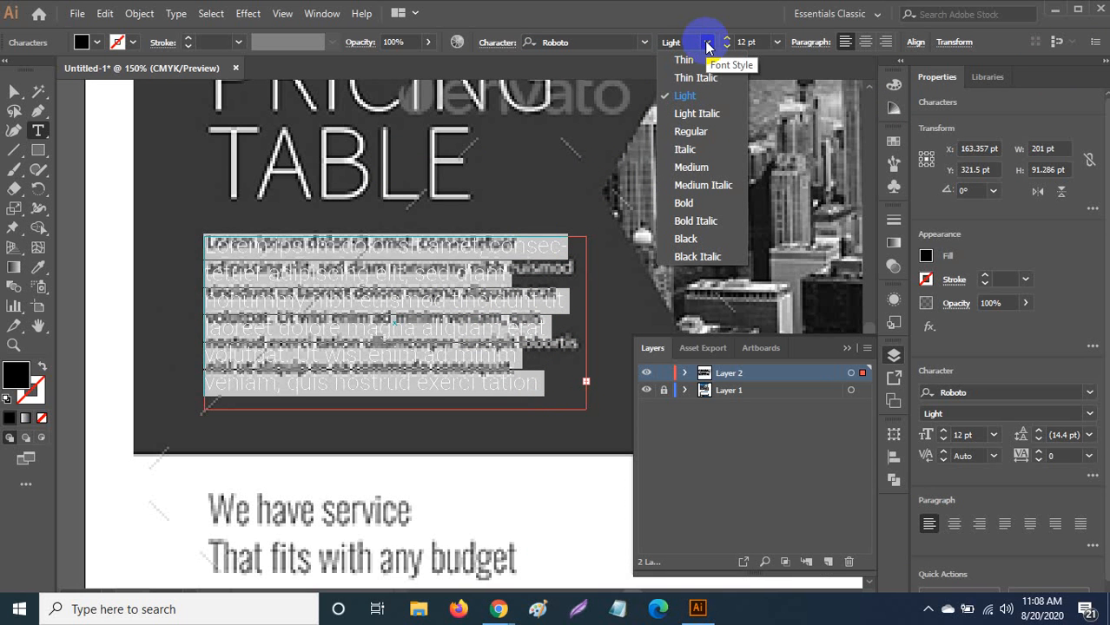
left_click(710, 92)
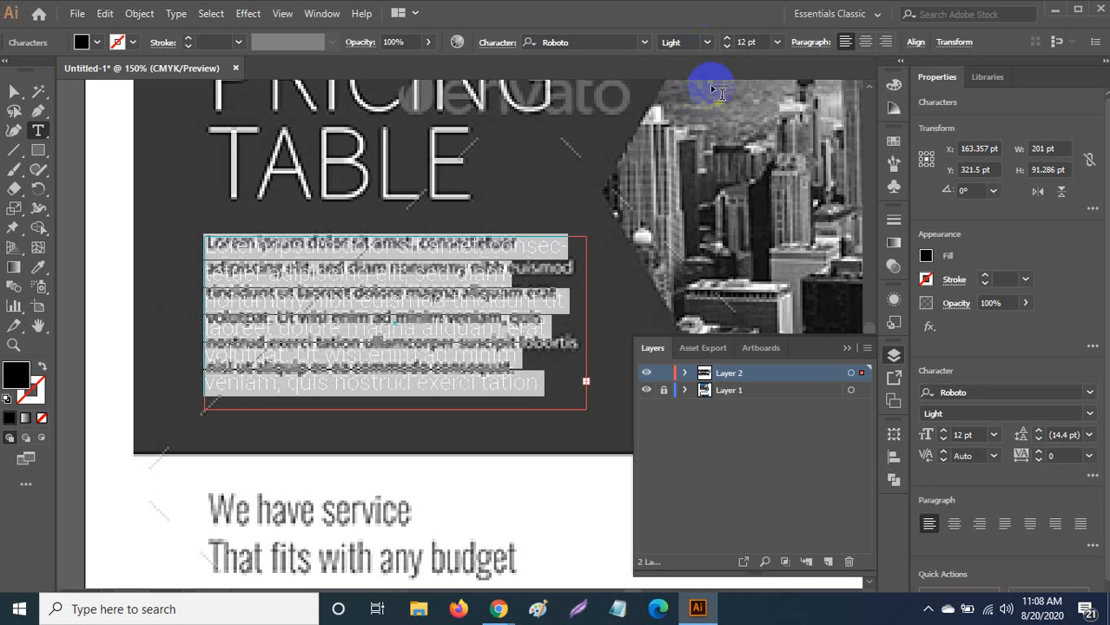
left_click(777, 42)
left_click(792, 153)
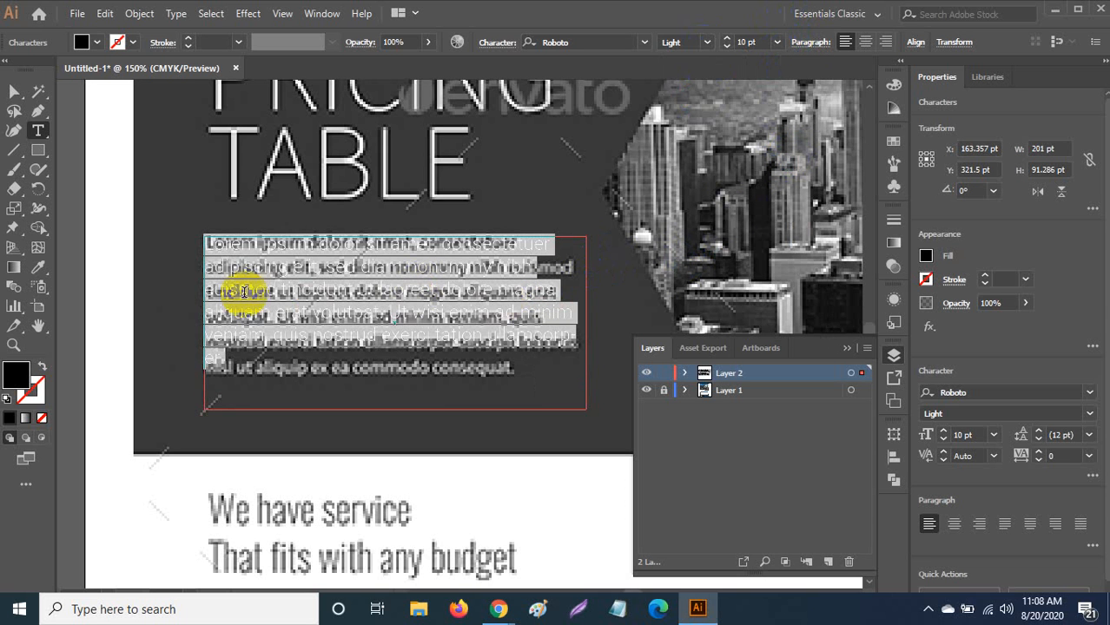
left_click(14, 91)
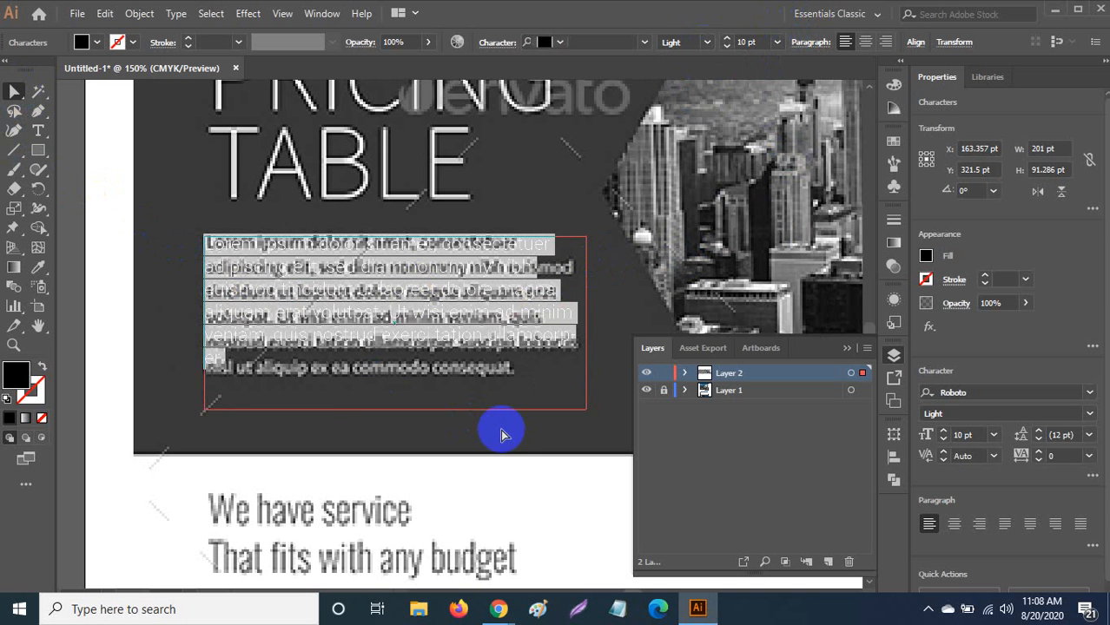
left_click(567, 445)
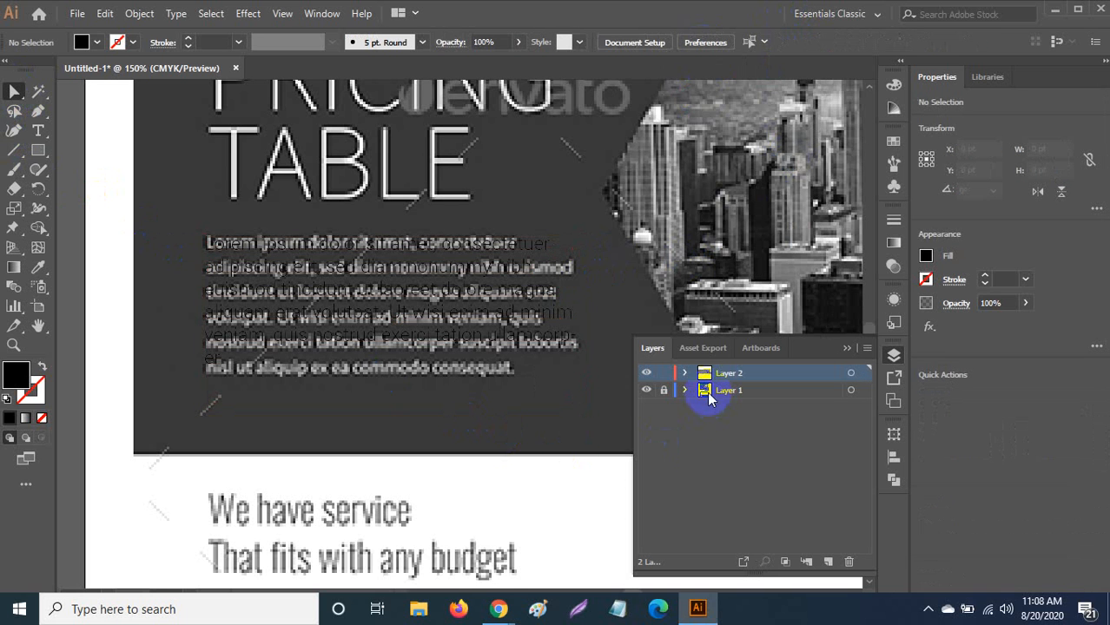
Hide Layer 1, then close Untitled-1 without saving changes.
left_click(645, 390)
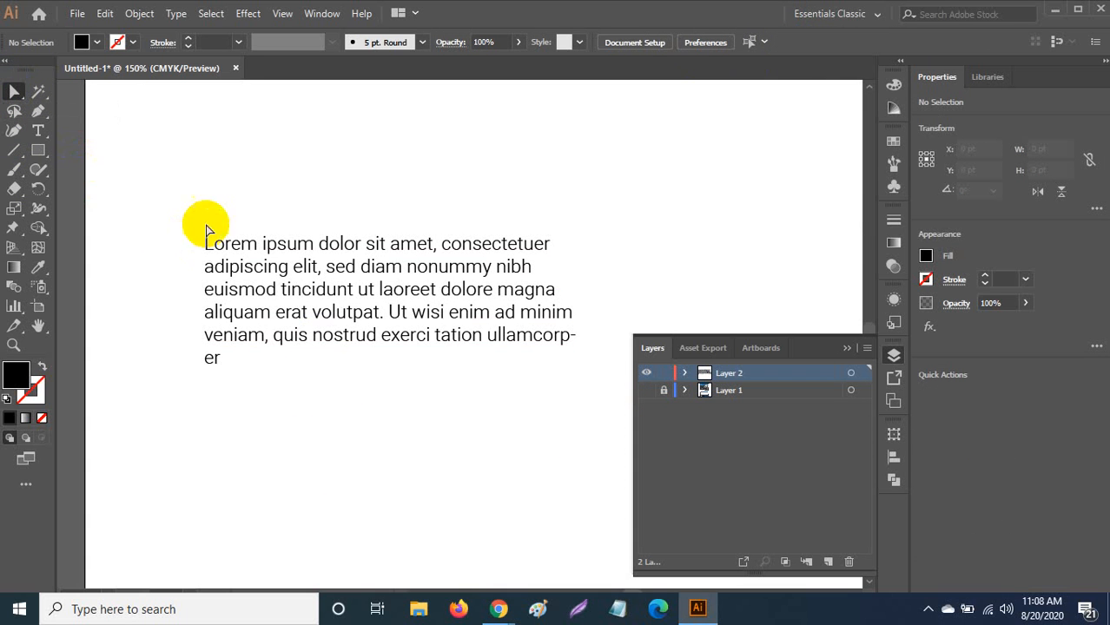
left_click(236, 68)
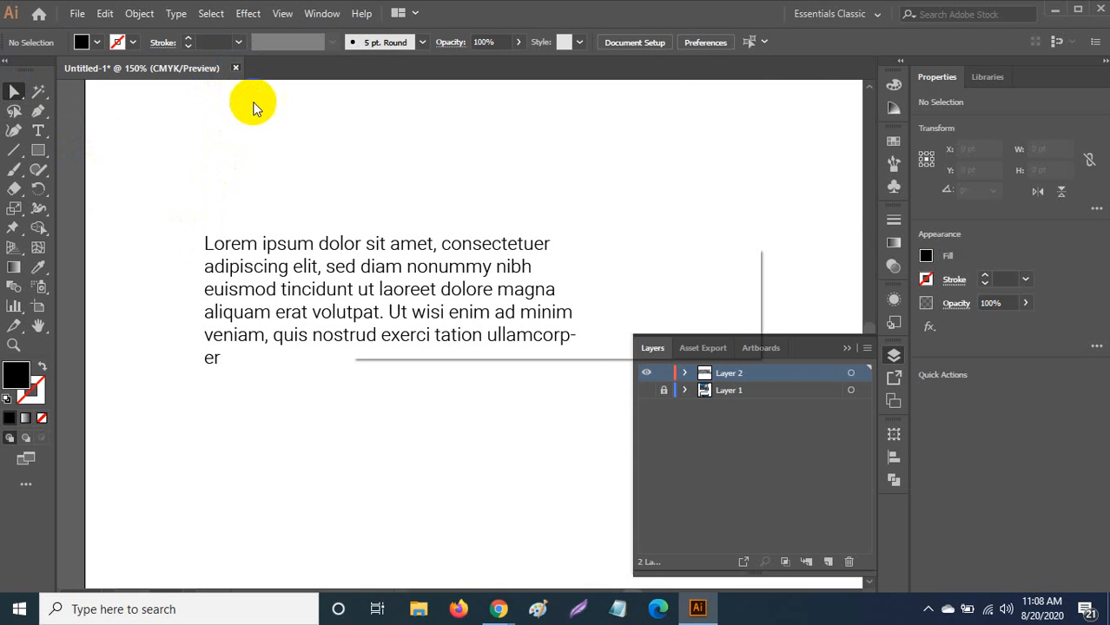
left_click(638, 333)
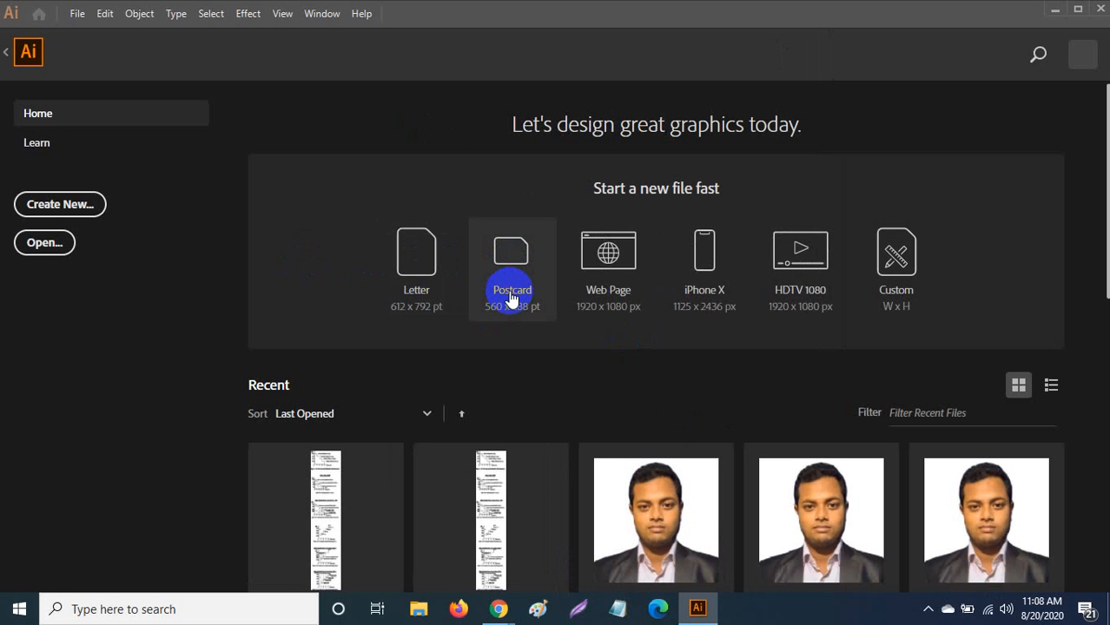
Create a new postcard-size document and draw a large placeholder-filled text area.
left_click(511, 297)
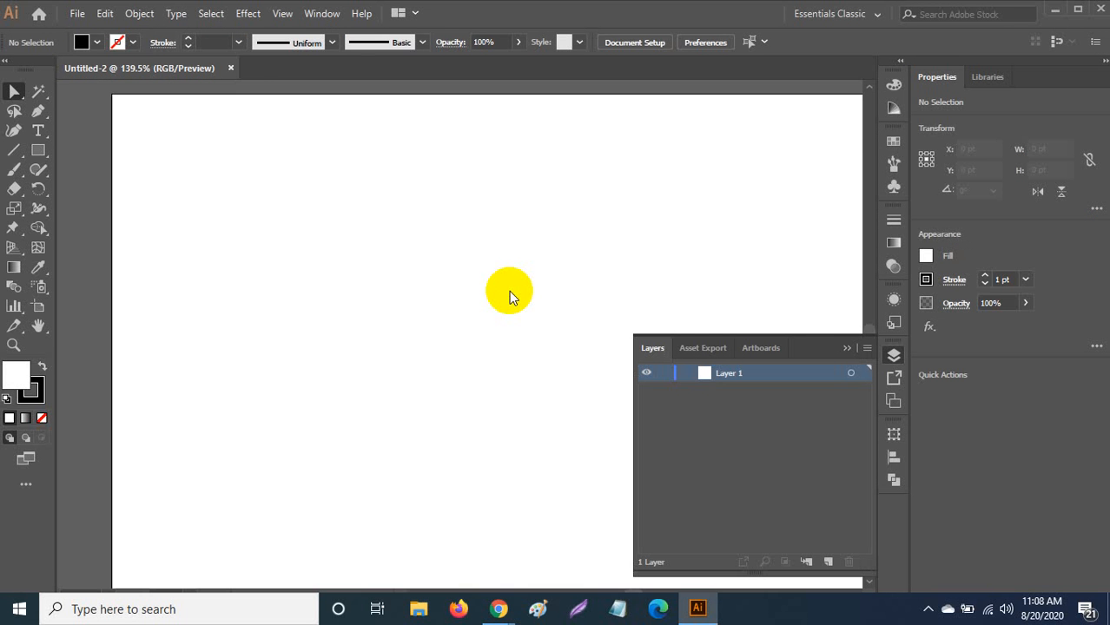
left_click(38, 130)
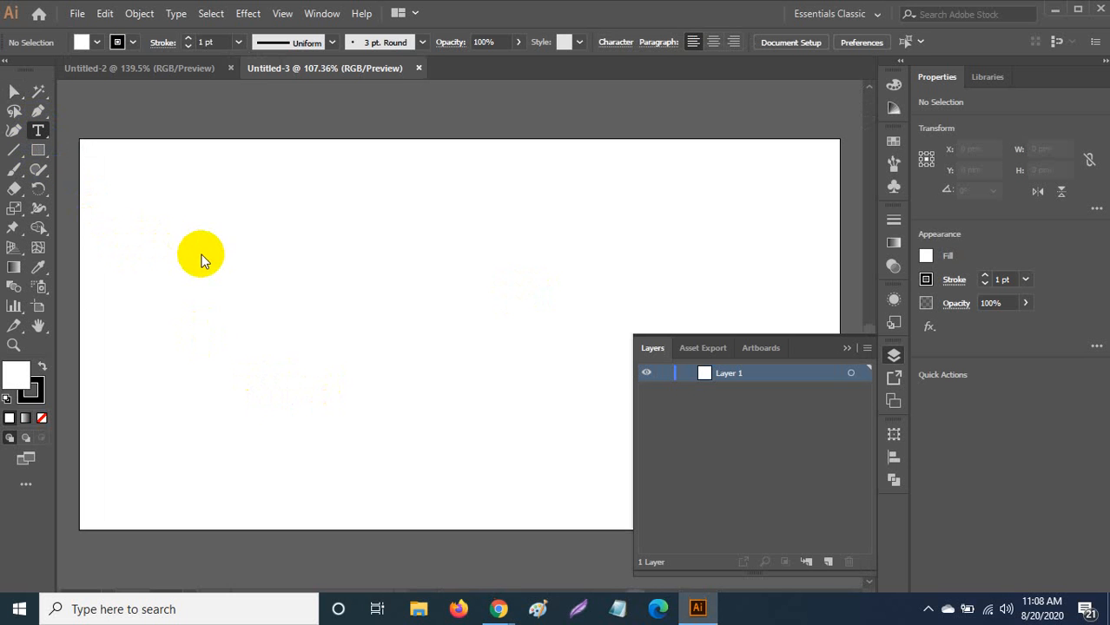
left_click_drag(185, 232, 603, 448)
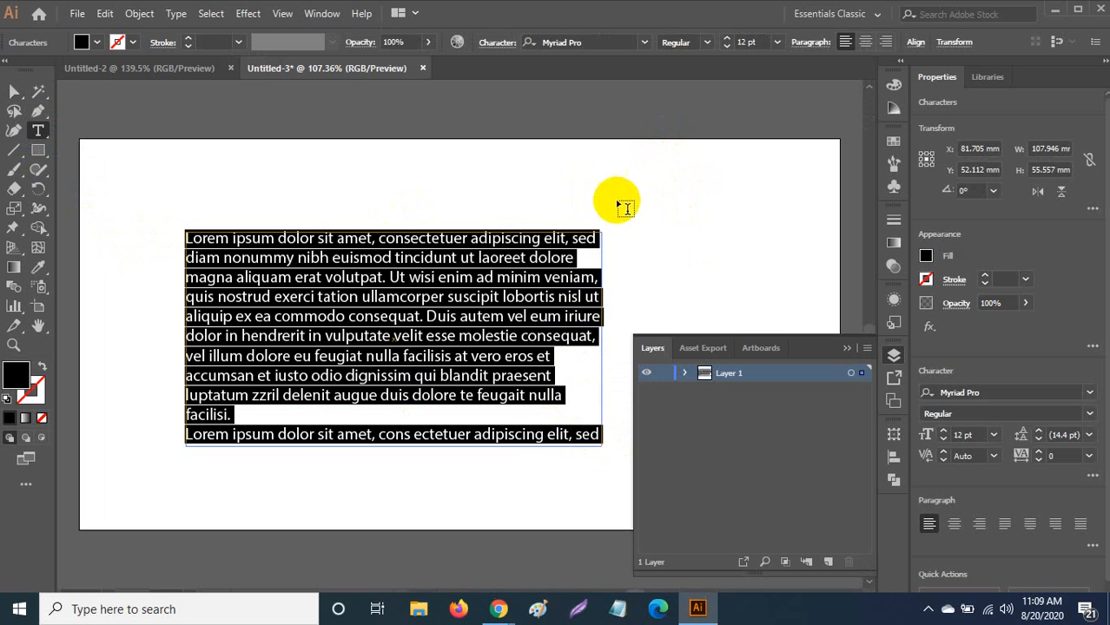
Add eight more placeholder text frames on the right, left, top and bottom of the artboard.
left_click(678, 261)
left_click_drag(679, 260, 818, 274)
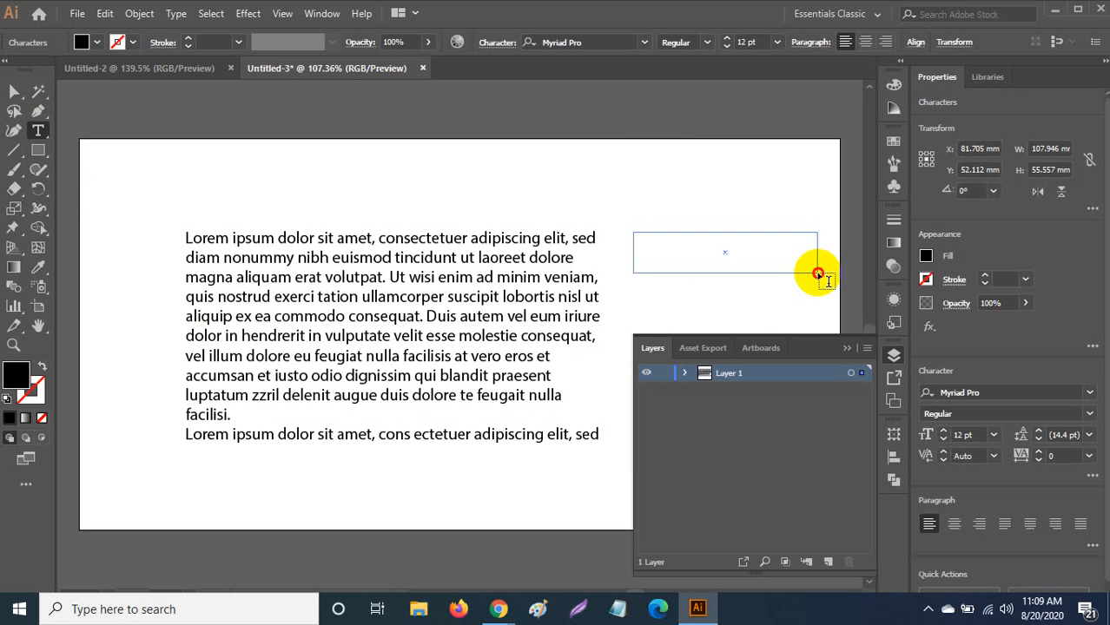
left_click(849, 349)
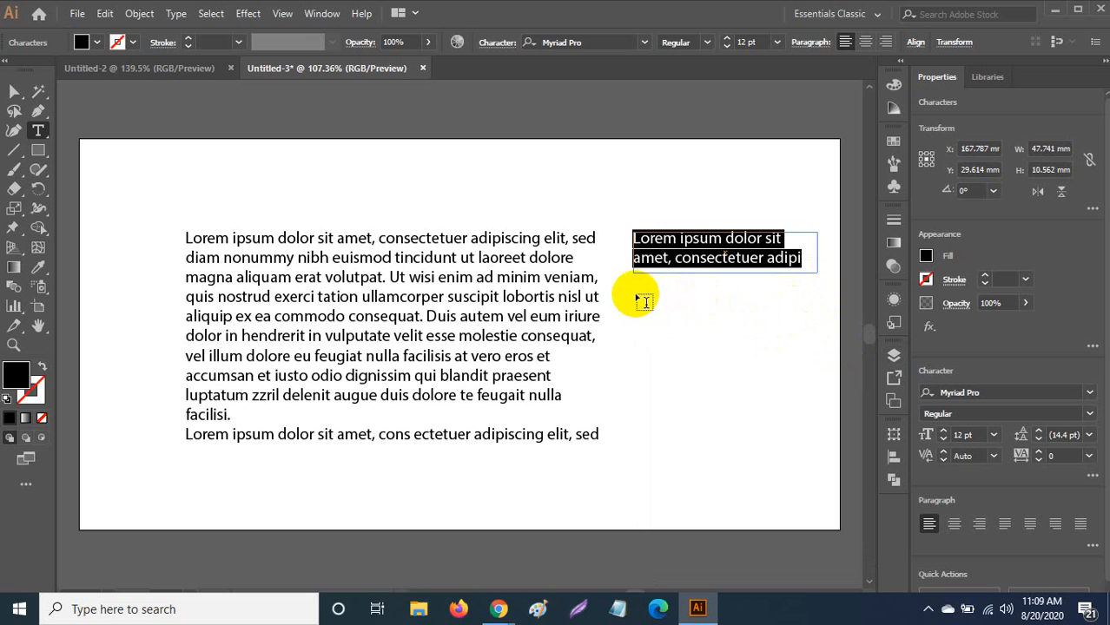
left_click_drag(635, 293, 798, 327)
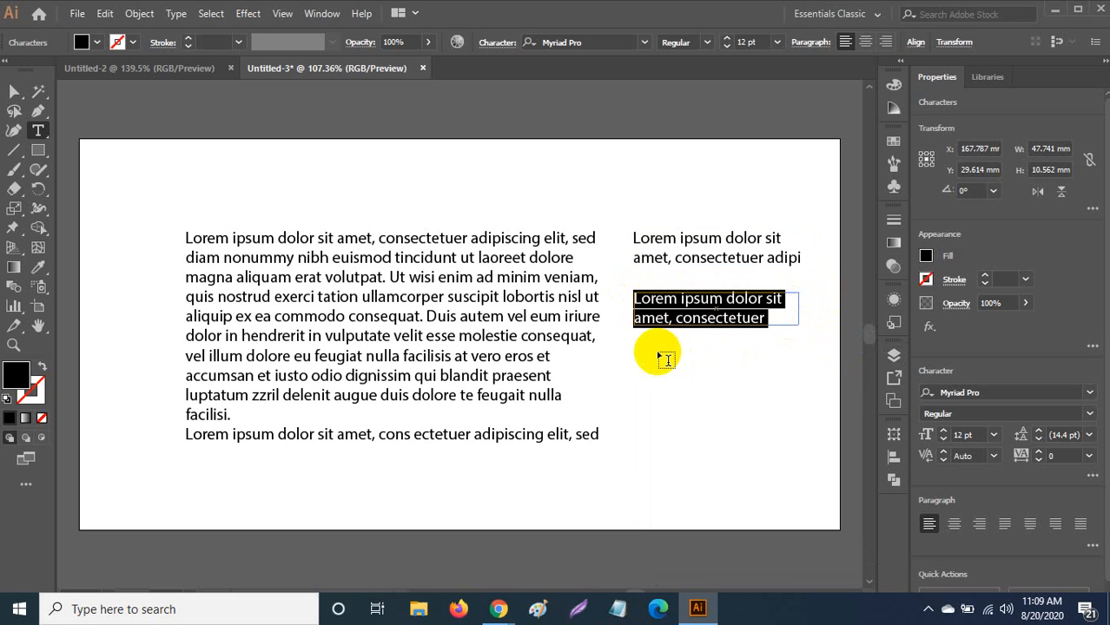
left_click_drag(633, 348, 801, 379)
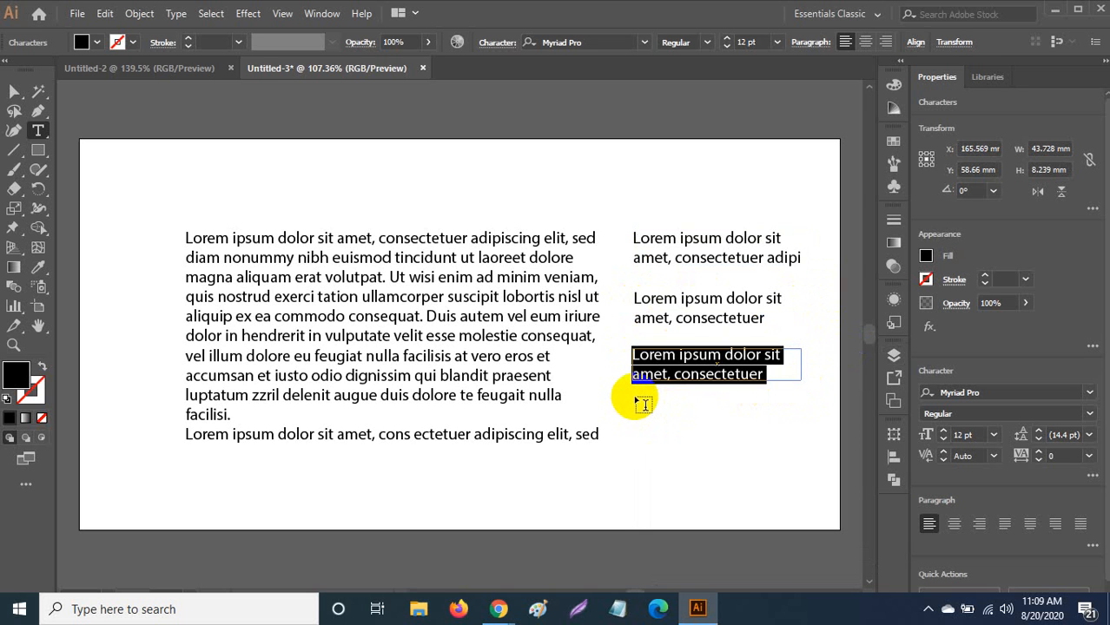
left_click_drag(635, 396, 798, 437)
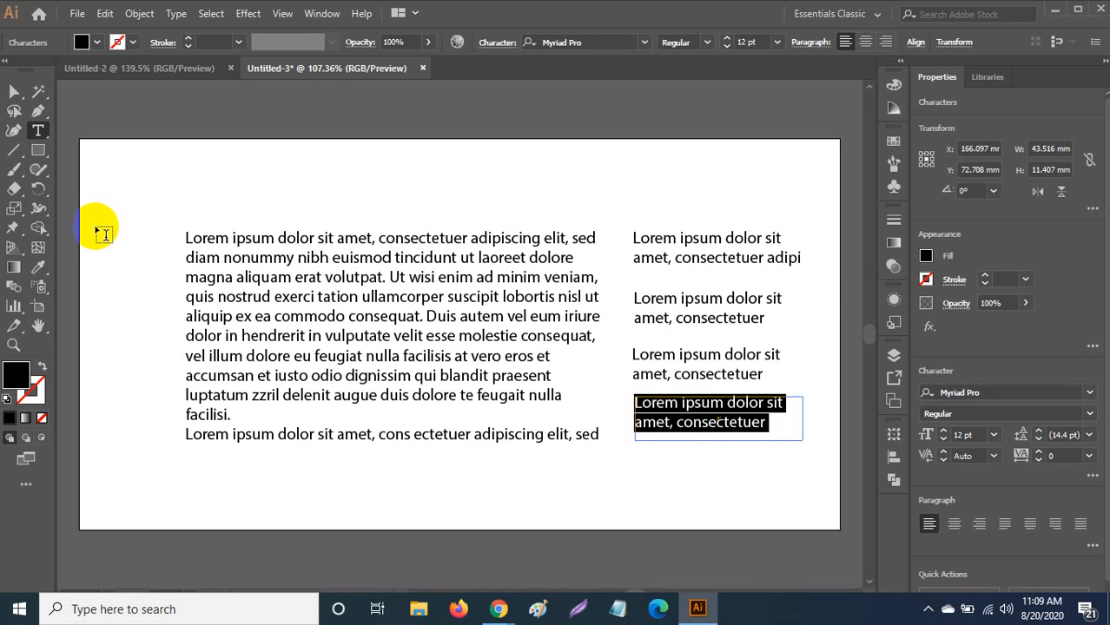
left_click_drag(96, 229, 174, 440)
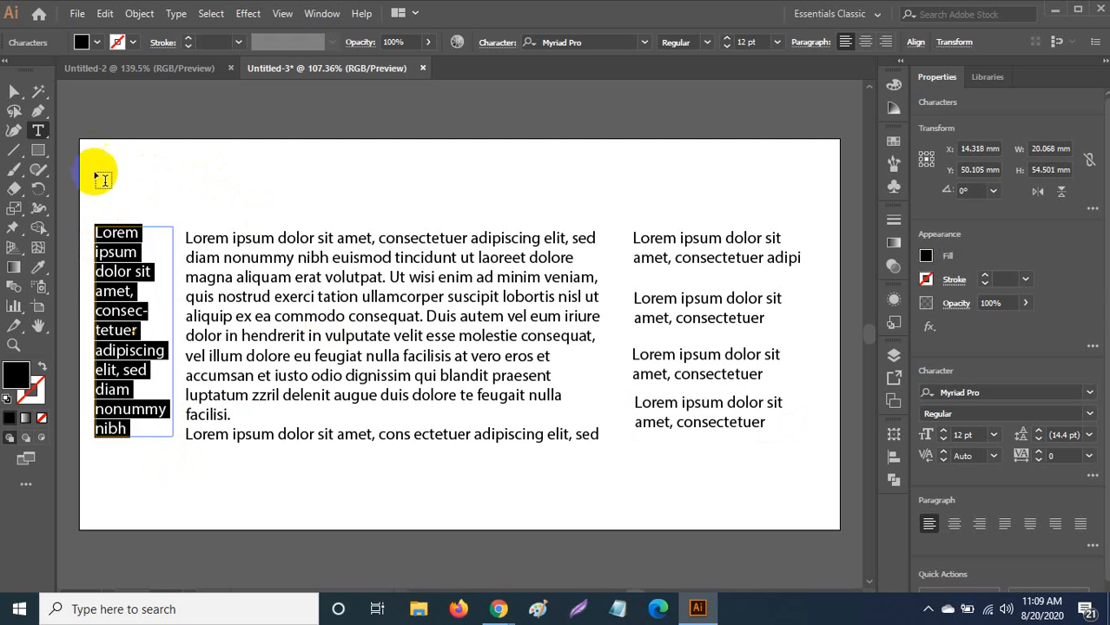
left_click_drag(95, 150, 820, 209)
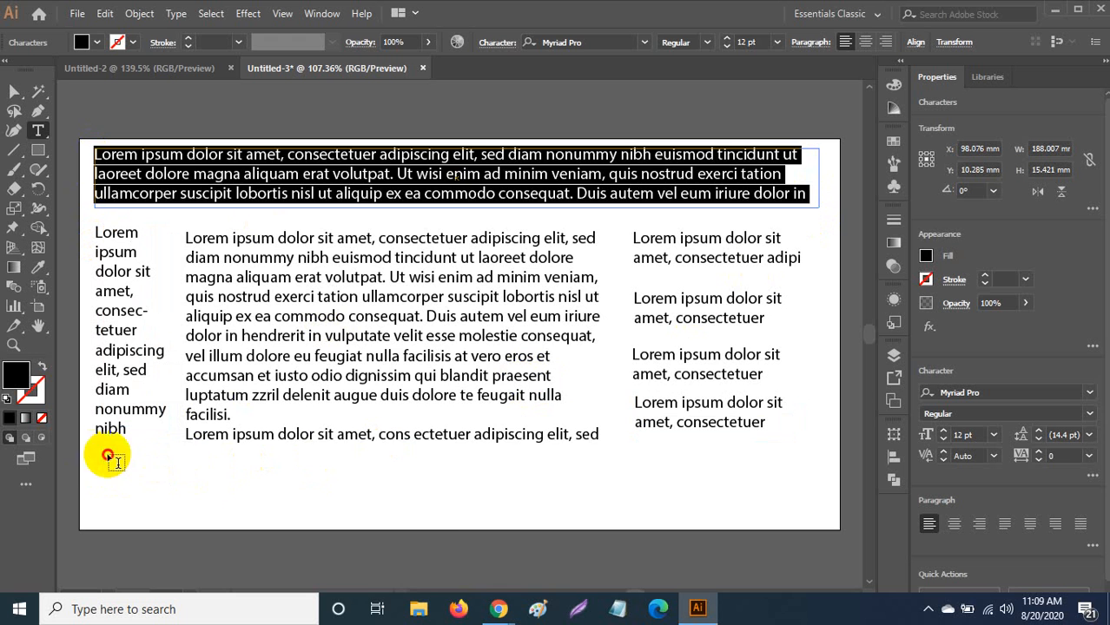
left_click_drag(94, 453, 439, 518)
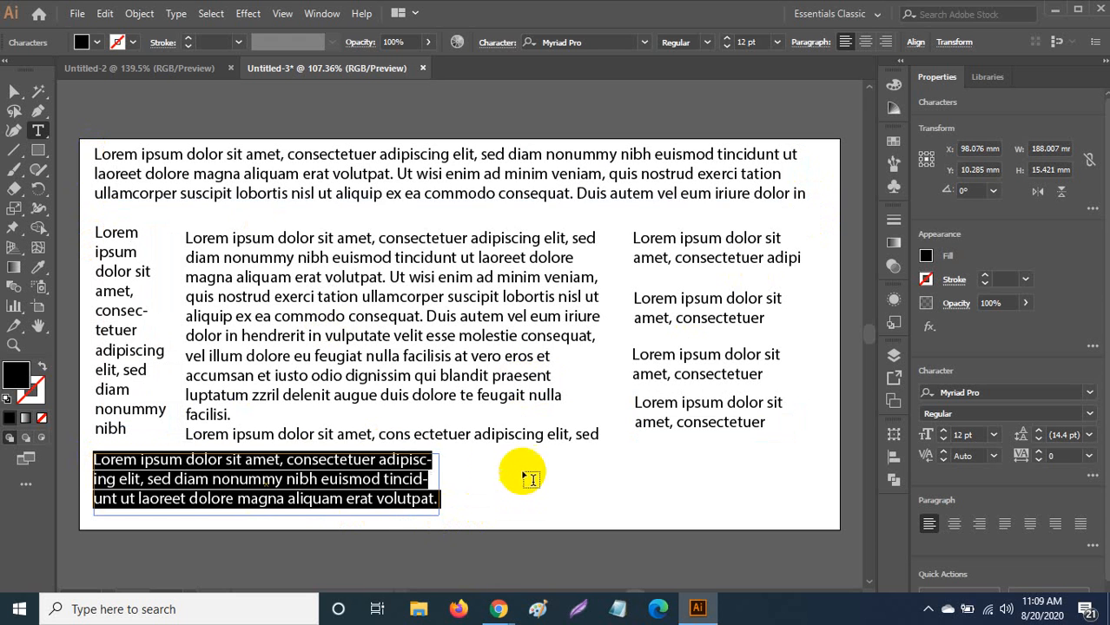
left_click_drag(467, 455, 813, 498)
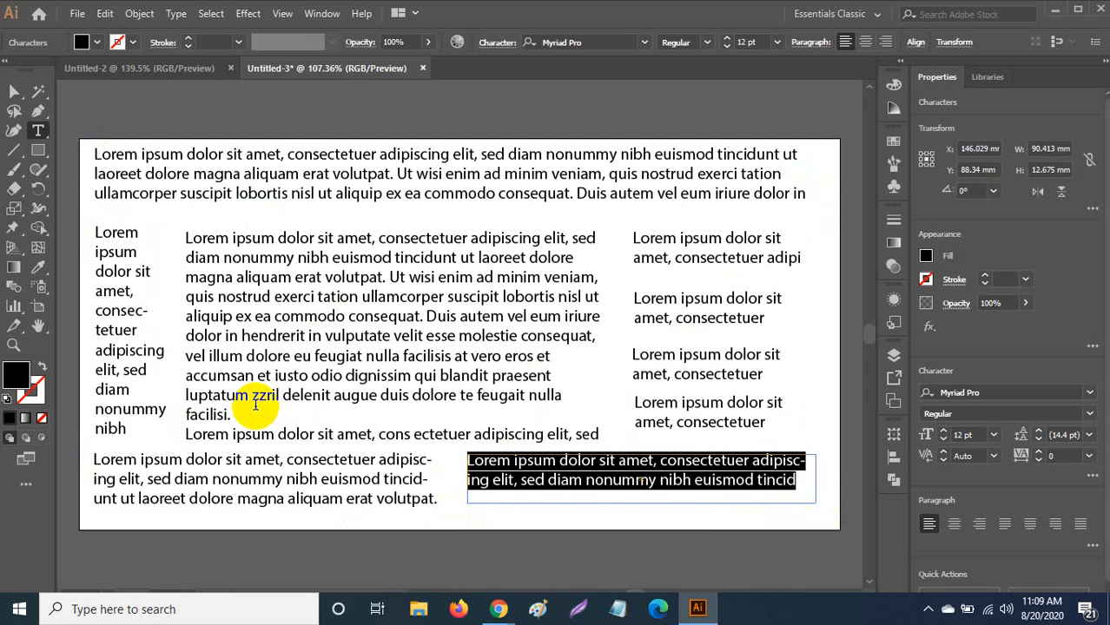
Marquee-select all the text frames and delete them.
left_click(12, 91)
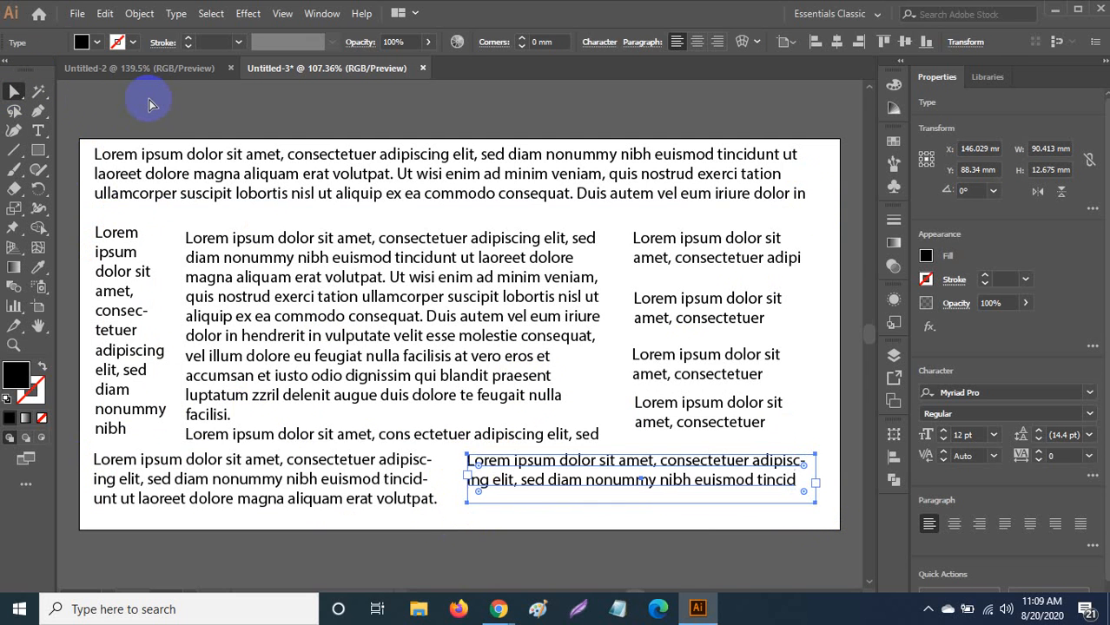
left_click(149, 104)
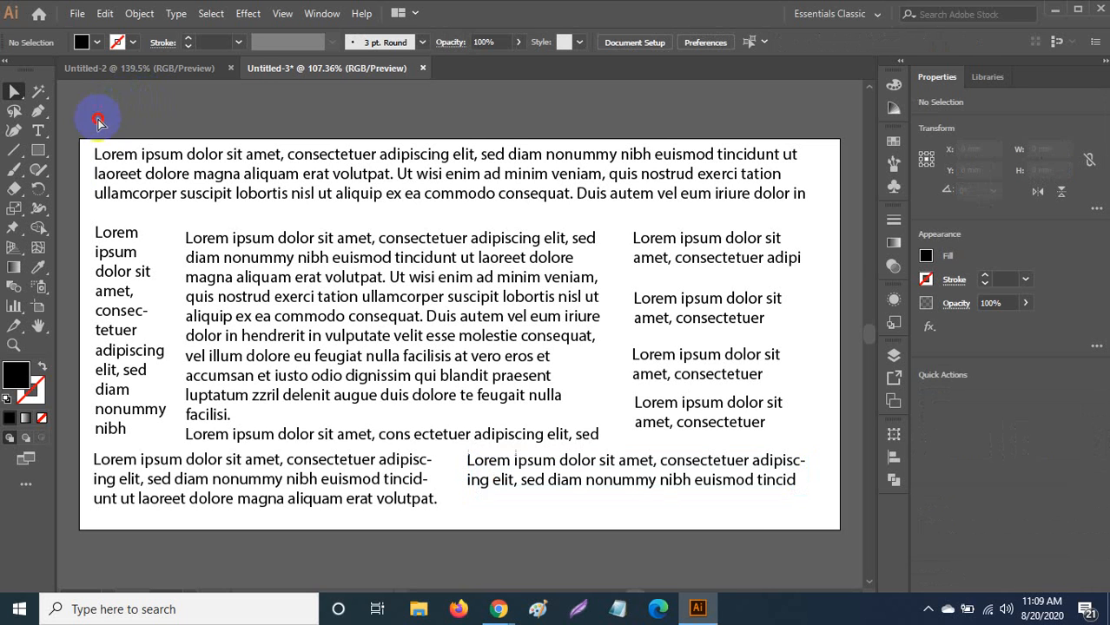
left_click_drag(98, 121, 734, 517)
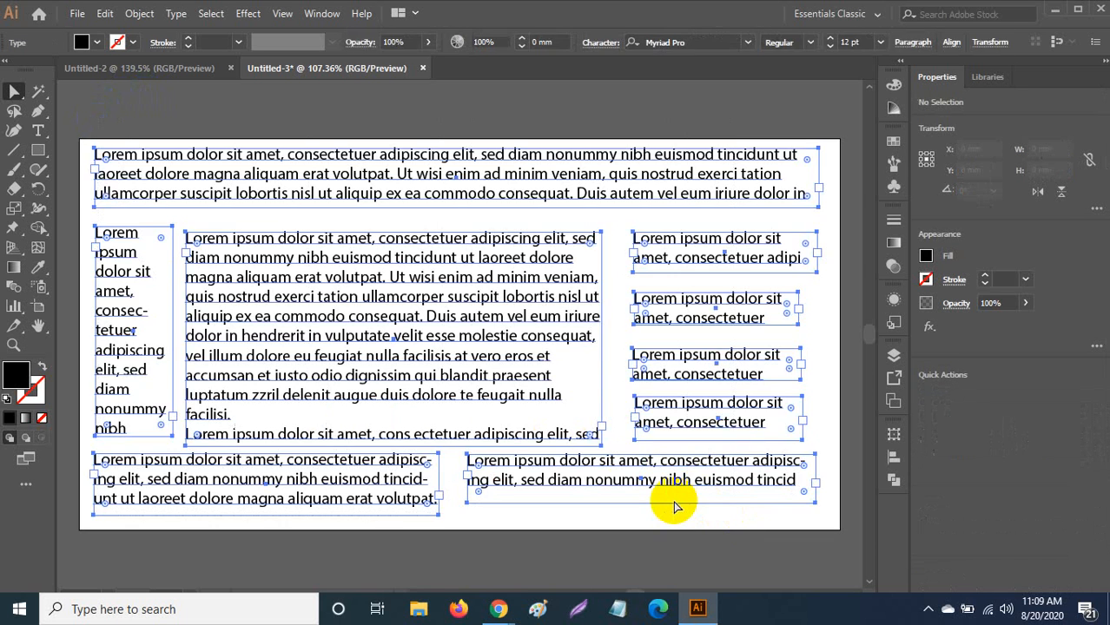
key("Delete")
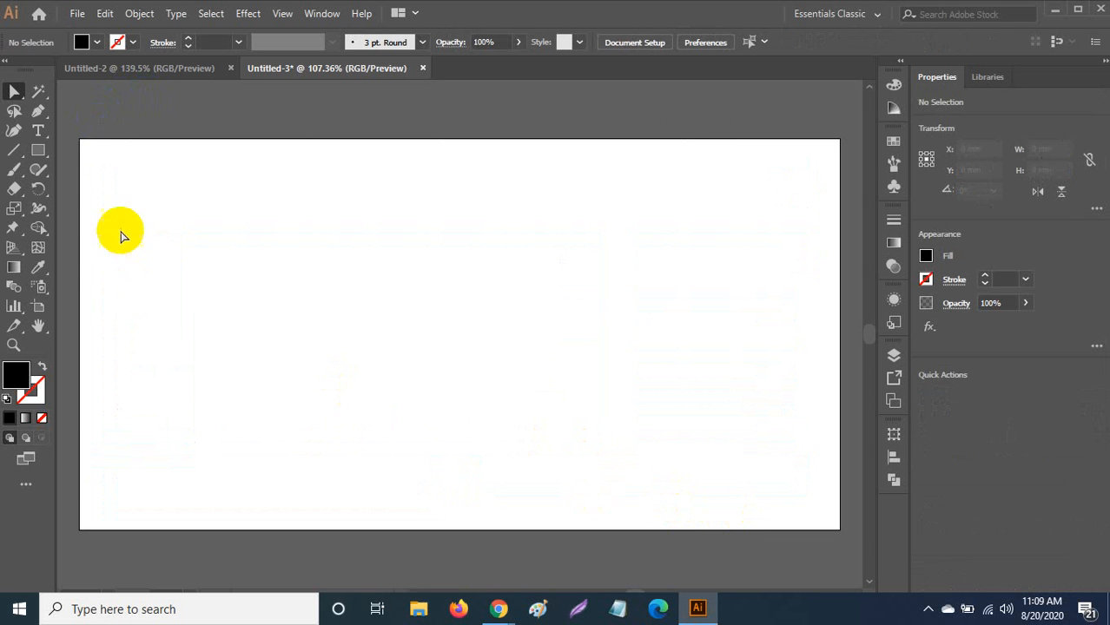
Create a triangle with the Star tool by setting Points to 3.
left_click(38, 153)
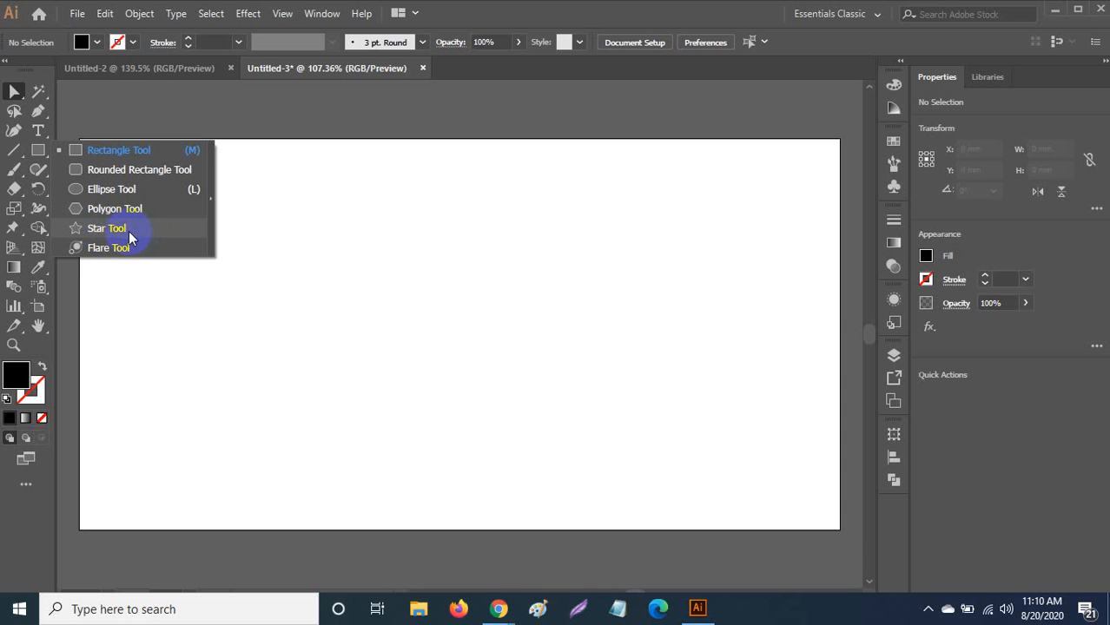
left_click(128, 232)
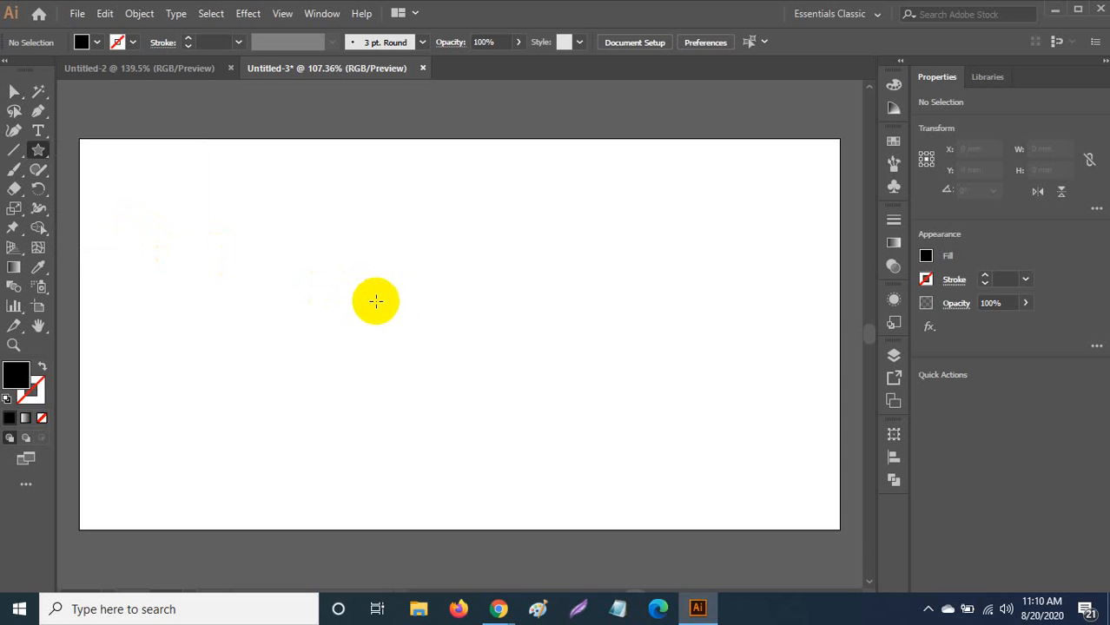
left_click(422, 303)
double_click(543, 317)
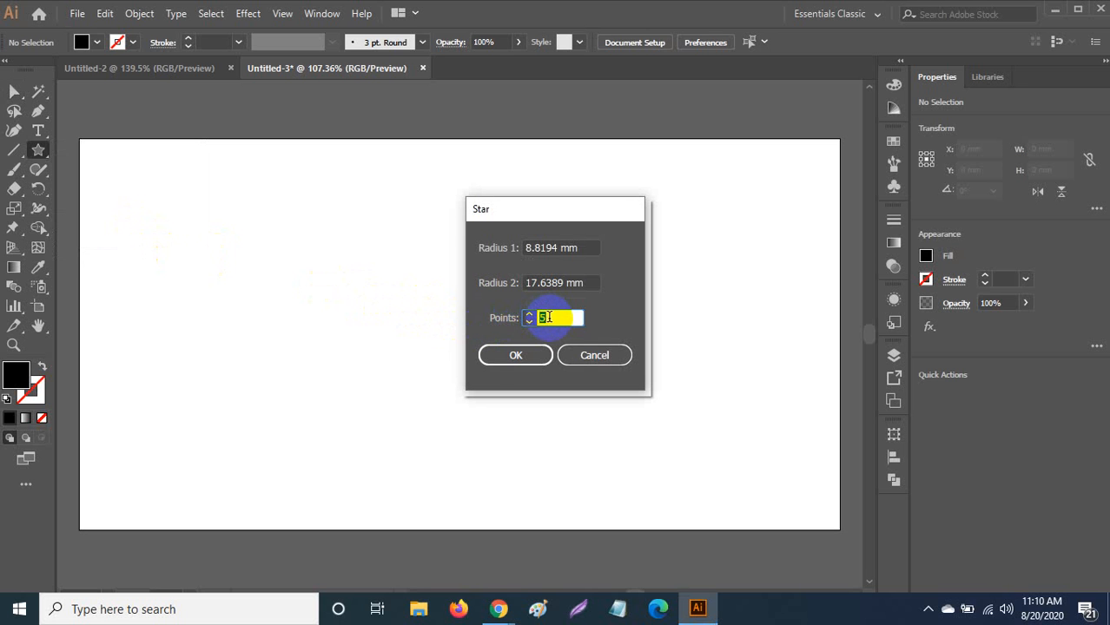
left_click_drag(551, 317, 539, 318)
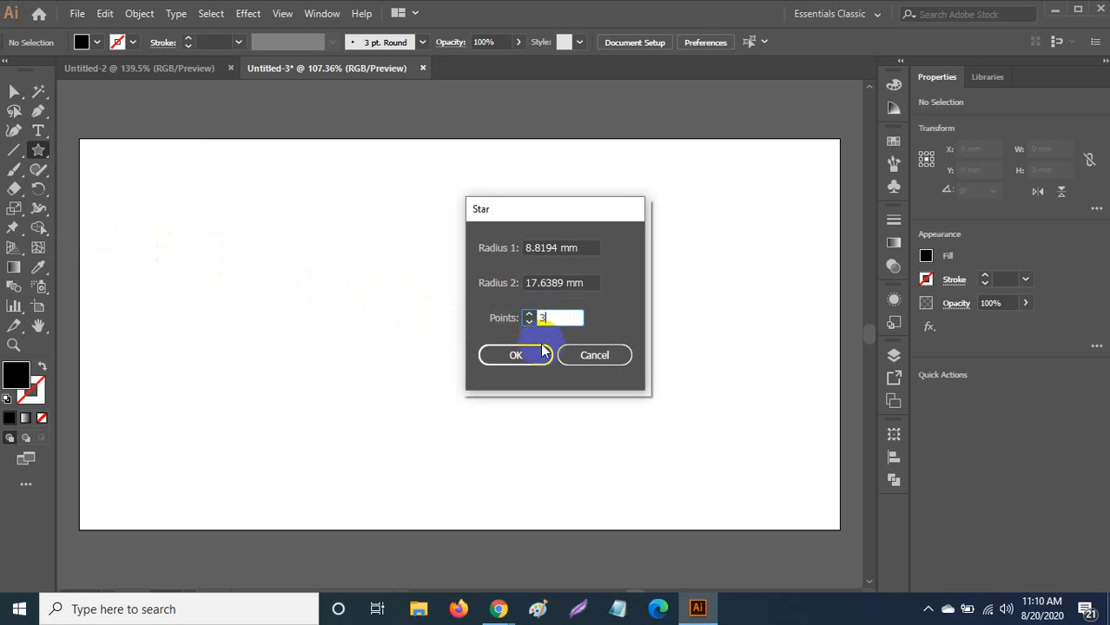
left_click(510, 355)
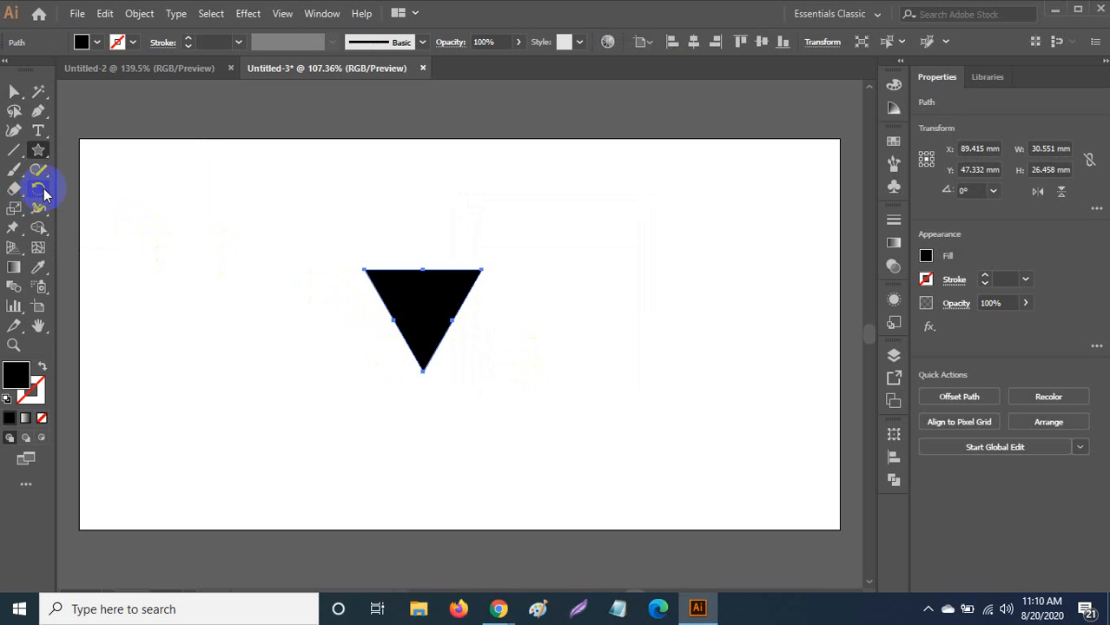
Round the triangle's corners to 2.17 mm with the live-corner widget.
left_click(17, 94)
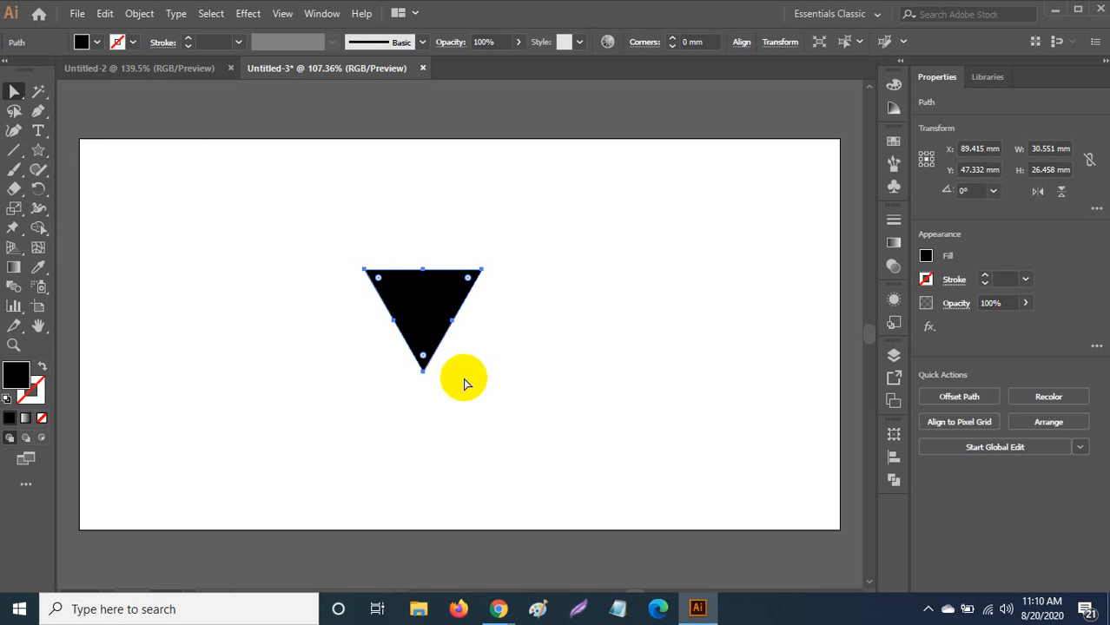
left_click(425, 360)
left_click_drag(423, 357, 423, 357)
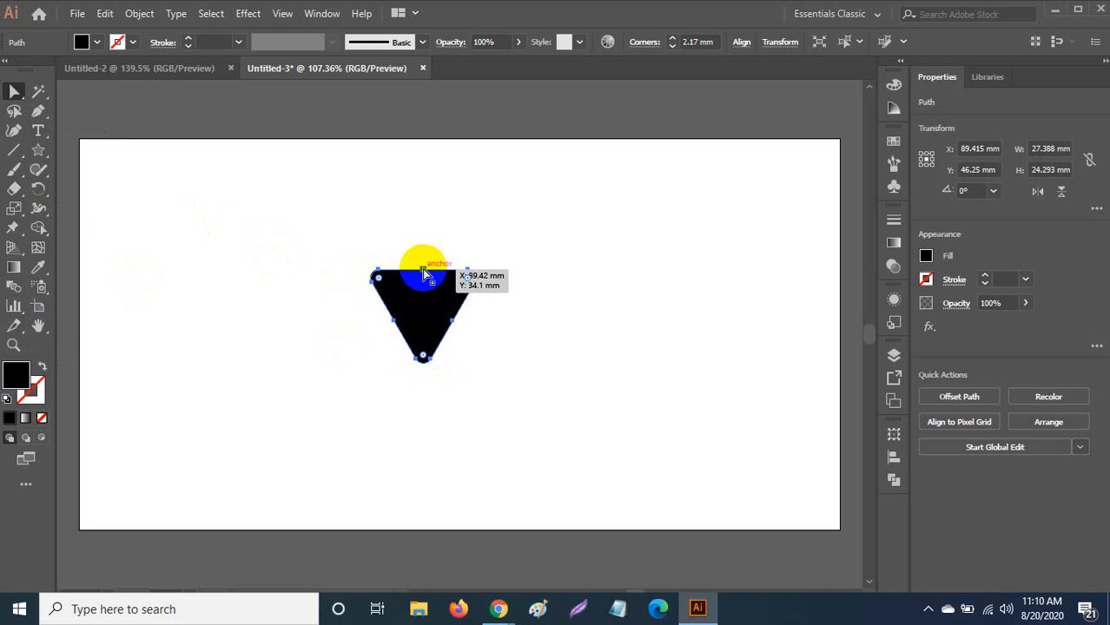
Try squashing the triangle vertically into a flat shape, then undo the attempt.
left_click(16, 95)
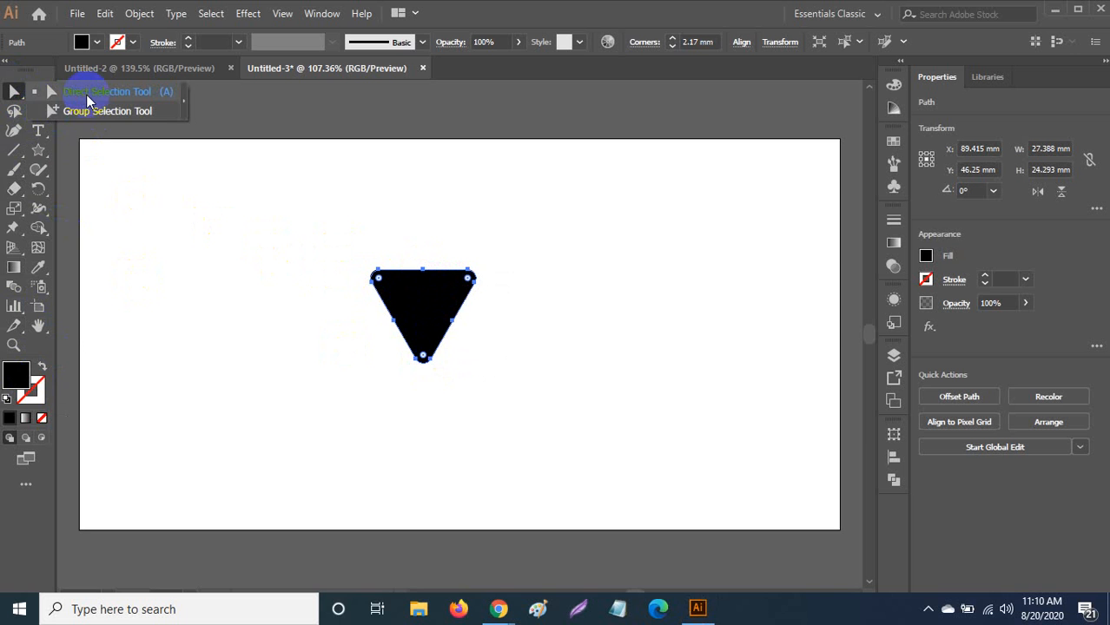
left_click(87, 95)
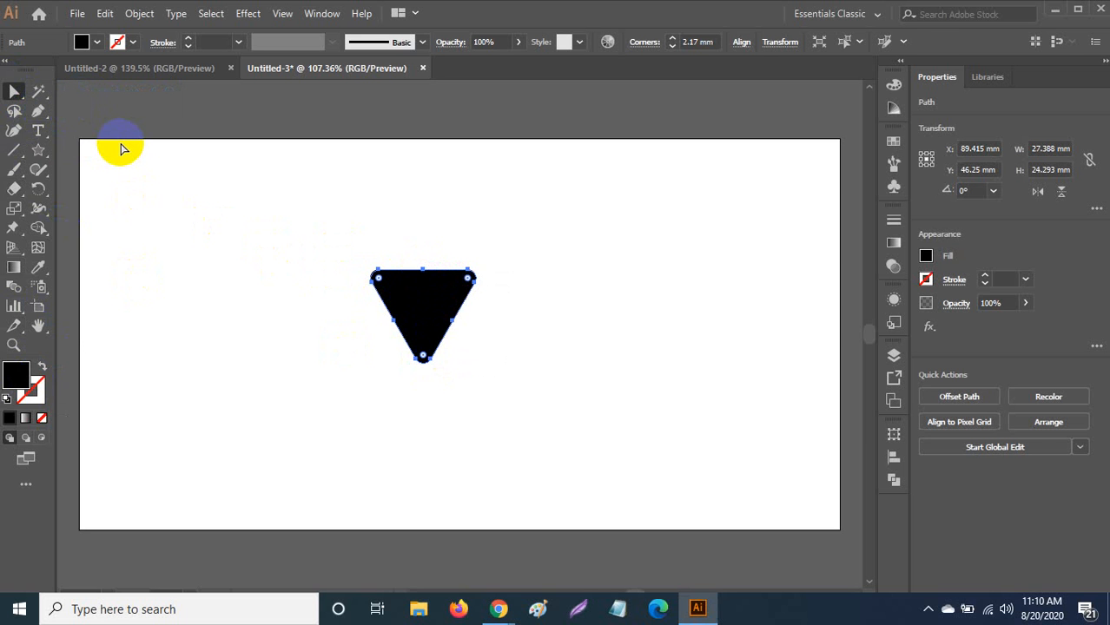
key("v")
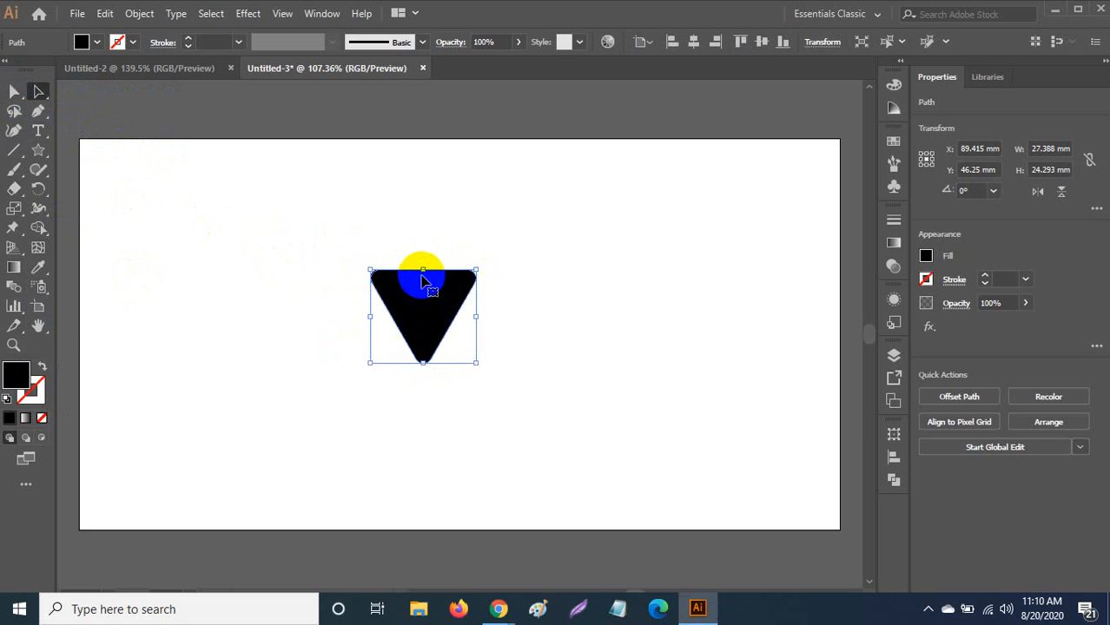
left_click_drag(422, 271, 382, 346)
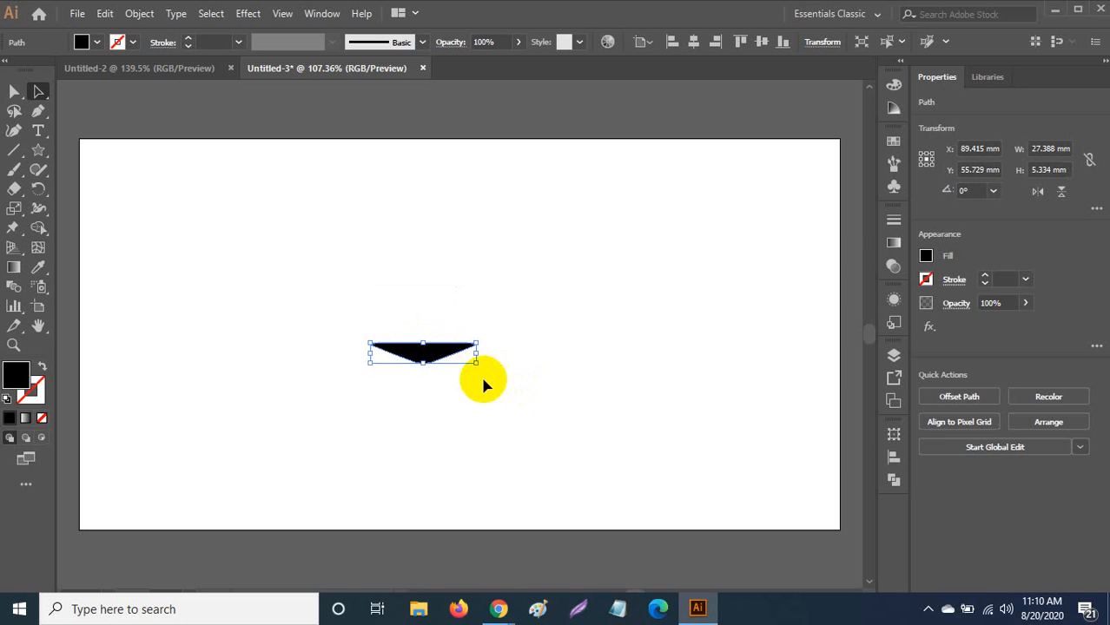
left_click(491, 349)
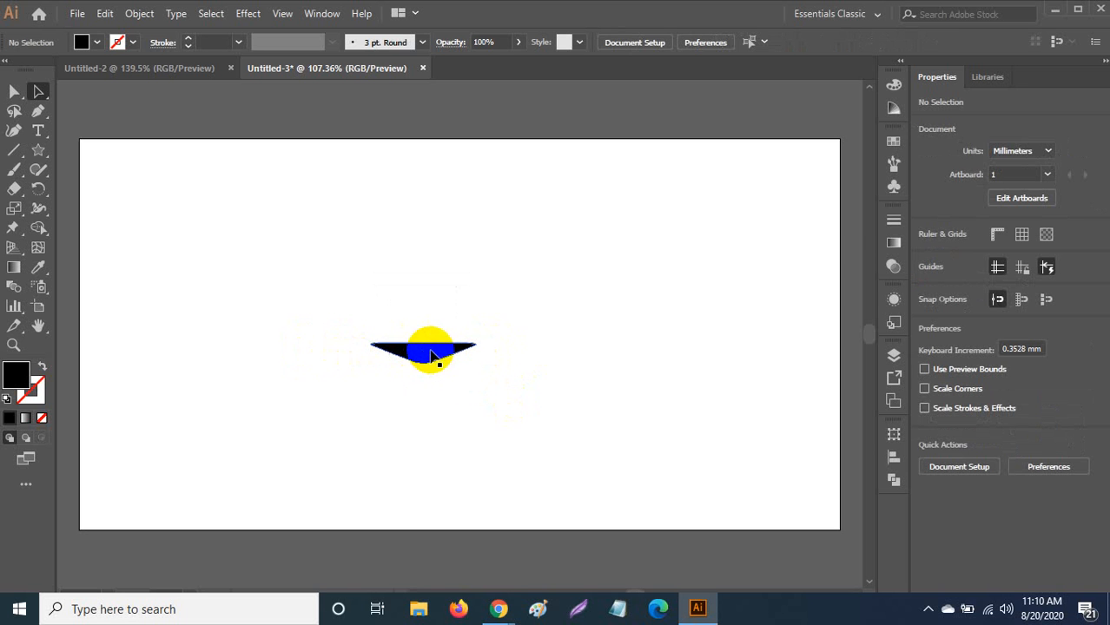
key("ctrl+z")
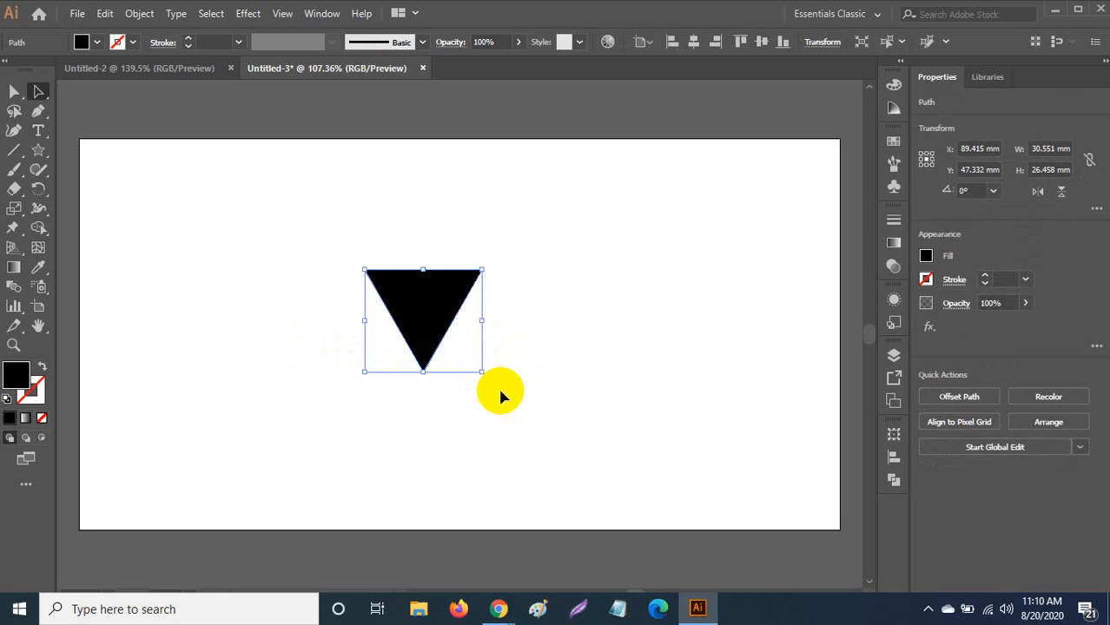
Pull the triangle's top edge down into a wide, shallow banner and round its corners.
left_click(436, 299)
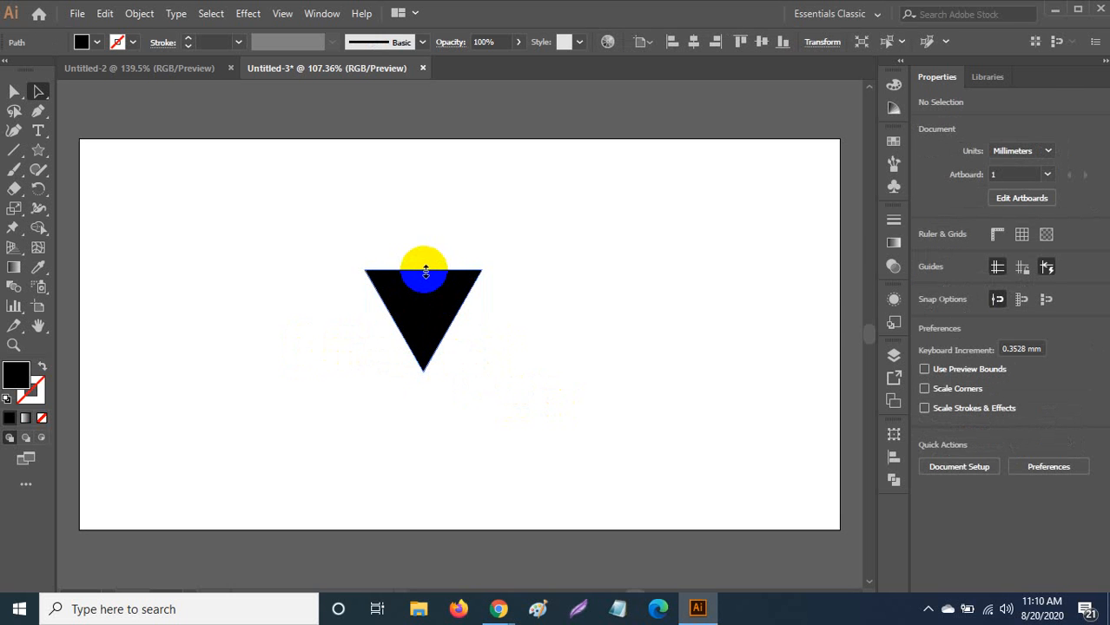
left_click(426, 287)
left_click_drag(423, 273, 458, 359)
key("v")
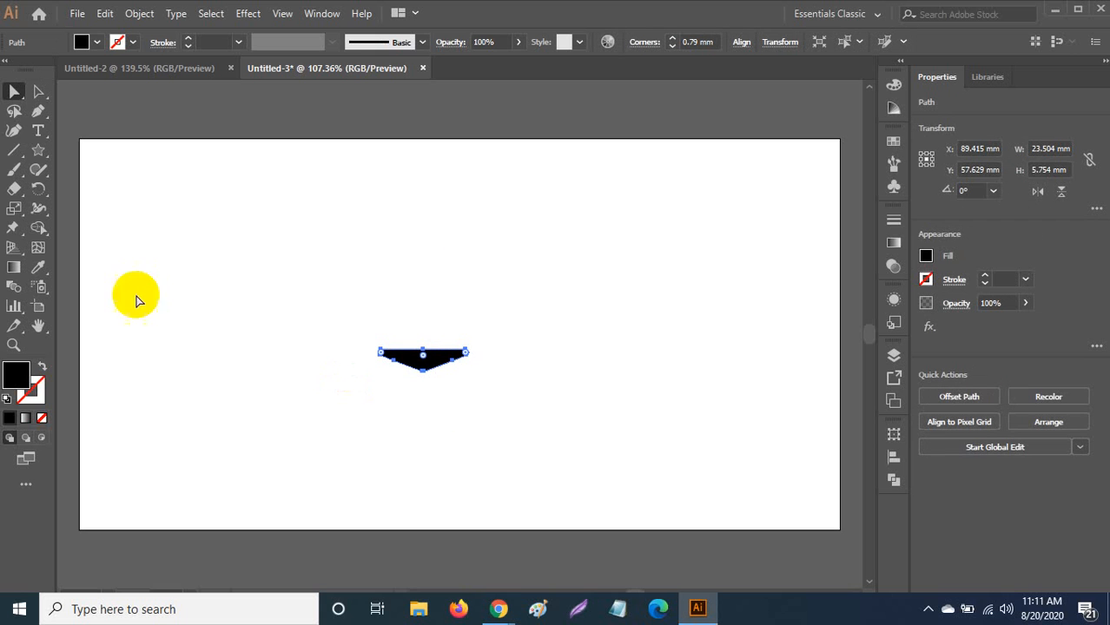
left_click(14, 92)
left_click(253, 263)
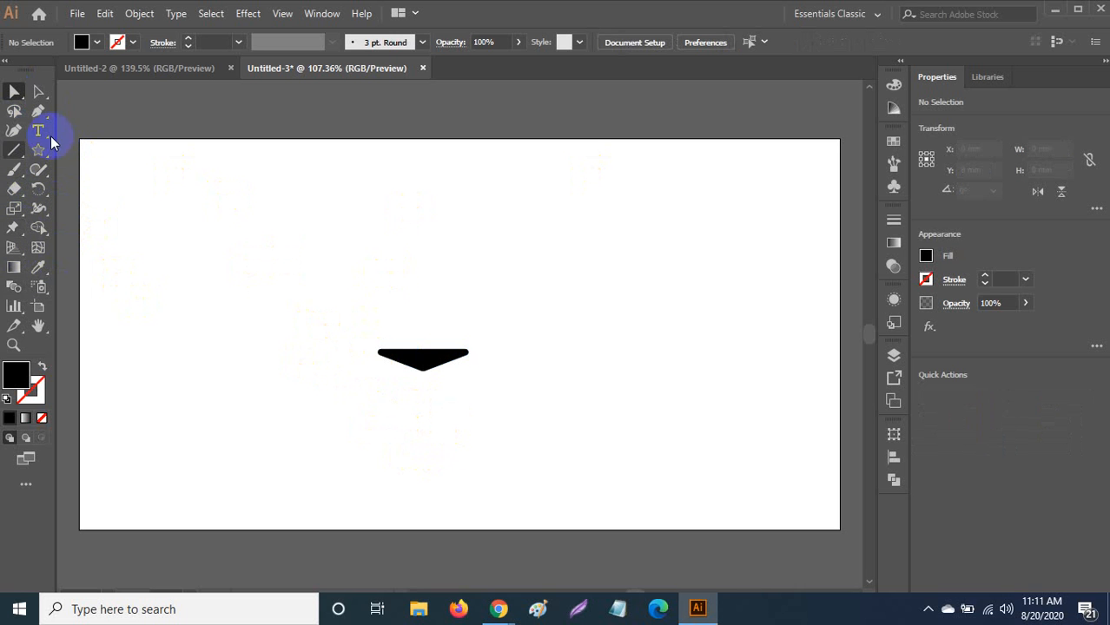
Draw a tall black rectangle and move it to the left of the small banner shape.
left_click_drag(46, 154, 97, 149)
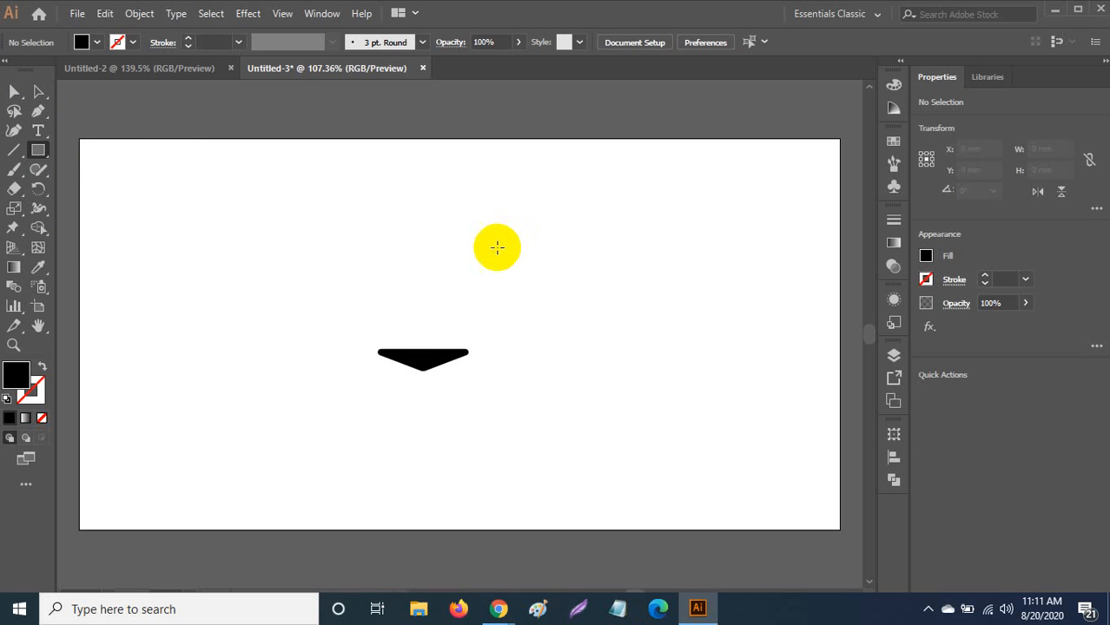
left_click_drag(497, 249, 359, 441)
left_click(13, 93)
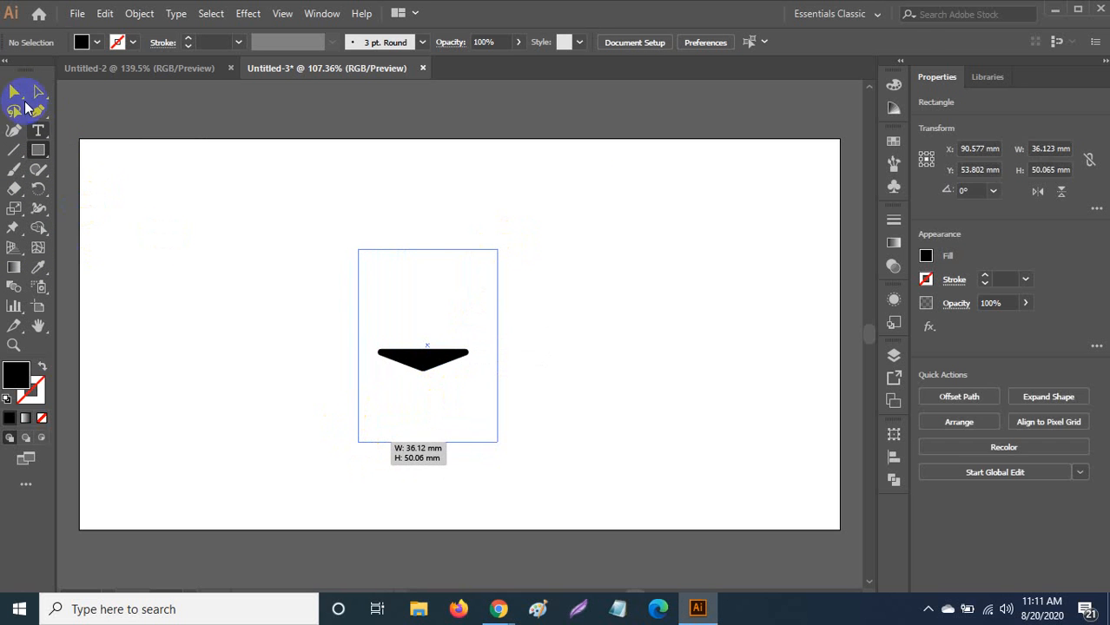
left_click_drag(414, 287, 245, 265)
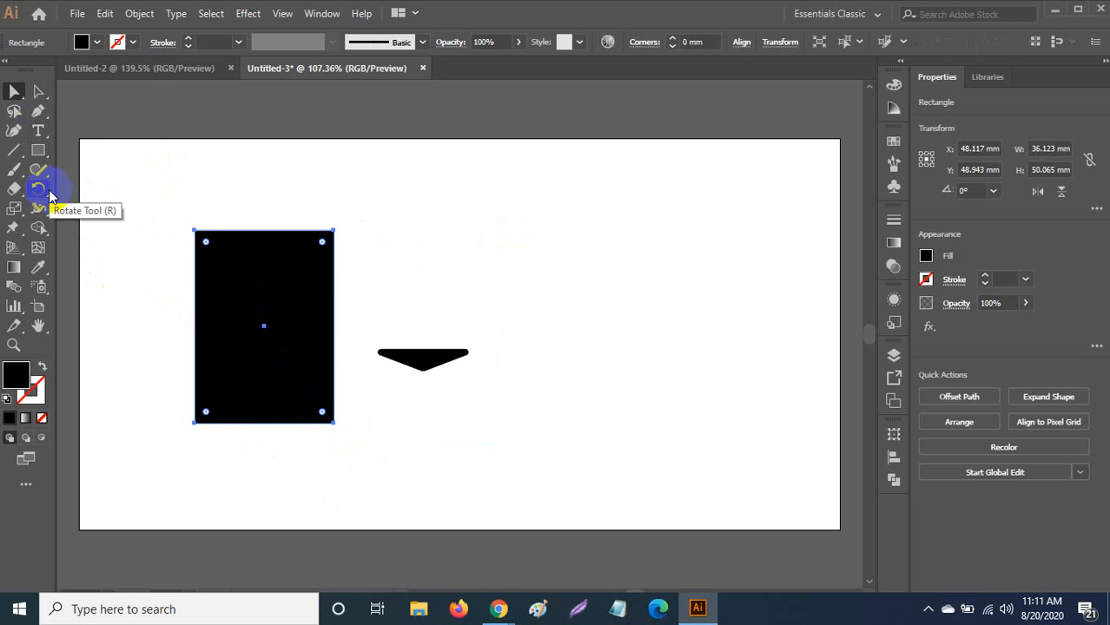
In Outline view, add an anchor at the rectangle's bottom middle and drag it down into a V point.
key("ctrl+y")
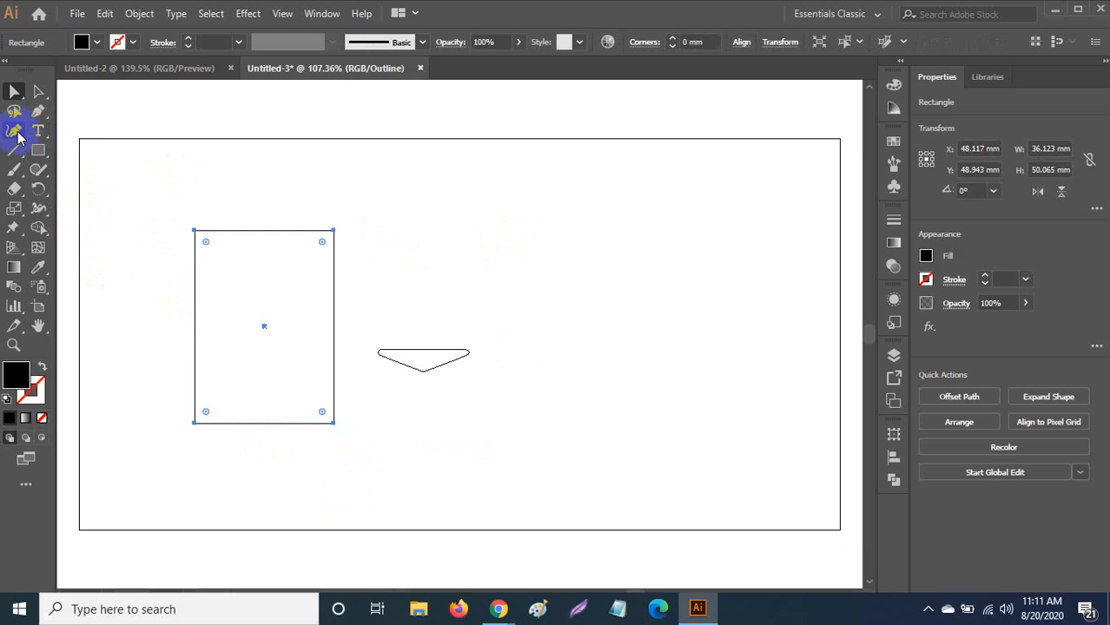
left_click(36, 113)
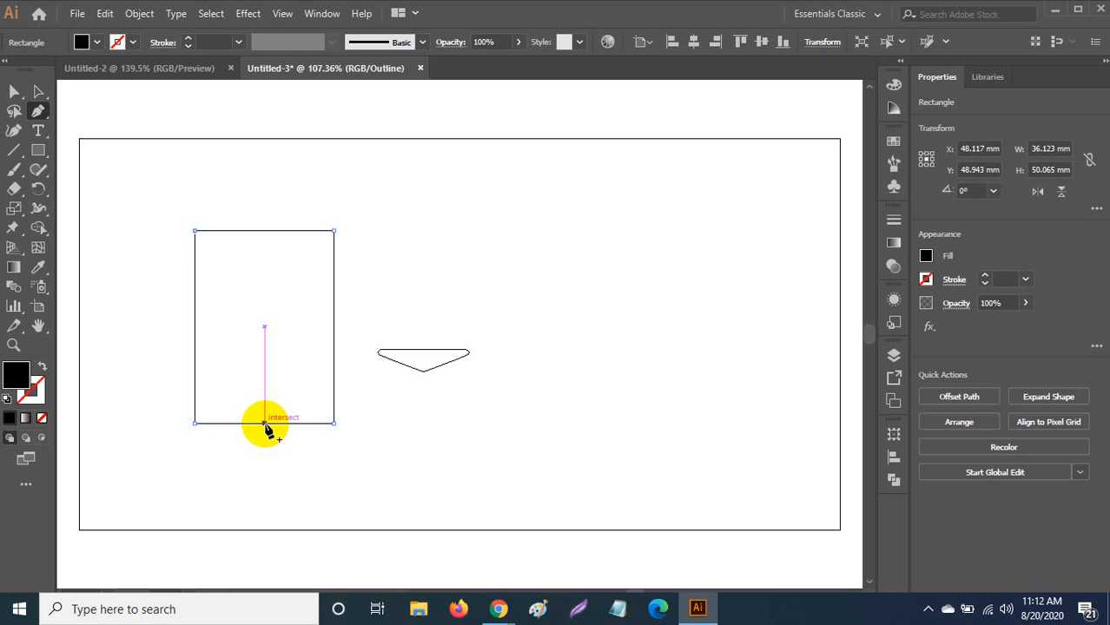
left_click(265, 423)
left_click(15, 93)
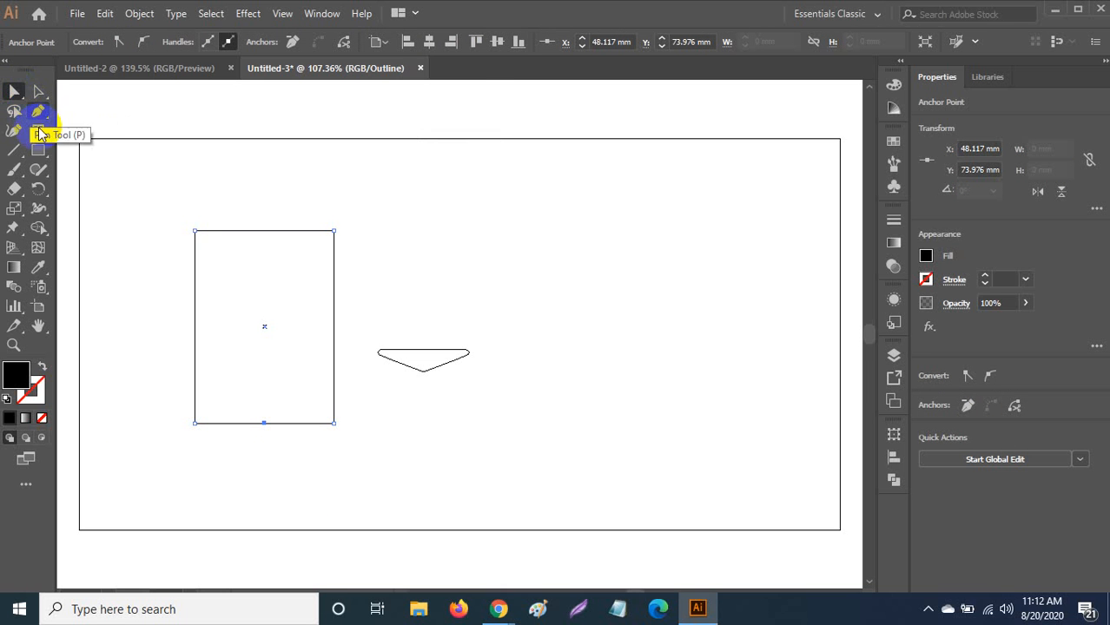
left_click(264, 424)
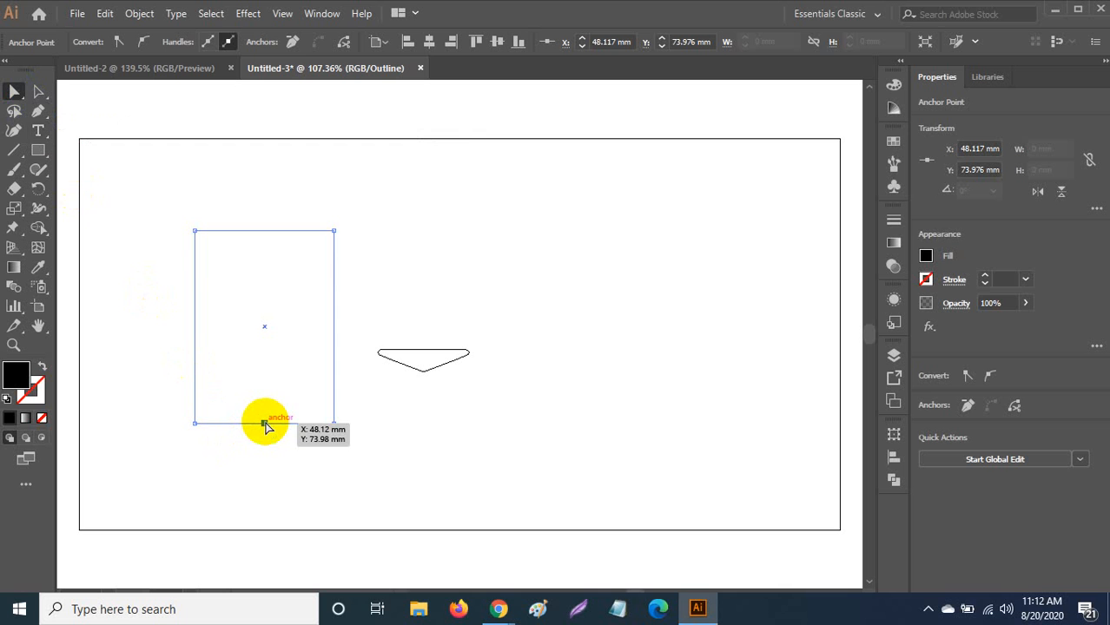
left_click_drag(265, 426, 265, 467)
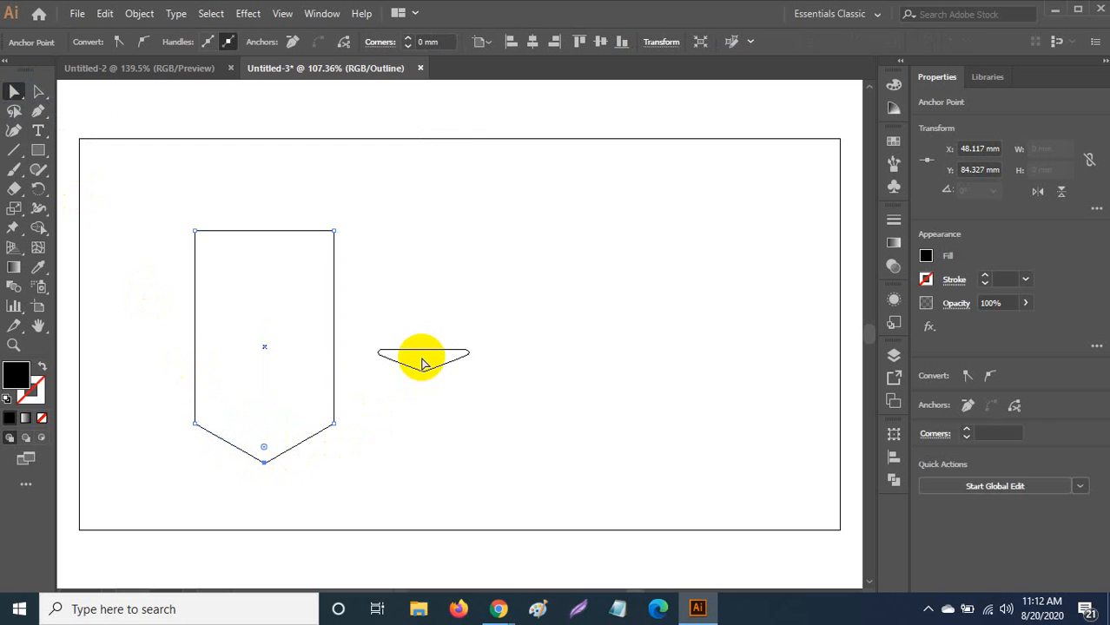
Return to Preview mode so both shapes show solid black fills, and select the small shape.
left_click(35, 90)
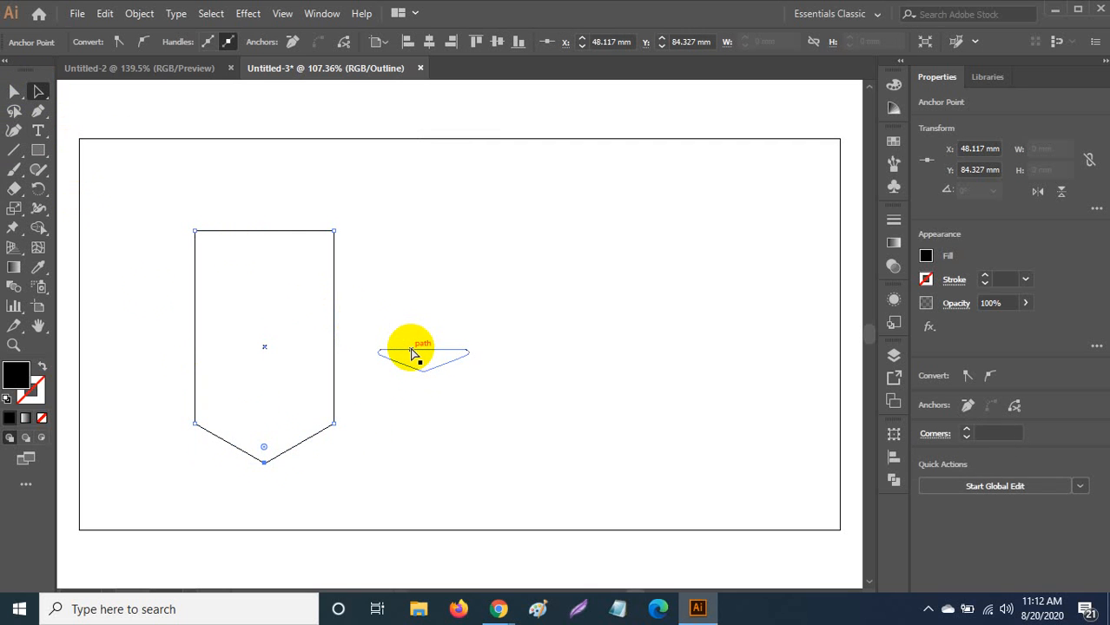
key("ctrl")
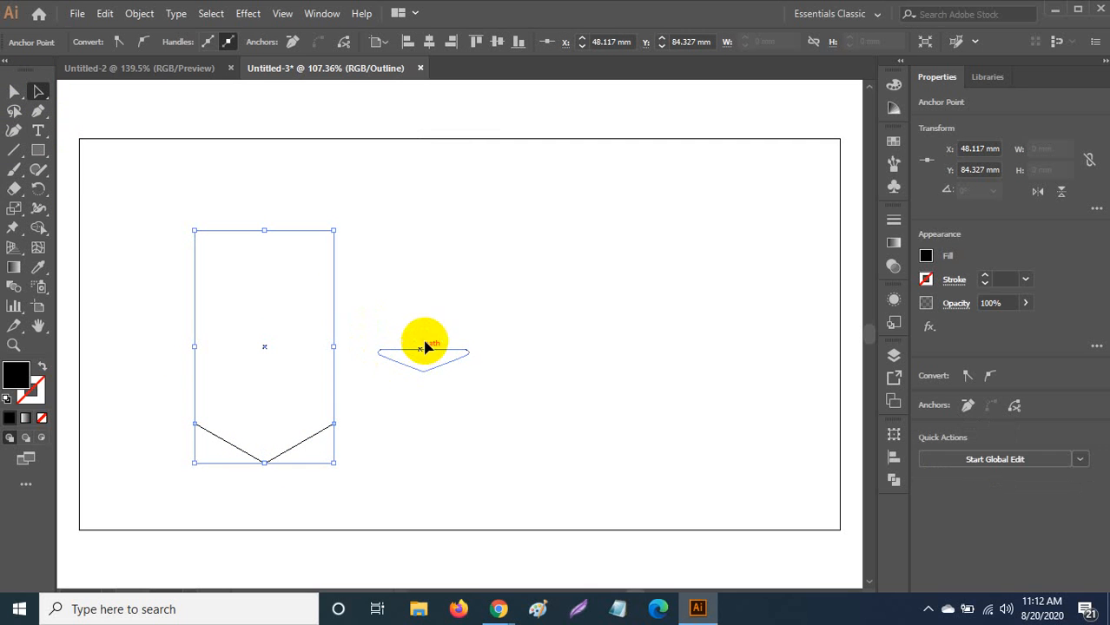
key("ctrl+y")
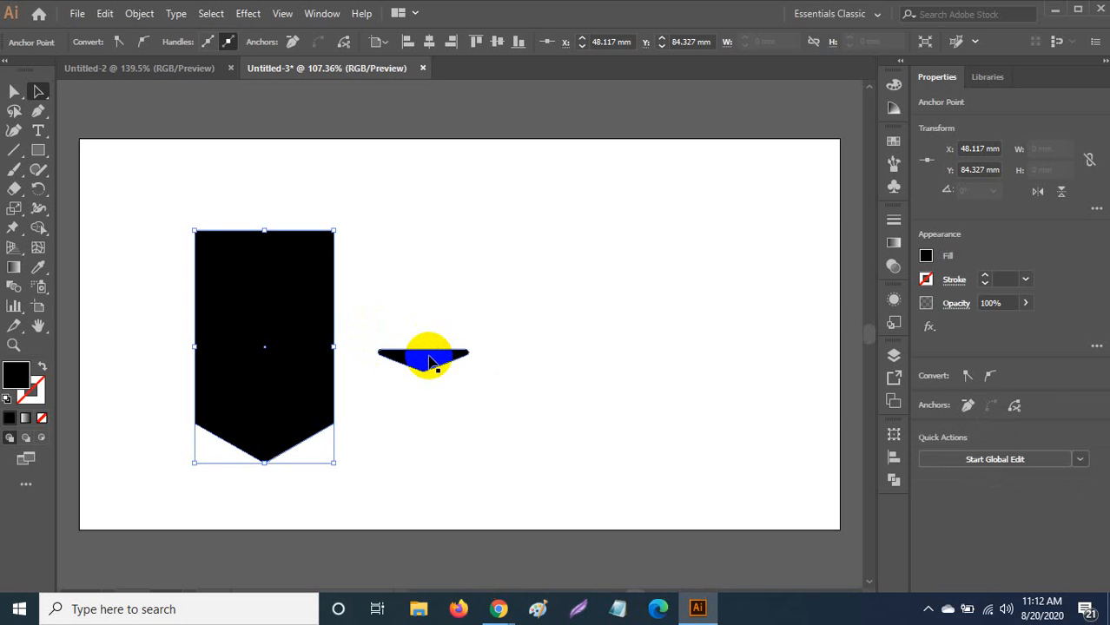
left_click(429, 360)
Move the small shape below the banner and give it an orange EDB332 fill.
left_click_drag(434, 363, 365, 466)
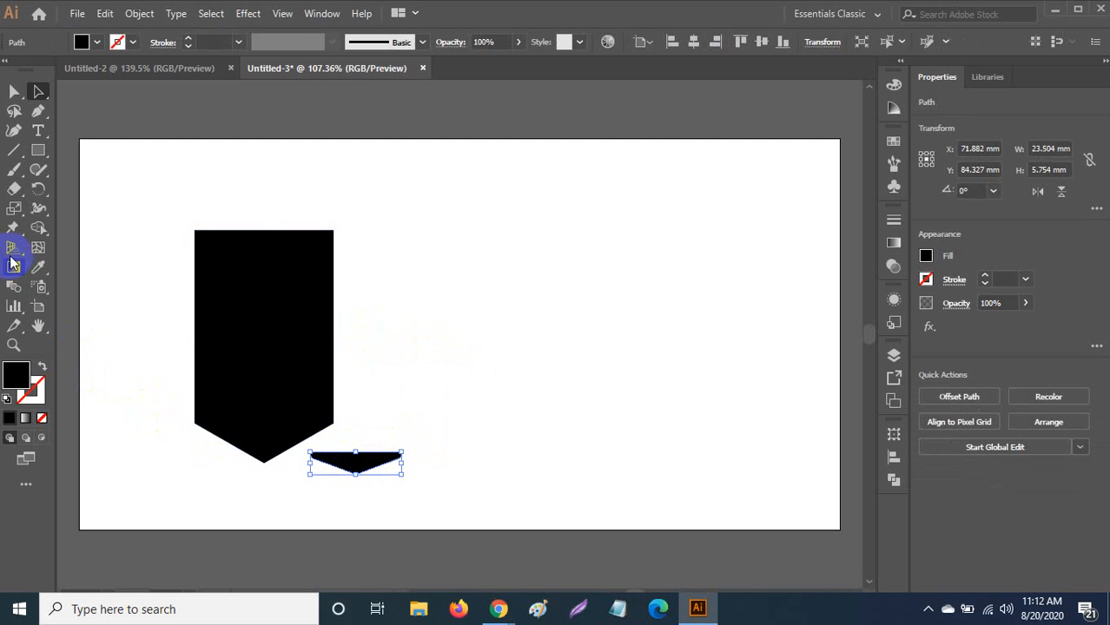
left_click(38, 268)
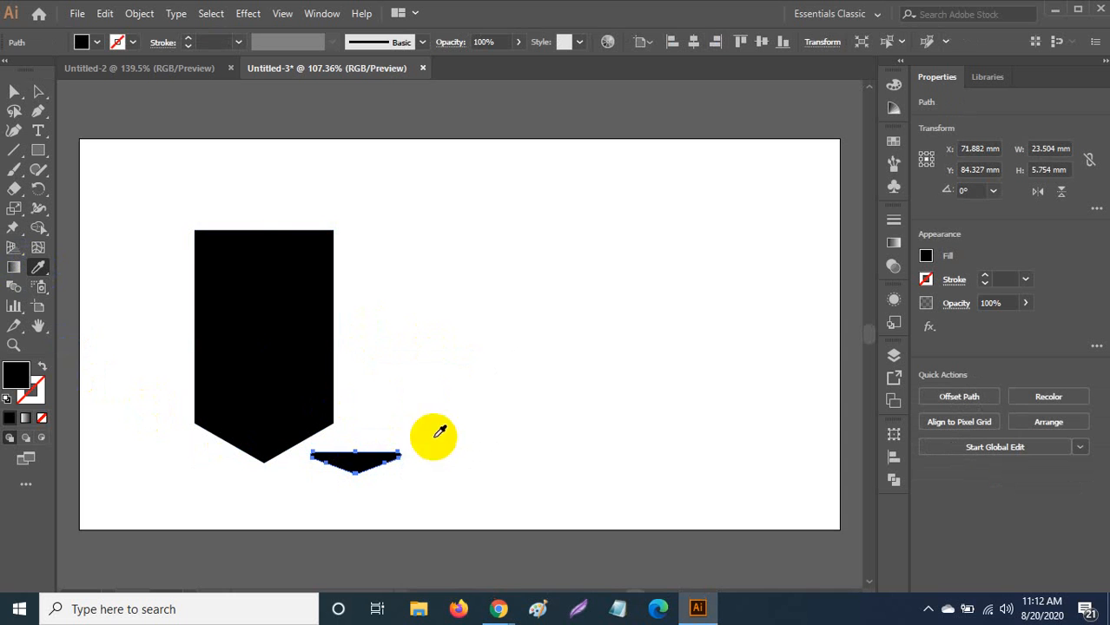
double_click(17, 380)
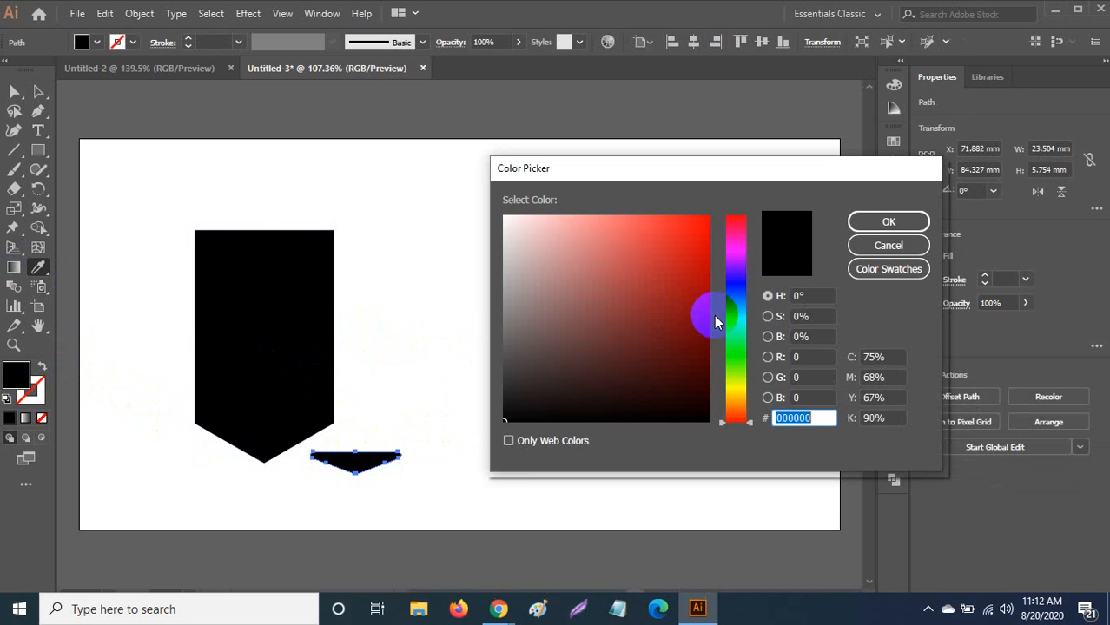
left_click(734, 396)
left_click(659, 235)
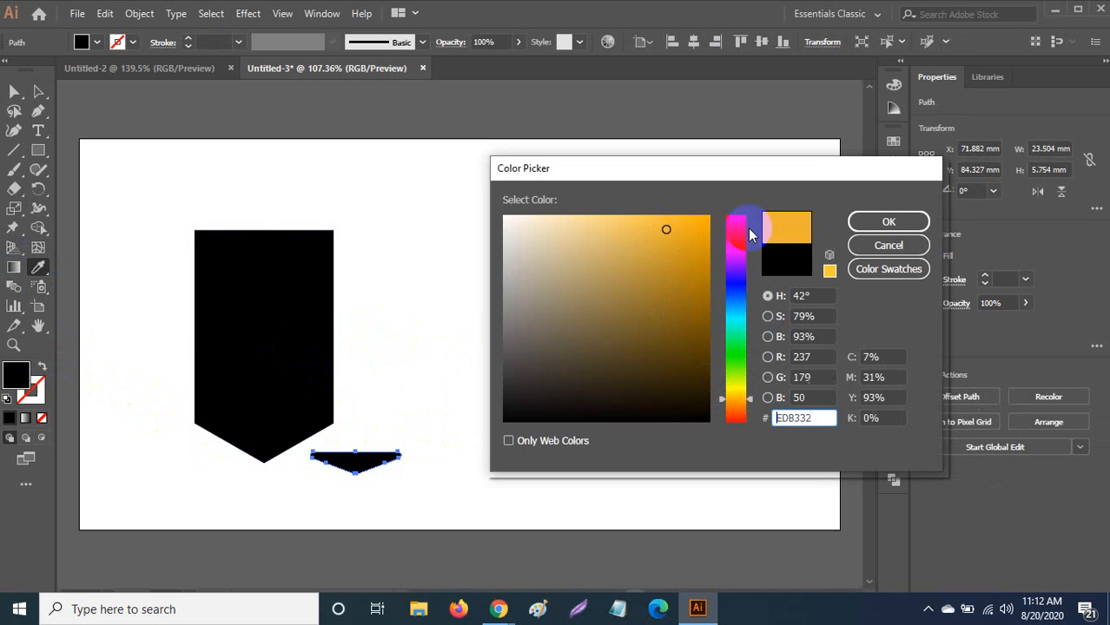
left_click(886, 221)
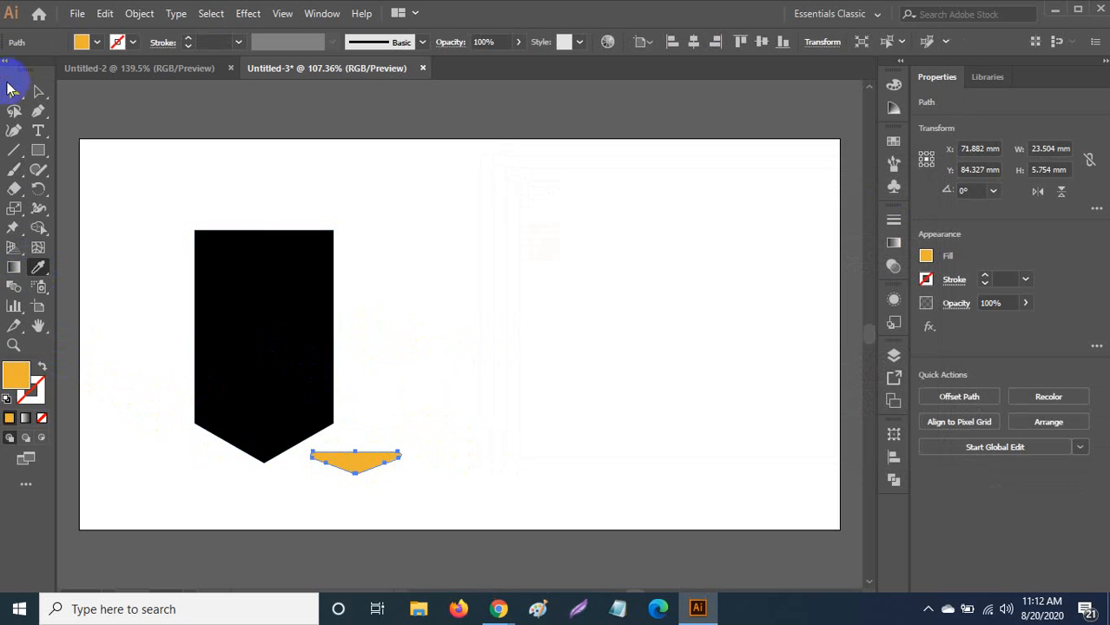
Move the orange shape into the banner's pointed bottom and raise the bottom point slightly.
left_click(14, 91)
left_click_drag(365, 458, 279, 438)
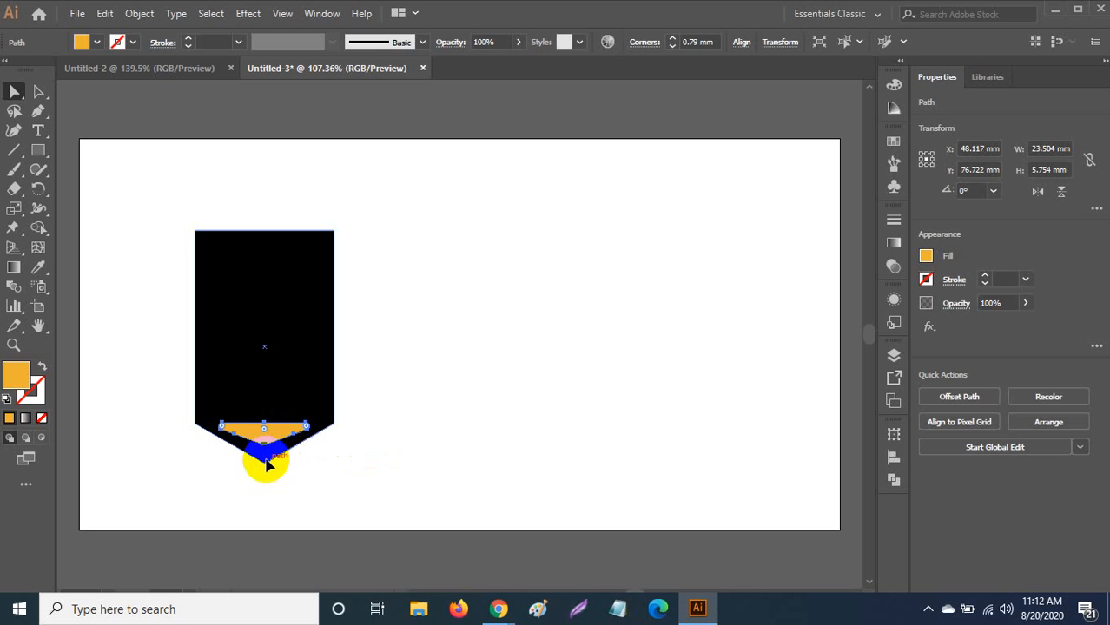
left_click(268, 467)
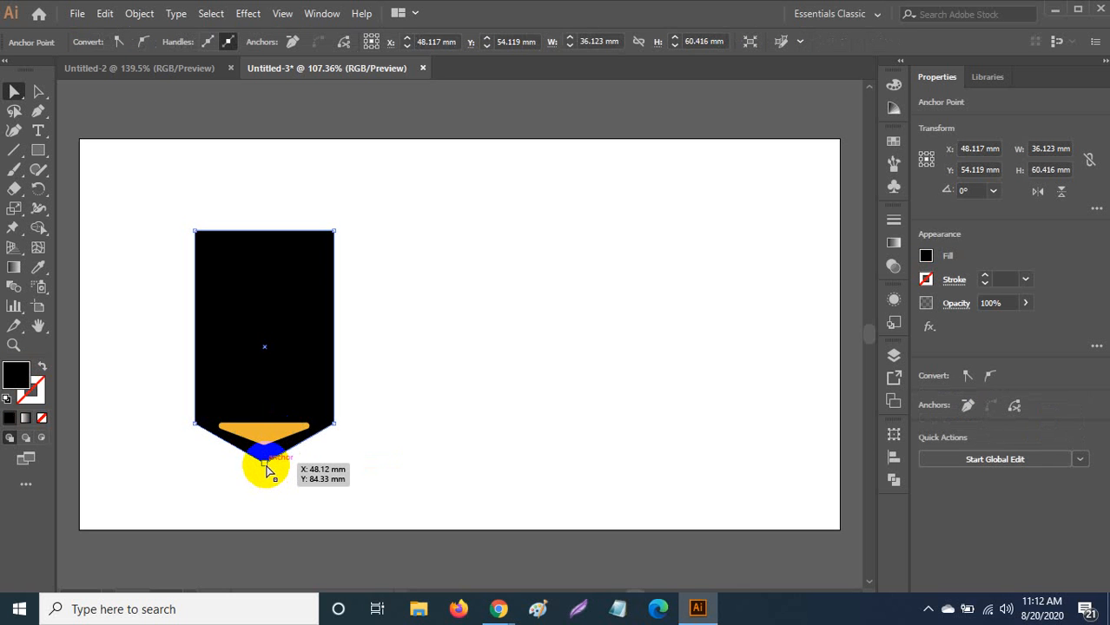
left_click_drag(267, 469, 267, 456)
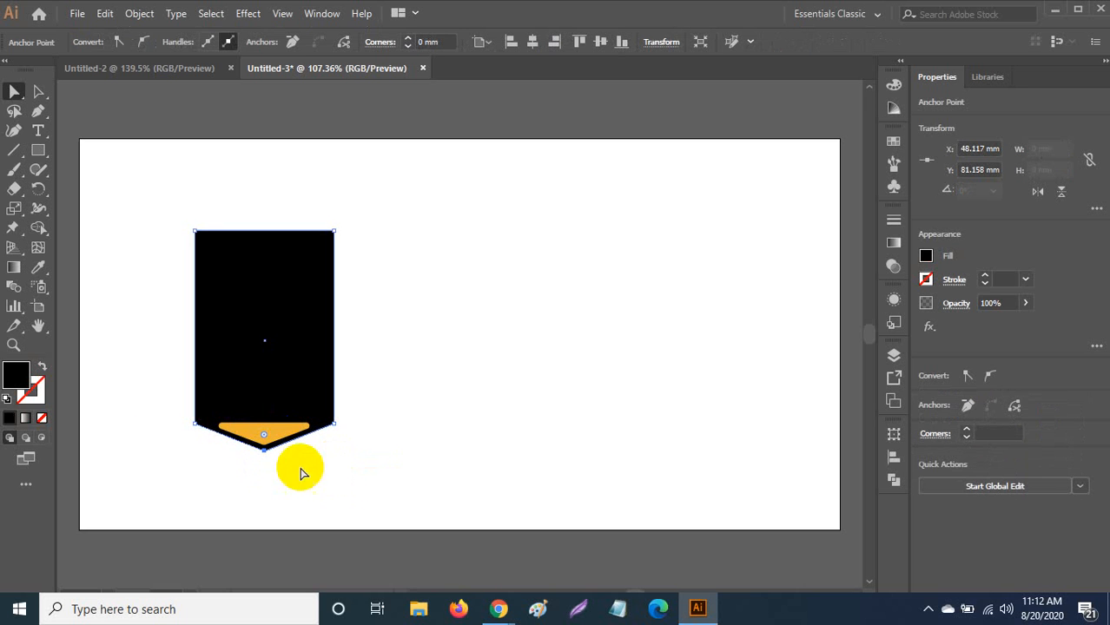
left_click(13, 92)
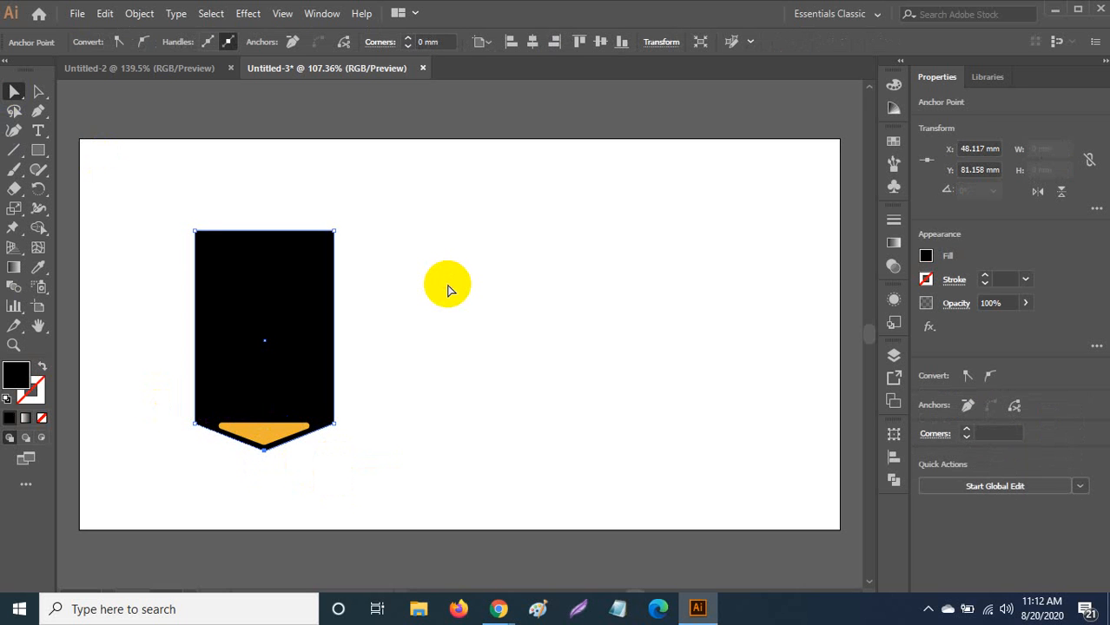
left_click(448, 290)
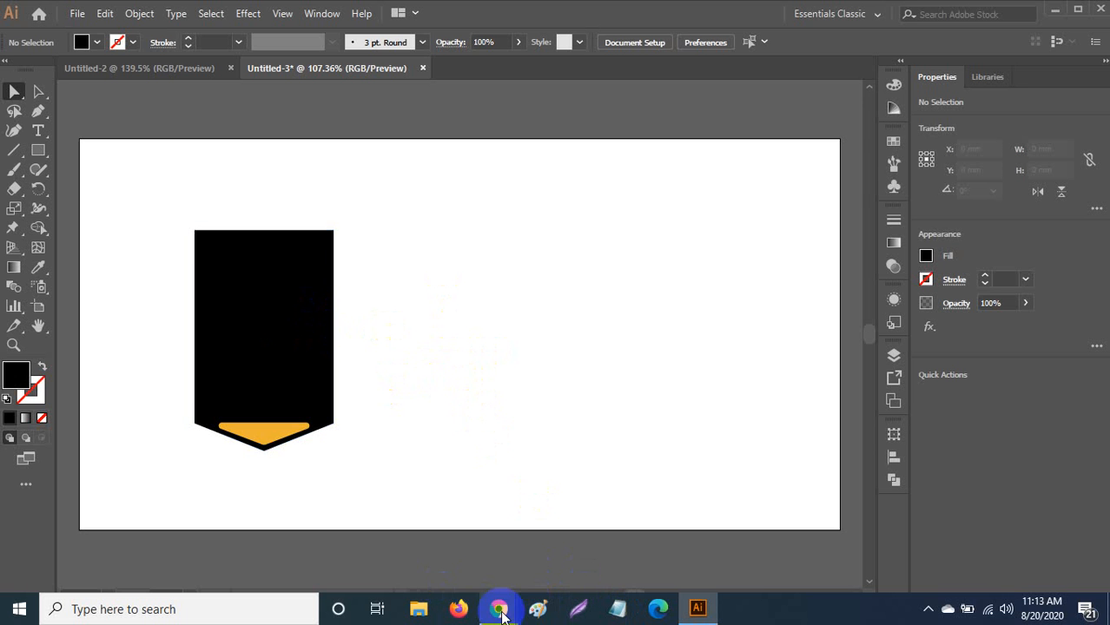
View the 1-01.jpg reference flyer in Chrome, then marquee-select and delete the banner's anchors in Illustrator.
mouse_move(499, 608)
left_click(430, 454)
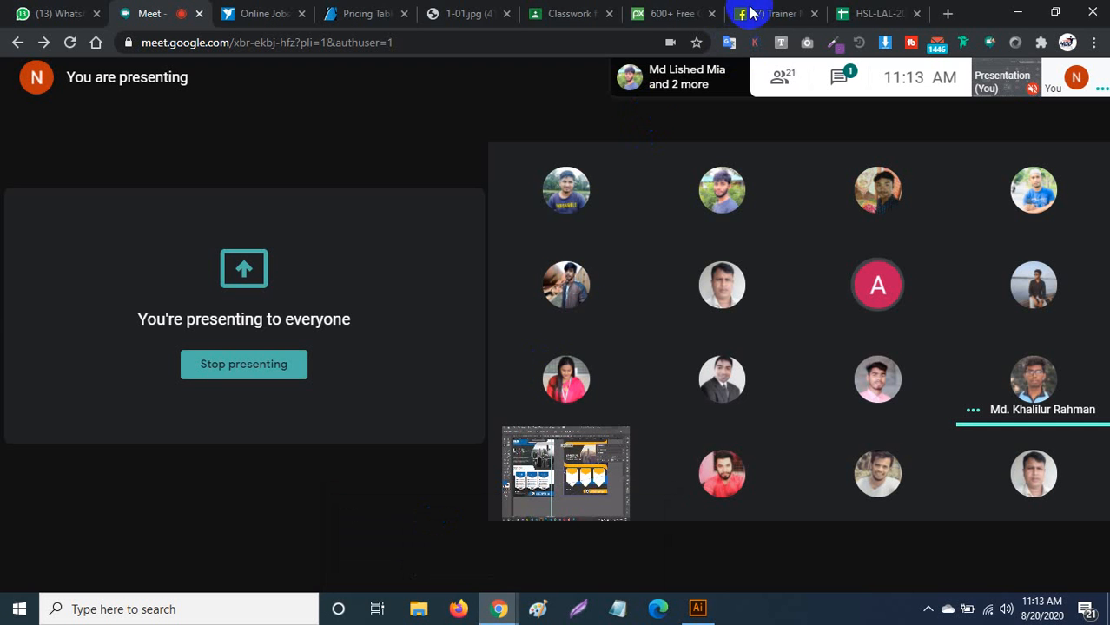
left_click(352, 13)
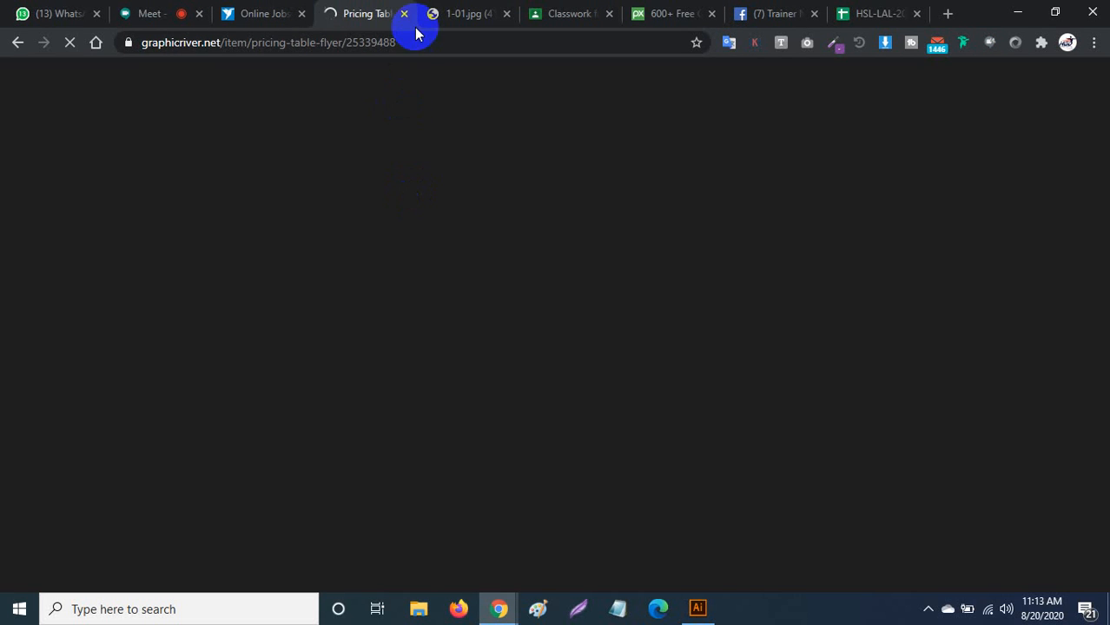
left_click(447, 13)
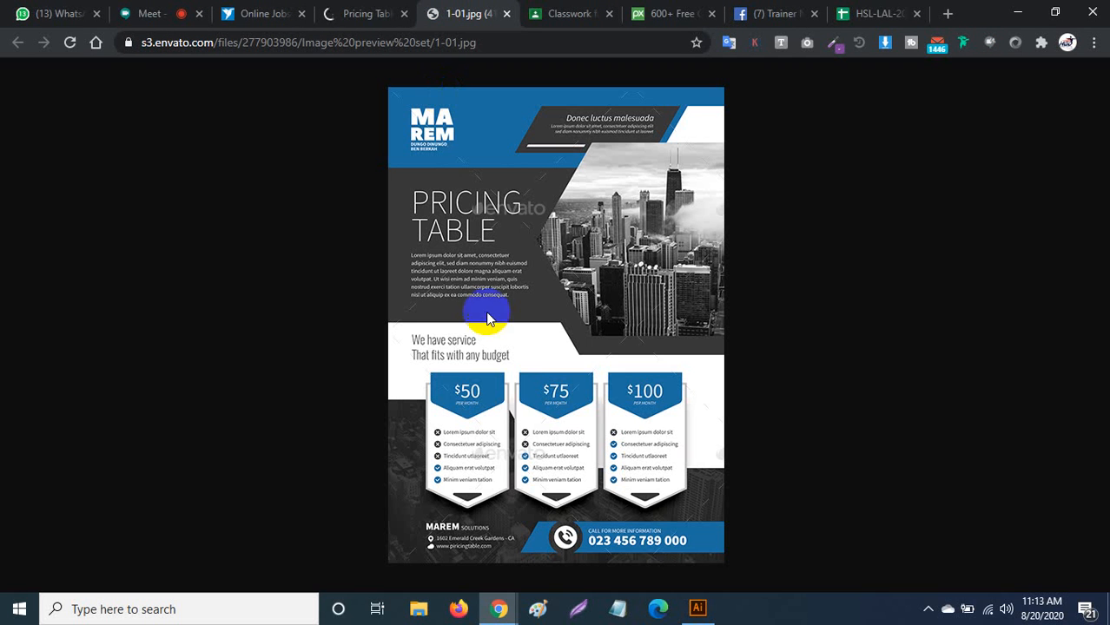
left_click(1024, 10)
left_click_drag(368, 203, 199, 521)
key("Delete")
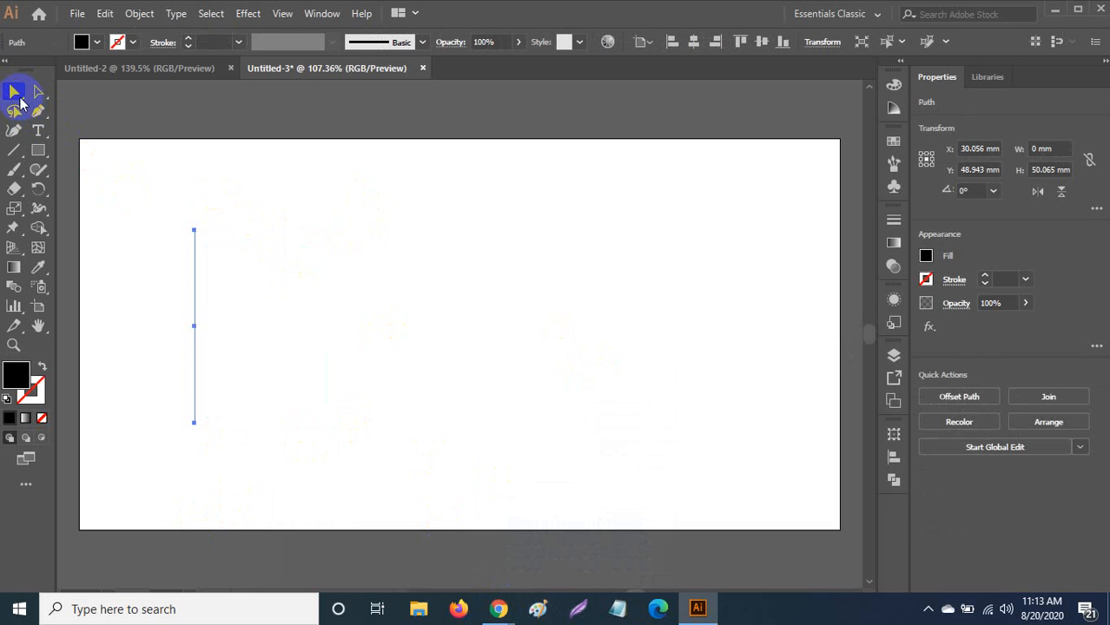
Select the leftover vertical edge, then mute your microphone in the Google Meet tab.
left_click_drag(247, 185, 111, 597)
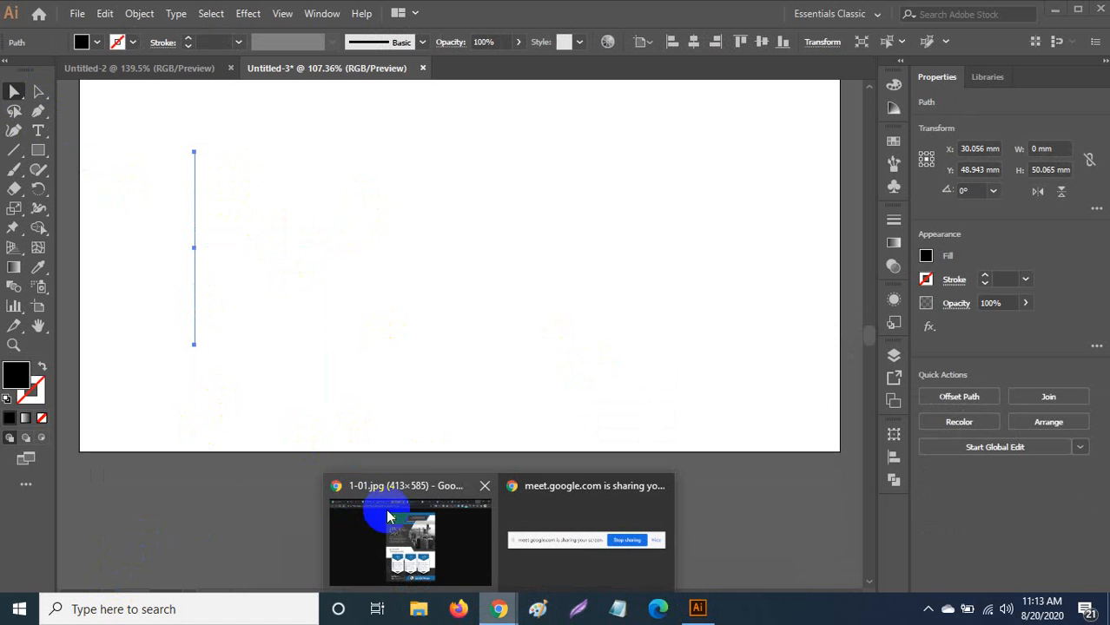
left_click(392, 519)
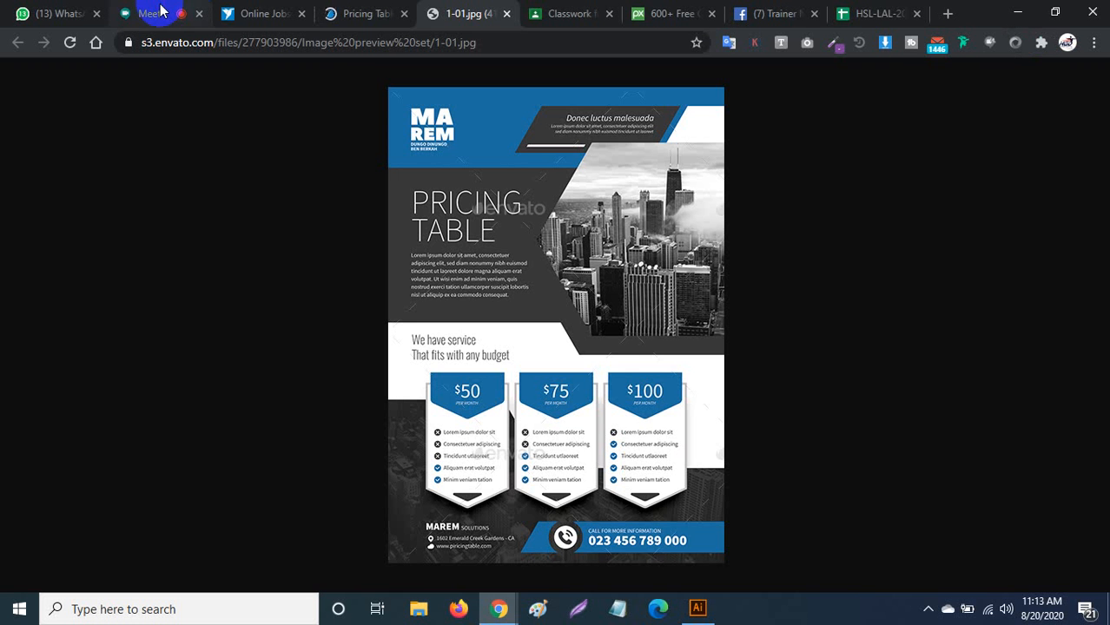
left_click(152, 13)
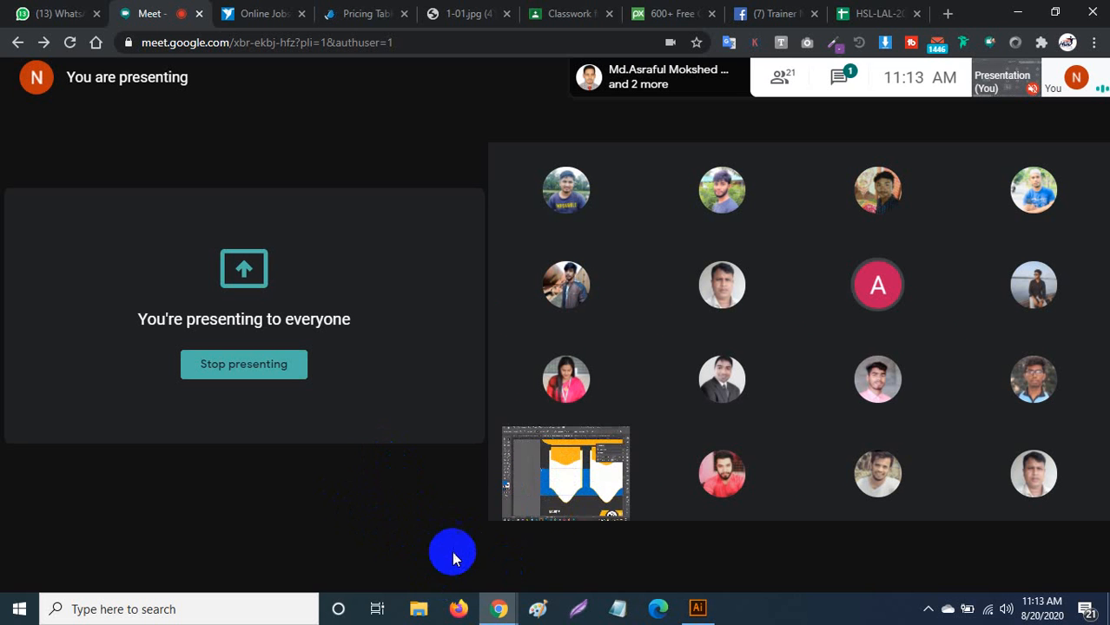
left_click(494, 554)
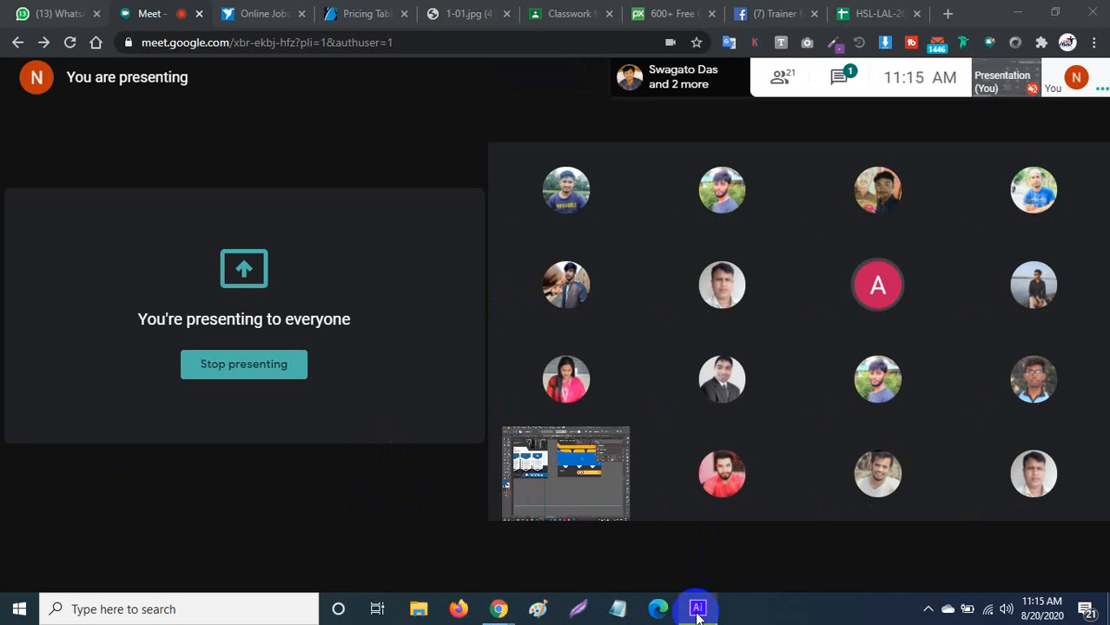
left_click(698, 607)
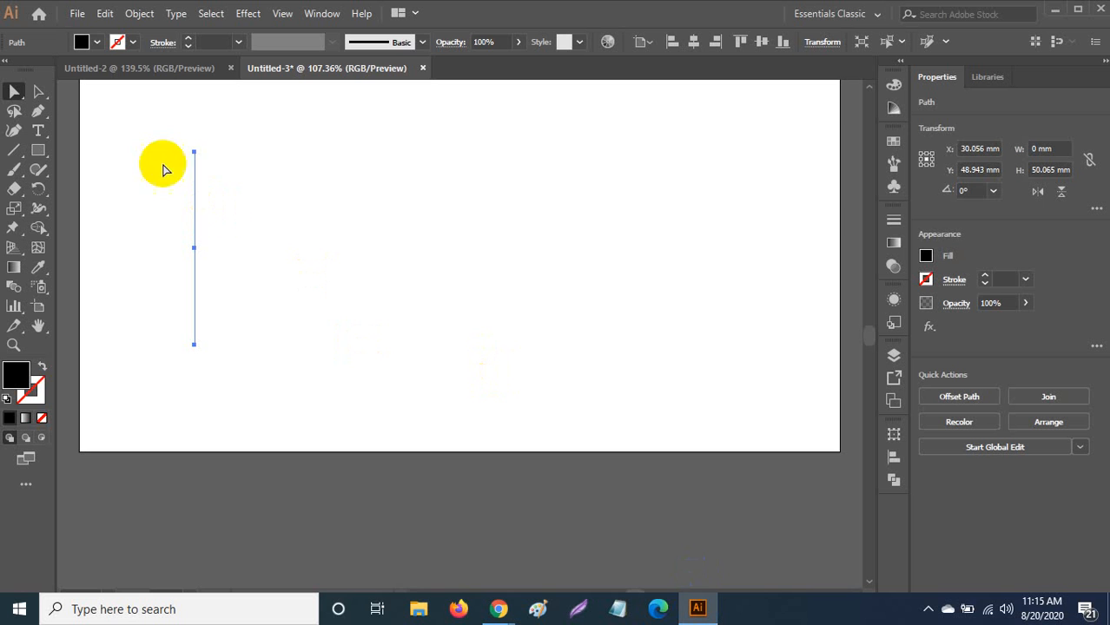
Marquee-select the remaining vertical line's points with Direct Selection, then bring the Google Meet window forward.
left_click(38, 91)
left_click_drag(153, 123, 253, 409)
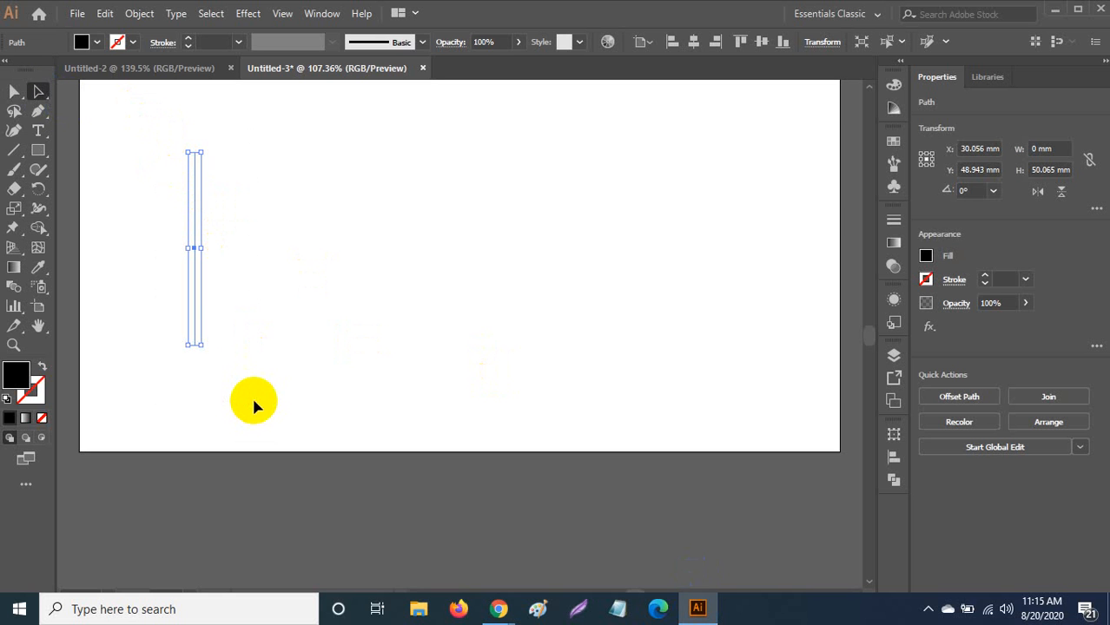
left_click(255, 313)
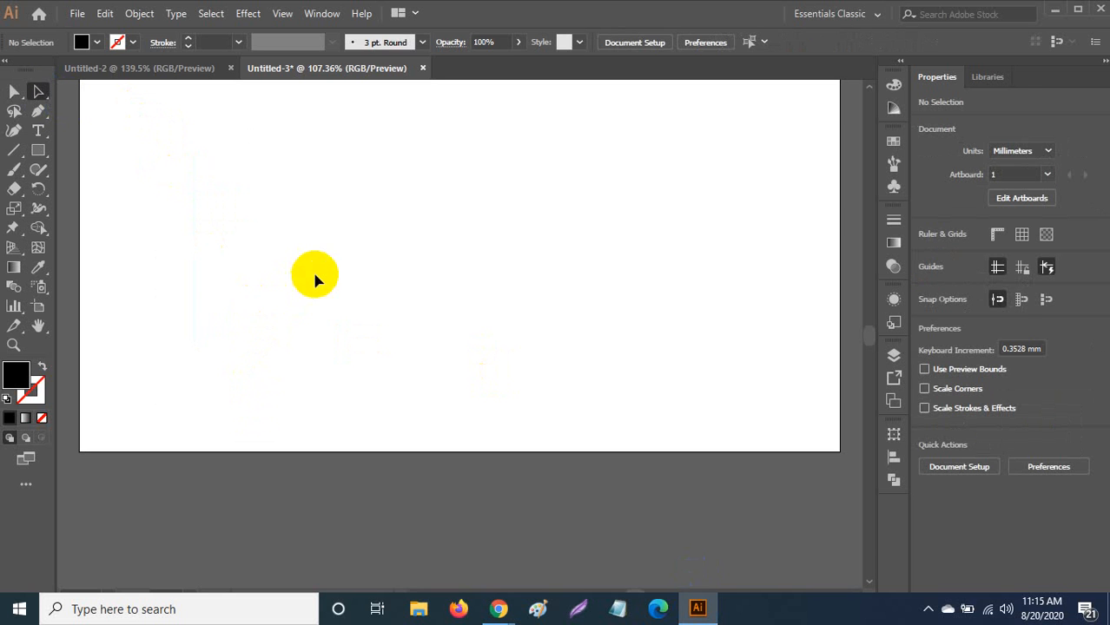
scroll(269, 319, "up", 2)
mouse_move(498, 608)
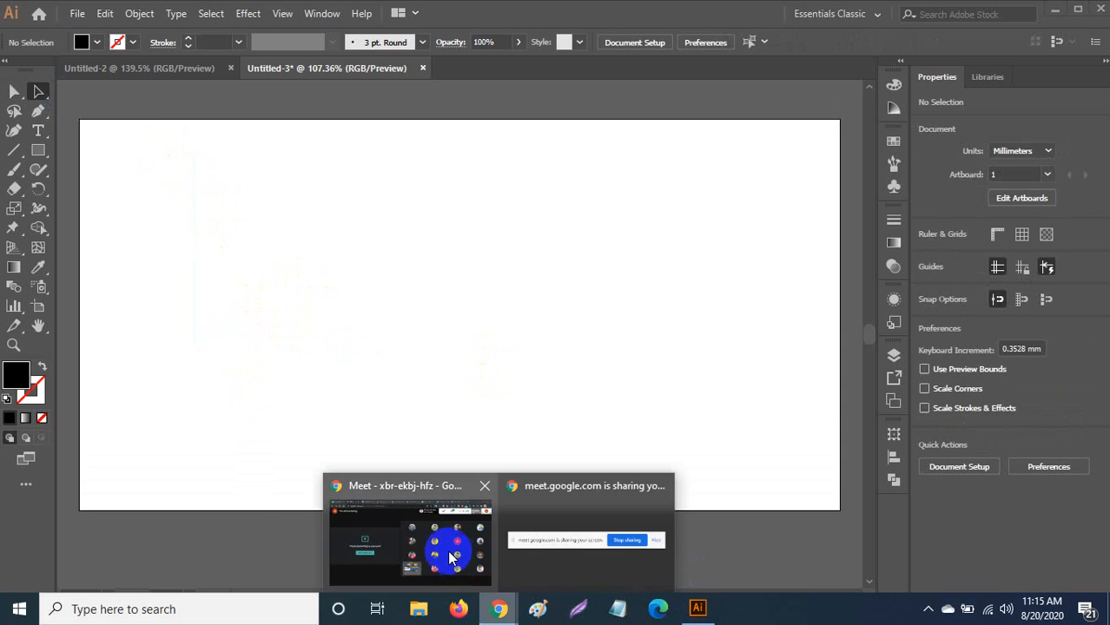
left_click(451, 556)
In the Pixabay tab, trim the address back to the pixabay.com home page.
left_click(853, 17)
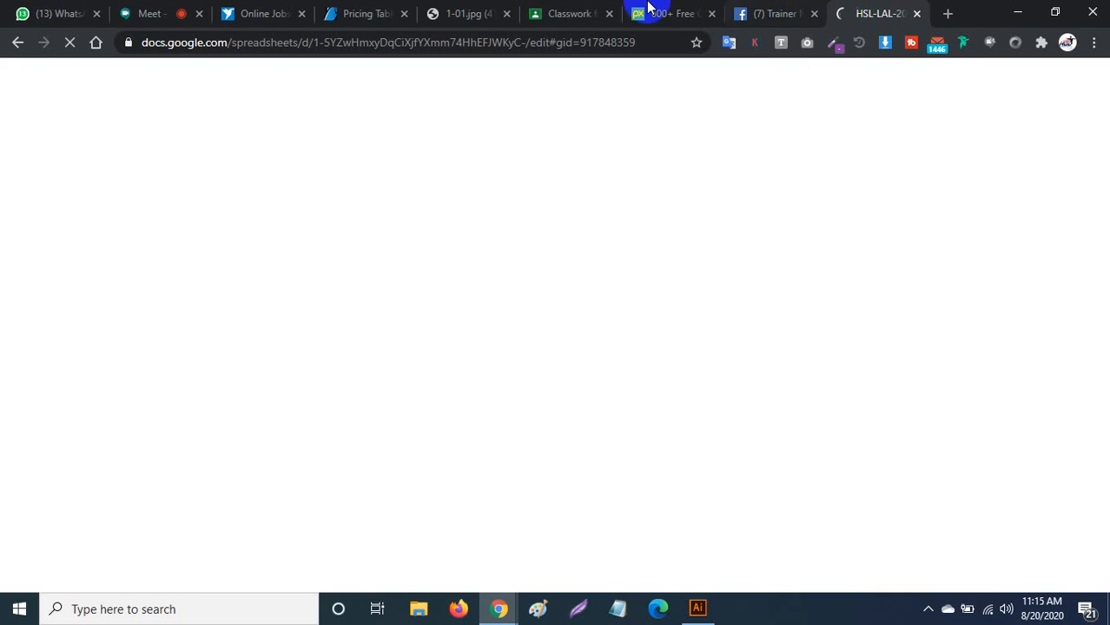
left_click(662, 13)
left_click(379, 49)
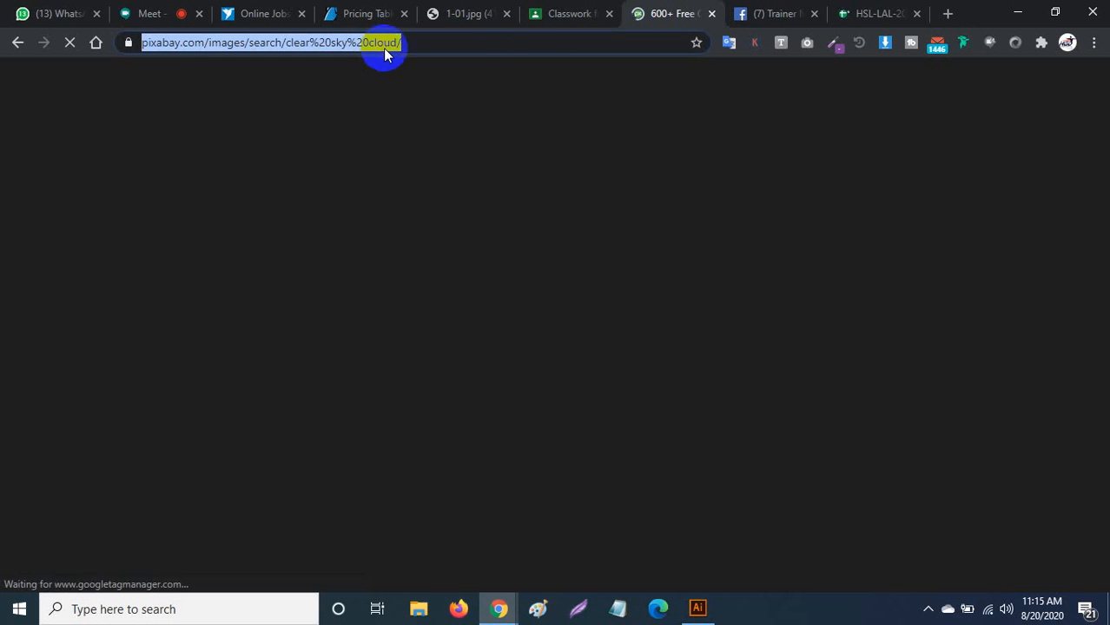
left_click(426, 41)
left_click_drag(459, 39, 243, 45)
key("BackSpace")
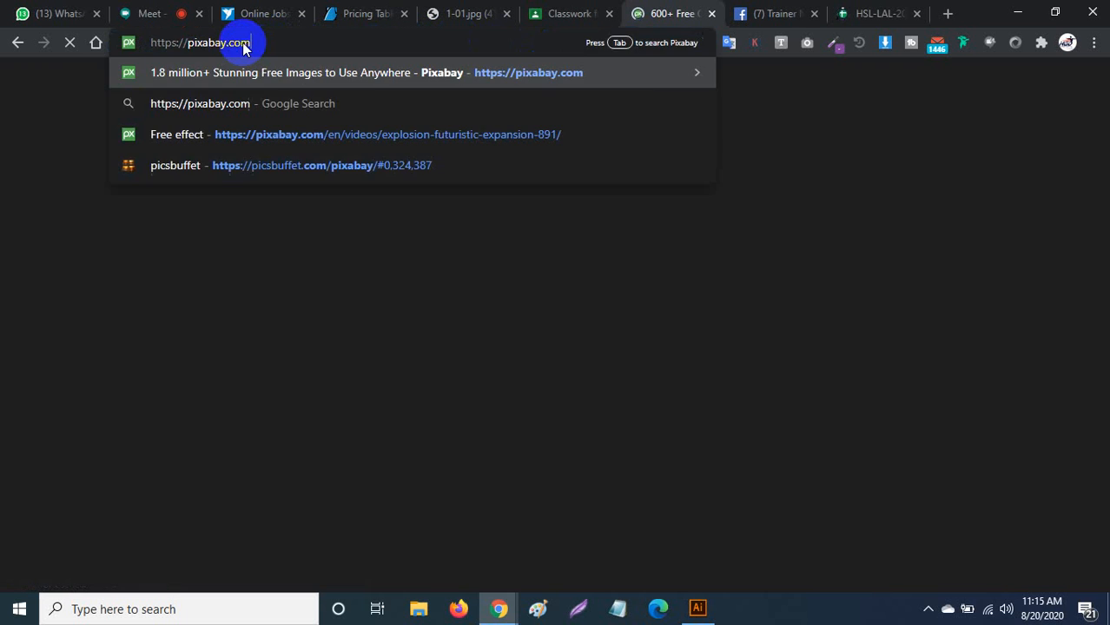
key("Return")
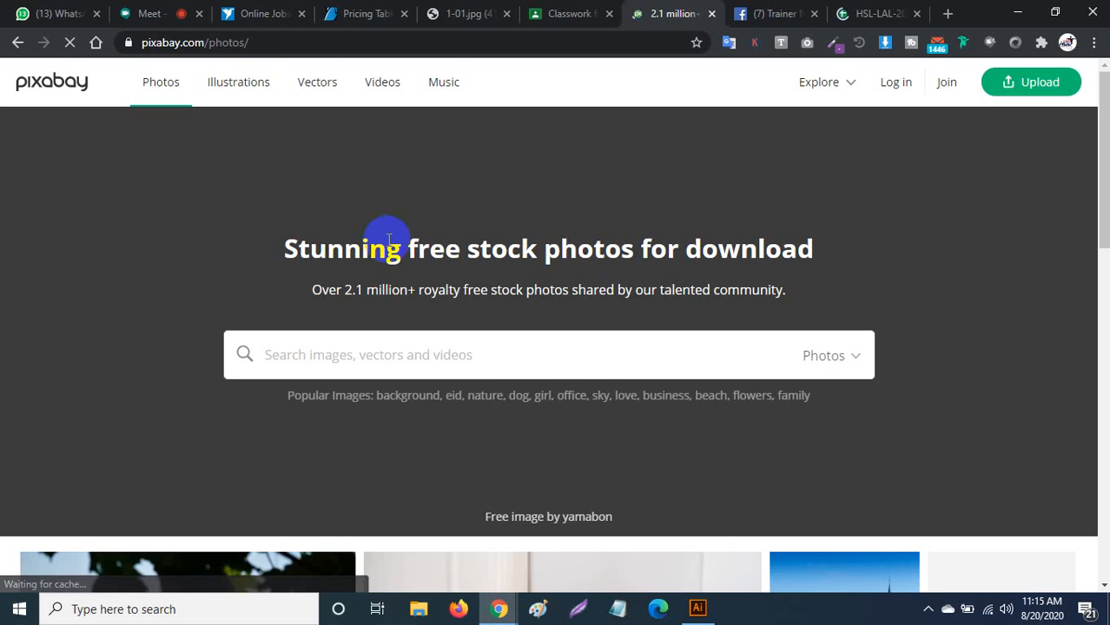
Search Pixabay for 'High tech City' photos and scroll through the results.
scroll(388, 241, "down", 2)
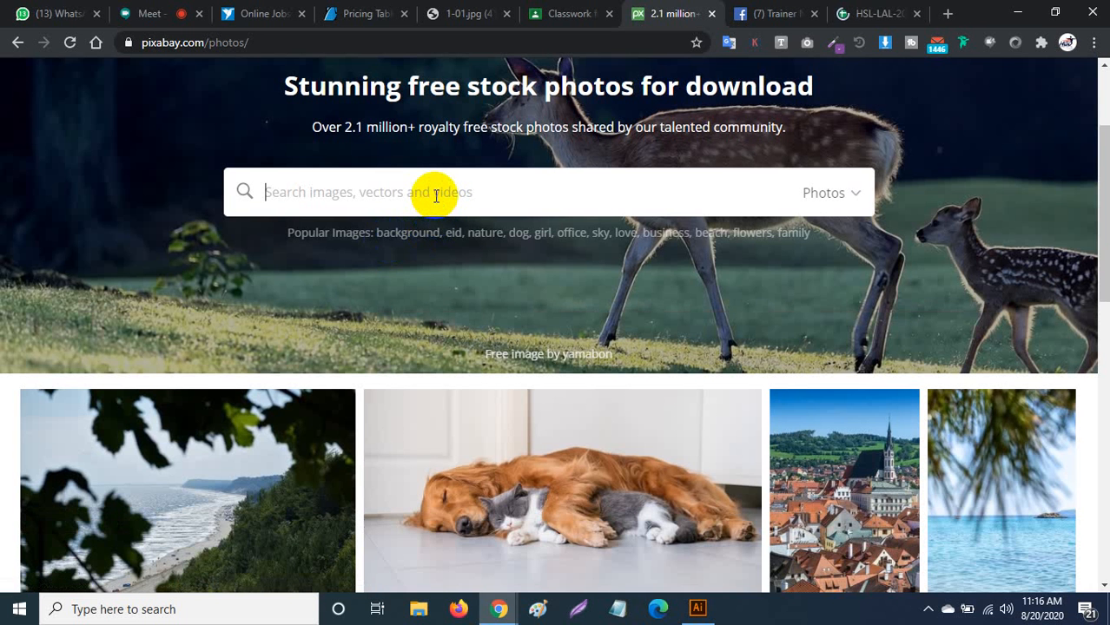
type("City")
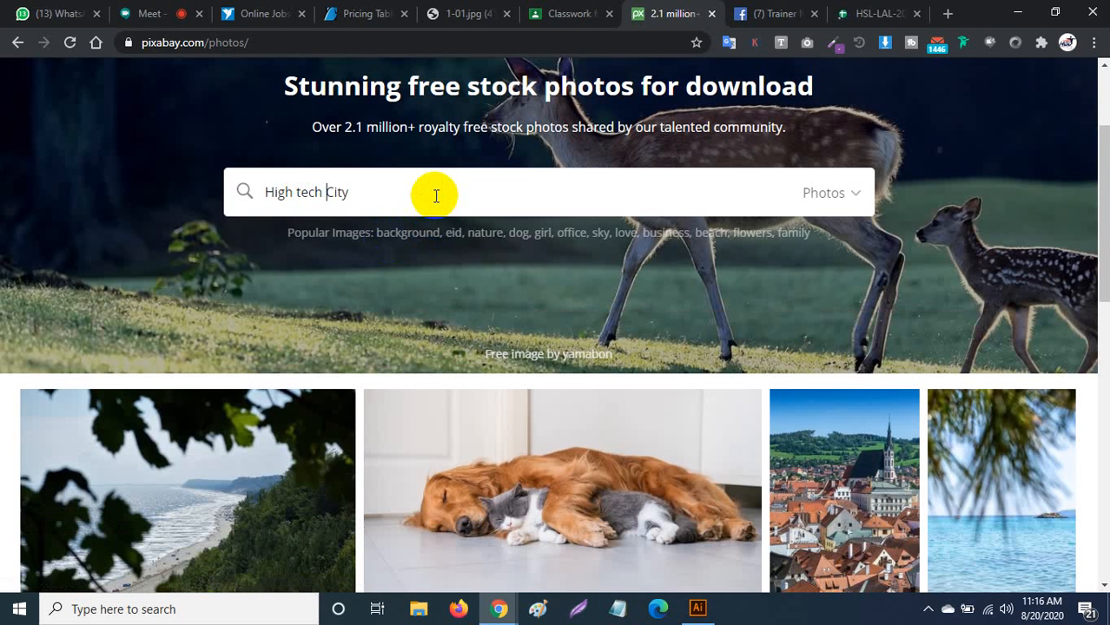
key("Return")
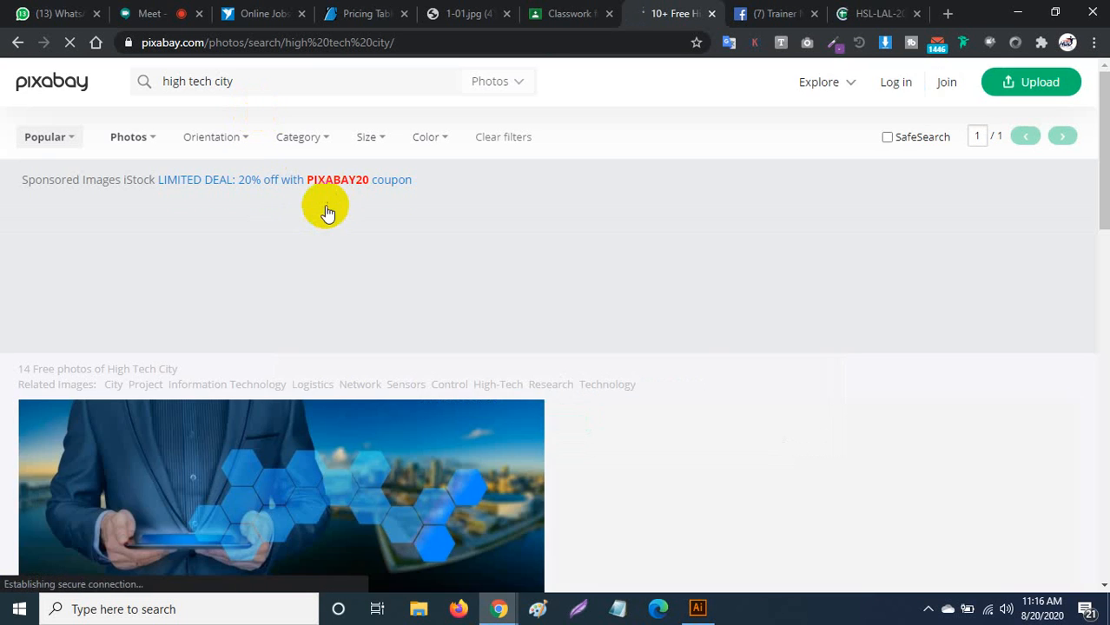
scroll(362, 294, "down", 1)
scroll(362, 303, "down", 5)
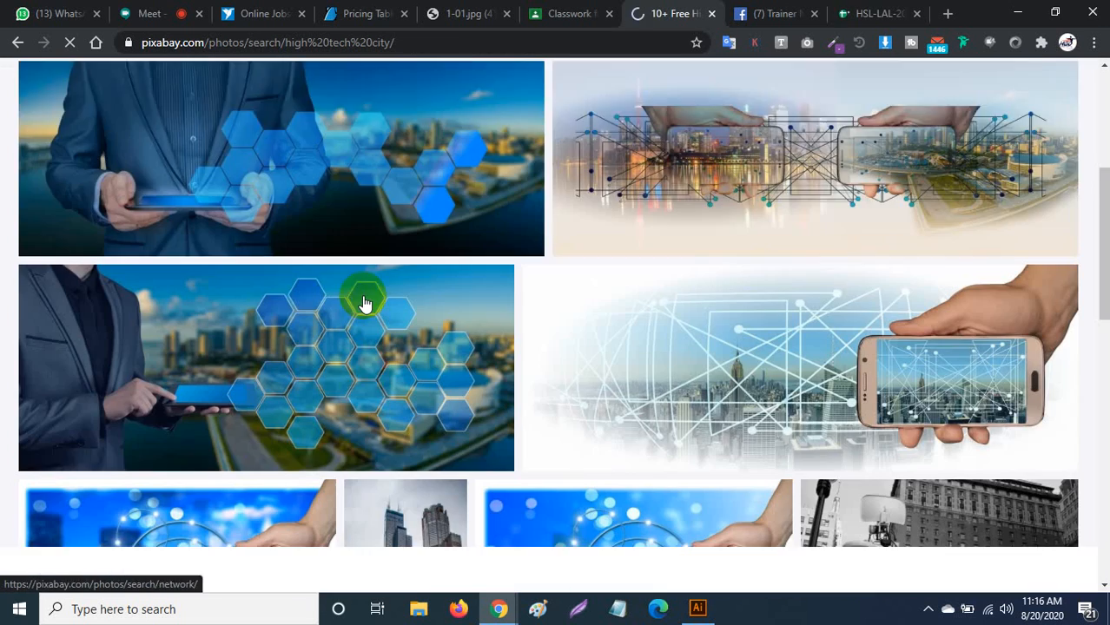
scroll(362, 300, "down", 7)
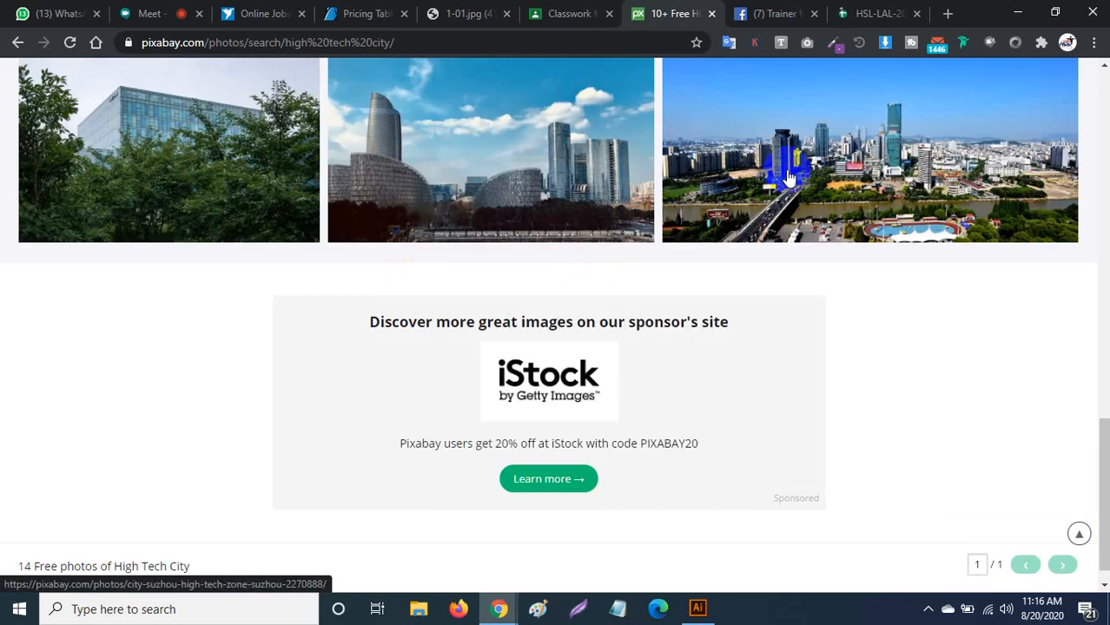
scroll(791, 178, "down", 1)
scroll(791, 179, "up", 1)
scroll(797, 197, "down", 1)
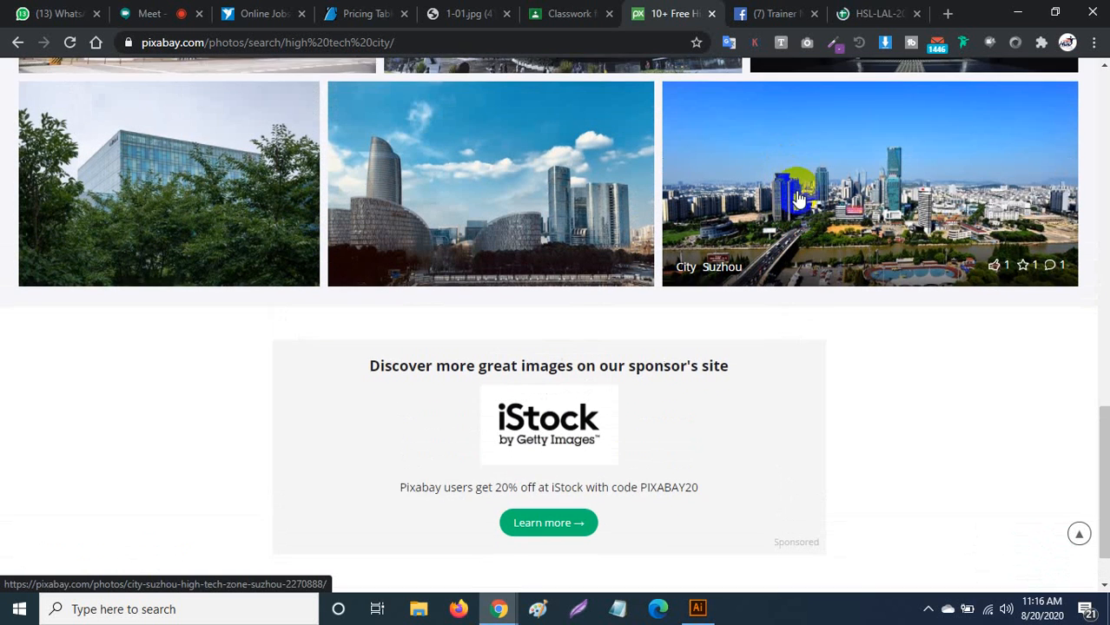
scroll(808, 228, "up", 4)
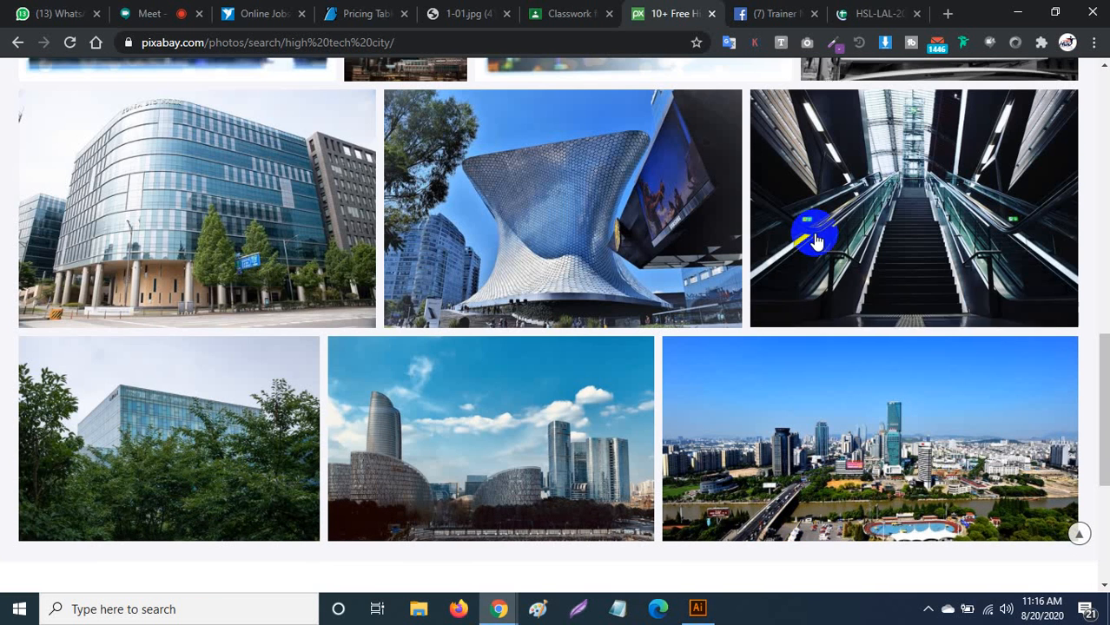
Open the City Suzhou photo, then browse the 'city' tag results (86,360 photos).
left_click(823, 418)
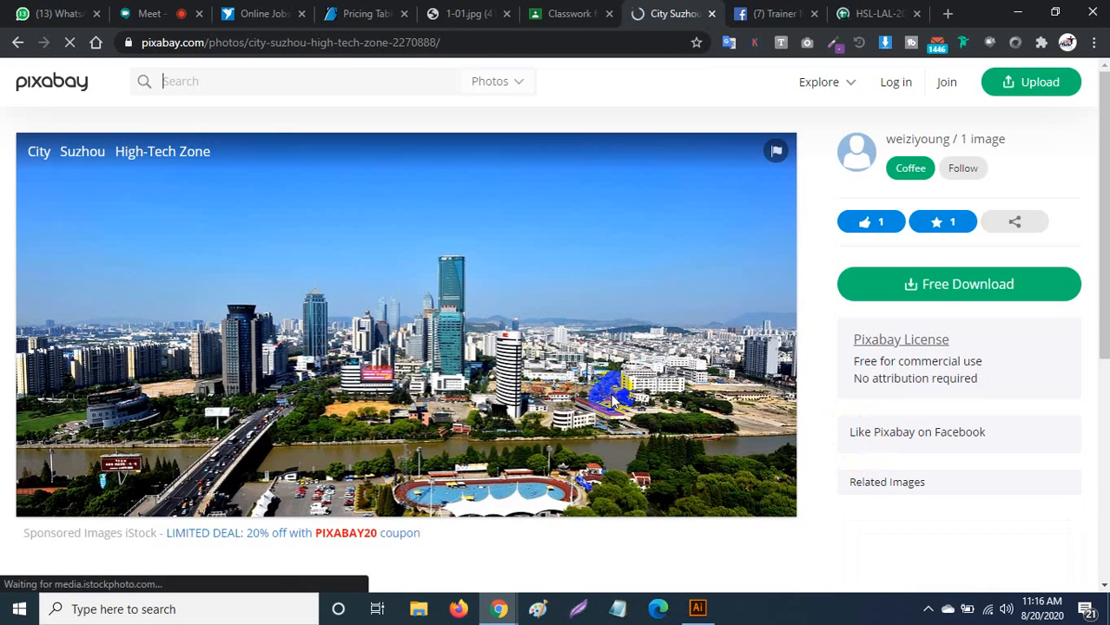
scroll(549, 367, "down", 4)
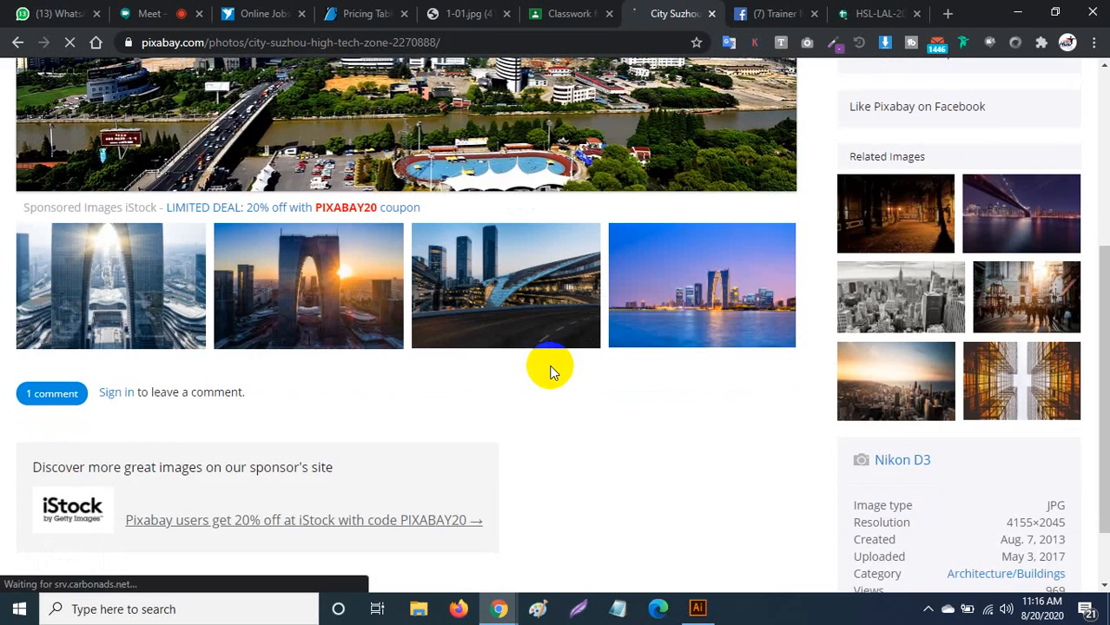
scroll(550, 364, "up", 4)
scroll(532, 359, "down", 5)
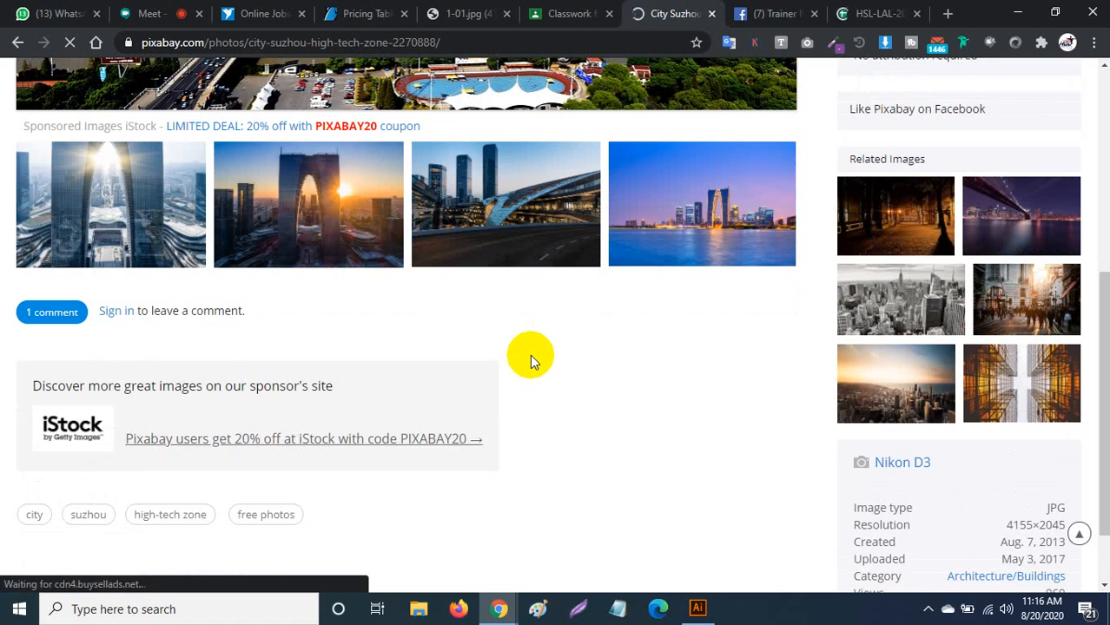
scroll(396, 367, "up", 4)
scroll(92, 433, "down", 5)
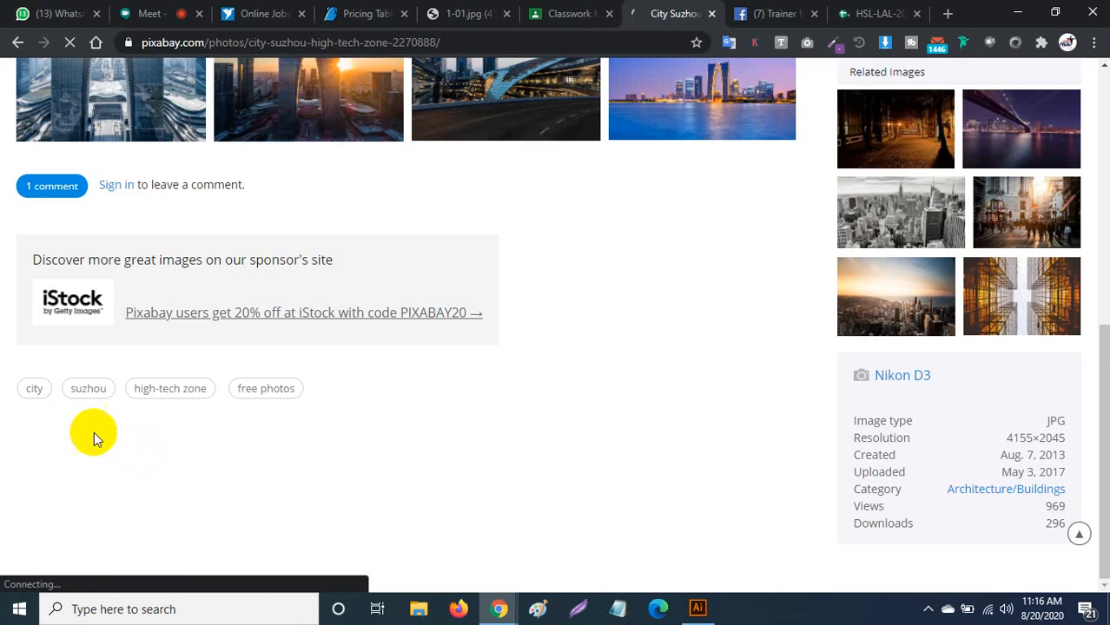
left_click(34, 390)
scroll(565, 379, "up", 5)
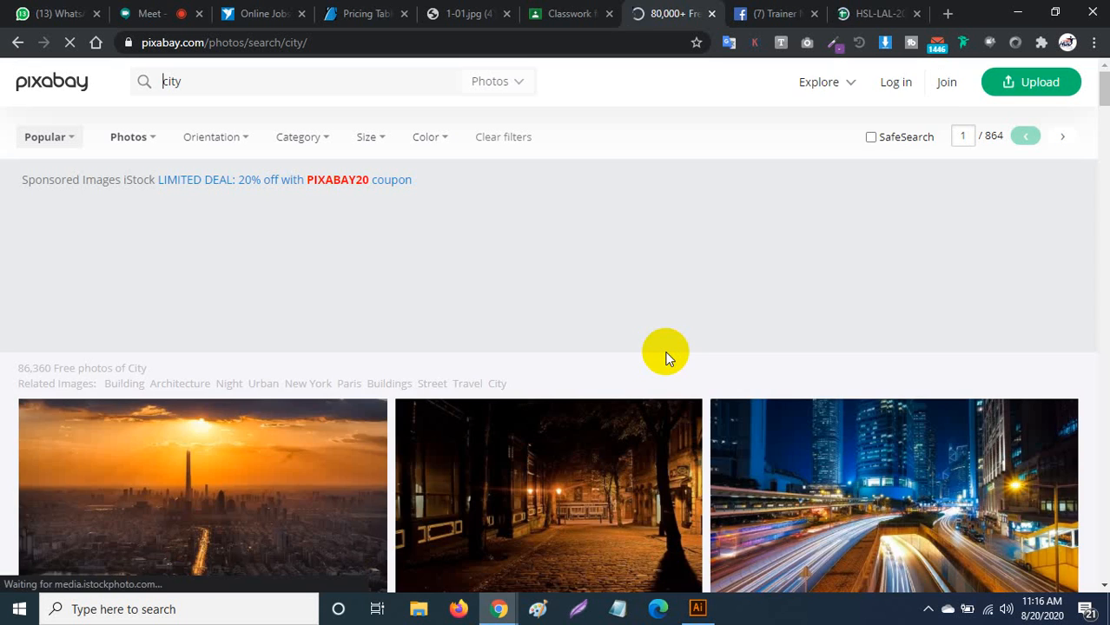
scroll(666, 356, "down", 5)
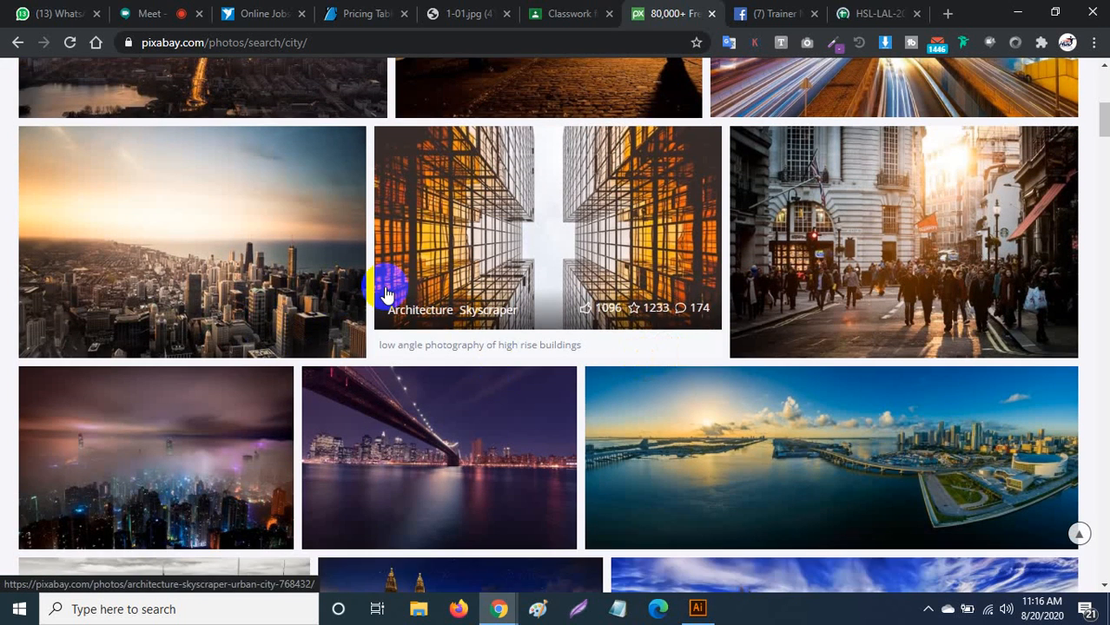
scroll(384, 292, "down", 1)
Open the Chicago skyline photo and download it at 1920×1280.
left_click(236, 212)
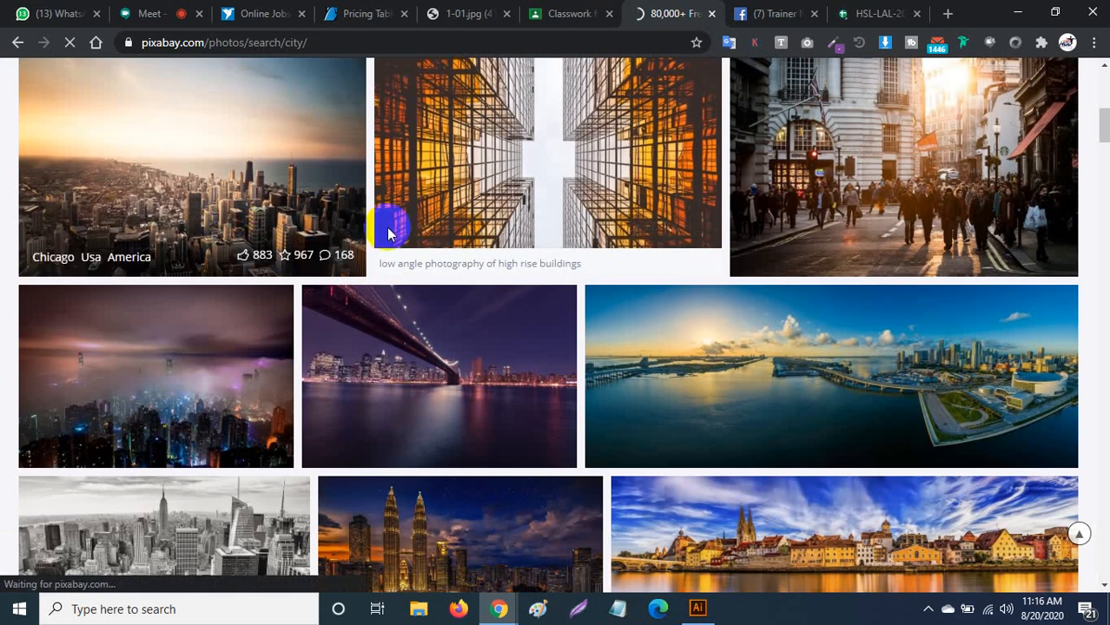
scroll(431, 252, "down", 4)
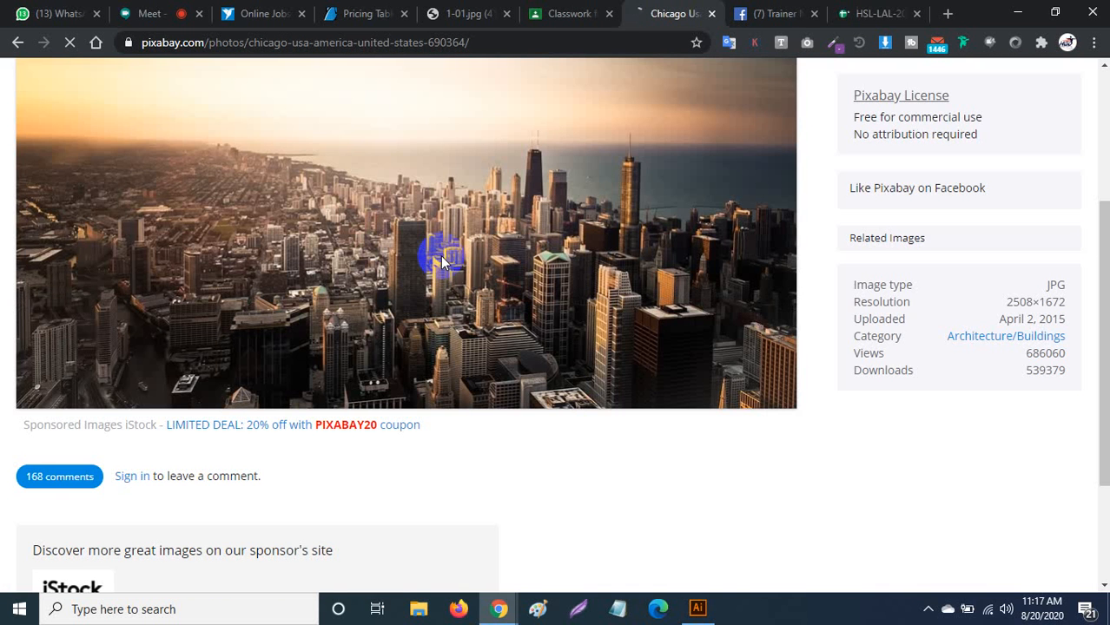
scroll(469, 283, "down", 1)
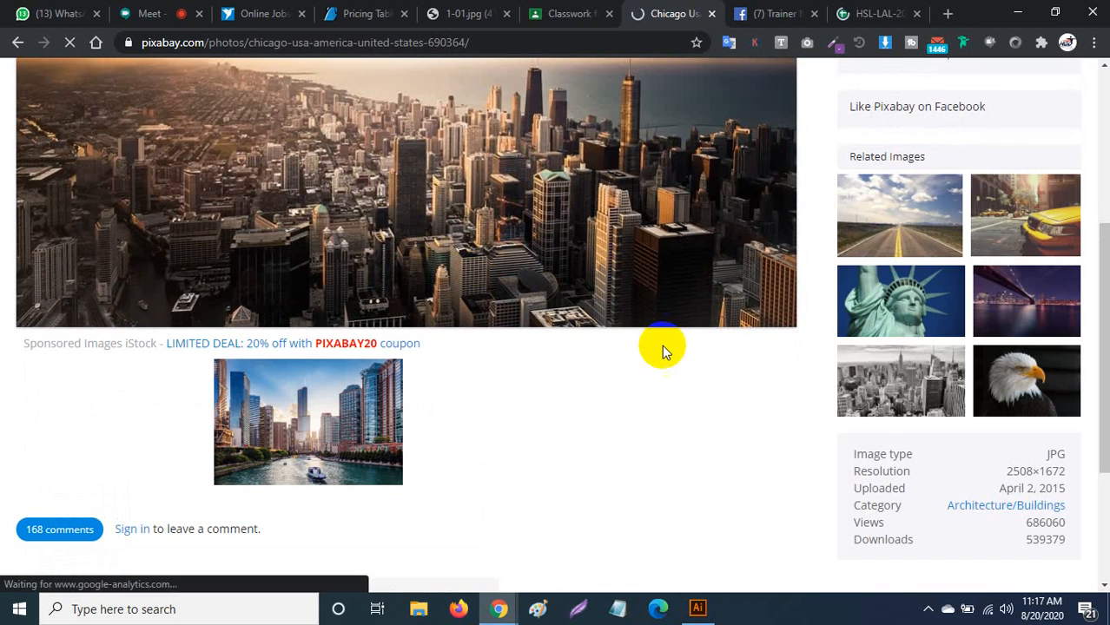
scroll(608, 355, "down", 1)
scroll(524, 400, "down", 1)
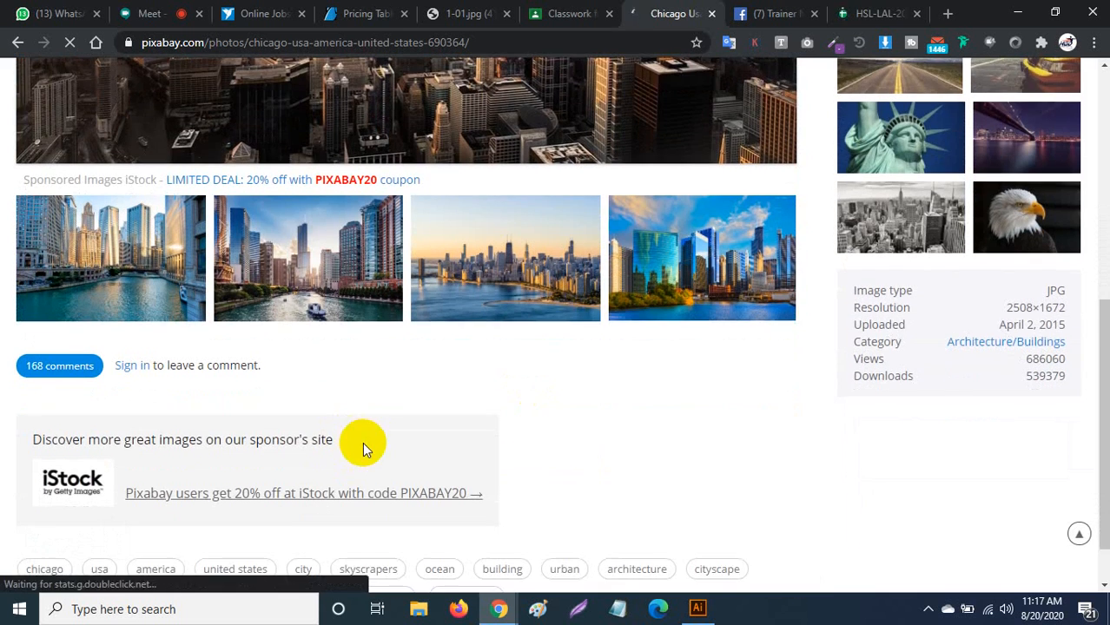
scroll(365, 445, "down", 1)
scroll(804, 359, "up", 2)
scroll(803, 353, "up", 2)
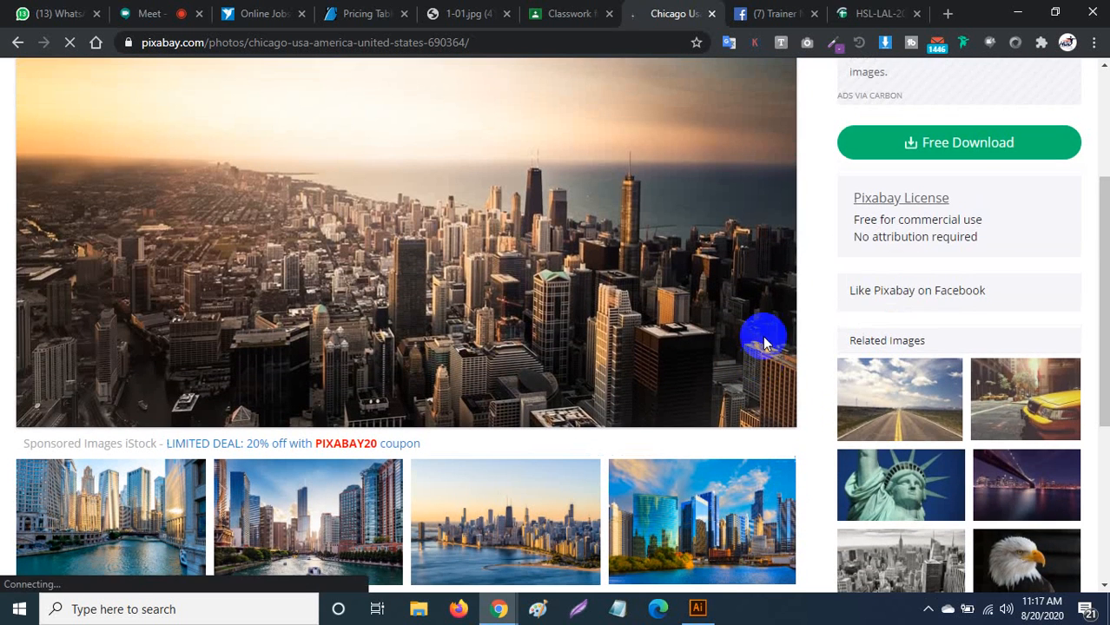
left_click(953, 172)
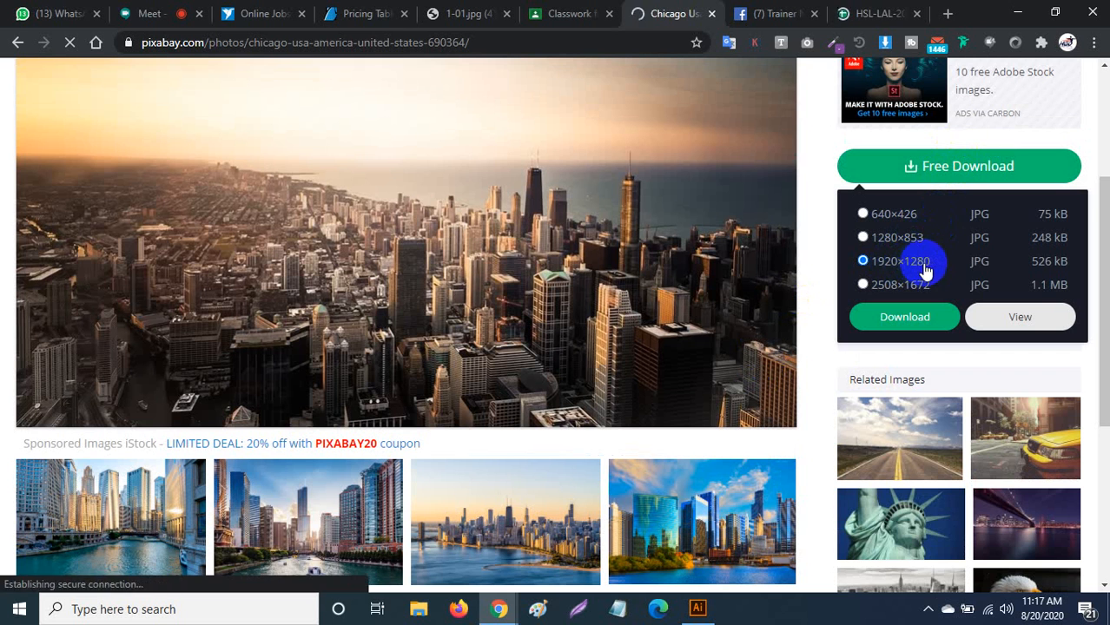
left_click(922, 318)
Copy the photo image to the clipboard and go back to Illustrator.
right_click(633, 321)
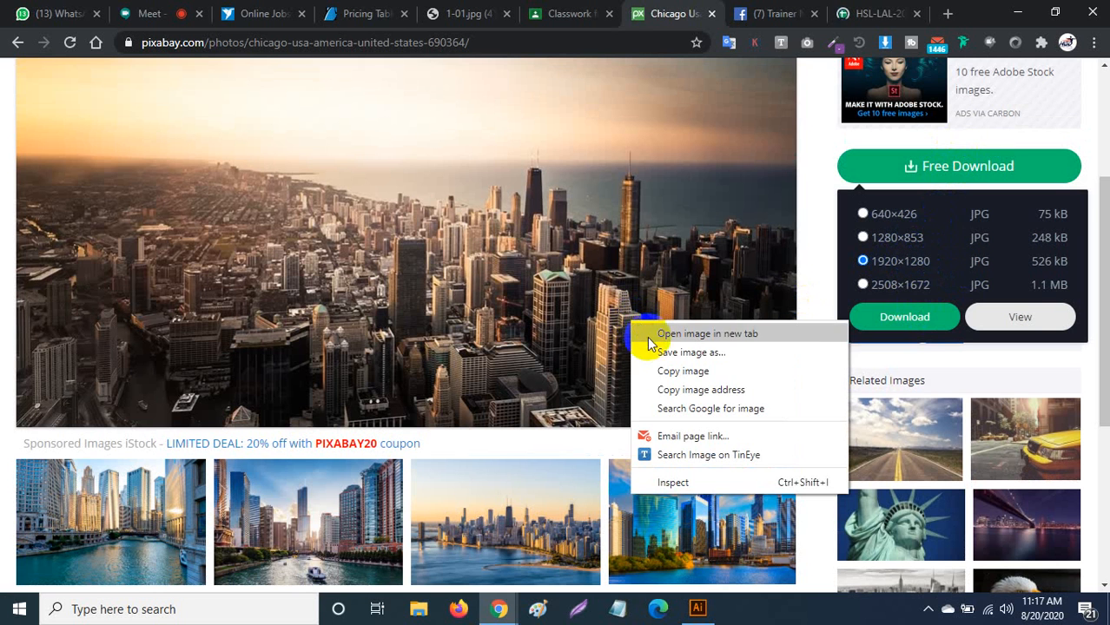
left_click(659, 368)
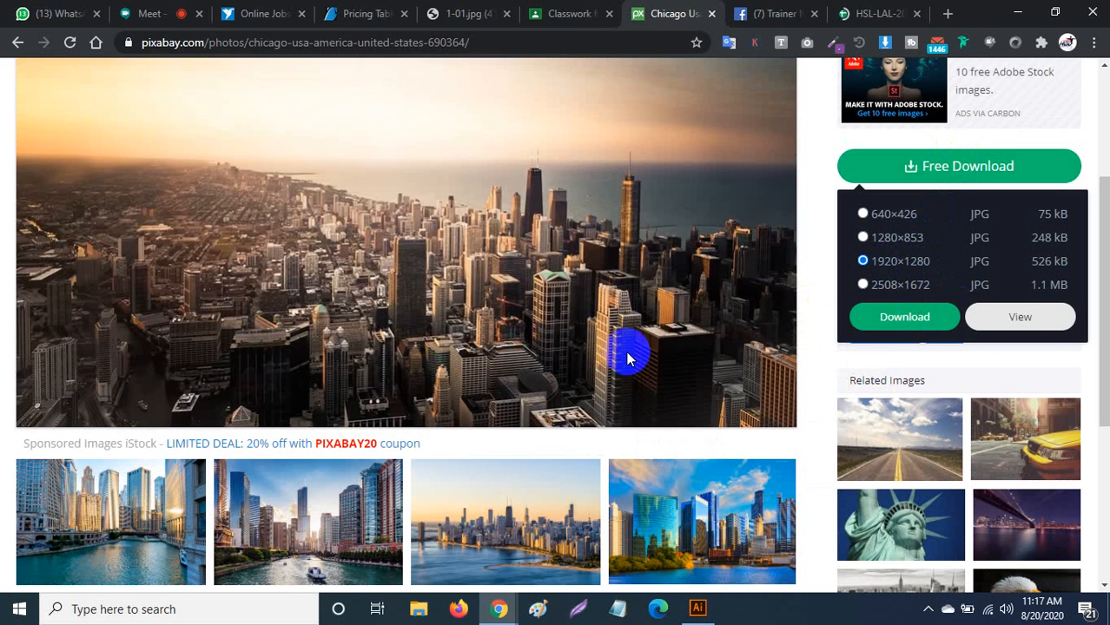
left_click(697, 608)
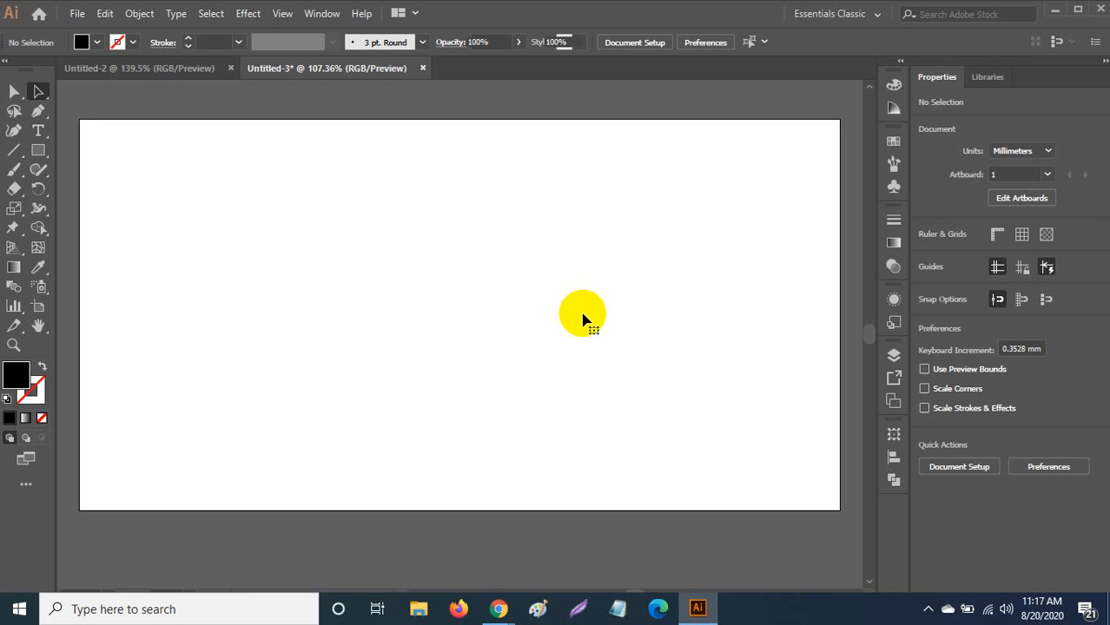
Paste the Chicago photo and scale it to 249.162 × 166.108 mm covering the artboard.
key("ctrl+v")
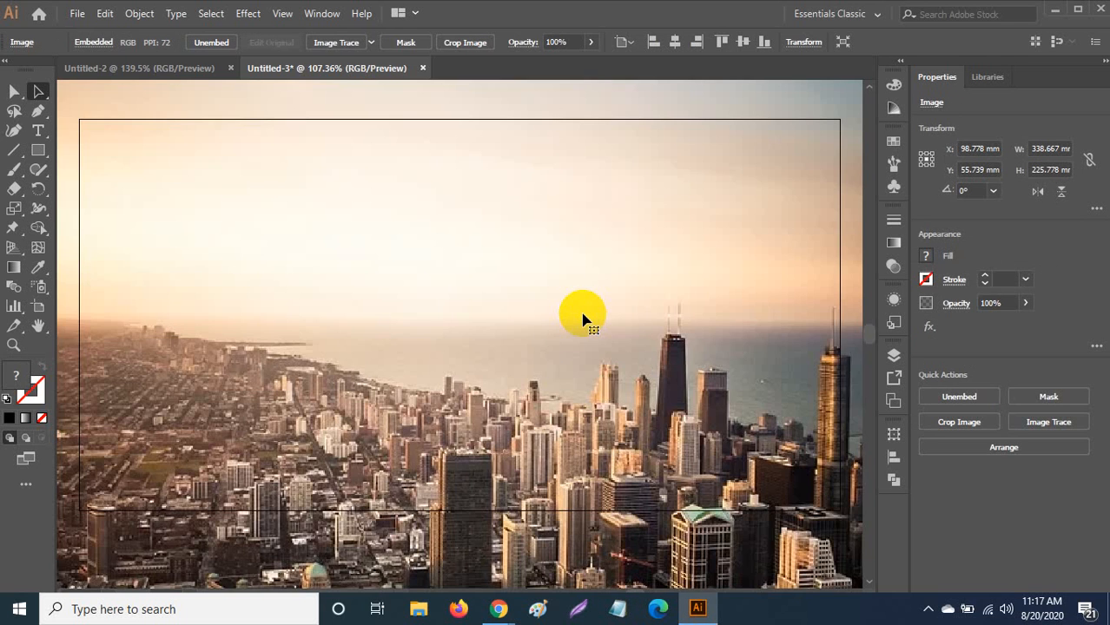
key("ctrl+minus")
key("ctrl+minus")
key("ctrl+minus")
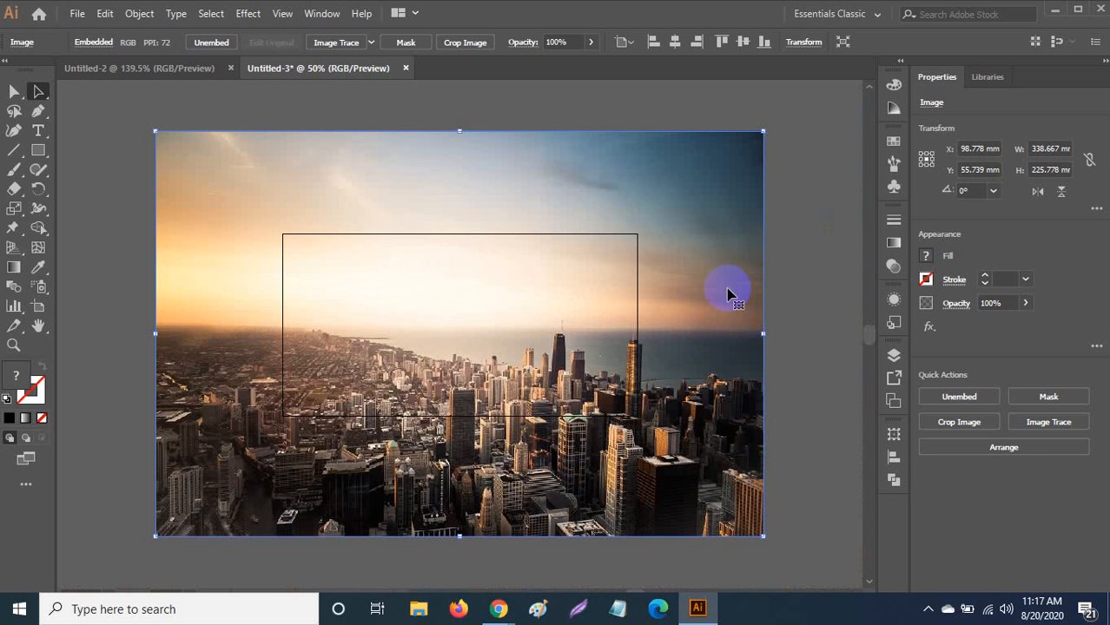
left_click_drag(684, 282, 651, 164)
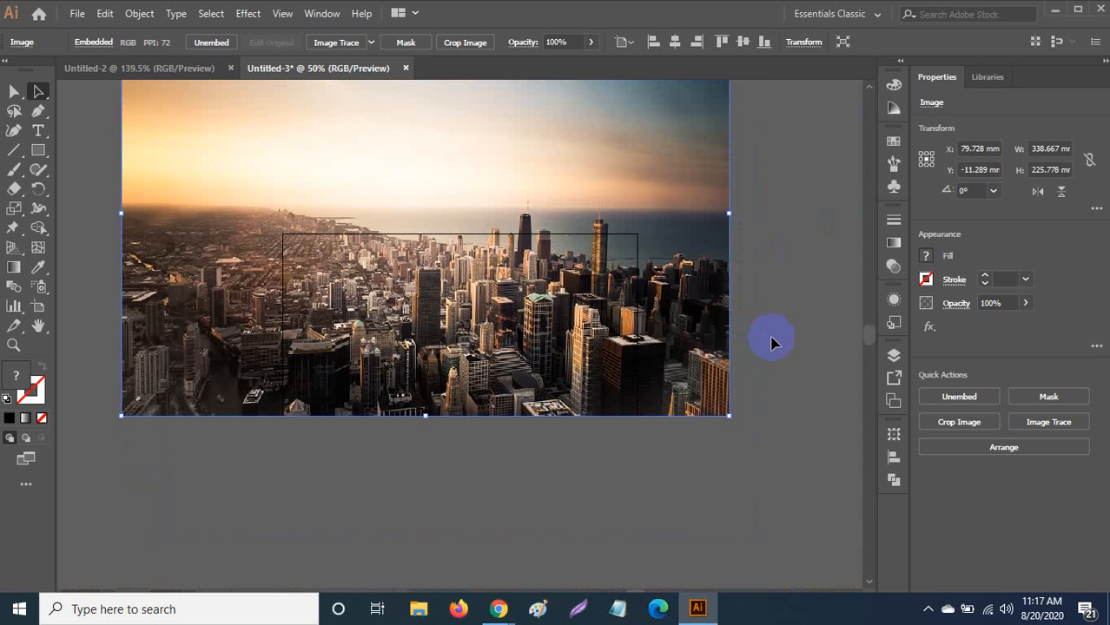
left_click(750, 377)
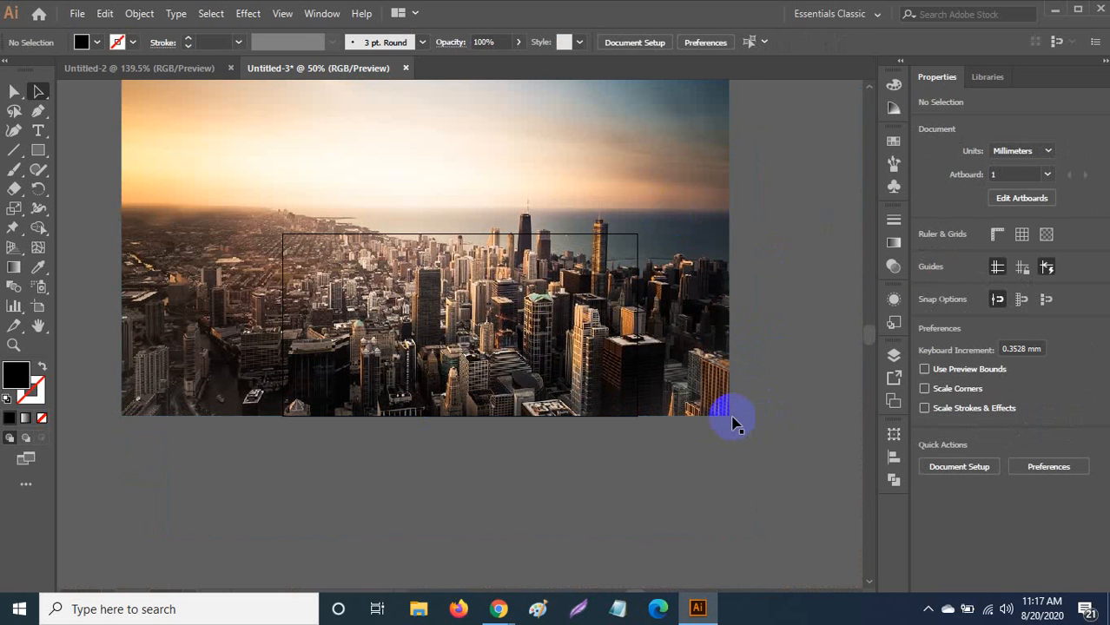
left_click_drag(723, 415, 685, 364)
left_click_drag(580, 314, 599, 352)
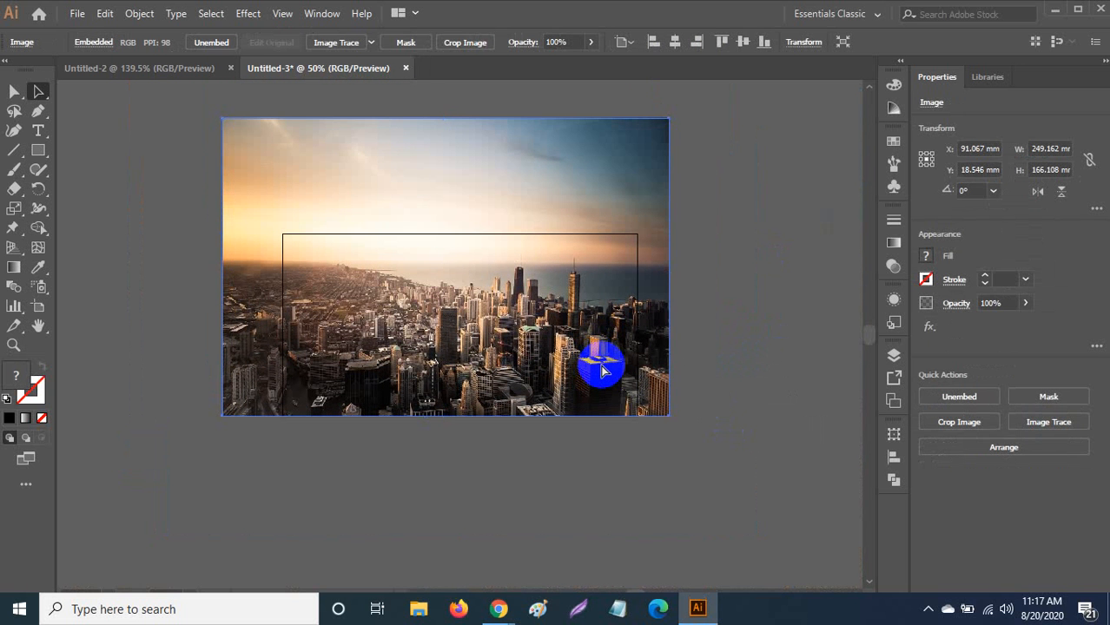
key("ctrl+0")
left_click(42, 155)
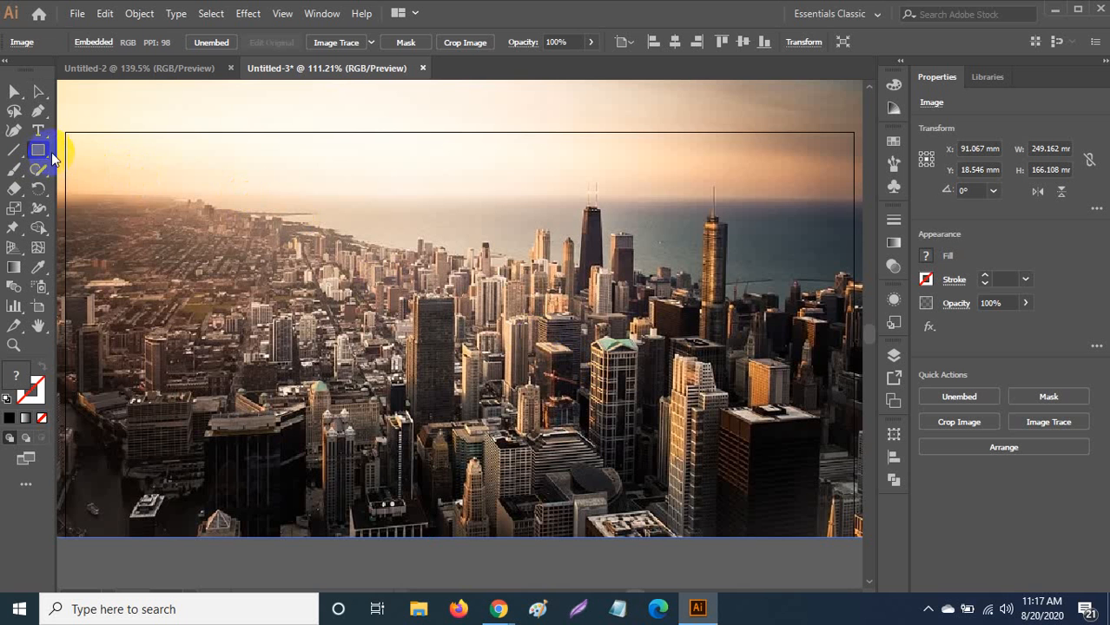
Draw an artboard-sized rectangle, select it with the photo, and make a 197.556 × 101.6 mm clipping mask.
left_click_drag(66, 133, 853, 537)
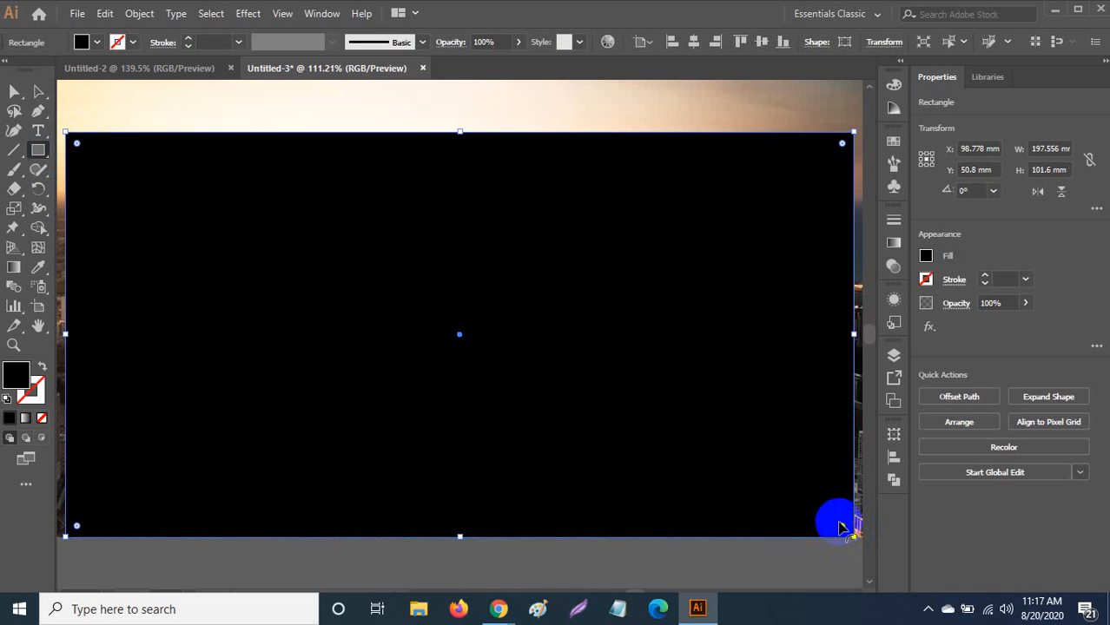
key("a")
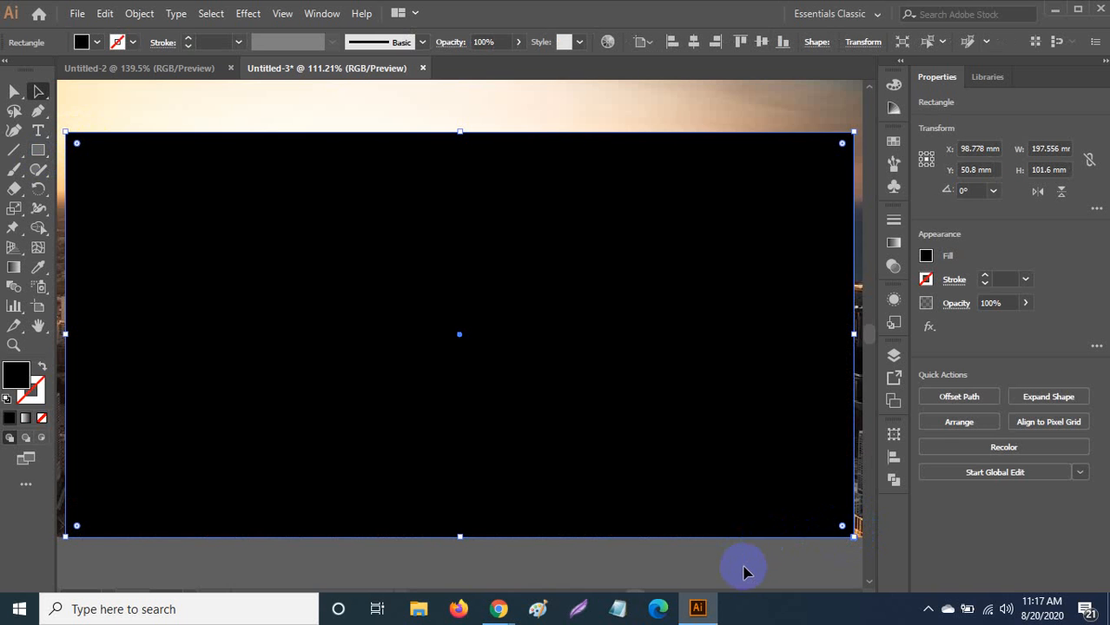
left_click(742, 571)
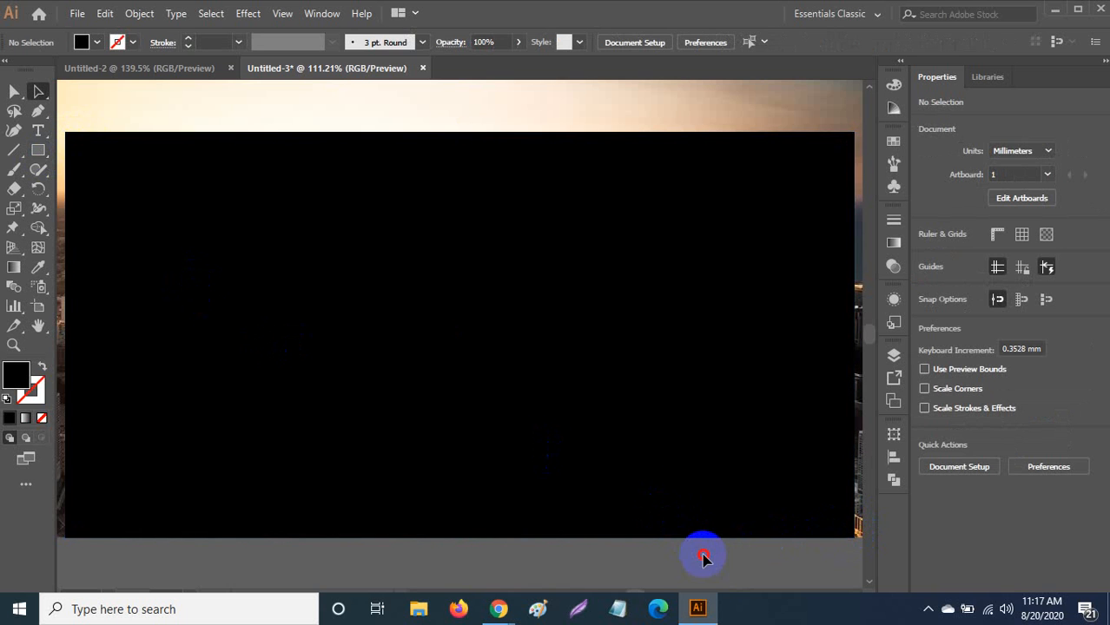
left_click_drag(703, 556, 588, 359)
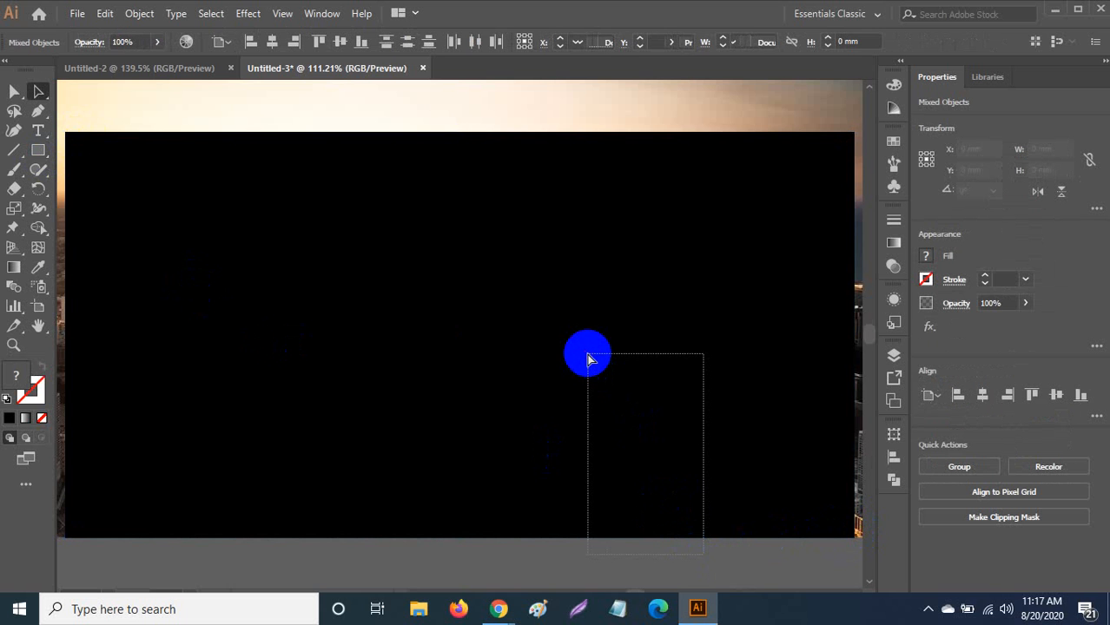
key("ctrl+minus")
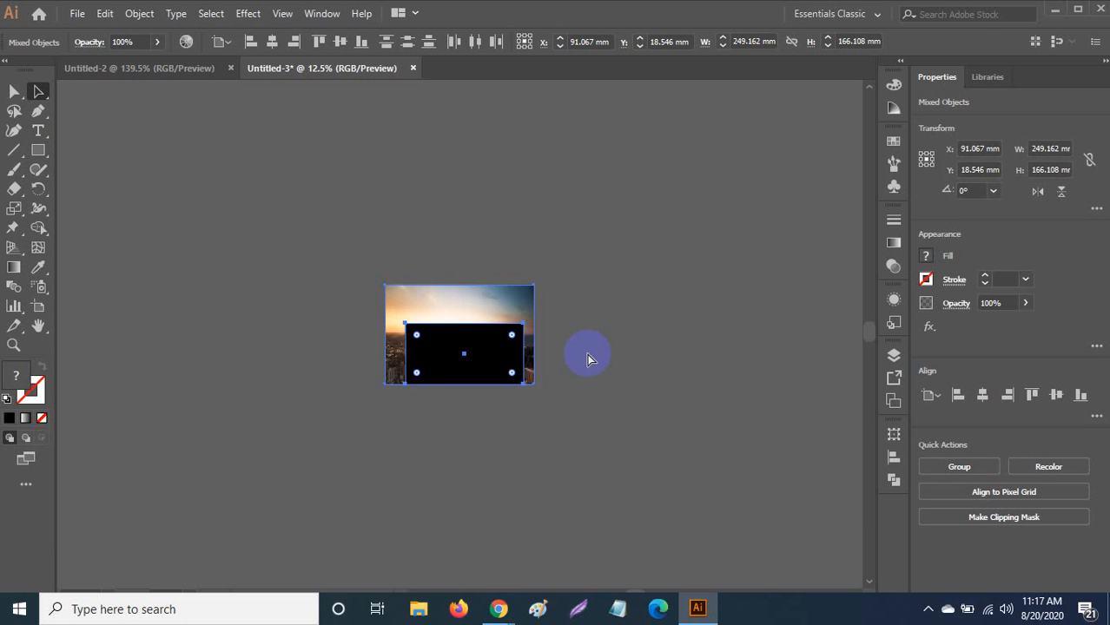
key("ctrl+equal")
key("ctrl+equal")
key("ctrl+equal")
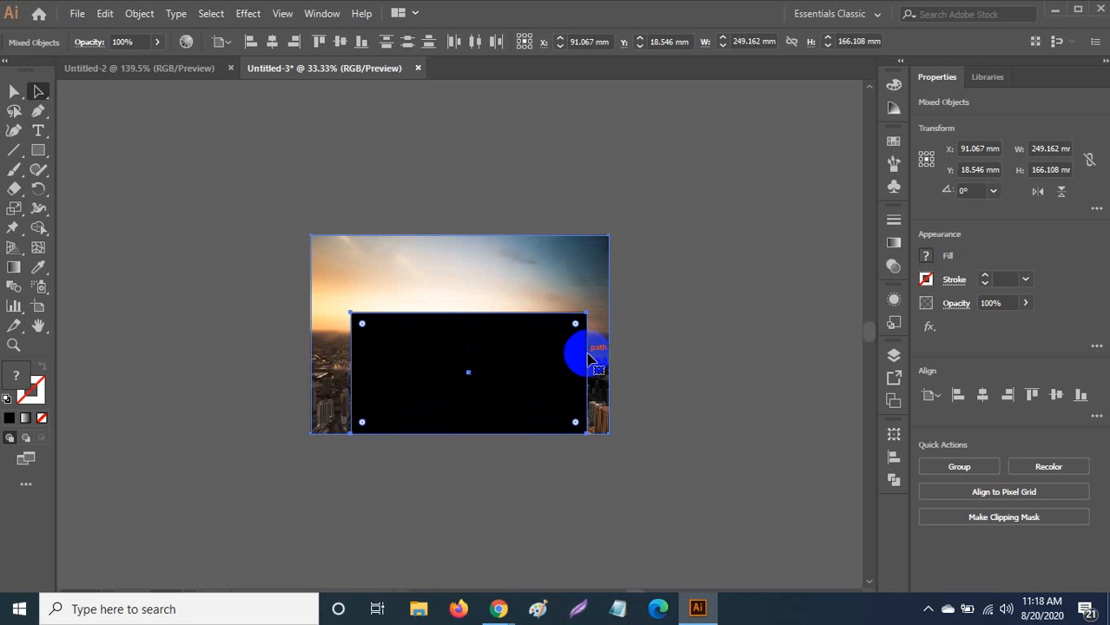
left_click_drag(587, 359, 524, 345)
right_click(523, 347)
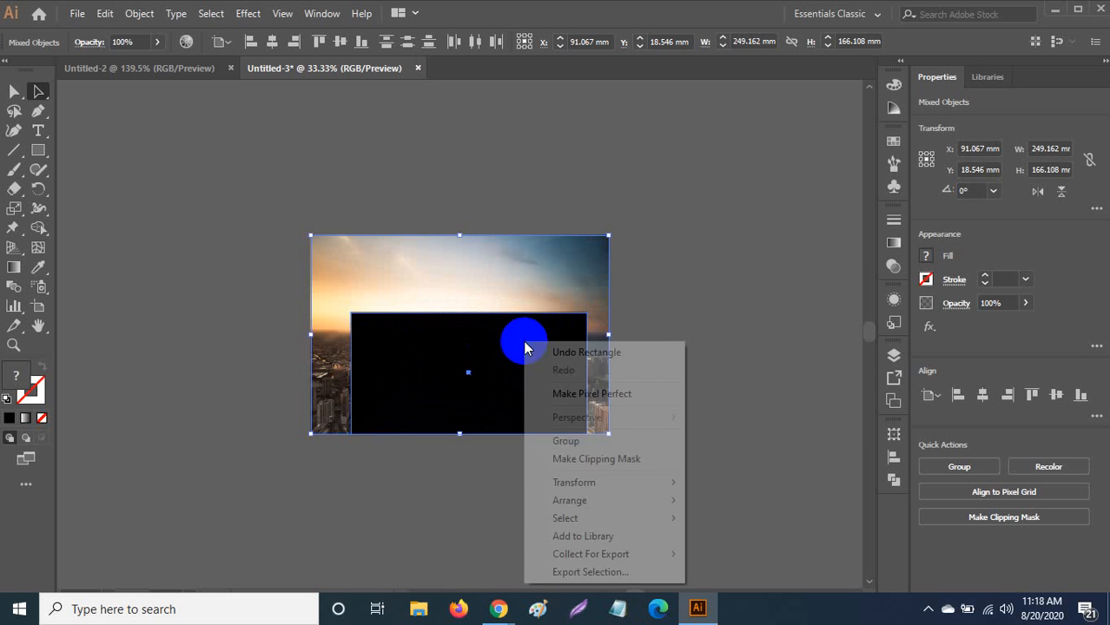
left_click(577, 461)
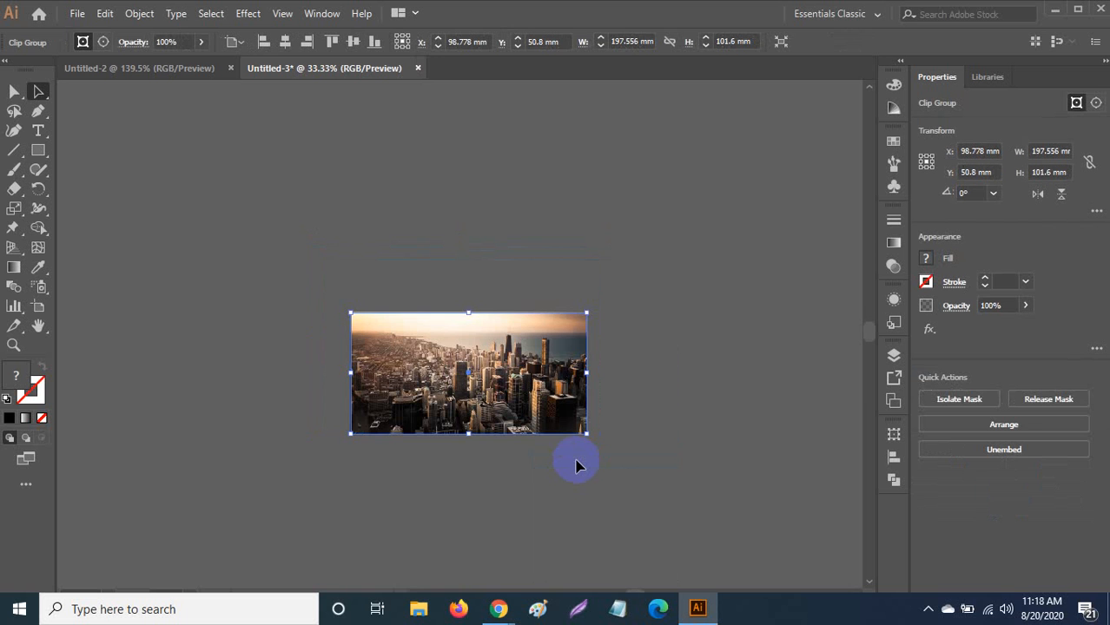
Draw a black 199.004 × 101.6 mm rectangle over the whole clipped skyline photo.
key("ctrl+plus")
key("ctrl+plus")
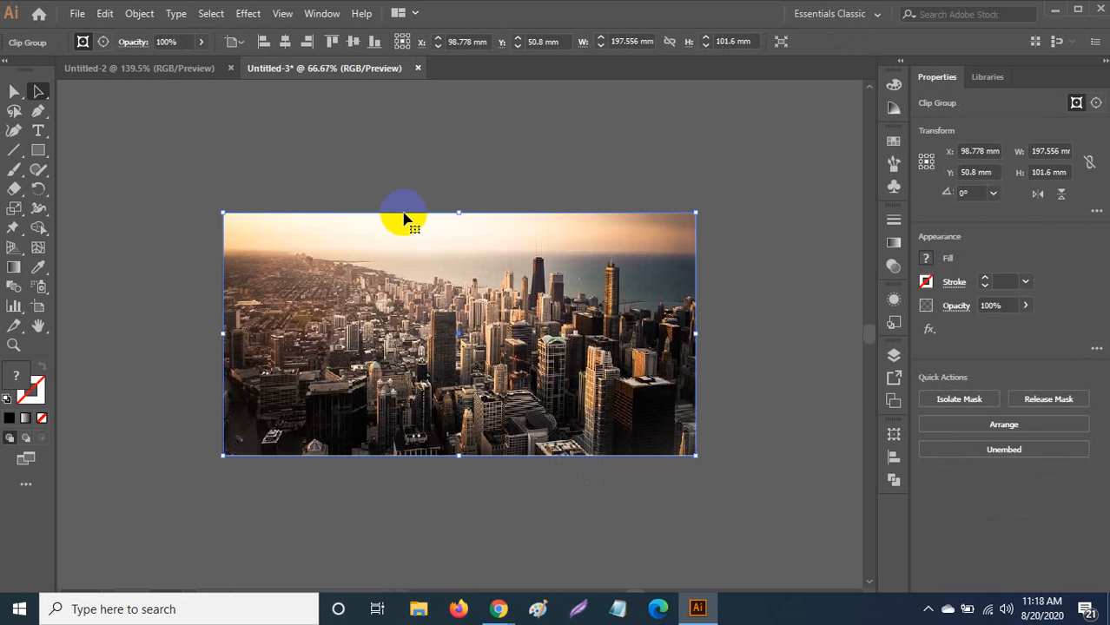
left_click(300, 149)
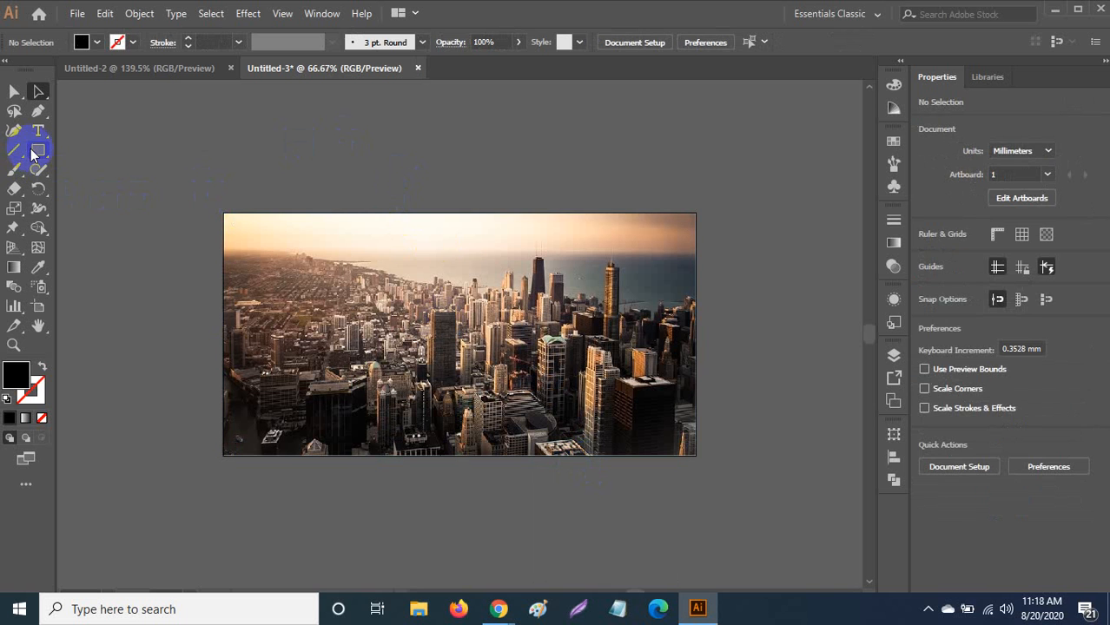
left_click(37, 151)
mouse_move(223, 211)
left_mouse_down()
mouse_move(559, 359)
mouse_move(699, 455)
left_mouse_up()
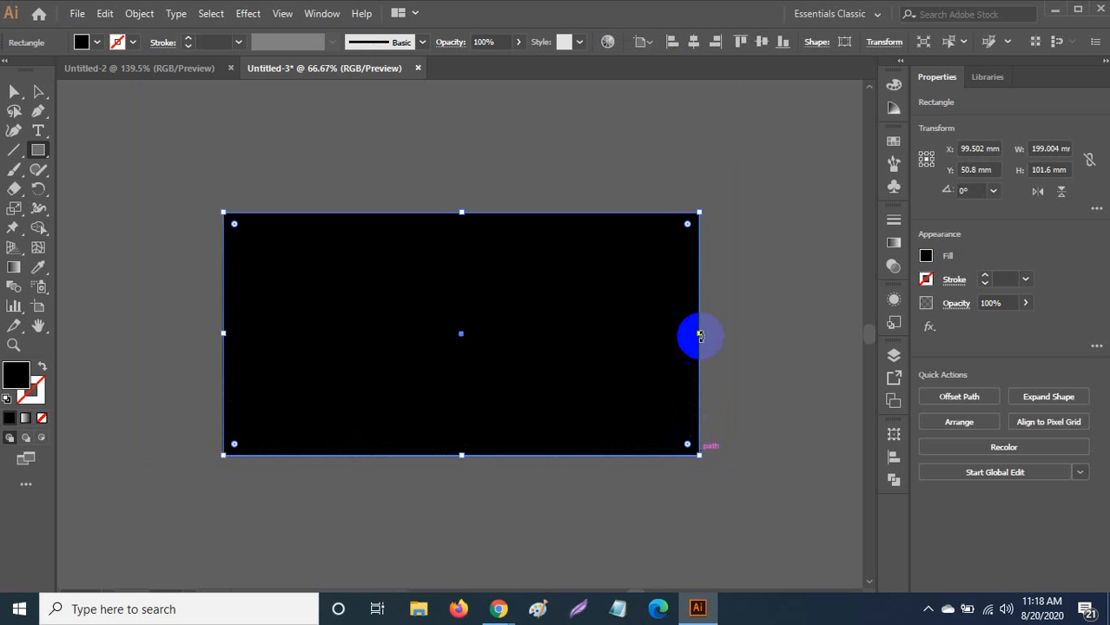
left_click_drag(702, 334, 699, 334)
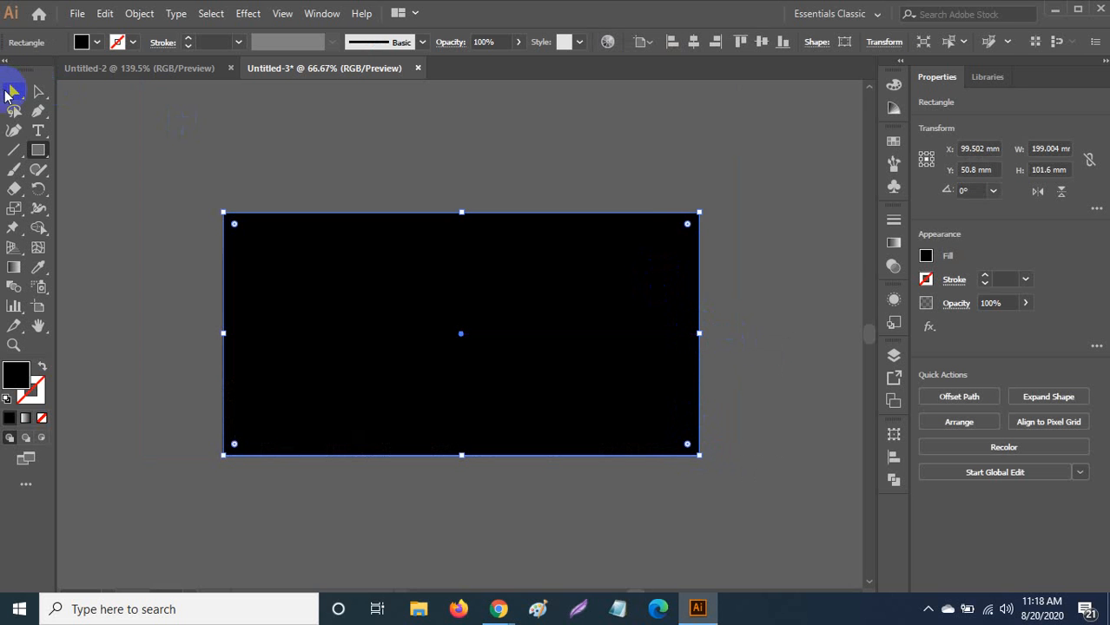
left_click(11, 92)
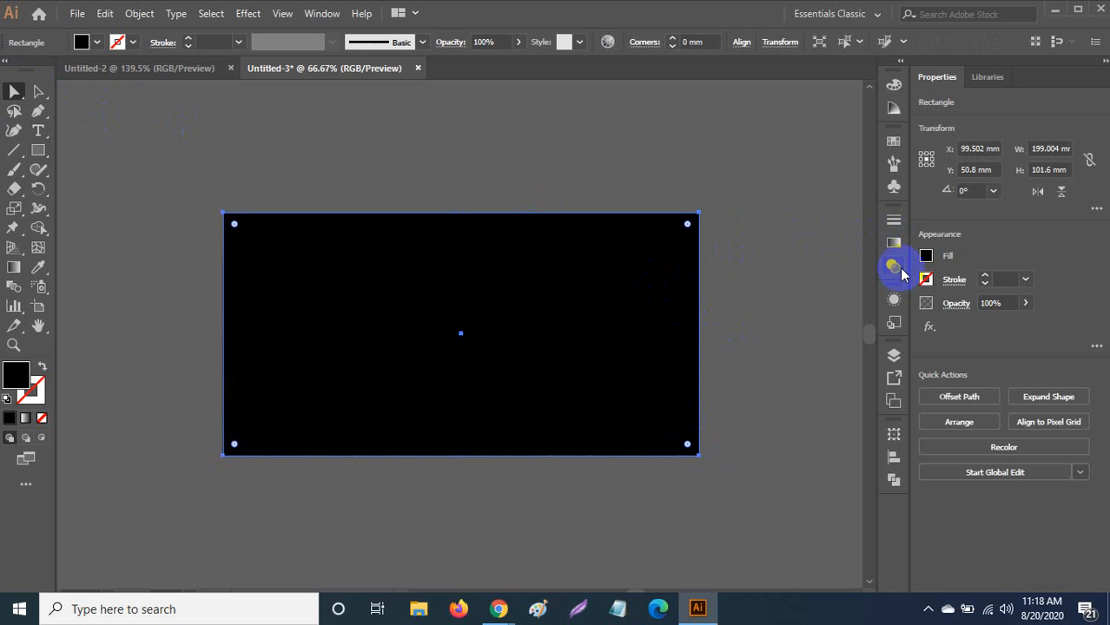
Lower the overlay rectangle's opacity to 58% and try the Darken, Multiply, Color Burn and Lighten blend modes.
left_click(894, 269)
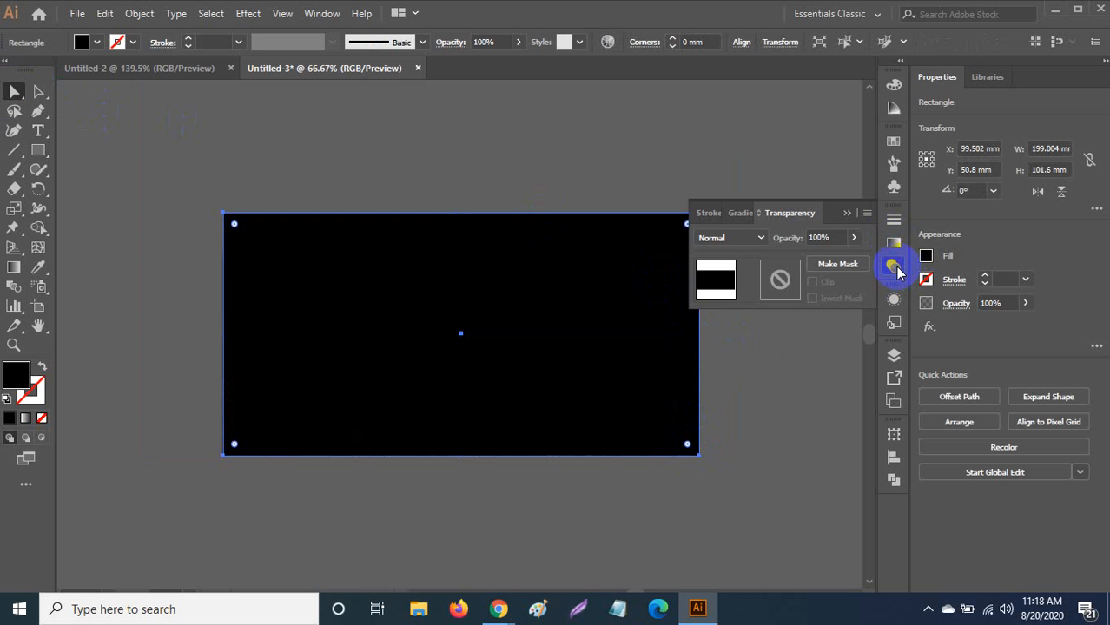
left_click(855, 242)
left_click(826, 258)
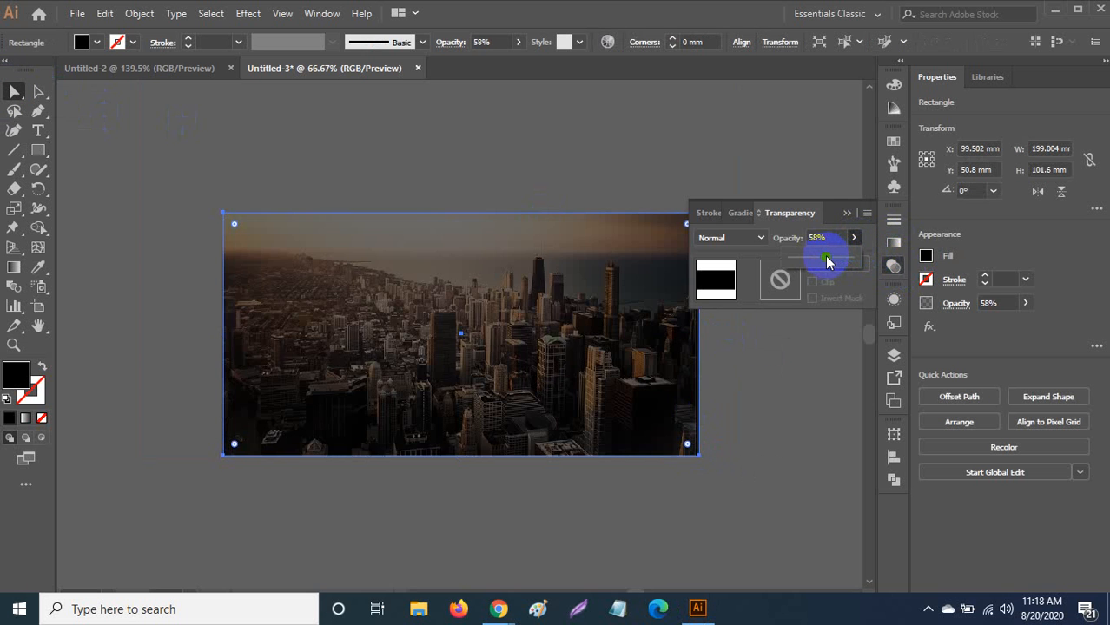
left_click(757, 240)
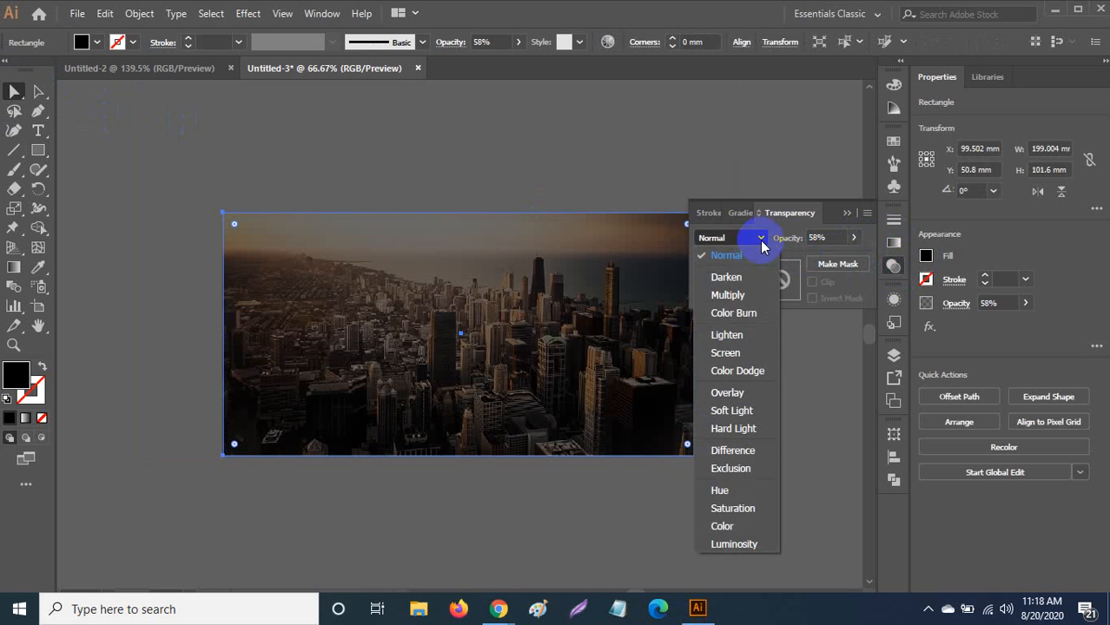
left_click(727, 276)
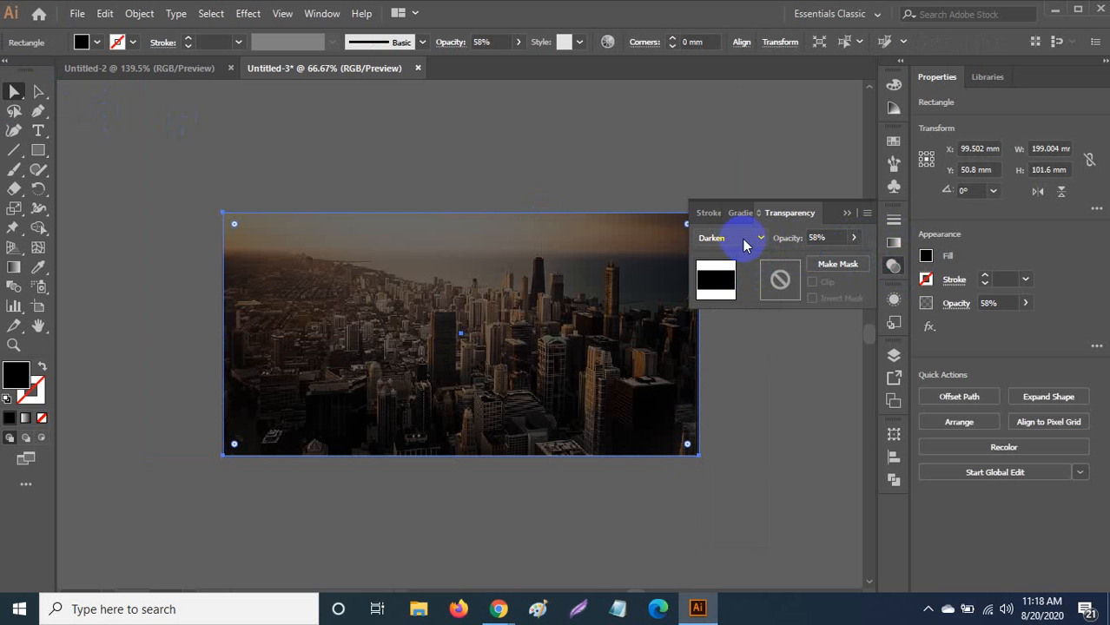
left_click(744, 246)
left_click(743, 292)
left_click(752, 239)
left_click(749, 314)
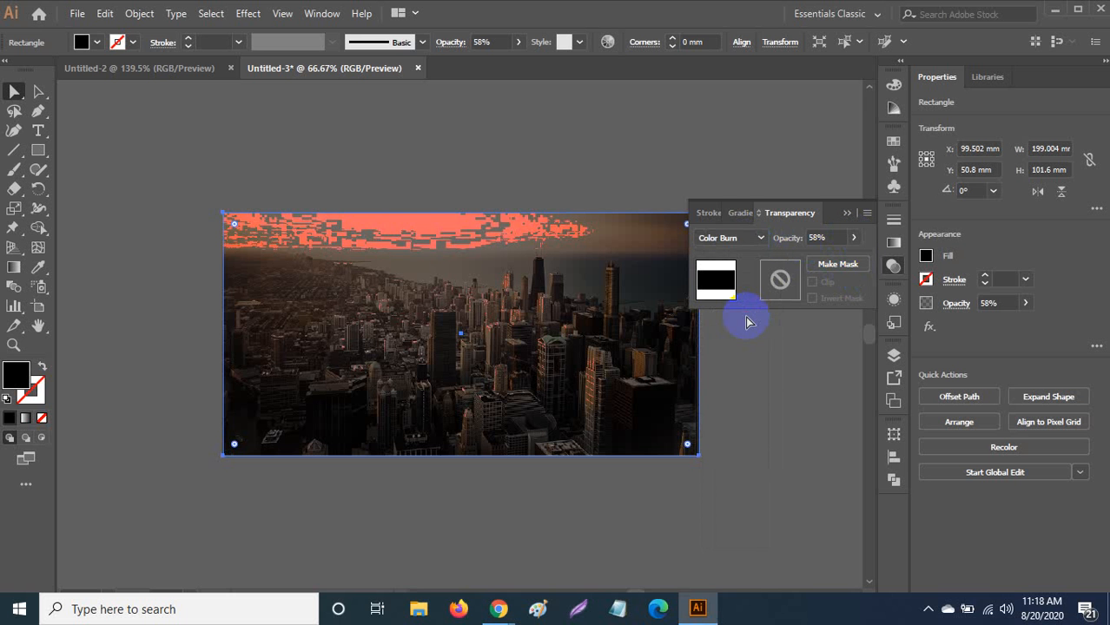
left_click(746, 238)
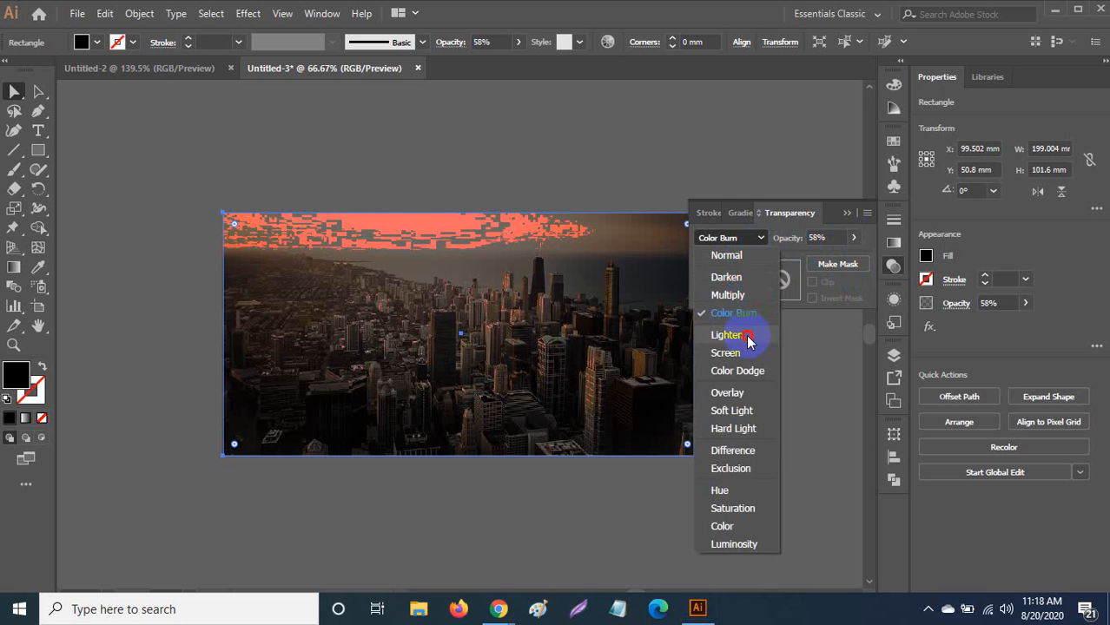
left_click(749, 336)
Try the Screen, Overlay and Soft Light blend modes, then settle on Hard Light.
left_click(748, 243)
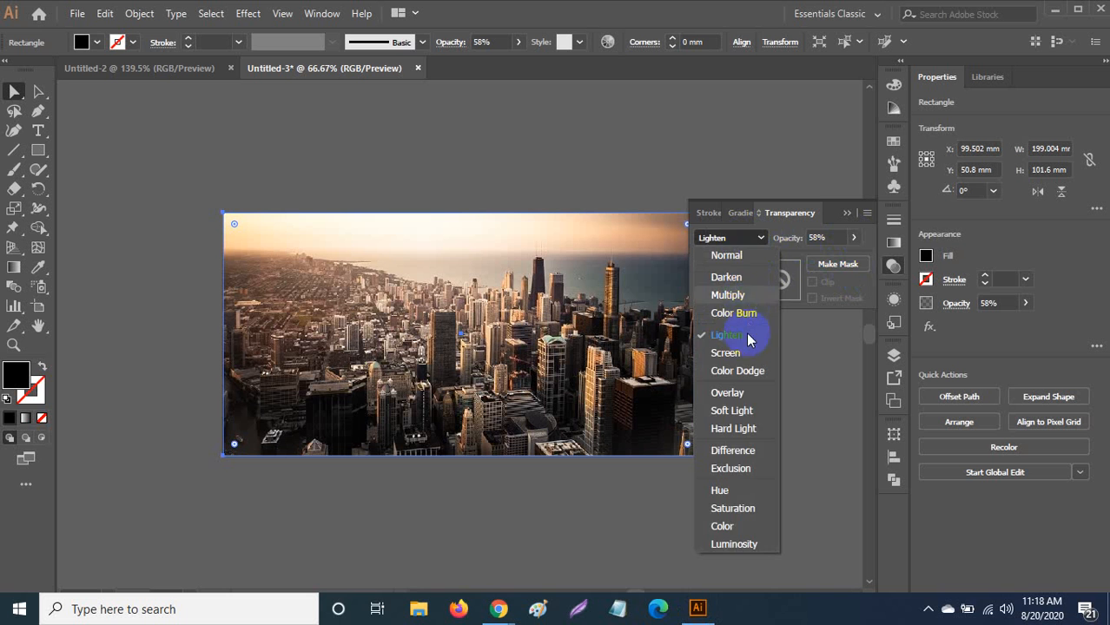
left_click(748, 353)
left_click(757, 242)
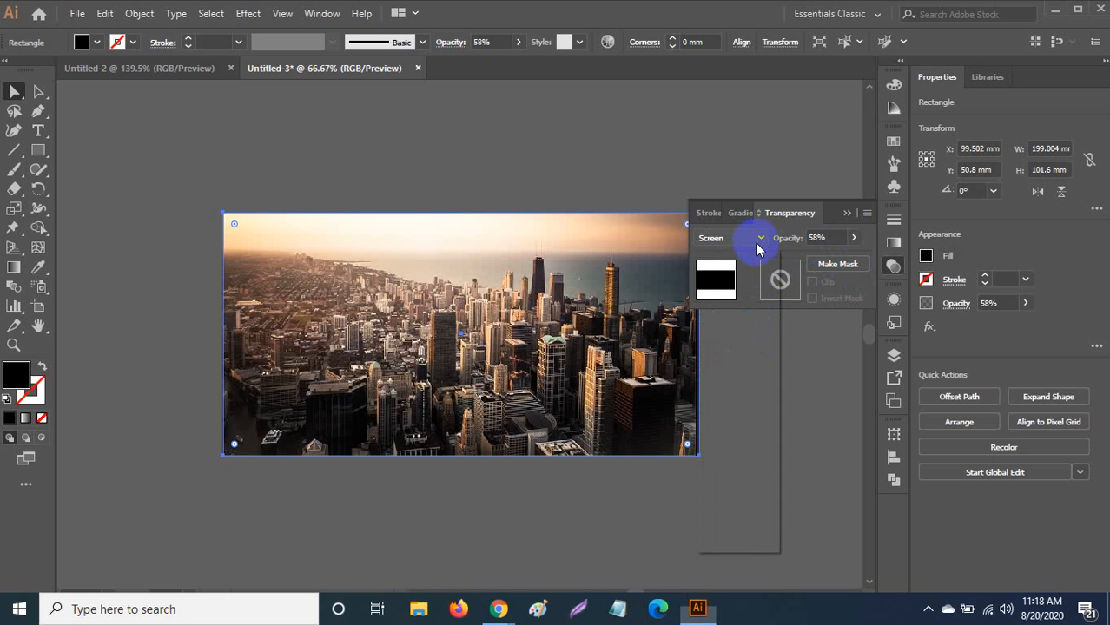
left_click(759, 388)
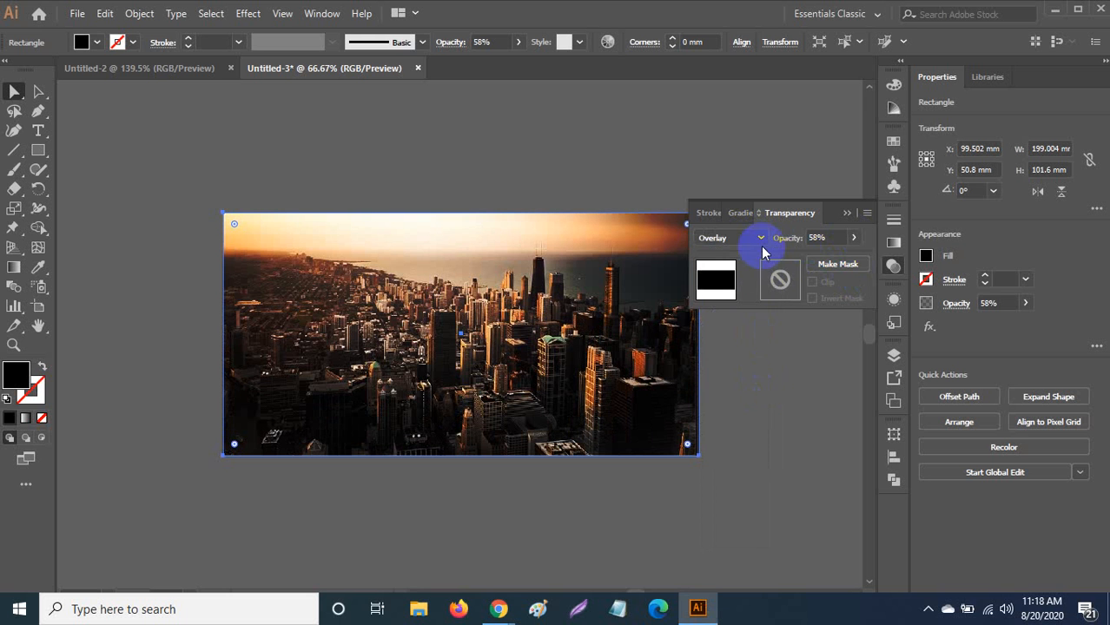
left_click(755, 239)
left_click(753, 414)
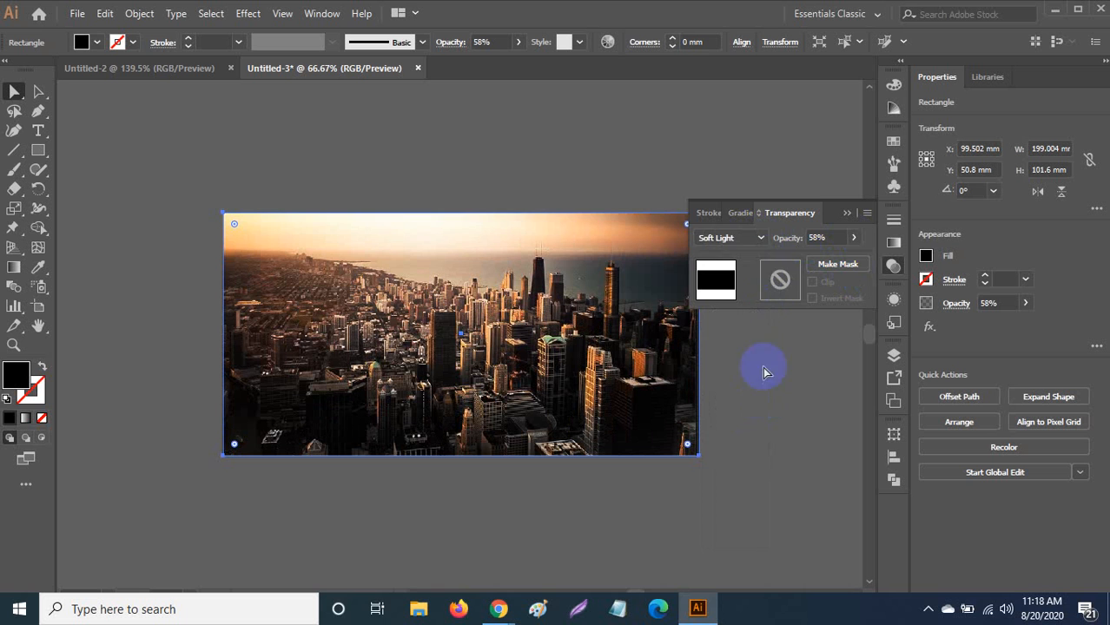
left_click(762, 242)
left_click(758, 428)
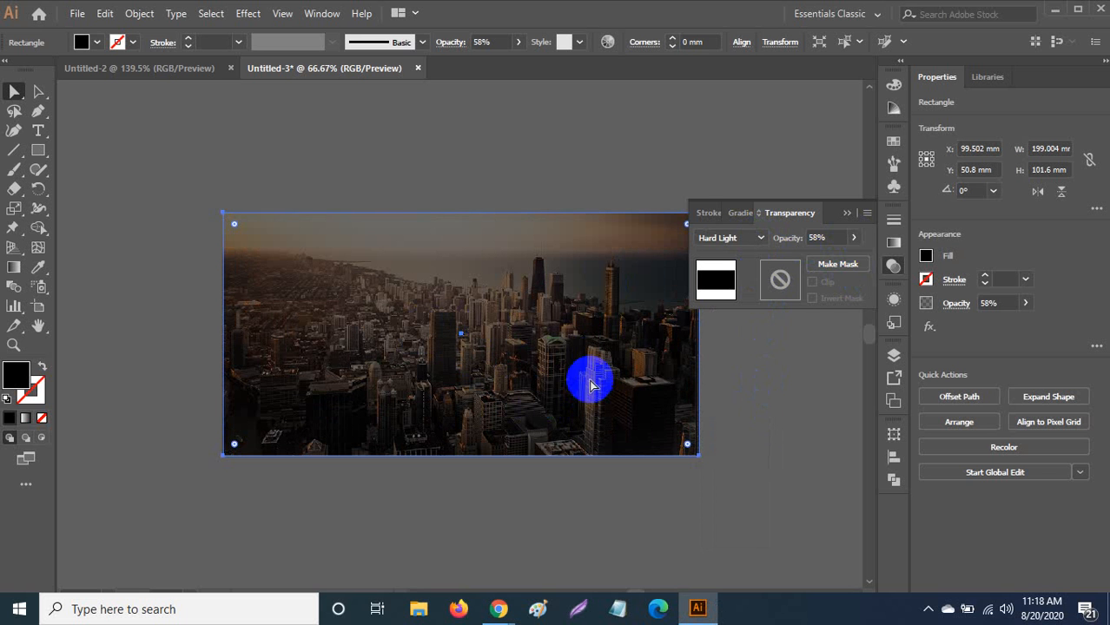
Set the Hard Light overlay rectangle to 61% opacity and collapse the Transparency settings.
left_click(853, 237)
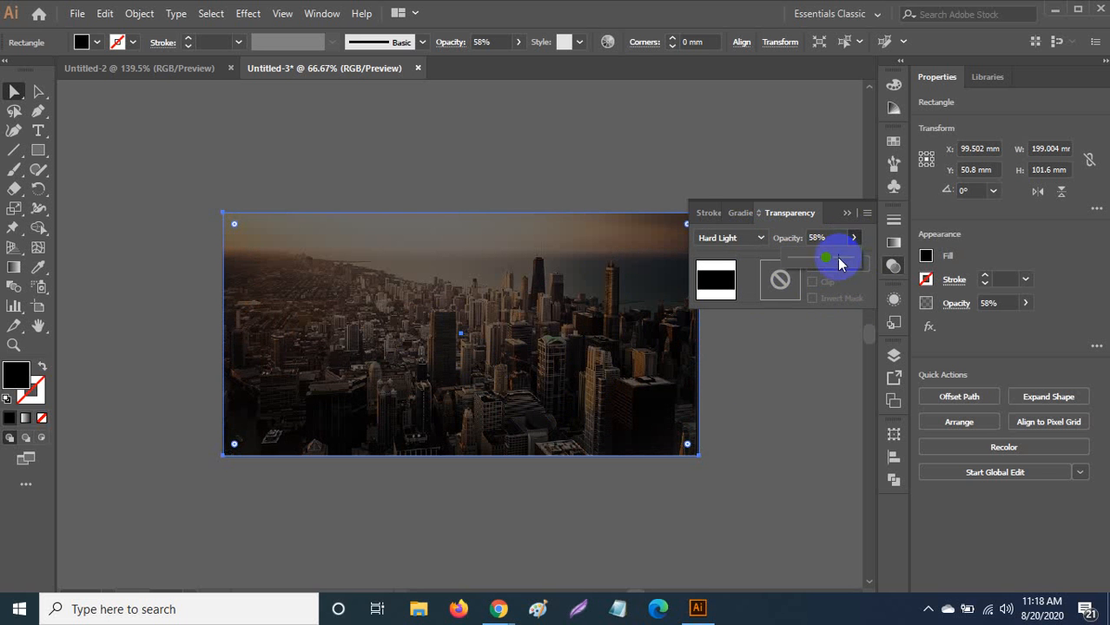
left_click_drag(837, 260, 950, 261)
left_click_drag(850, 258, 814, 267)
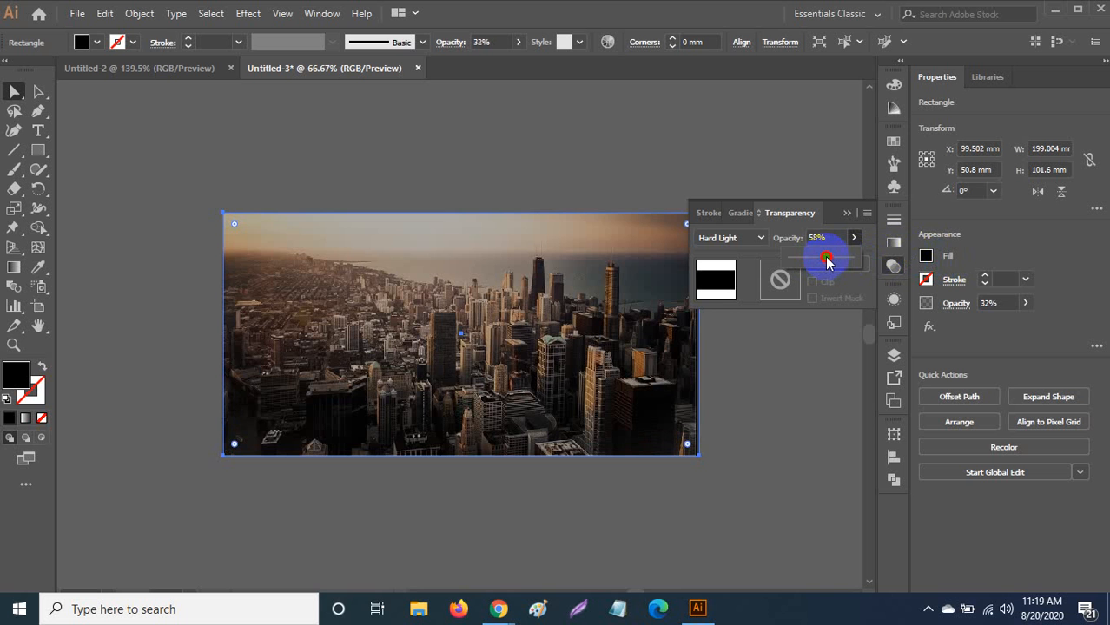
left_click_drag(827, 262, 828, 260)
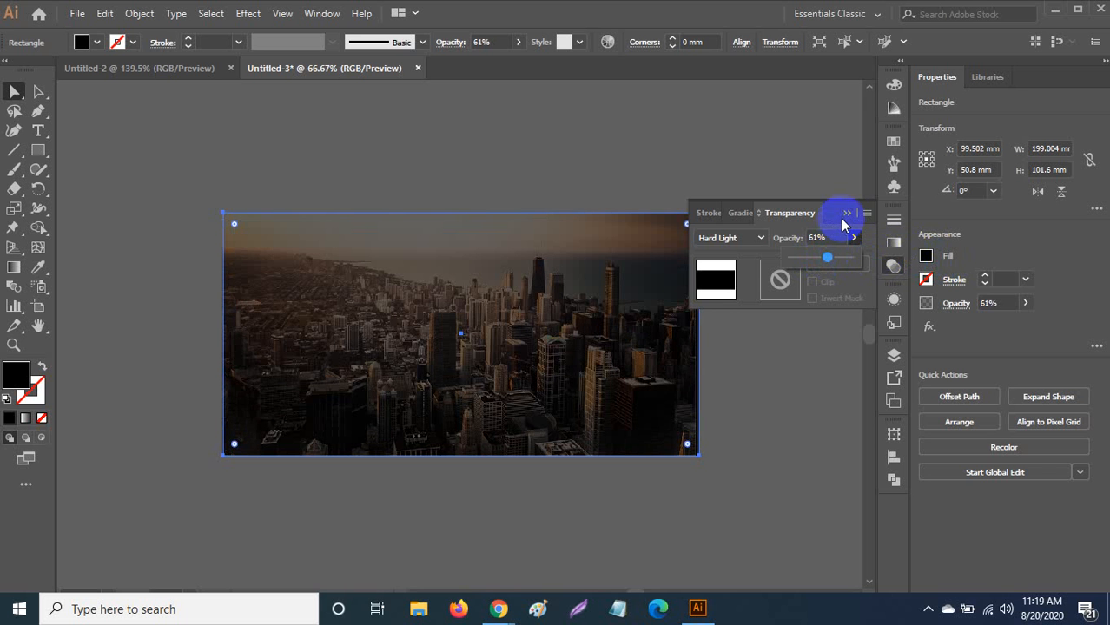
left_click(846, 216)
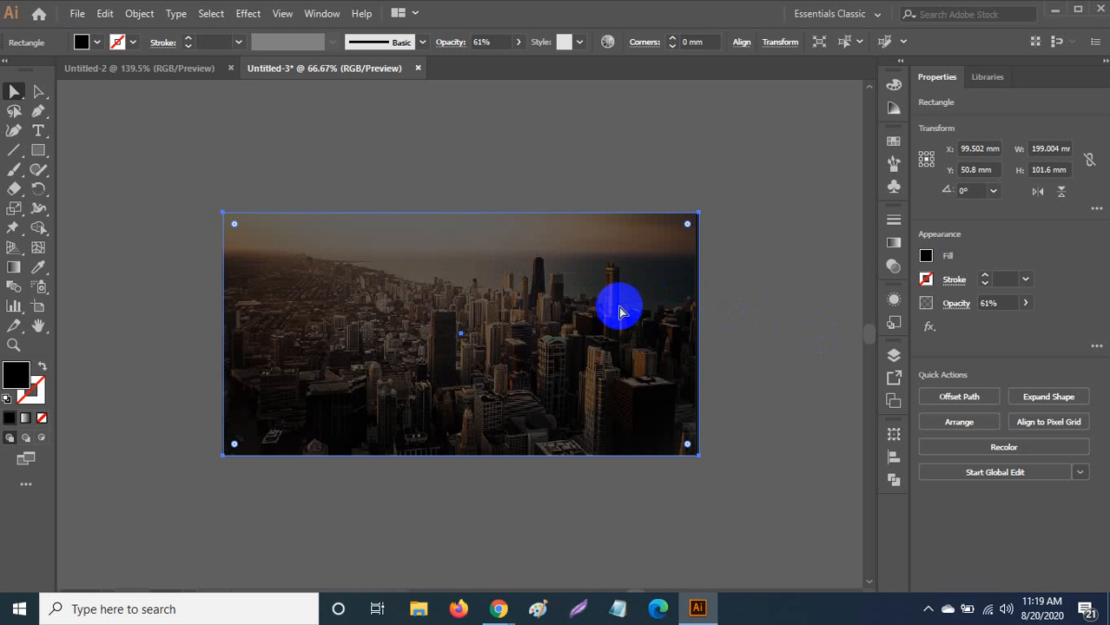
Move the dark rectangle lower to uncover the photo's top, and select the skyline photo.
left_click_drag(612, 301, 573, 281)
left_click(573, 280)
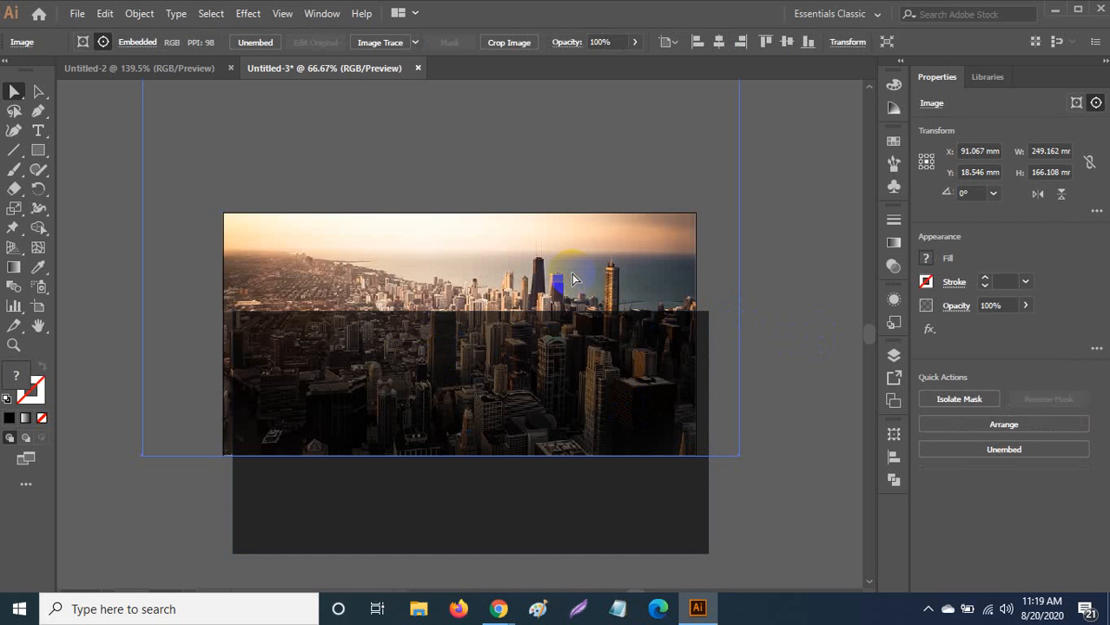
left_click(803, 296)
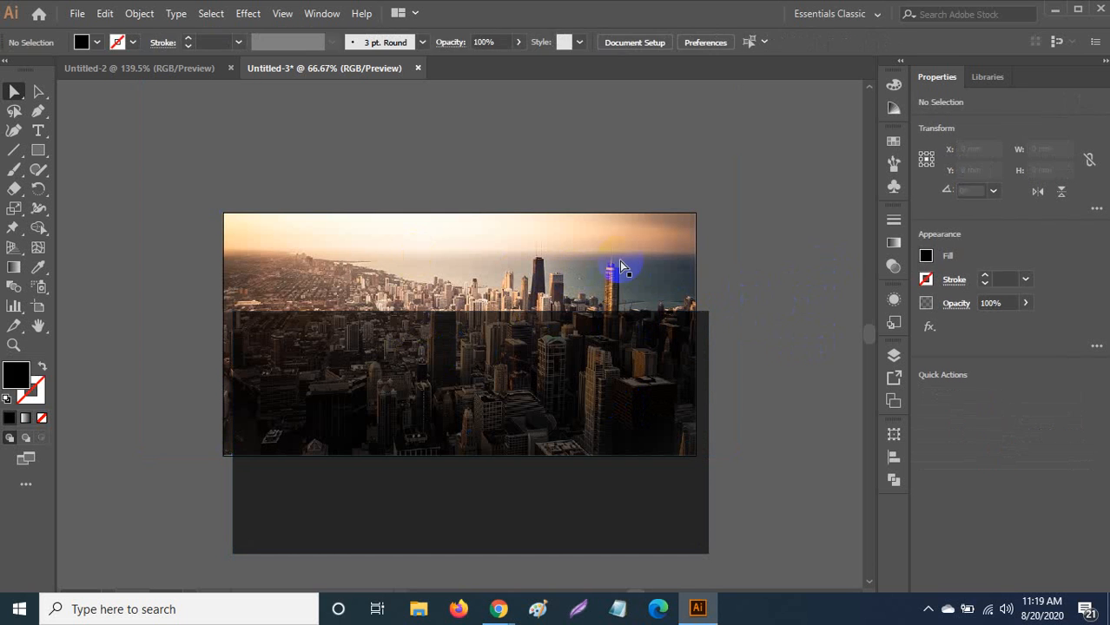
left_click(614, 272)
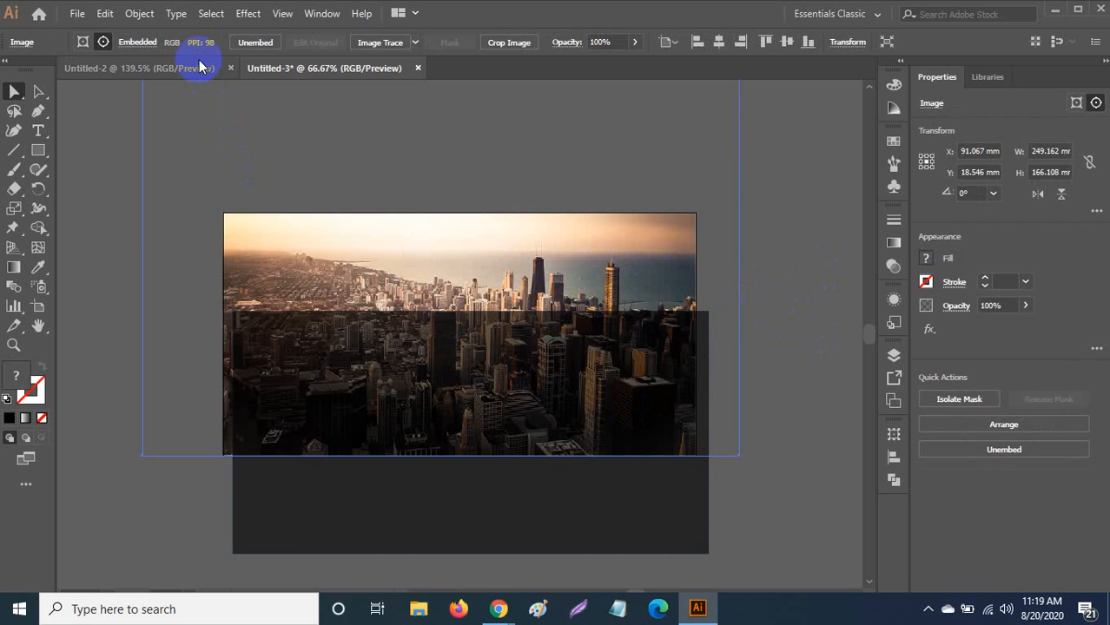
Apply a Gaussian Blur with a 3.7 px radius to the skyline photo.
left_click(249, 15)
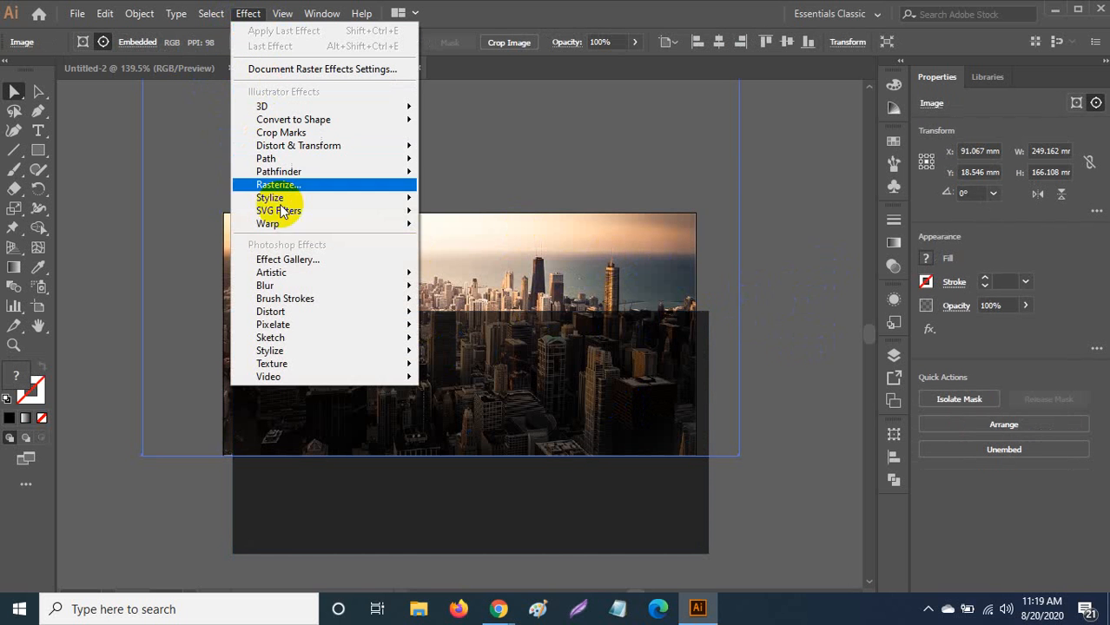
mouse_move(292, 286)
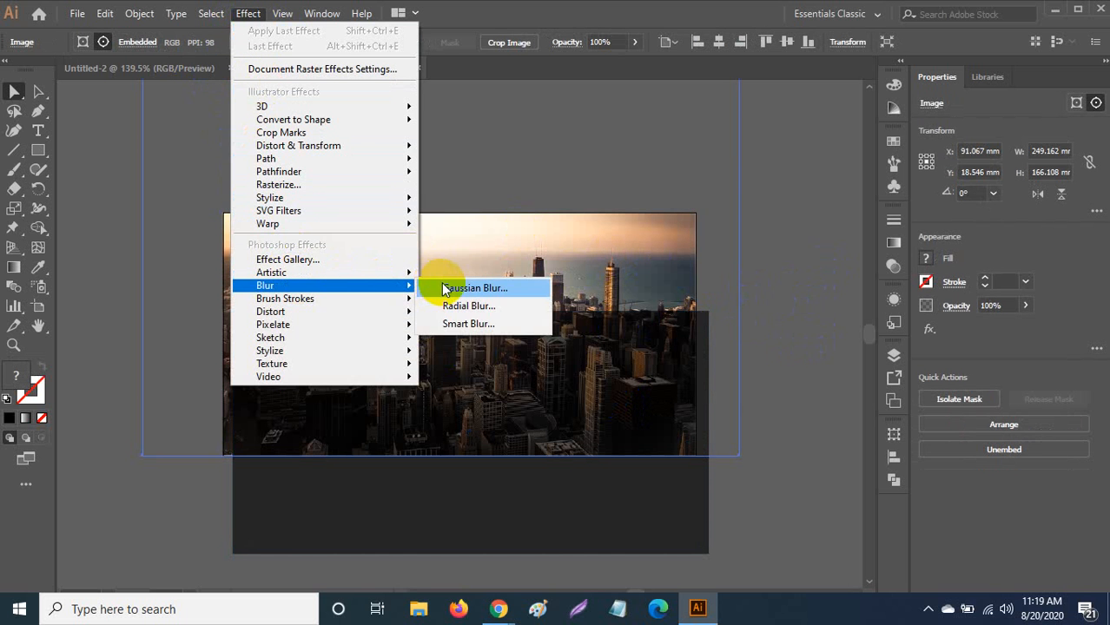
left_click(445, 288)
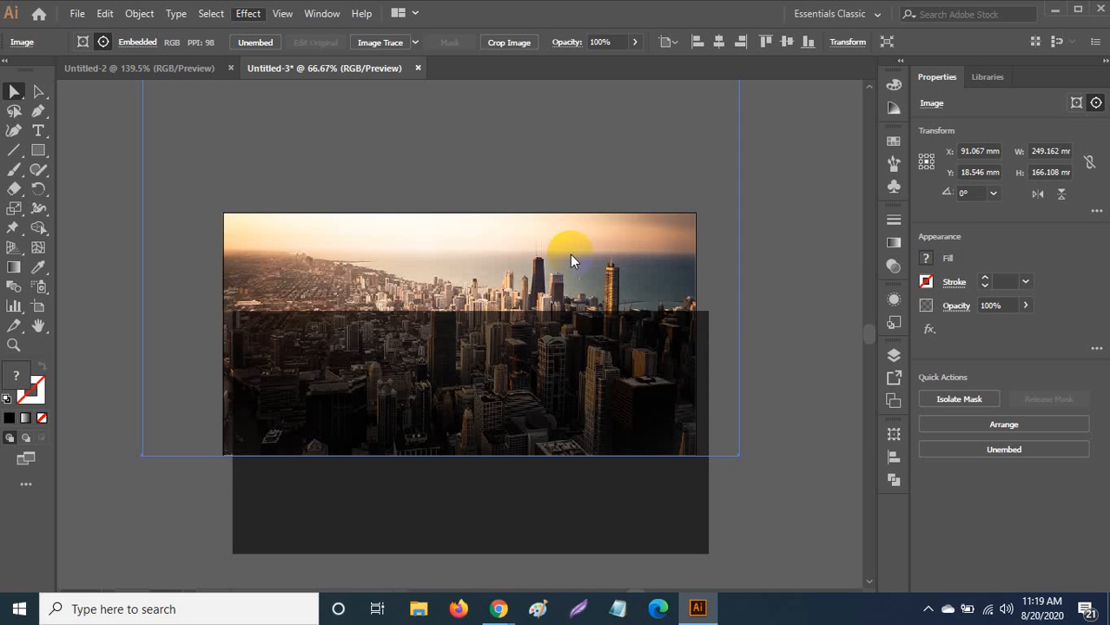
left_click(608, 291)
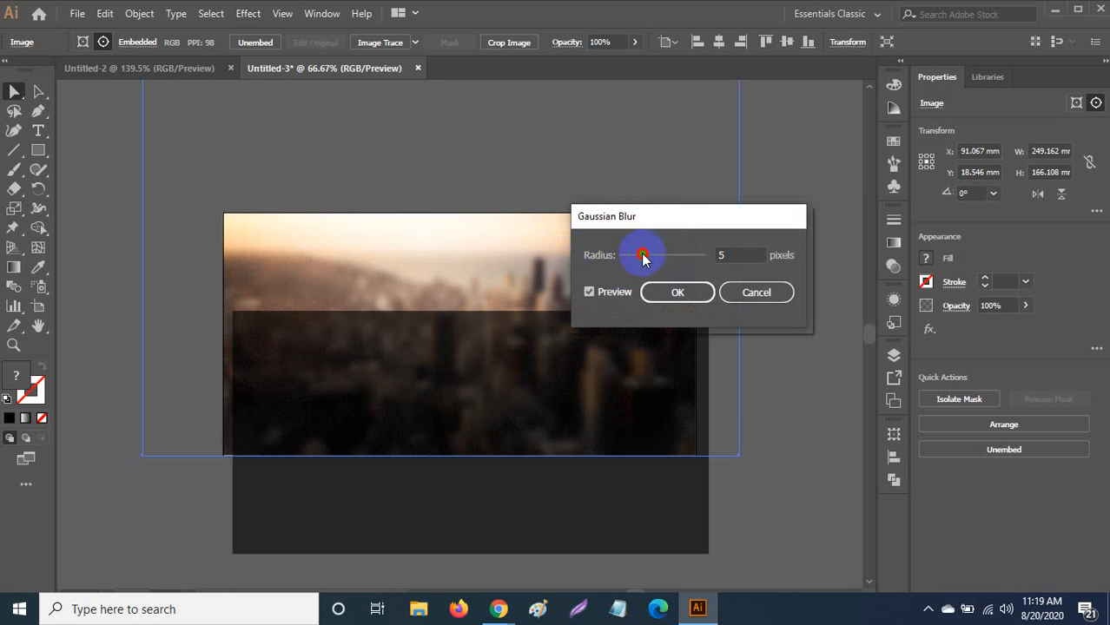
left_click(677, 292)
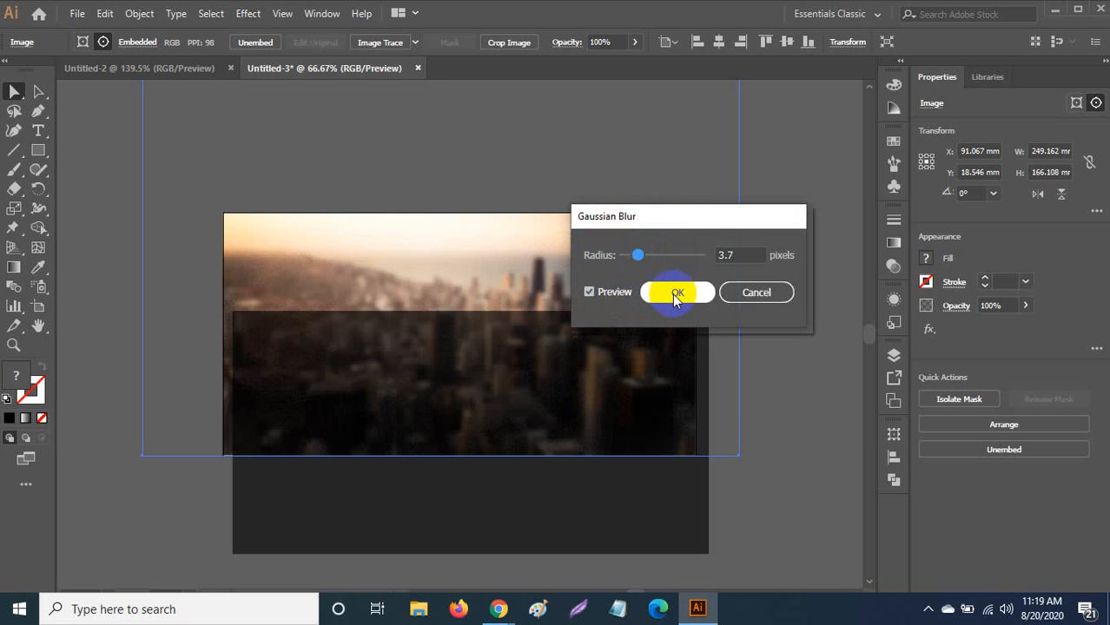
left_click(48, 114)
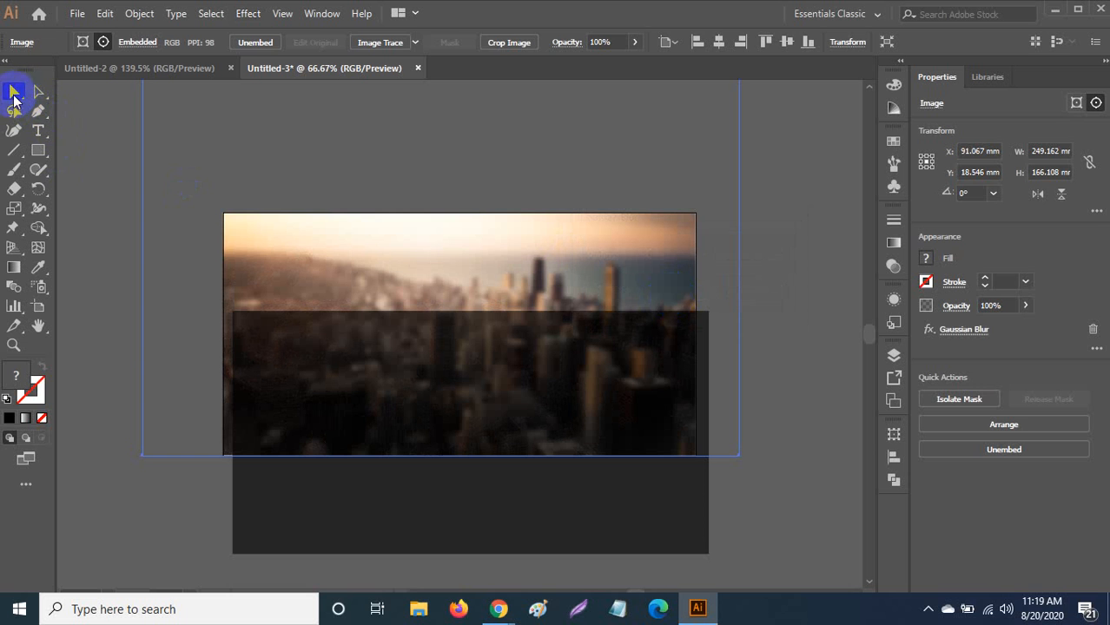
Centre the dark rectangle horizontally and vertically over the blurred photo, then deselect.
left_click(108, 196)
left_click(329, 346)
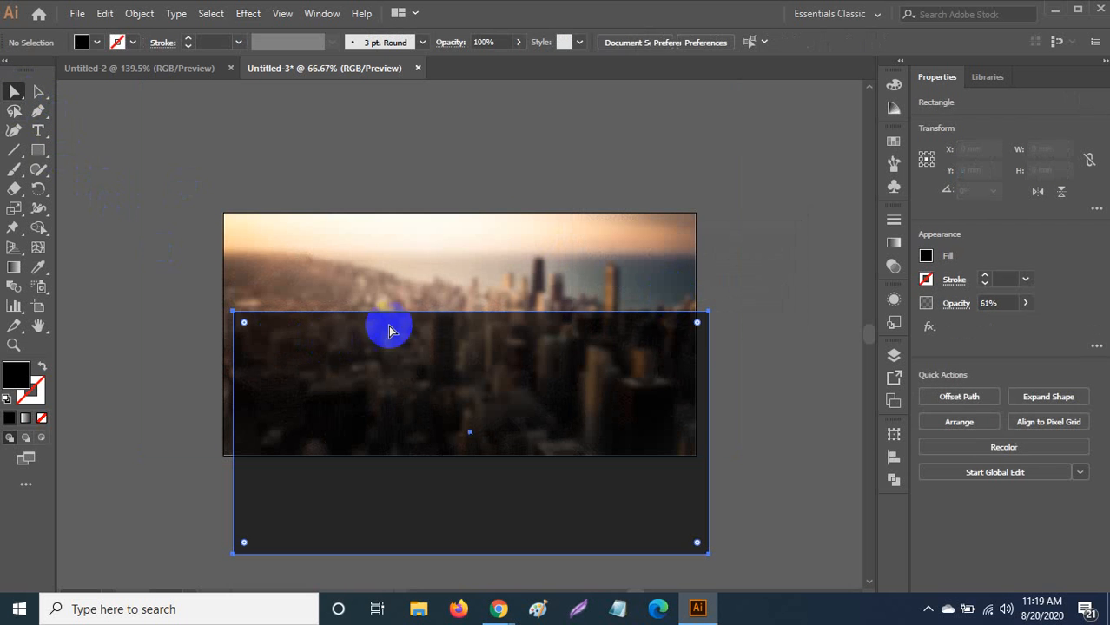
left_click(741, 43)
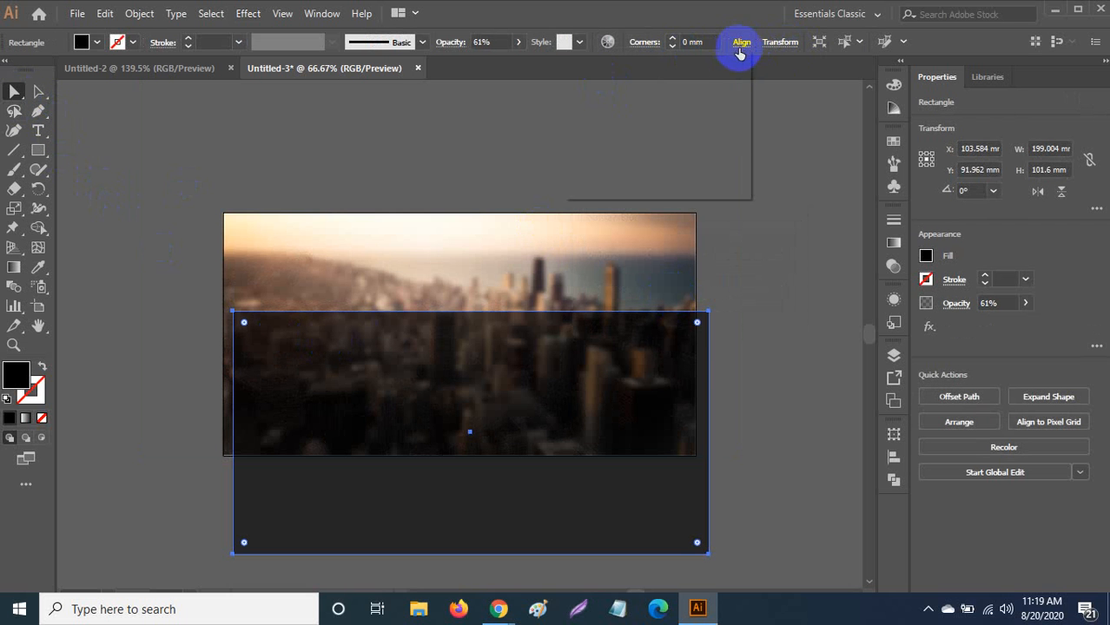
left_click(607, 88)
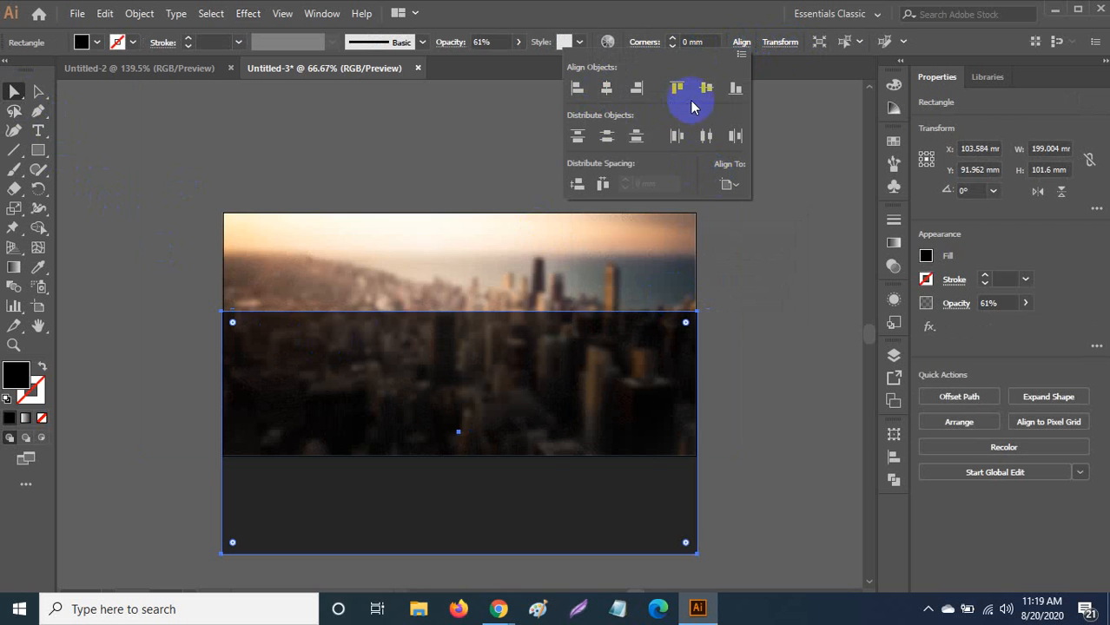
left_click(706, 87)
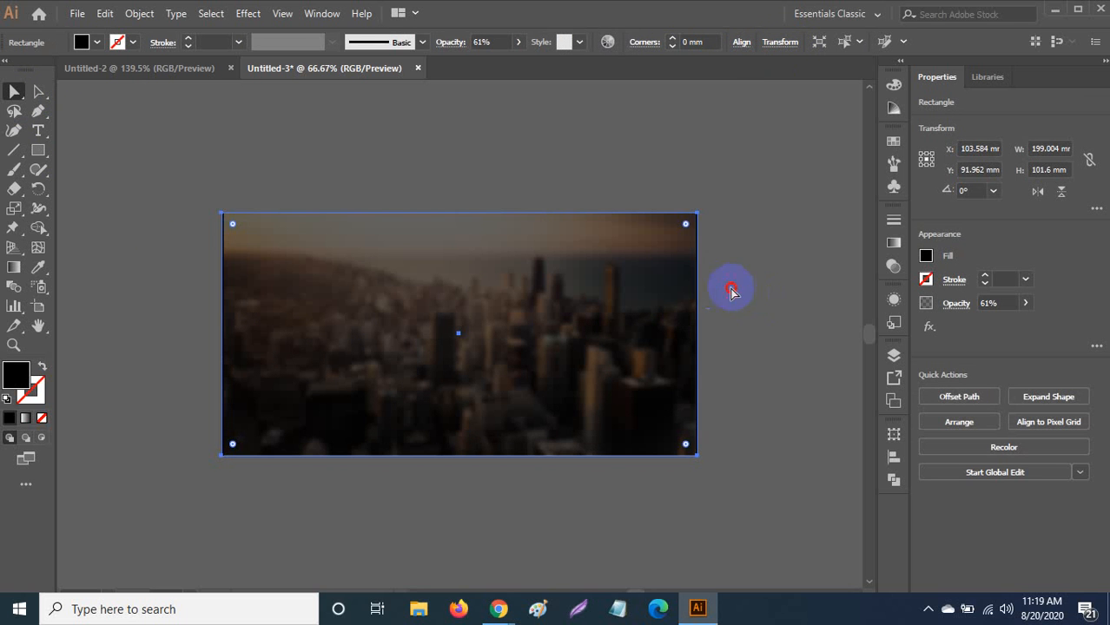
left_click_drag(732, 290, 784, 319)
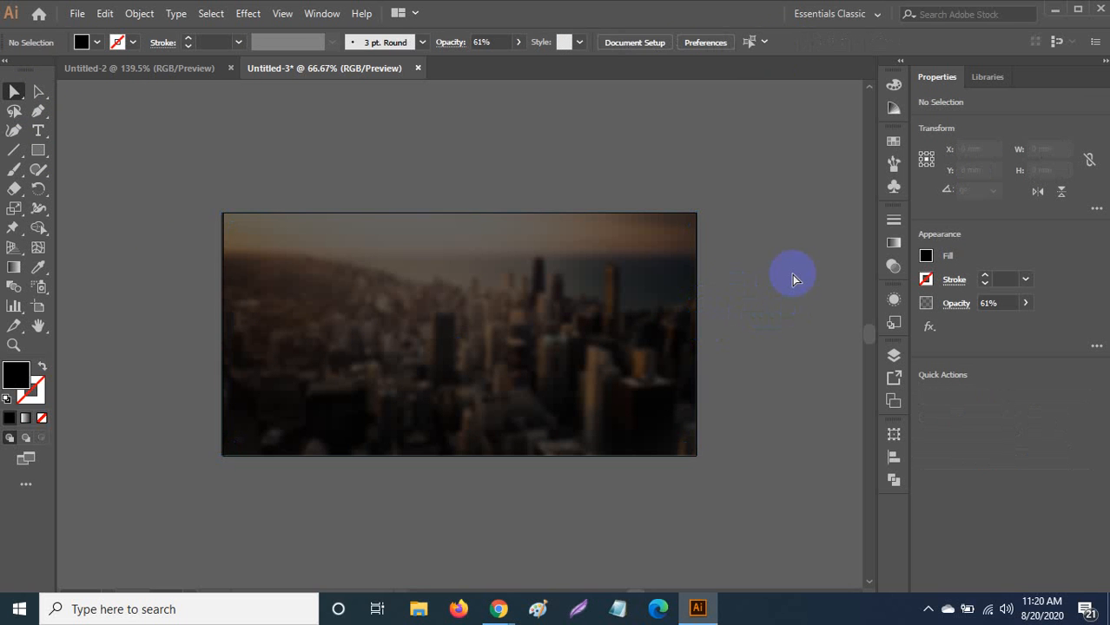
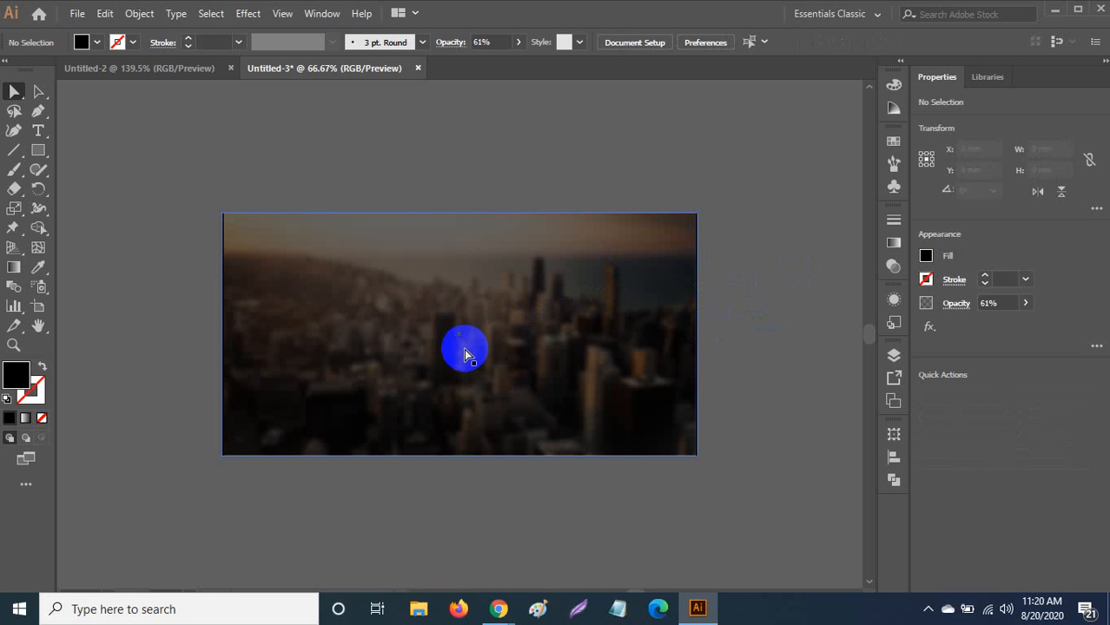
Switch to the Type tool (T) to start adding text over the skyline.
key("t")
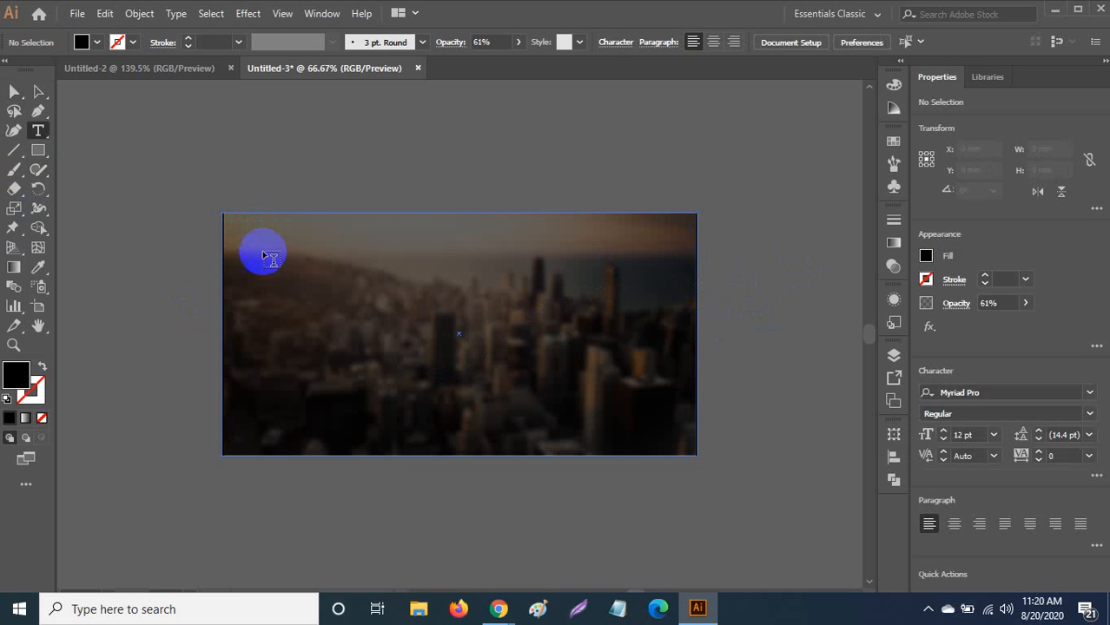
left_click_drag(261, 256, 664, 419)
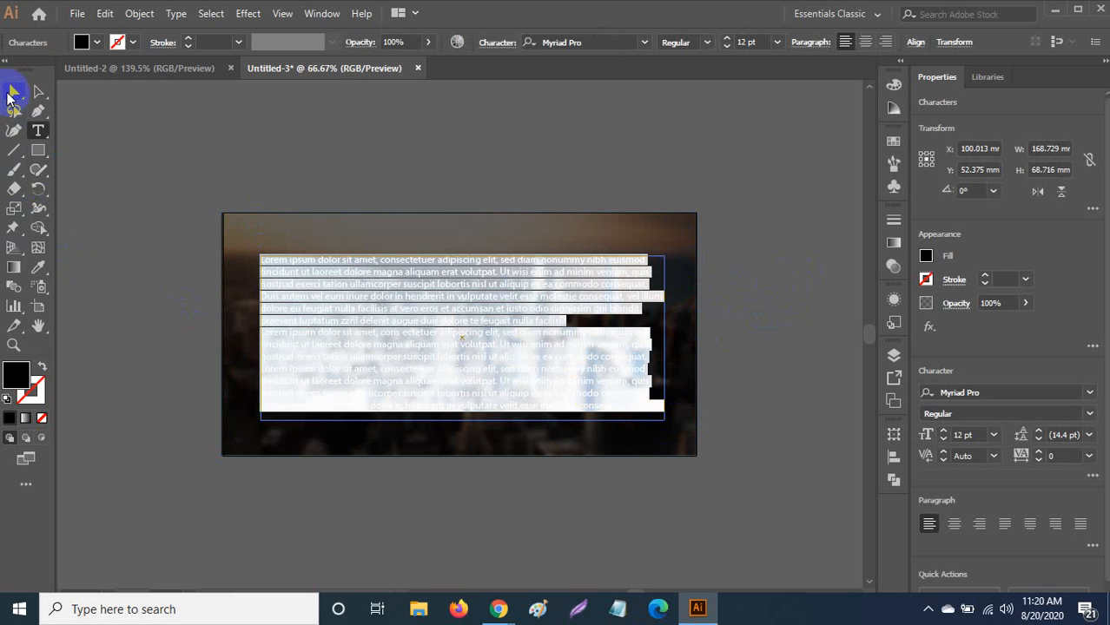
double_click(15, 374)
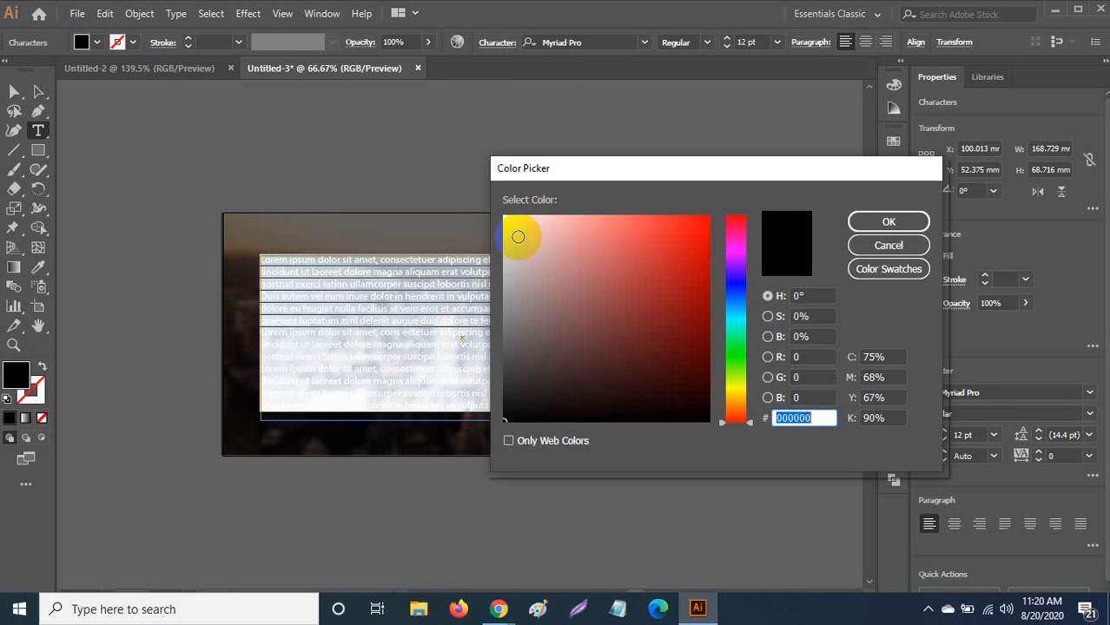
left_click(506, 219)
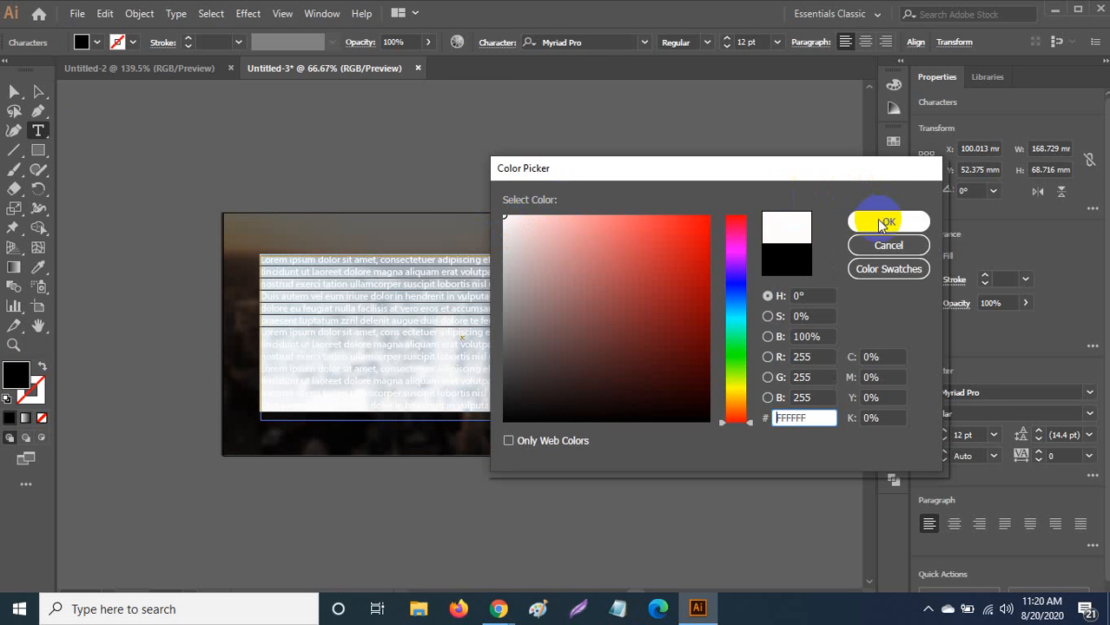
left_click(882, 224)
left_click(13, 91)
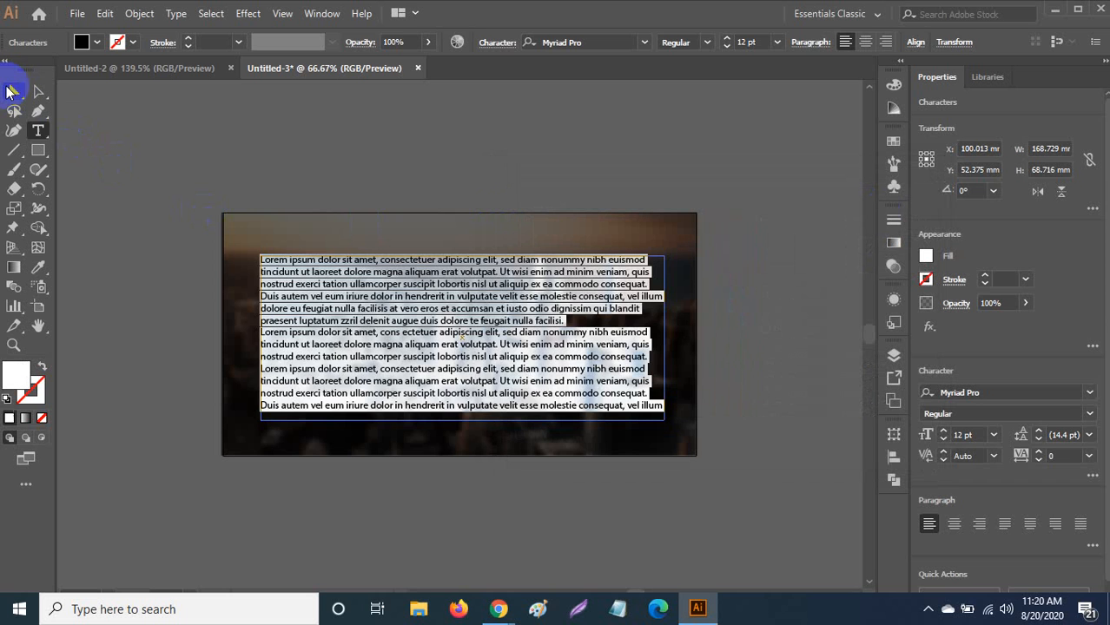
left_click(280, 149)
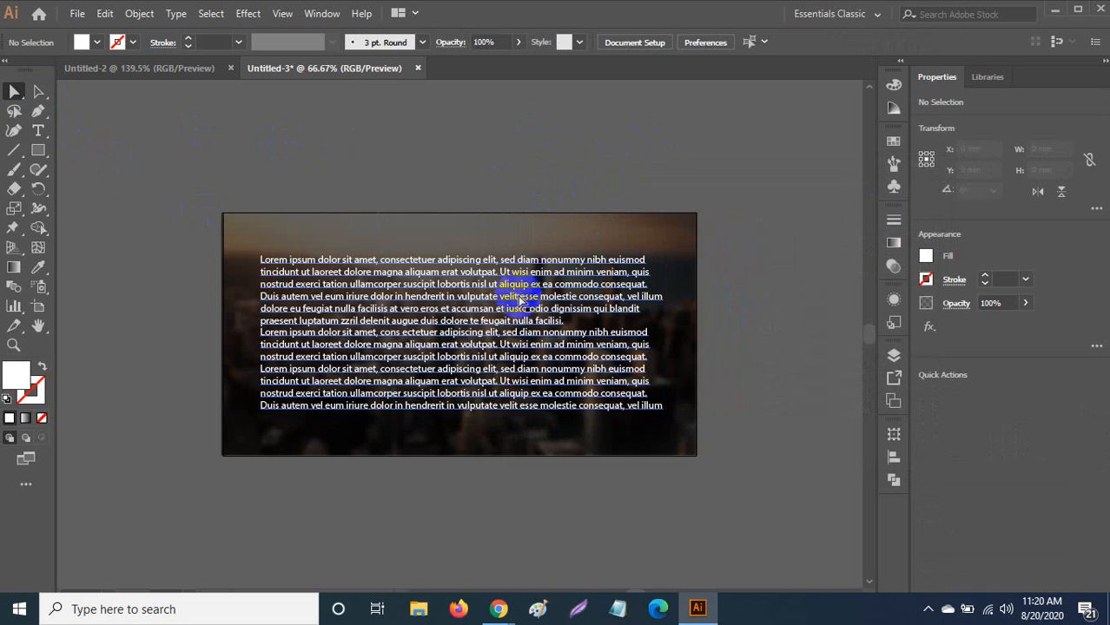
left_click(610, 350)
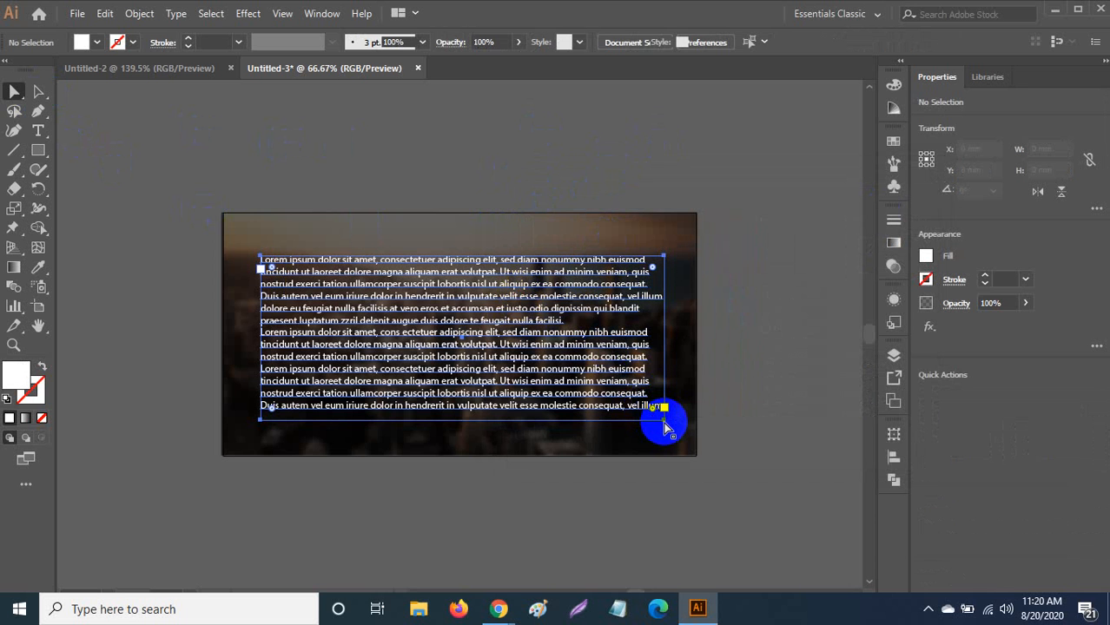
left_click(665, 415)
double_click(664, 414)
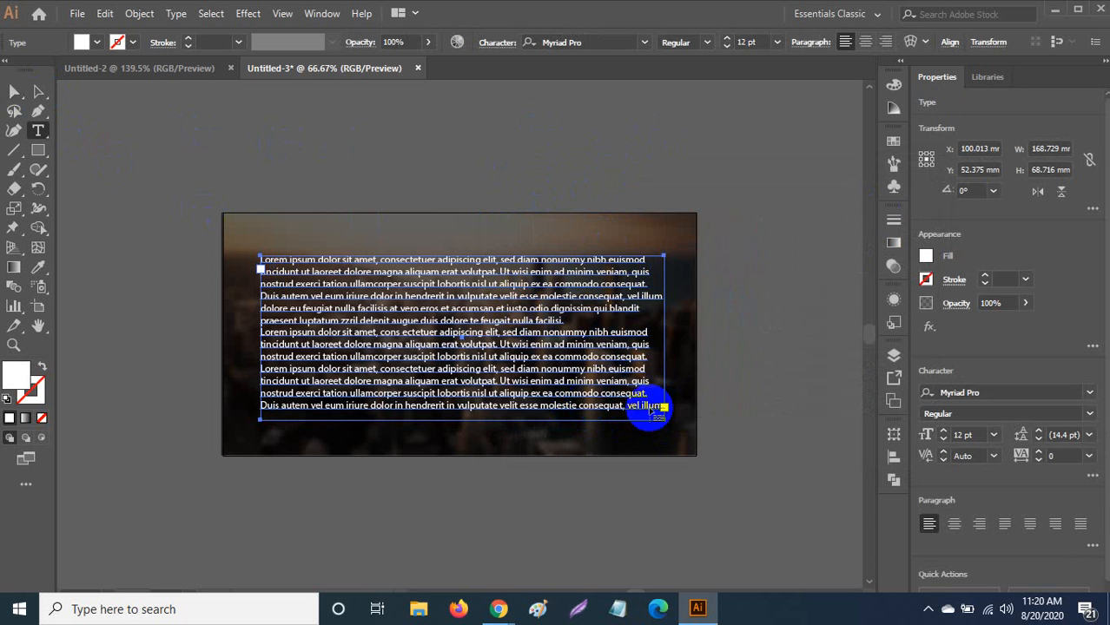
left_click_drag(665, 423, 746, 491)
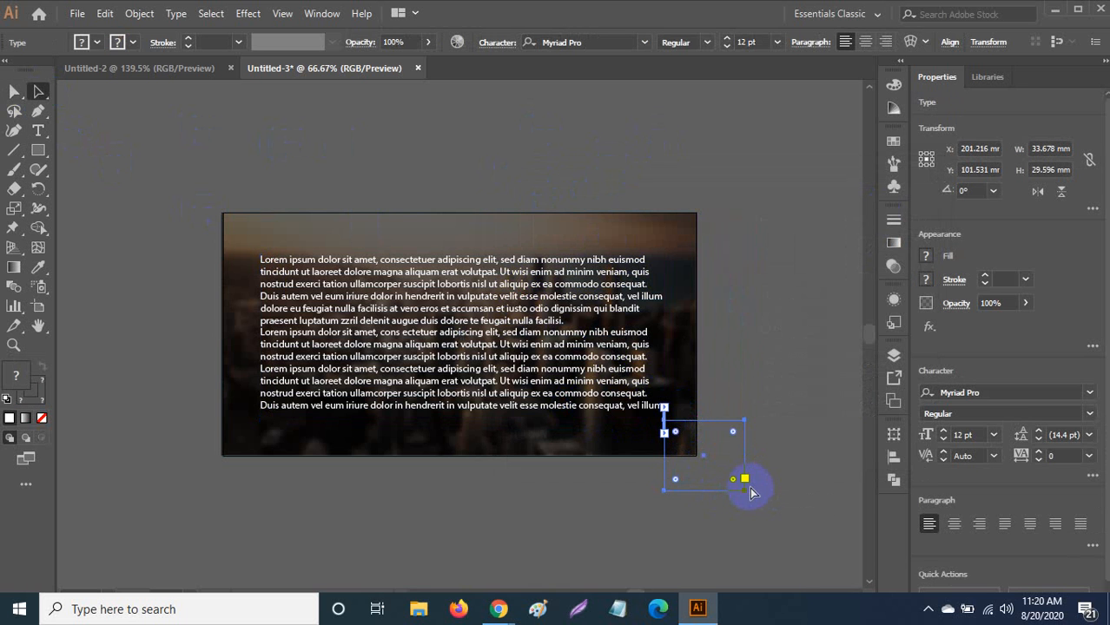
key("ctrl+z")
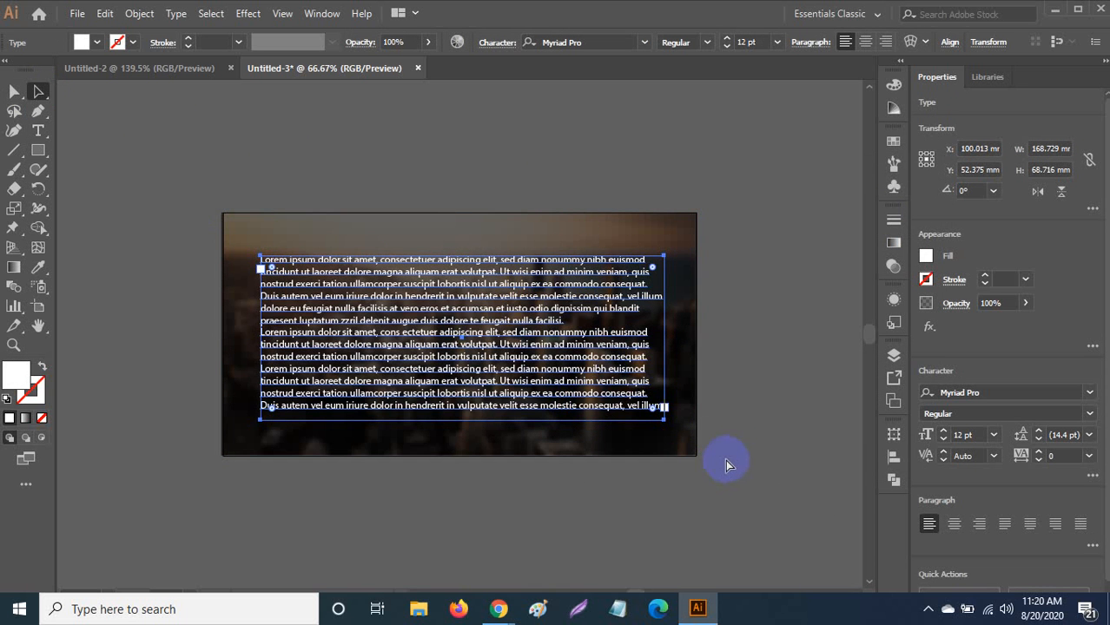
key("ctrl+z")
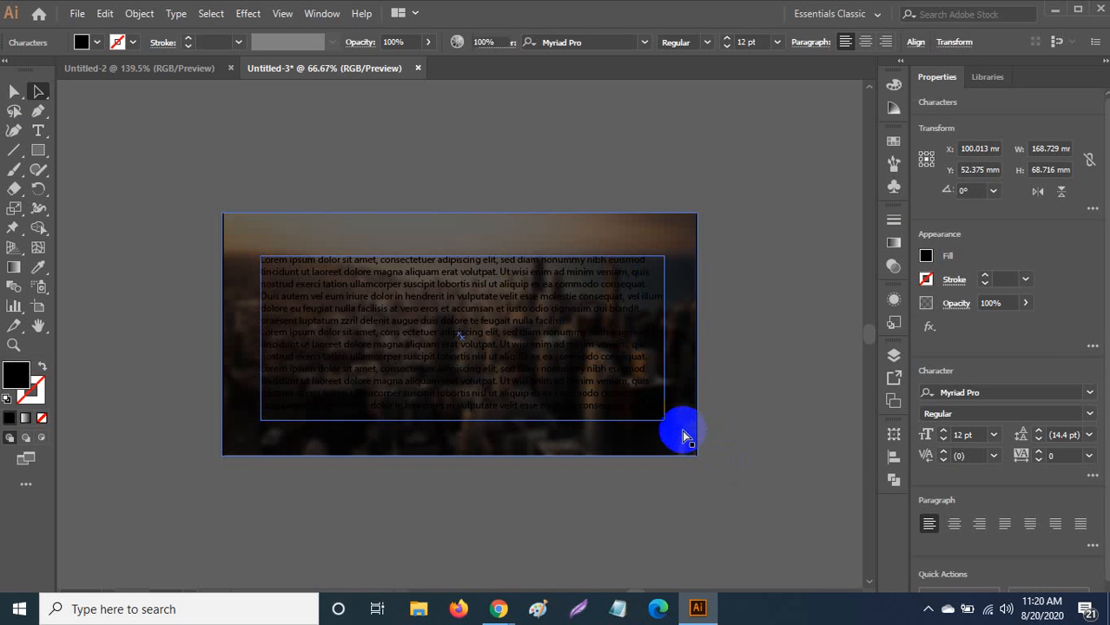
key("Delete")
left_click(38, 131)
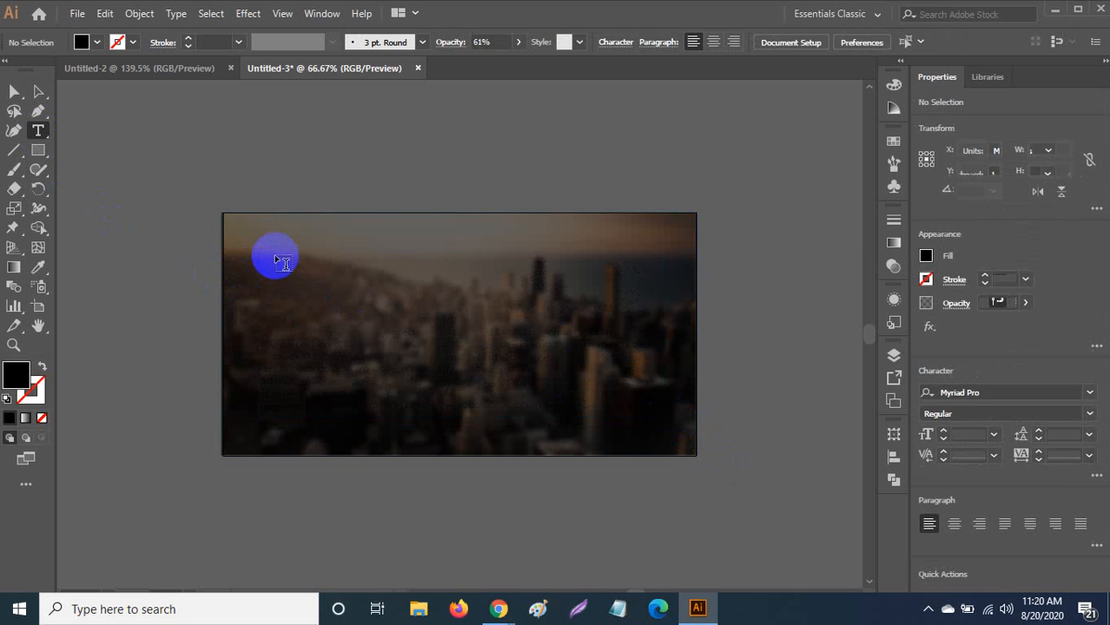
Draw a small type area near the top-left and trim the placeholder to 'Lorem ipsum'.
left_click_drag(265, 253, 415, 295)
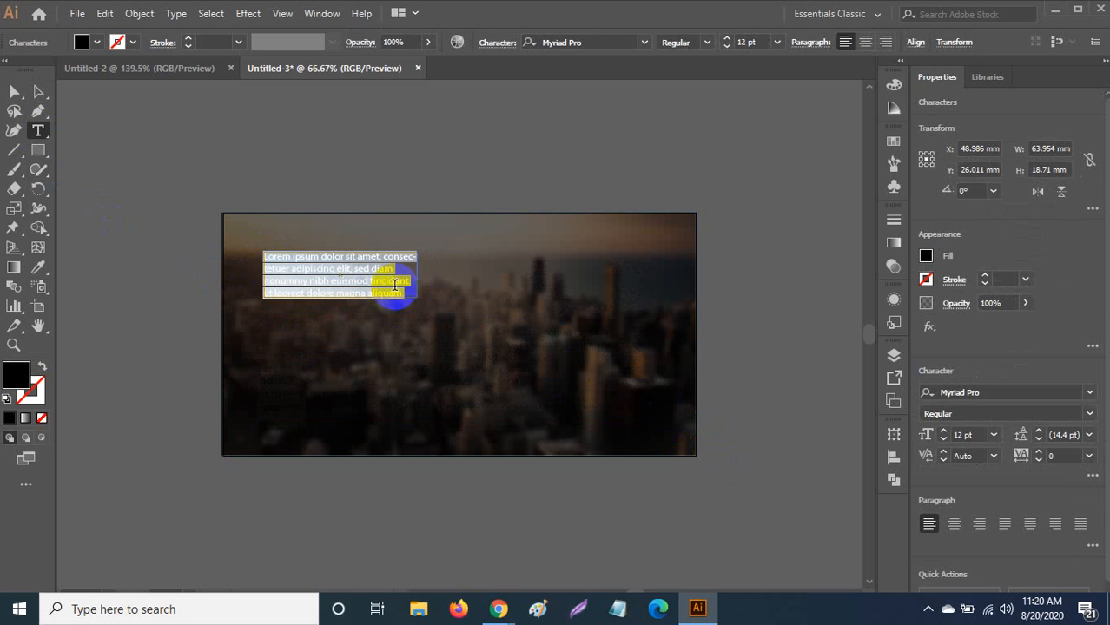
left_click(349, 257)
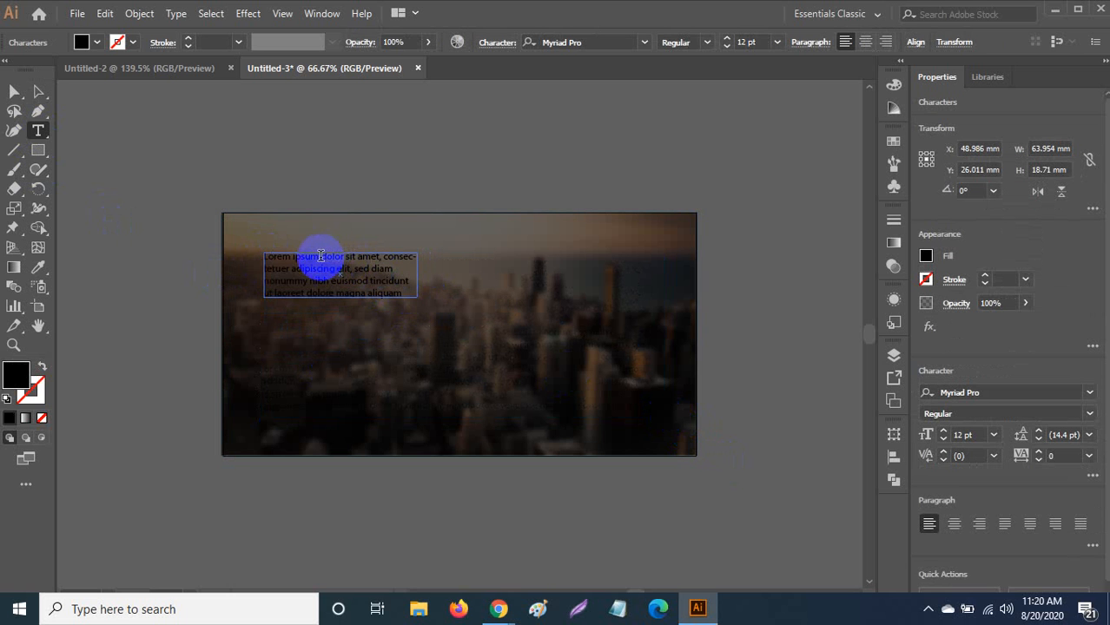
left_click_drag(321, 256, 436, 360)
key("BackSpace")
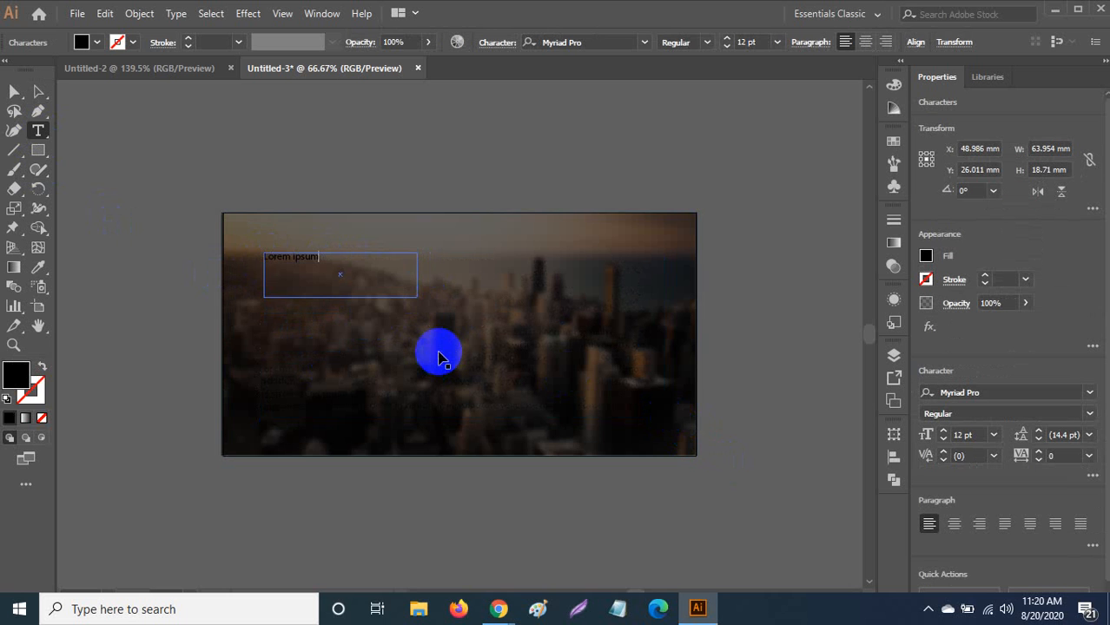
key("ctrl+a")
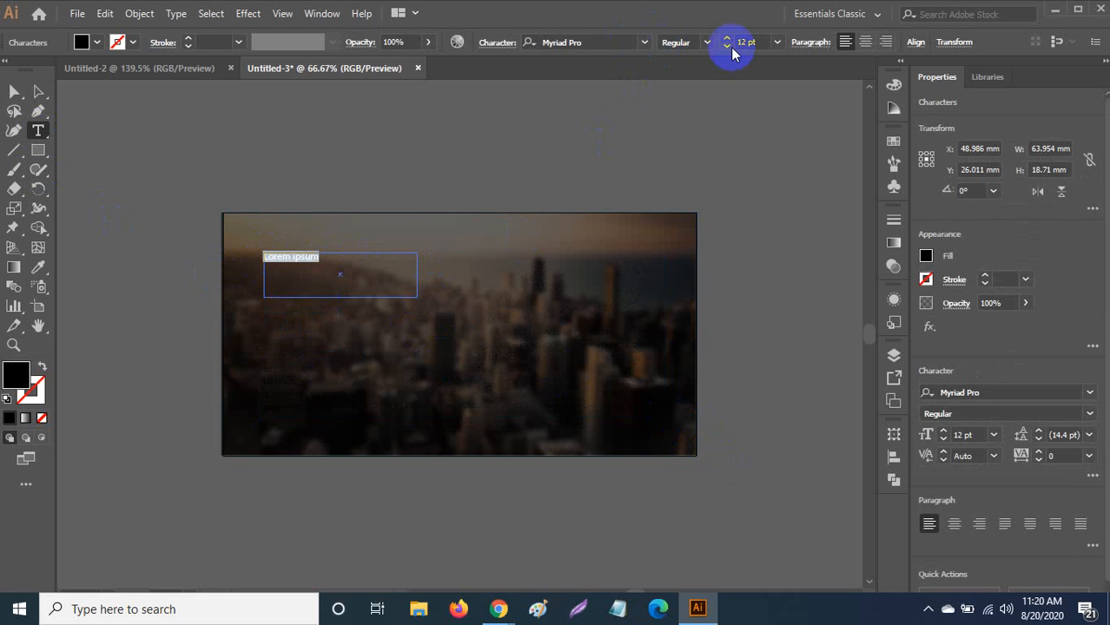
Format the heading as 48 pt Roboto Bold.
left_click(777, 42)
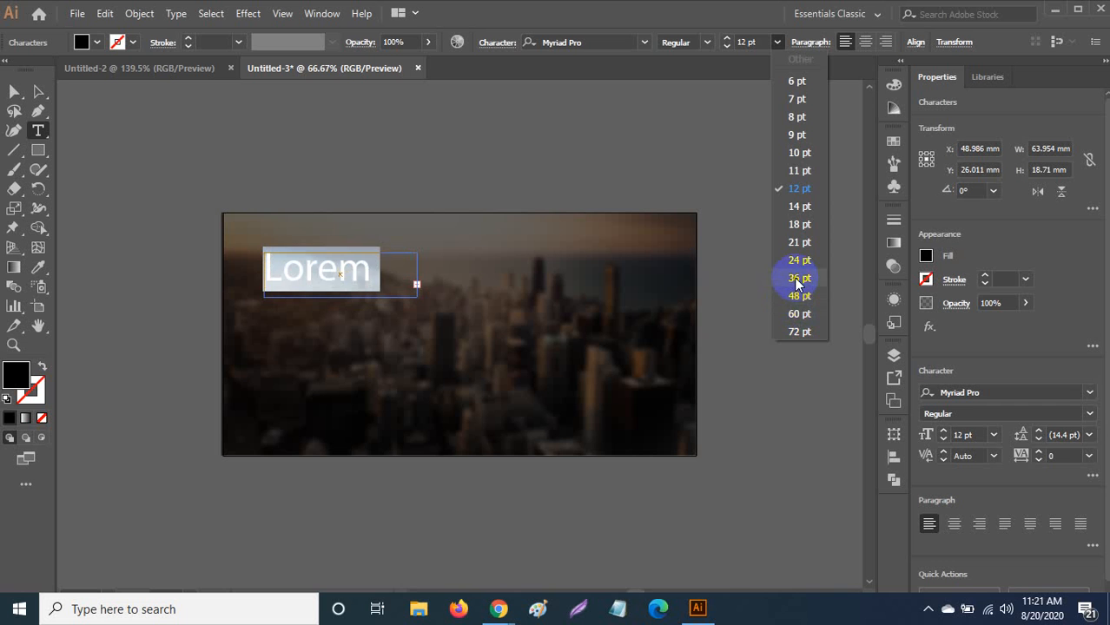
left_click(800, 296)
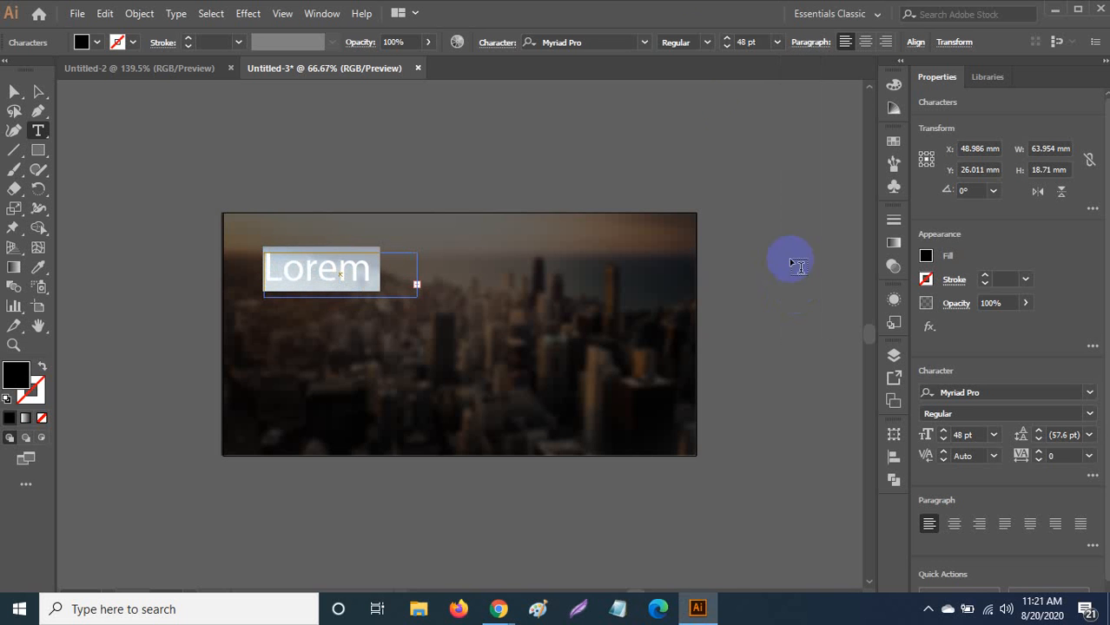
left_click(708, 52)
left_click(609, 39)
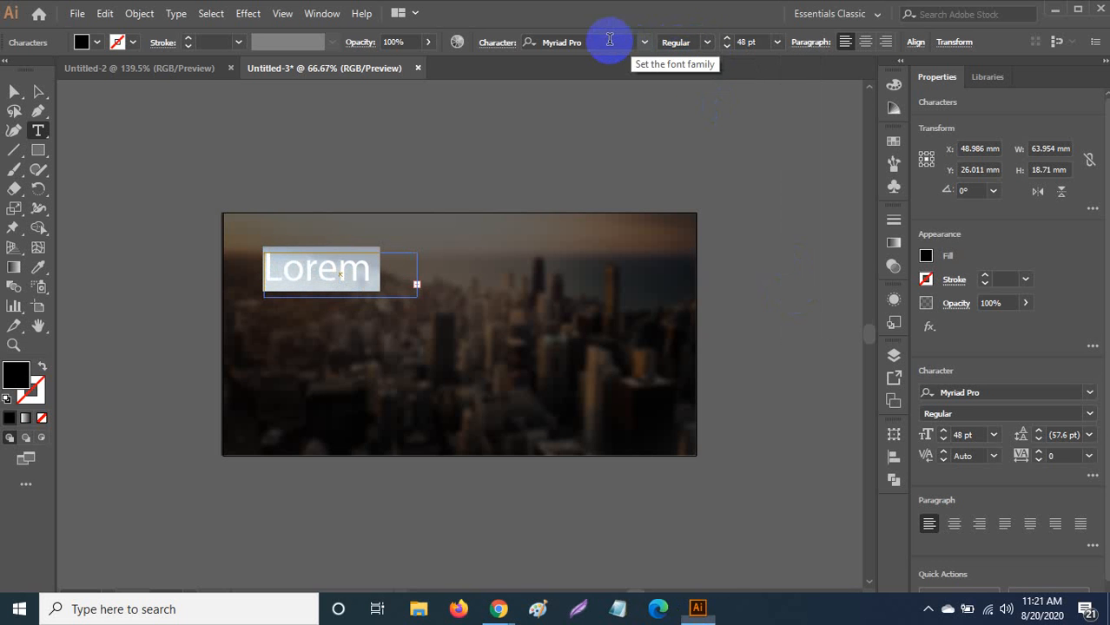
left_click(610, 39)
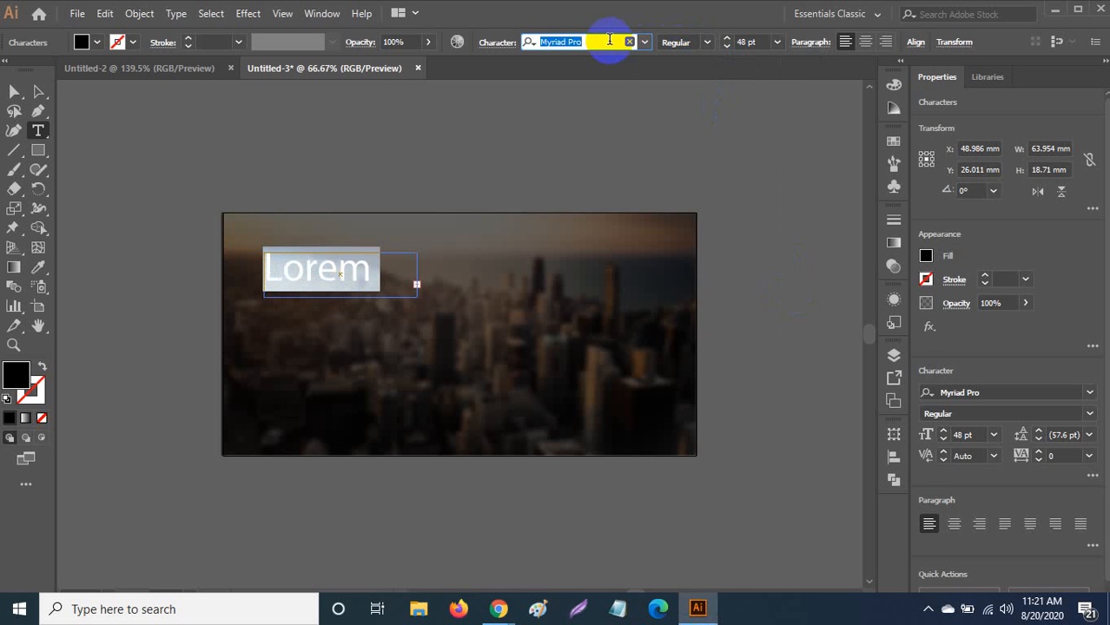
type("Roboto")
key("Return")
left_click(707, 42)
left_click(685, 203)
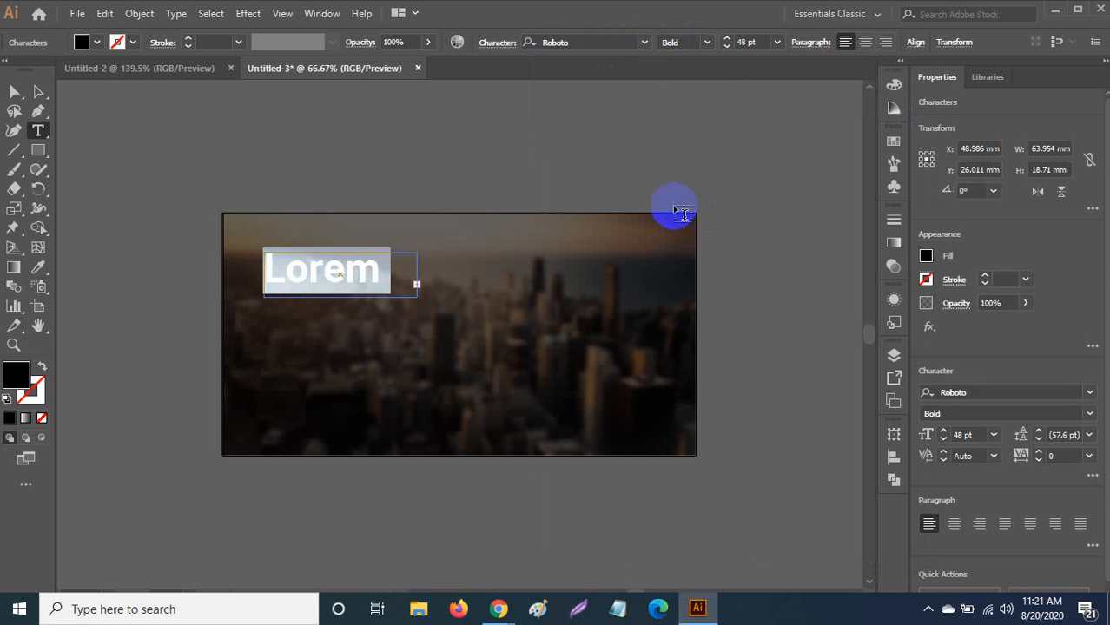
left_click(13, 91)
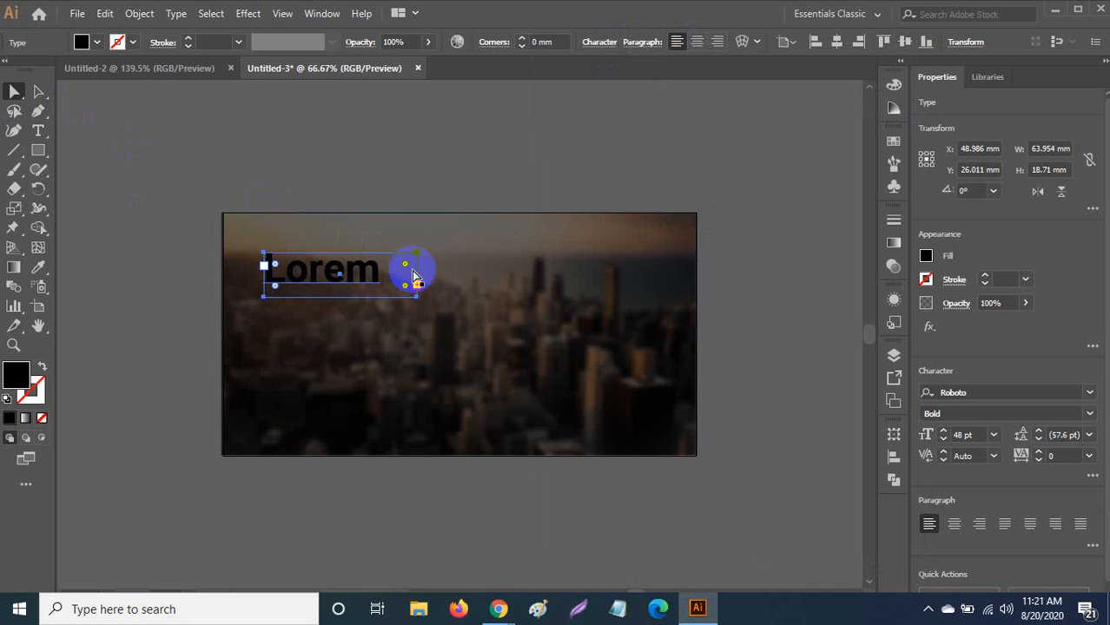
Widen the headline frame so 'Lorem ipsum' fits on one line.
left_click_drag(417, 302, 474, 307)
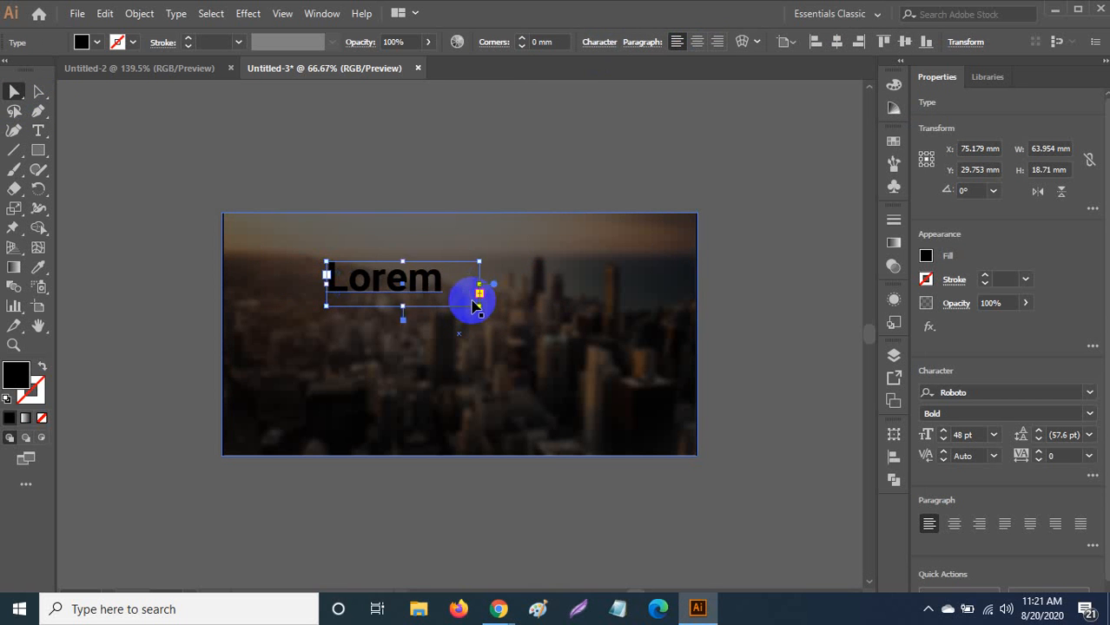
key("ctrl+z")
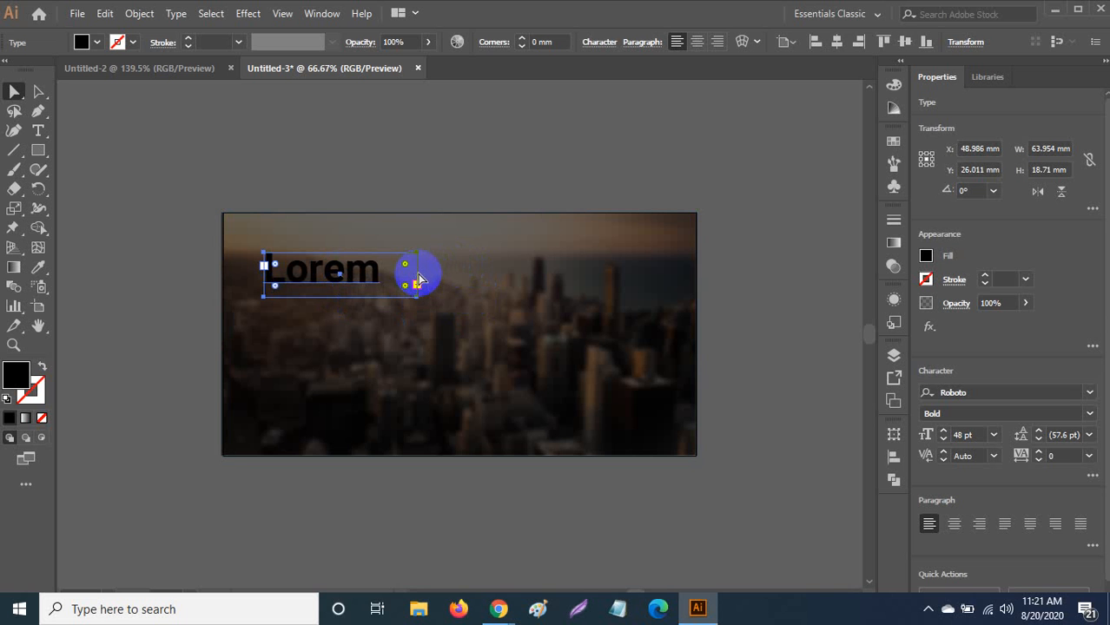
left_click(37, 93)
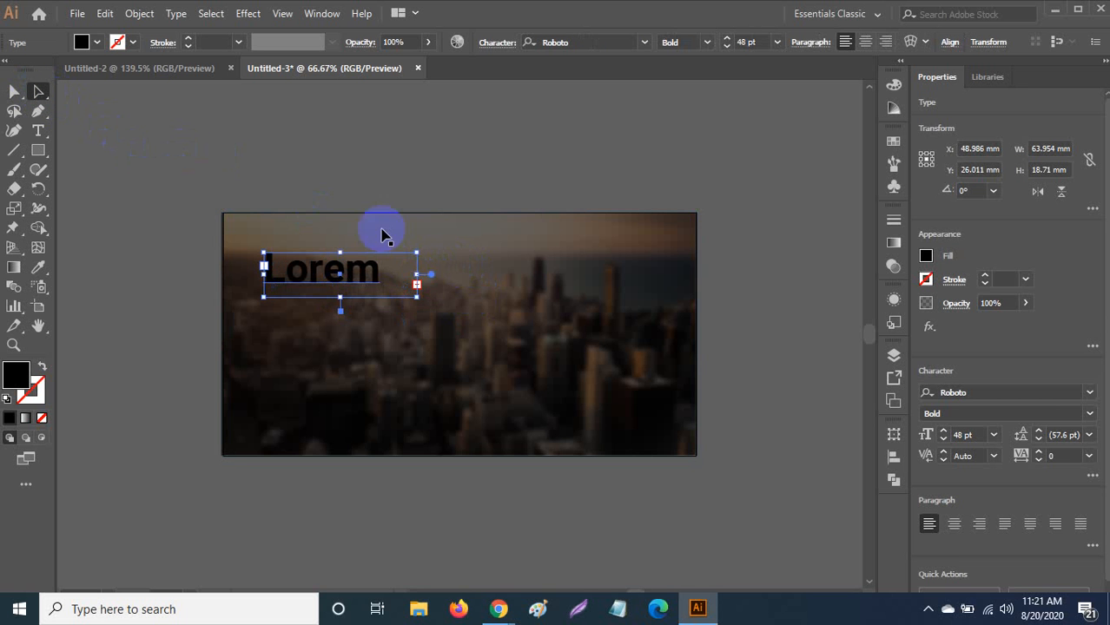
left_click_drag(421, 277, 514, 280)
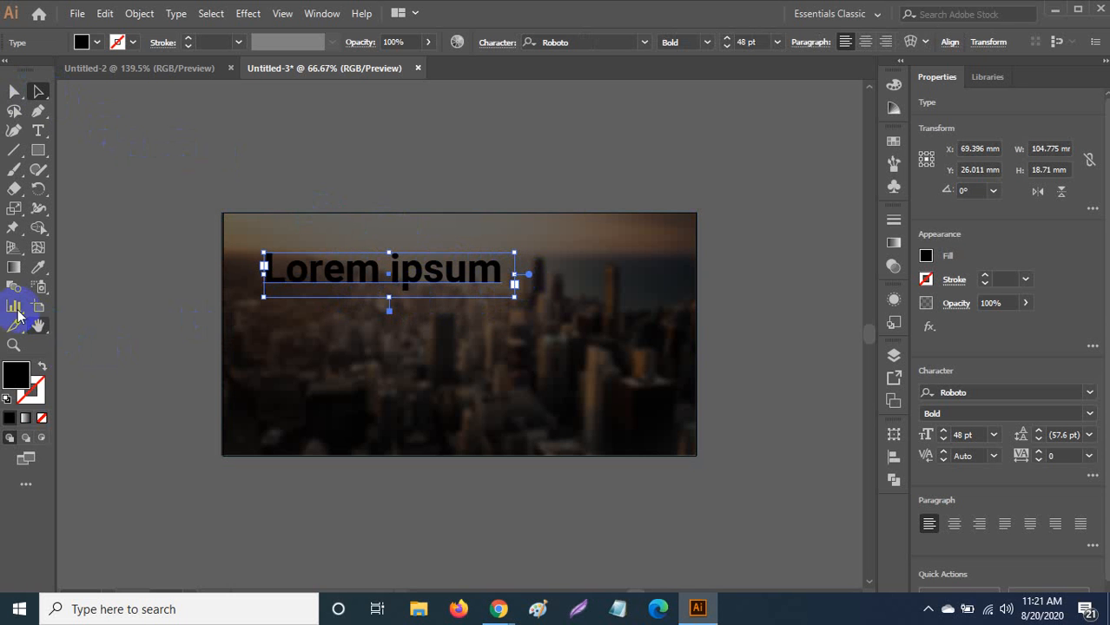
Colour the headline text white (FFFFFF).
left_click(18, 382)
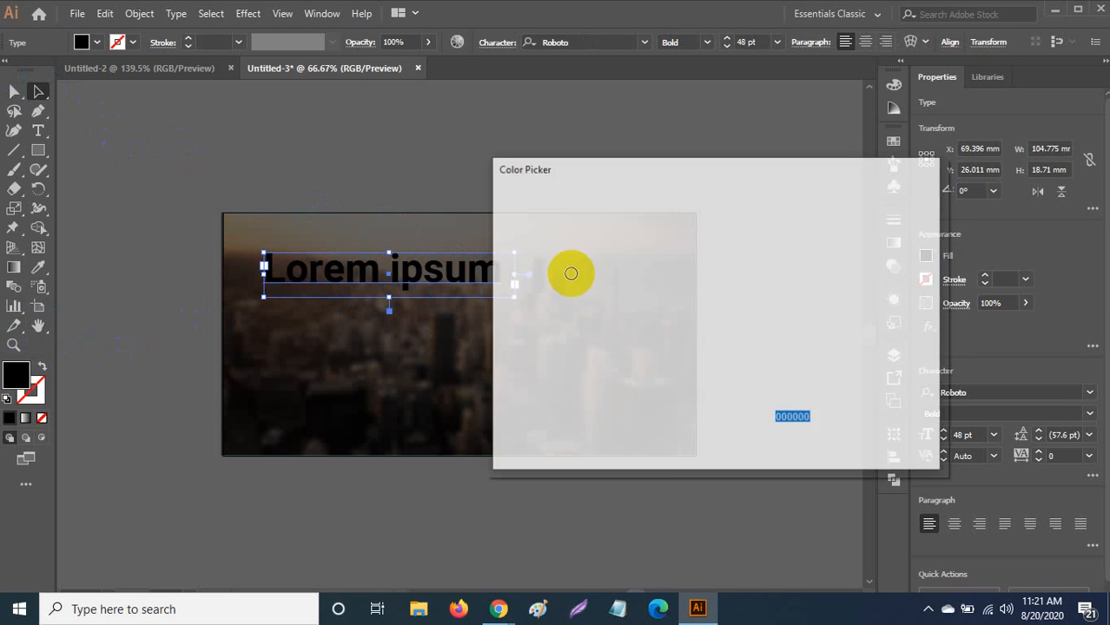
left_click(498, 211)
left_click(887, 222)
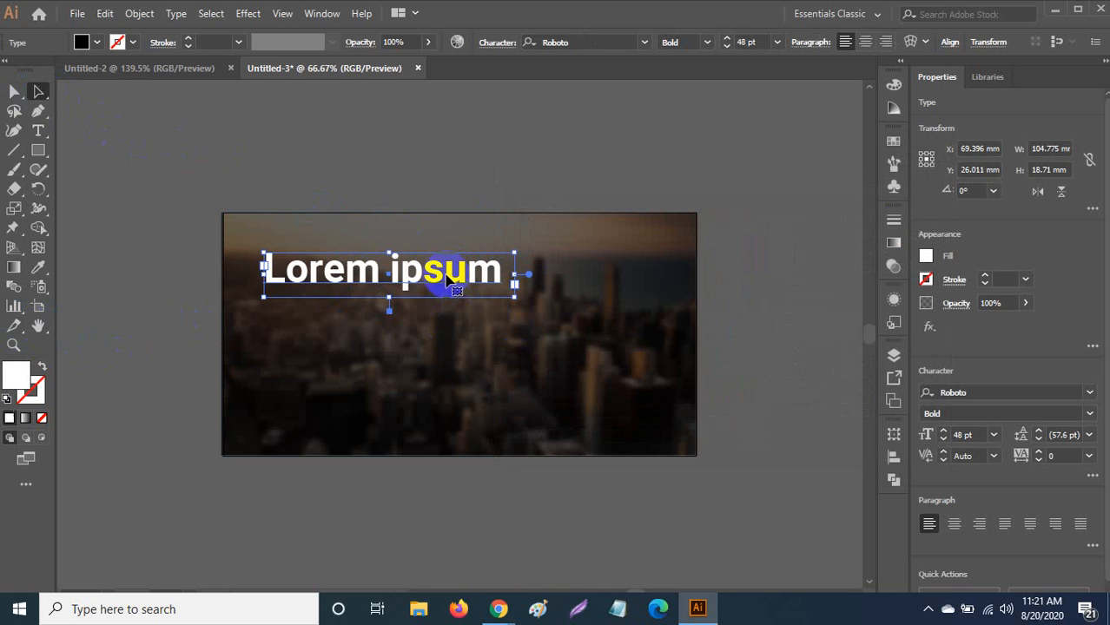
left_click(36, 152)
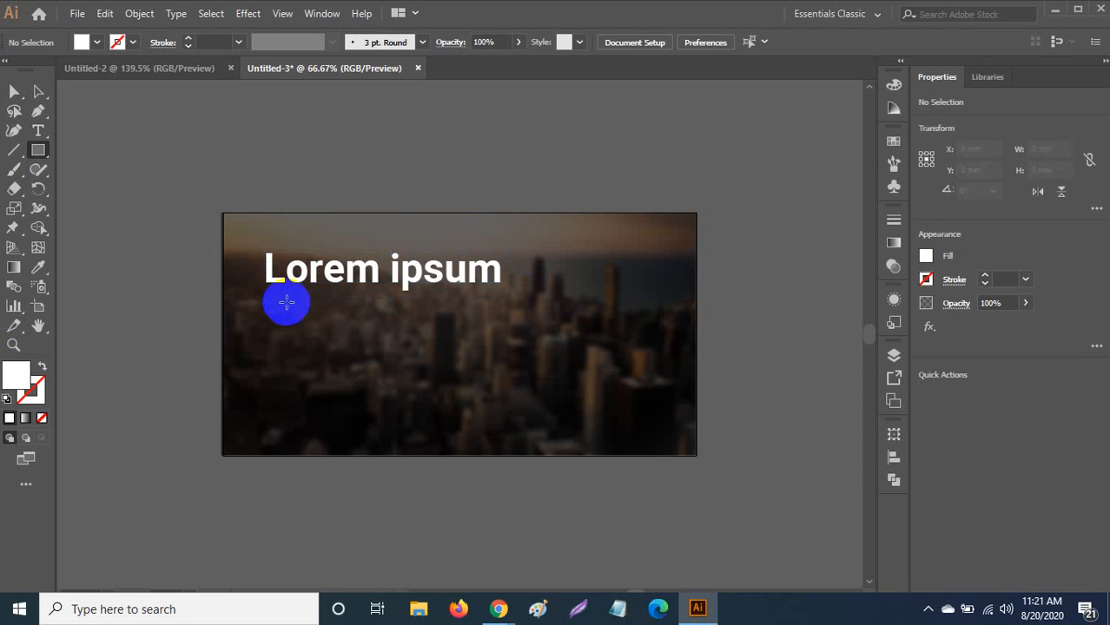
Draw a thin 88 × 2 mm underline bar below the headline and nudge it into place.
left_click_drag(264, 298, 503, 302)
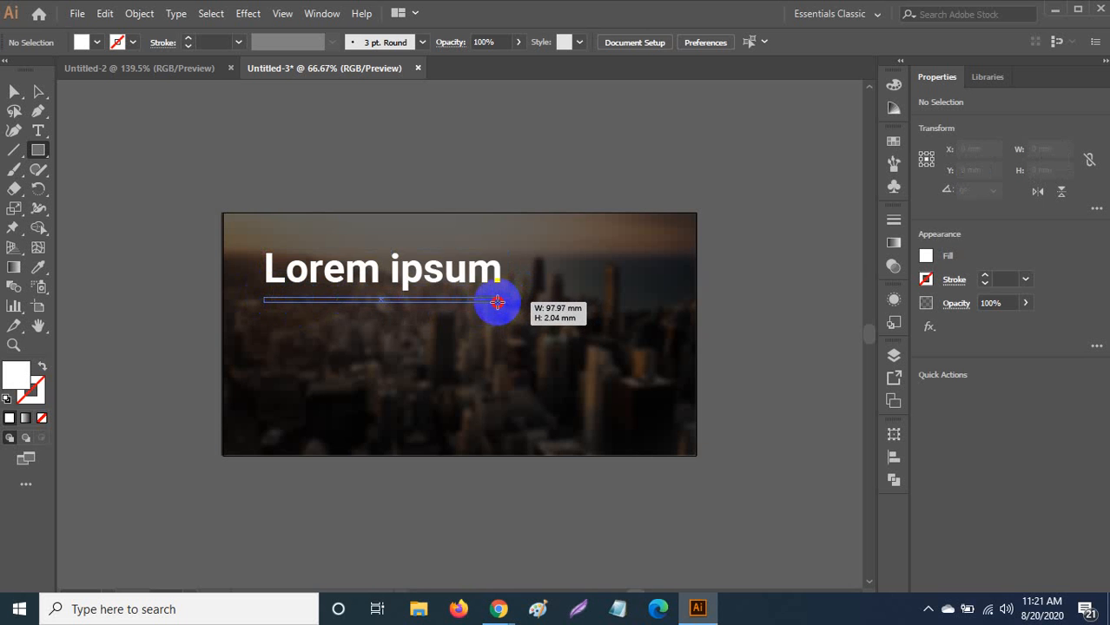
left_click_drag(496, 302, 475, 301)
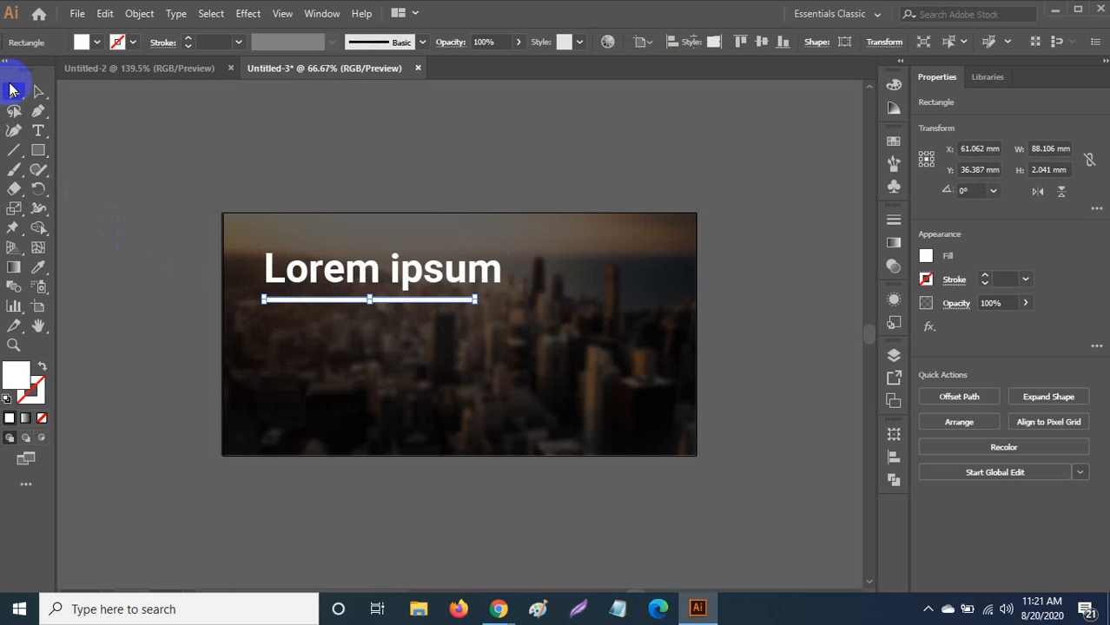
left_click(13, 92)
key("Up")
key("Up")
key("Up")
key("Up")
key("Up")
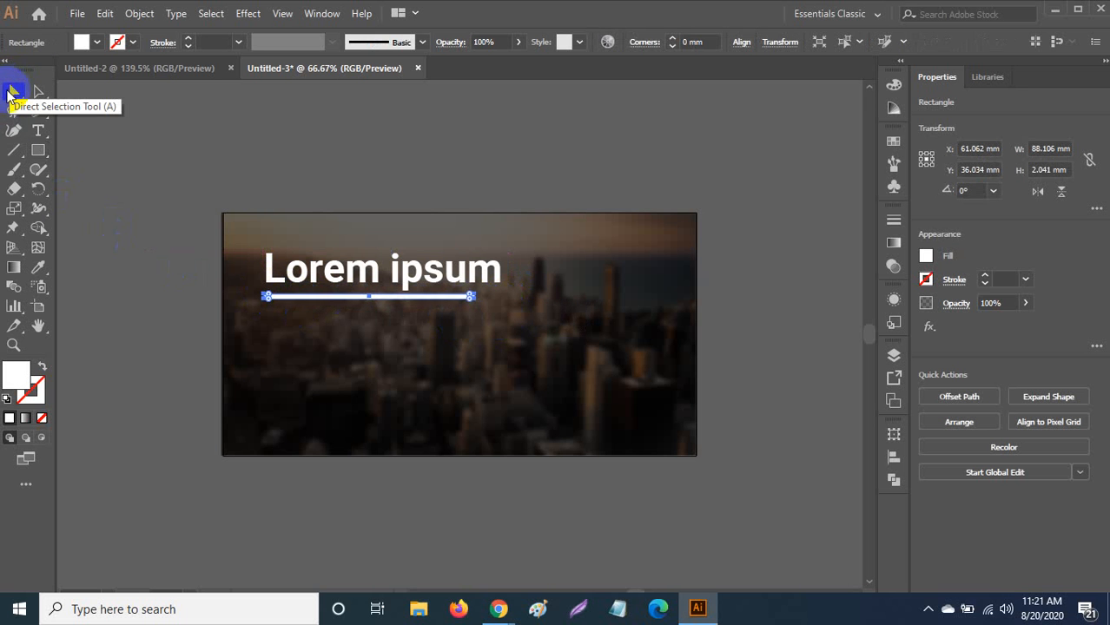
left_click(40, 94)
key("Up")
key("Up")
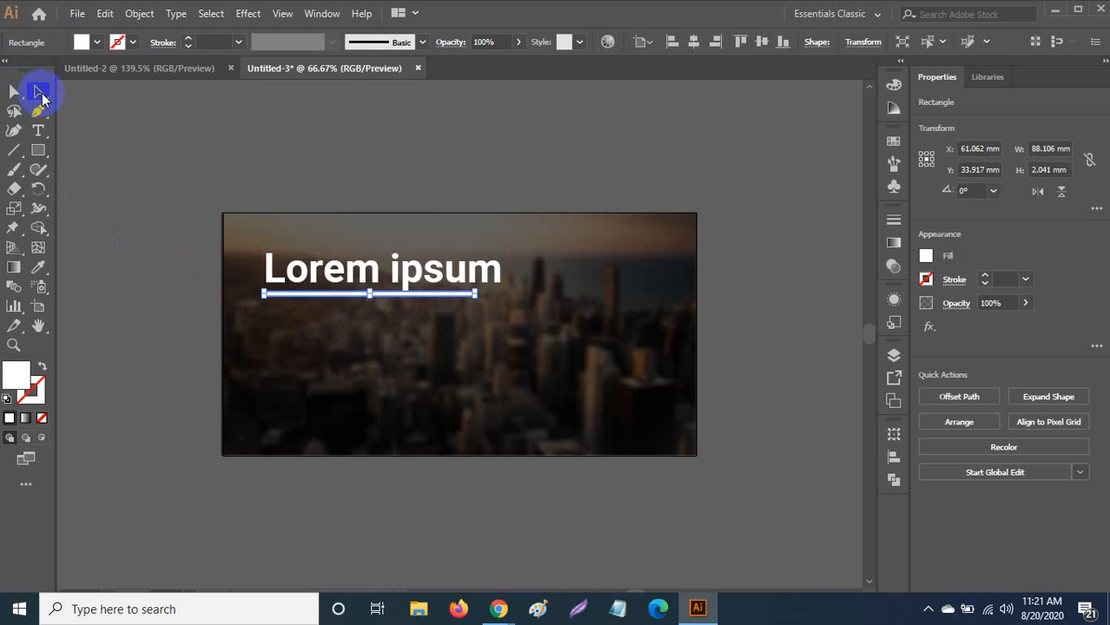
key("Down")
key("Down")
key("Down")
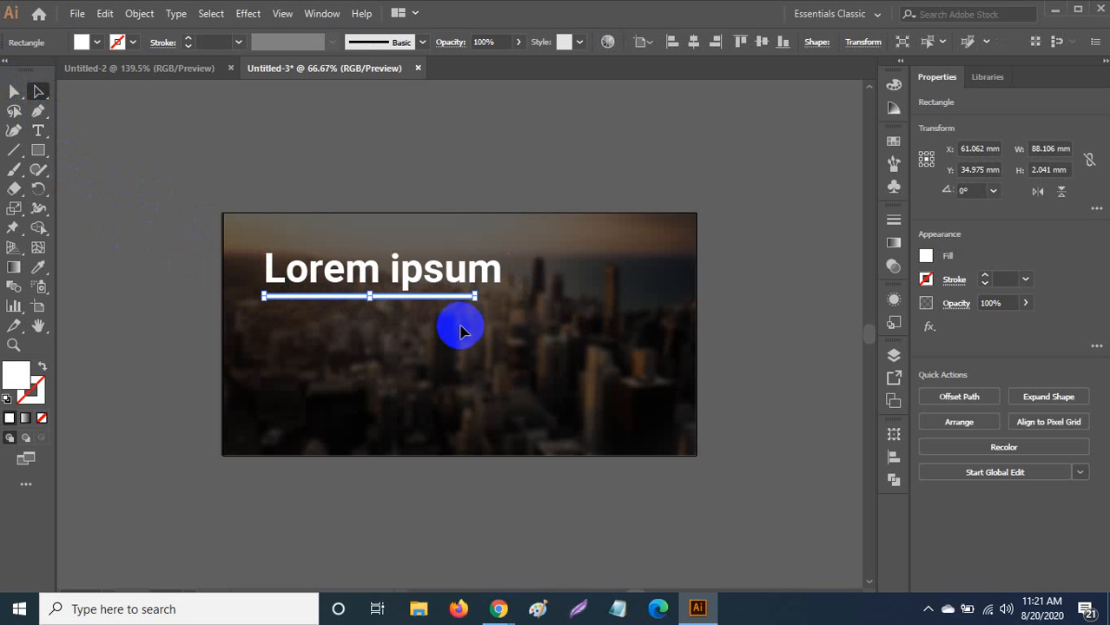
left_click(366, 314)
left_click(40, 131)
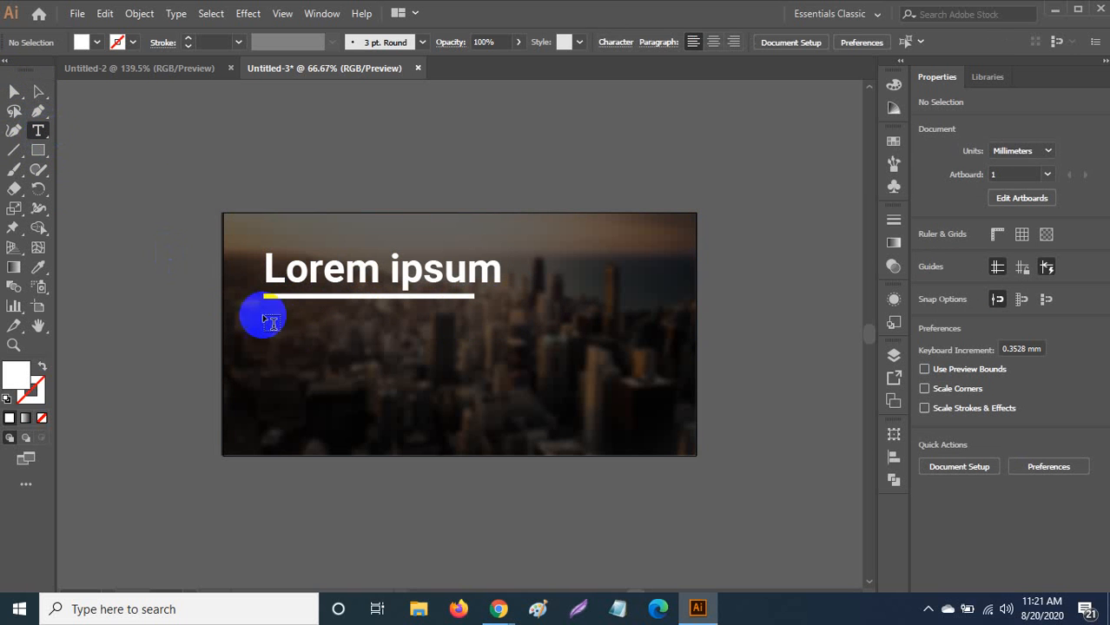
Create a body text area below the underline in 10 pt Roboto Light.
left_click_drag(270, 325, 501, 421)
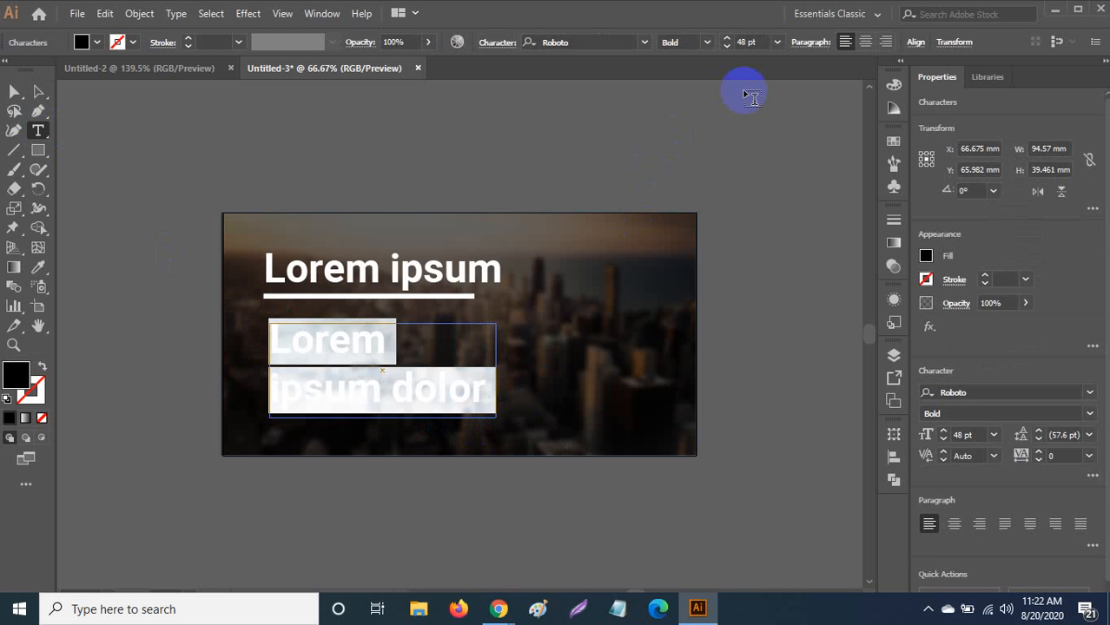
left_click(776, 42)
left_click(798, 152)
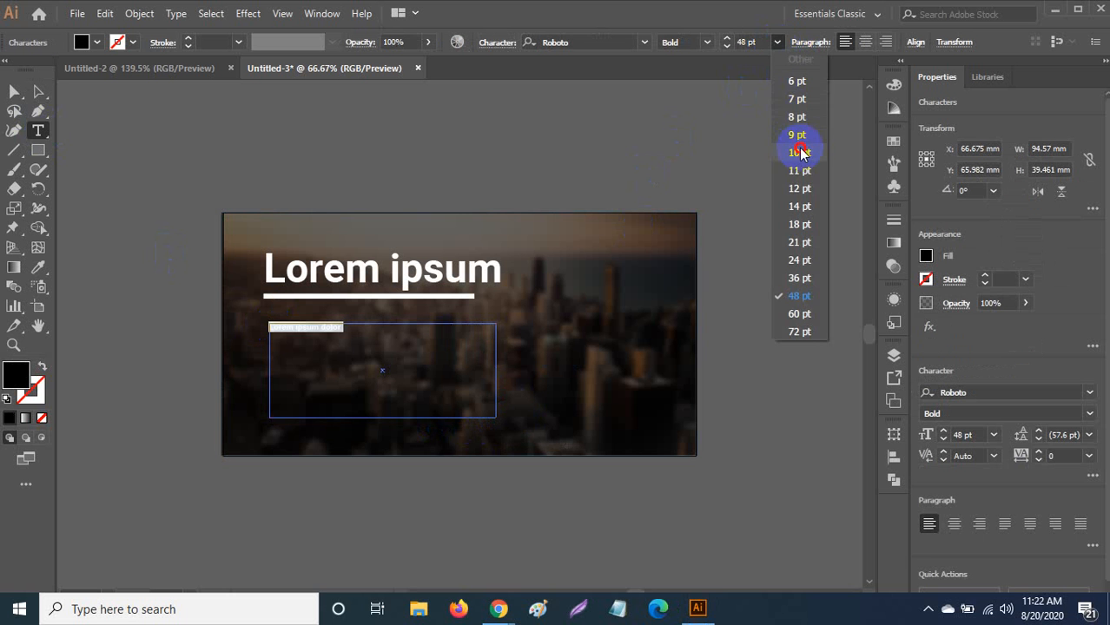
left_click(707, 41)
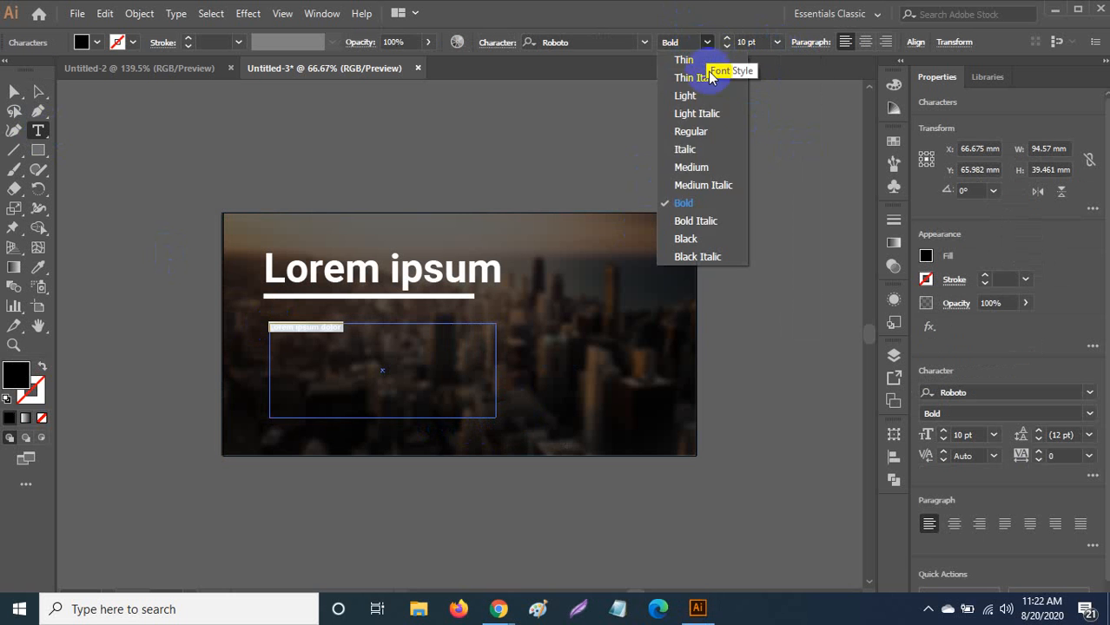
left_click(700, 95)
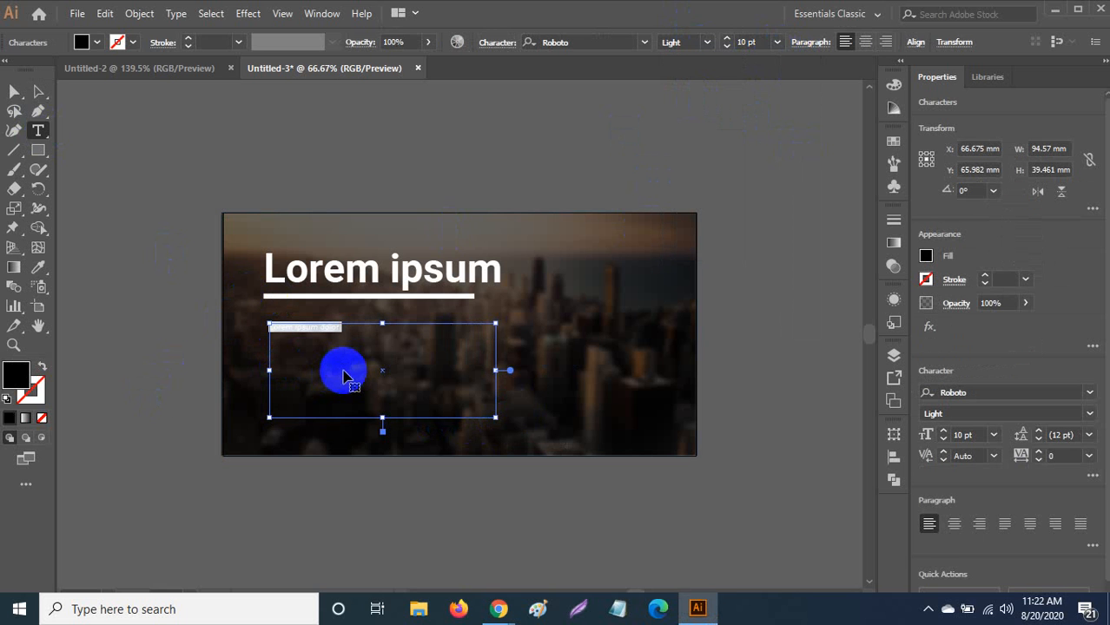
key("Escape")
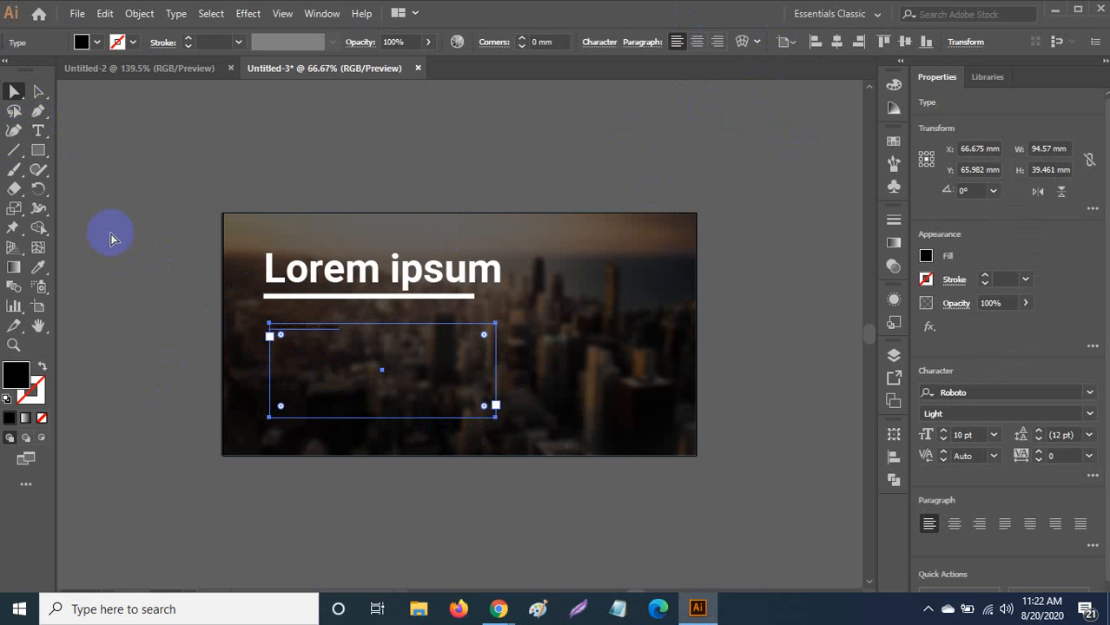
left_click(102, 225)
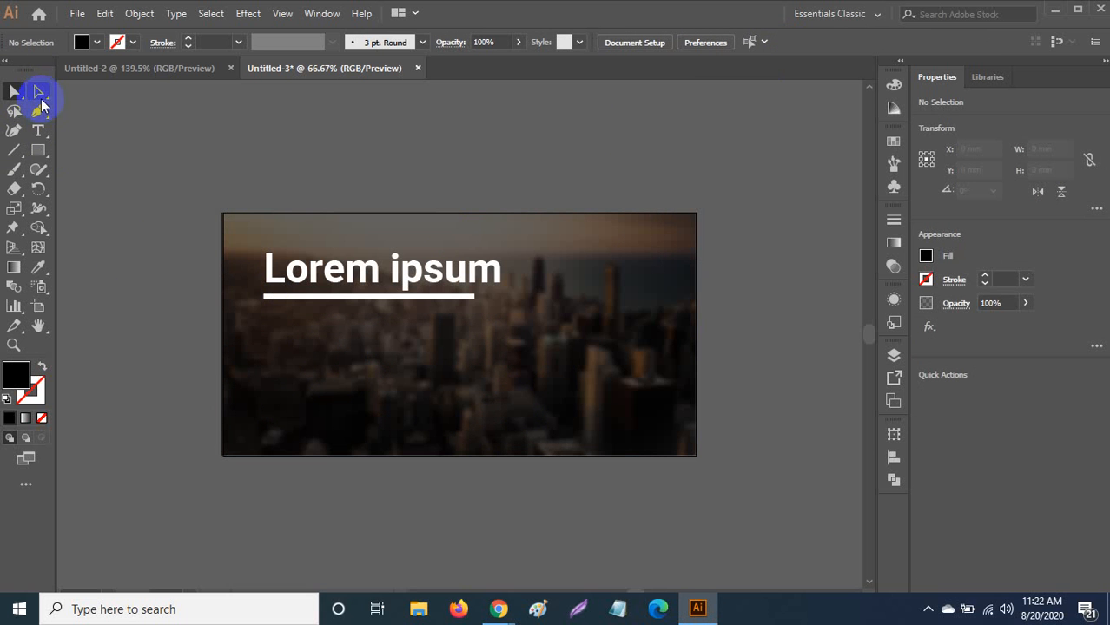
Switch between selection tools, then select and deselect the body text frame.
left_click(13, 95)
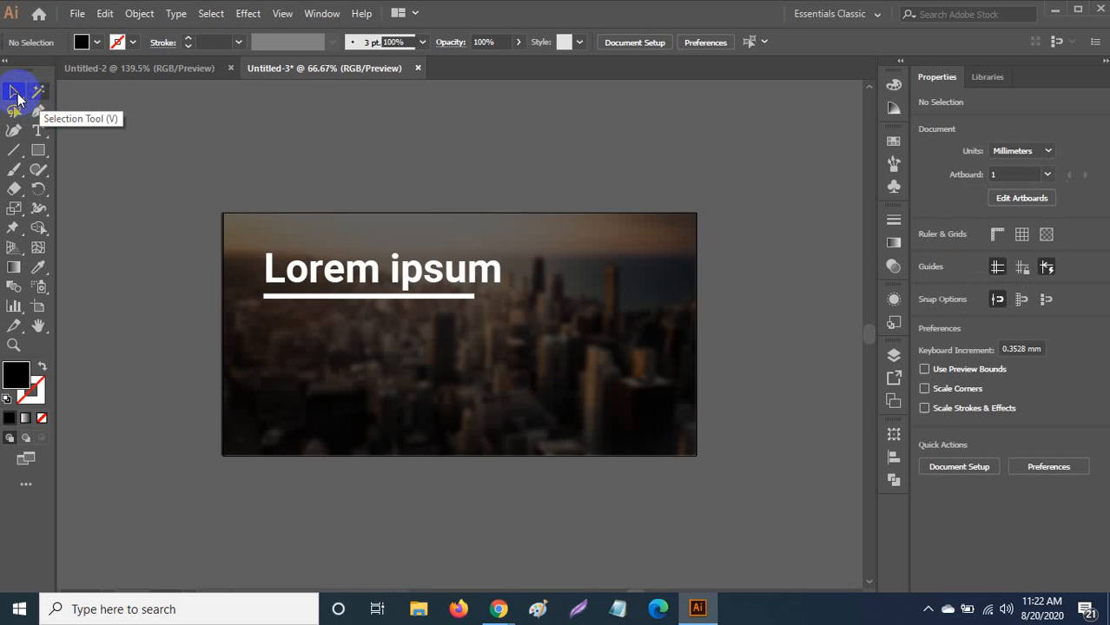
left_click(18, 96)
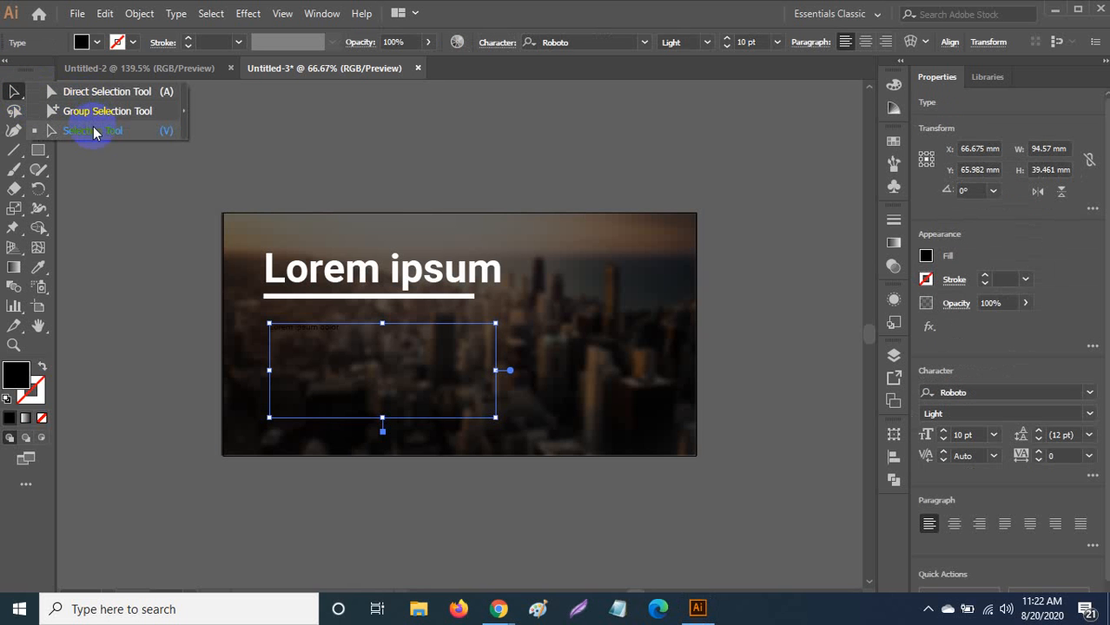
left_click(90, 93)
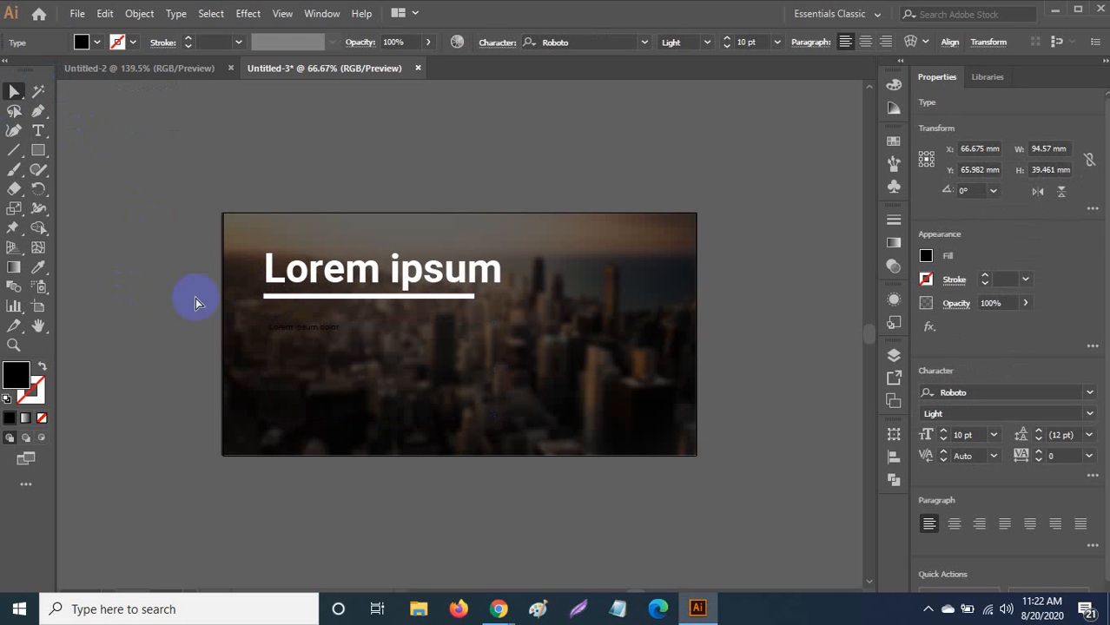
left_click(14, 92)
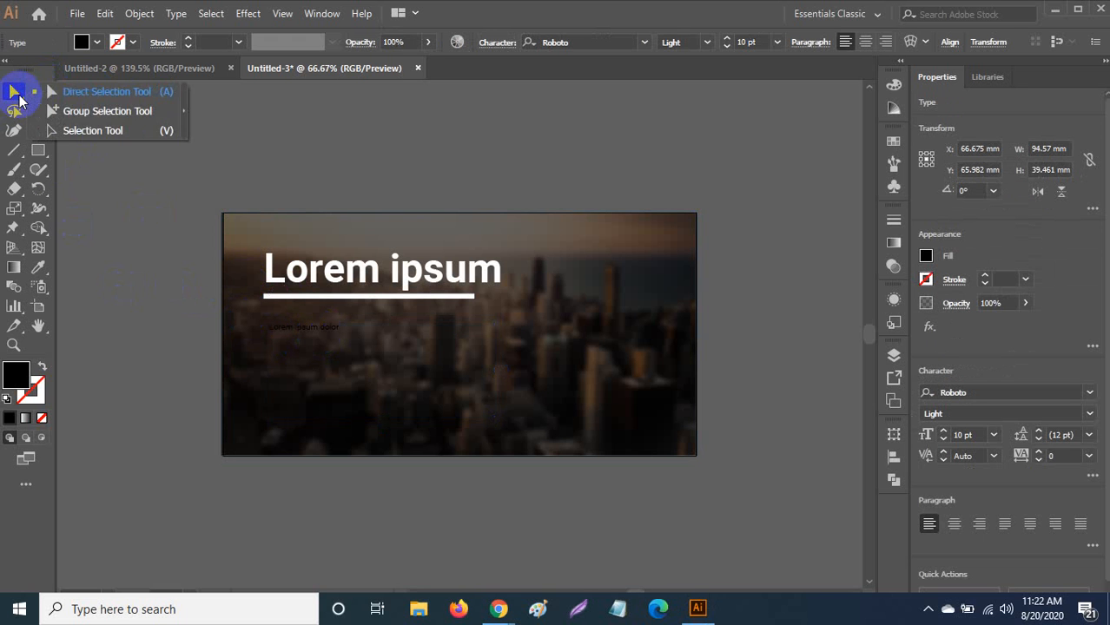
left_click(89, 132)
left_click(359, 367)
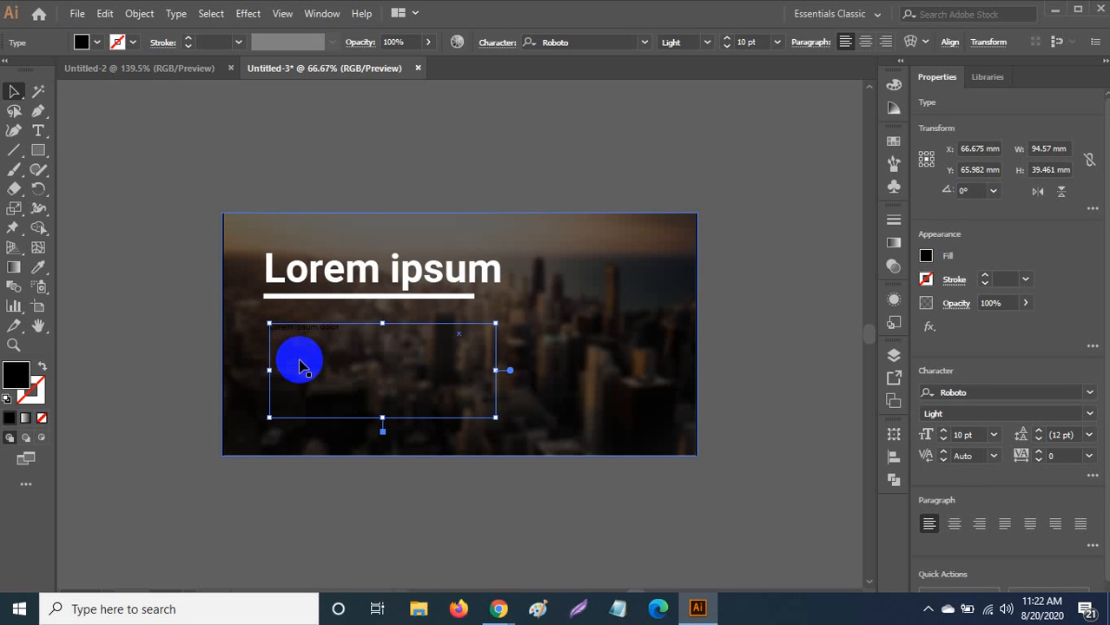
left_click(180, 280)
left_click(39, 131)
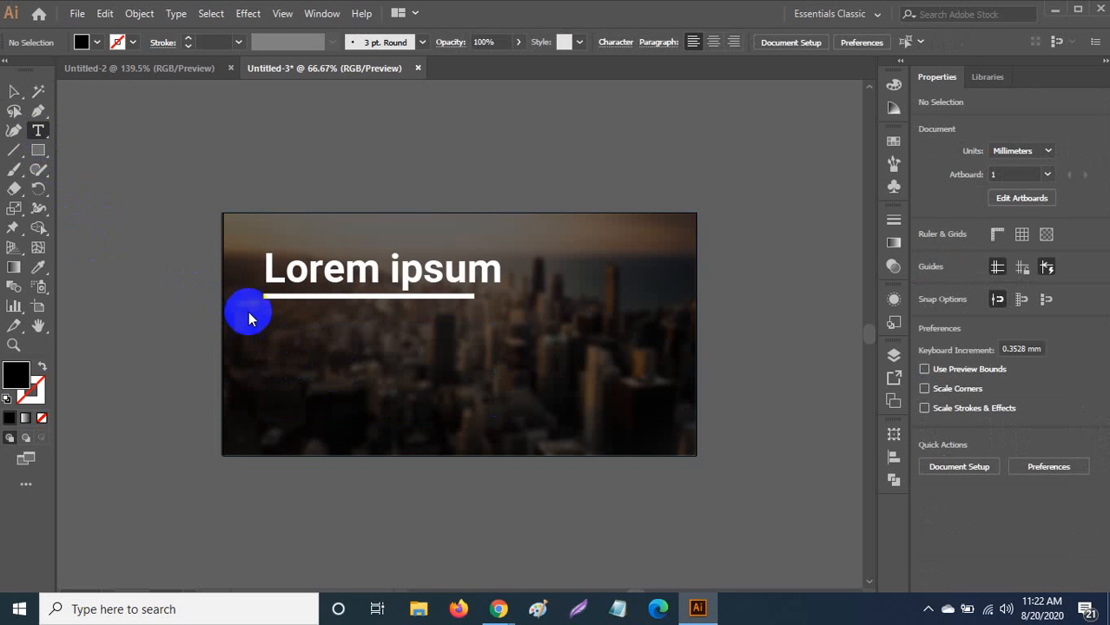
Create a paragraph text area below the underline, colour it white, and deselect it.
left_click_drag(268, 319, 494, 389)
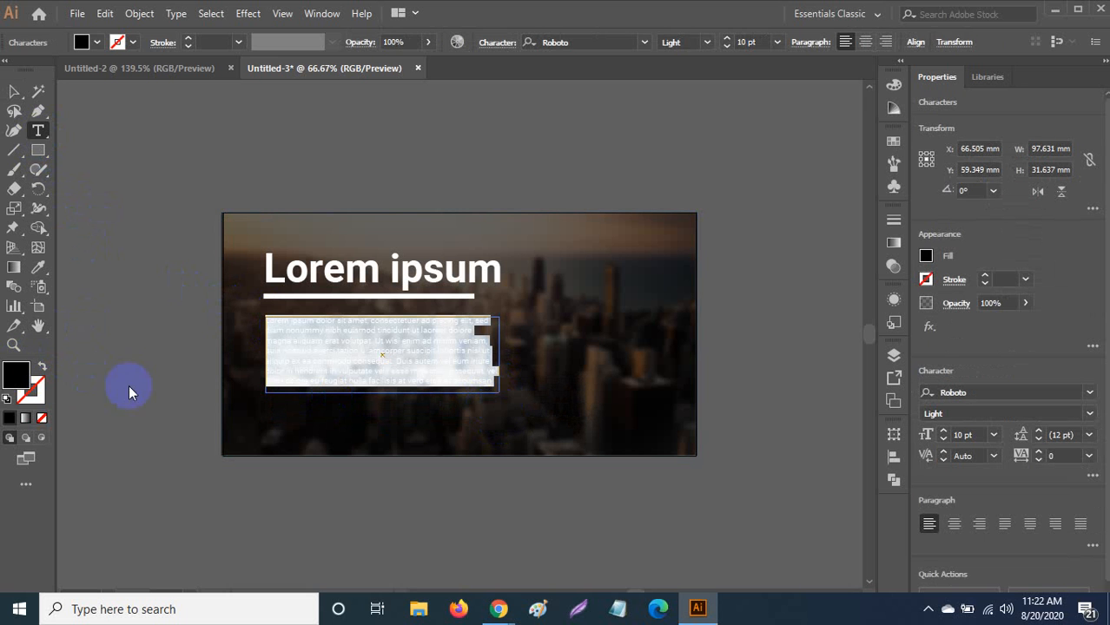
left_click_drag(523, 255, 502, 219)
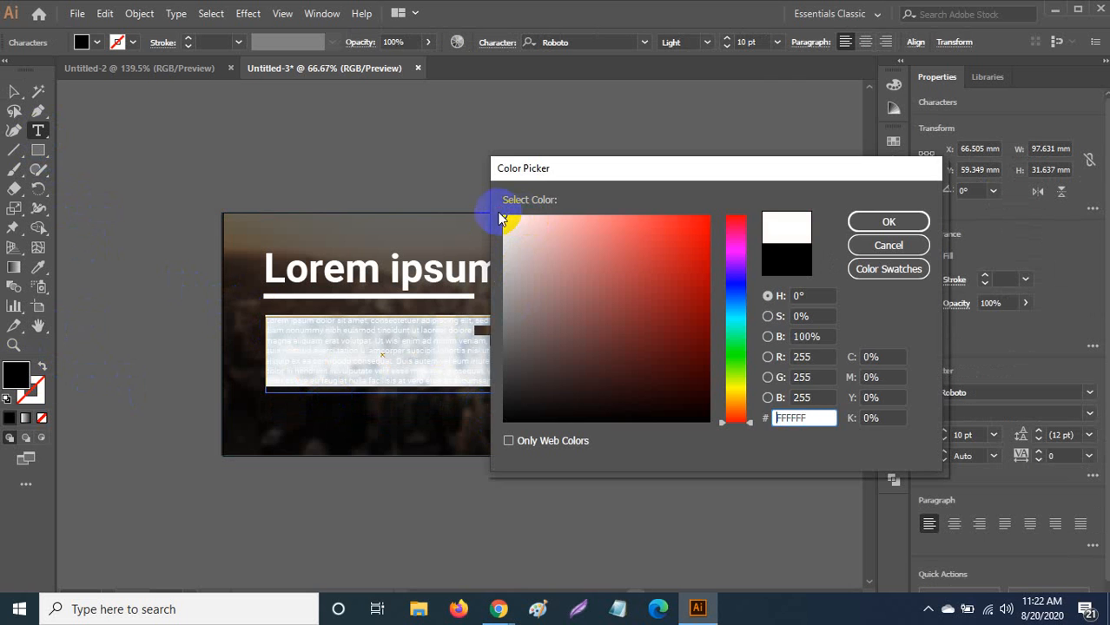
left_click(877, 222)
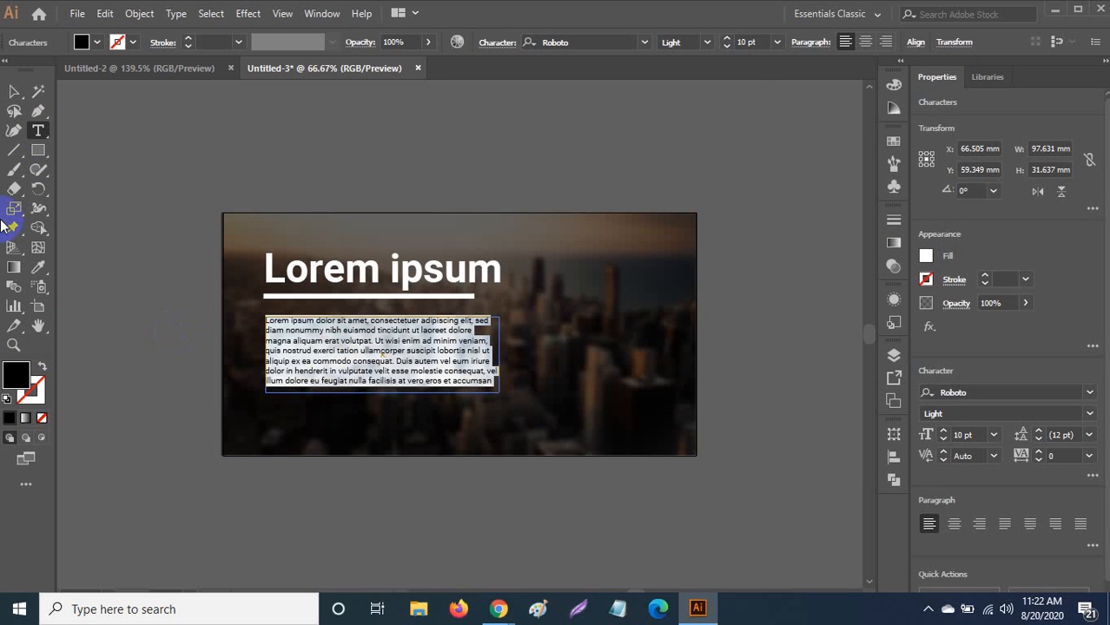
left_click(13, 91)
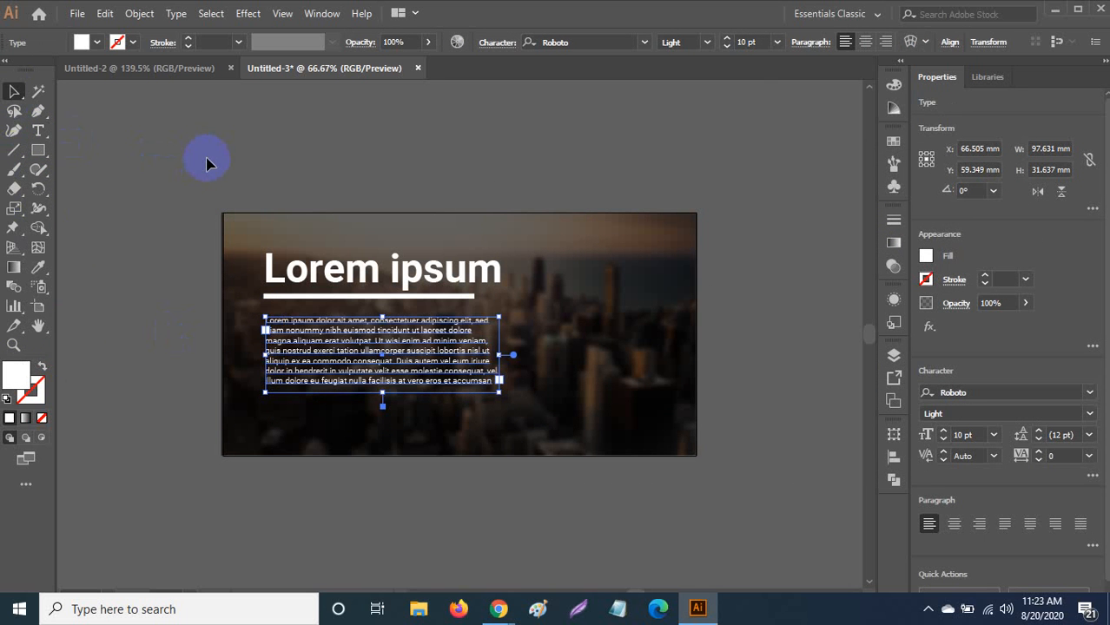
left_click(217, 206)
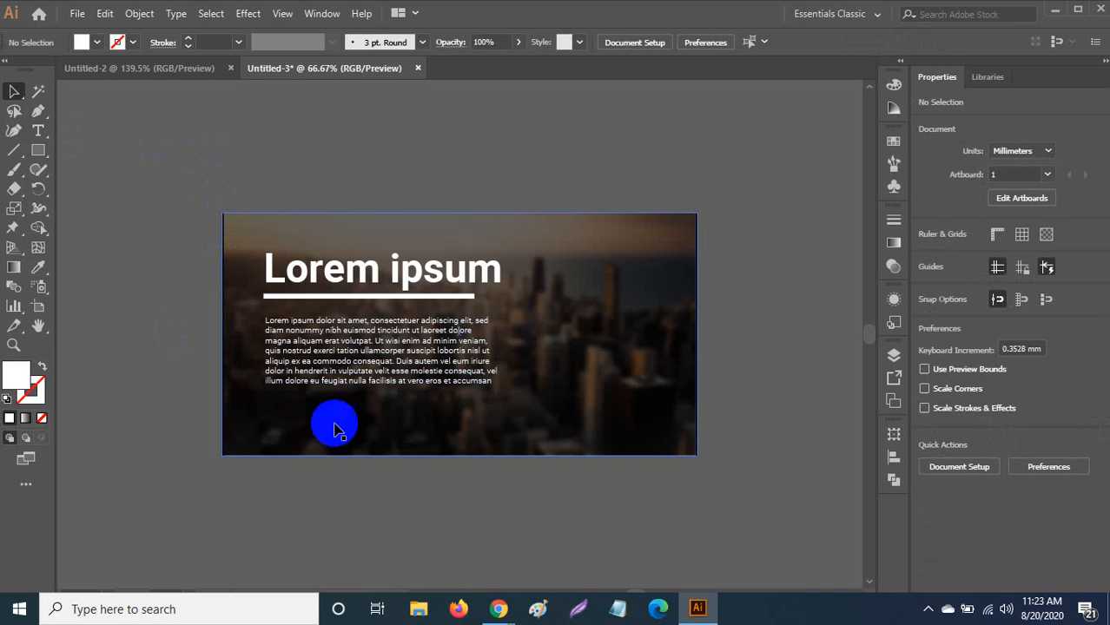
Draw a white 48.8 × 13.3 mm rectangle below the text and round its corners to 6.63 mm.
left_click(375, 369)
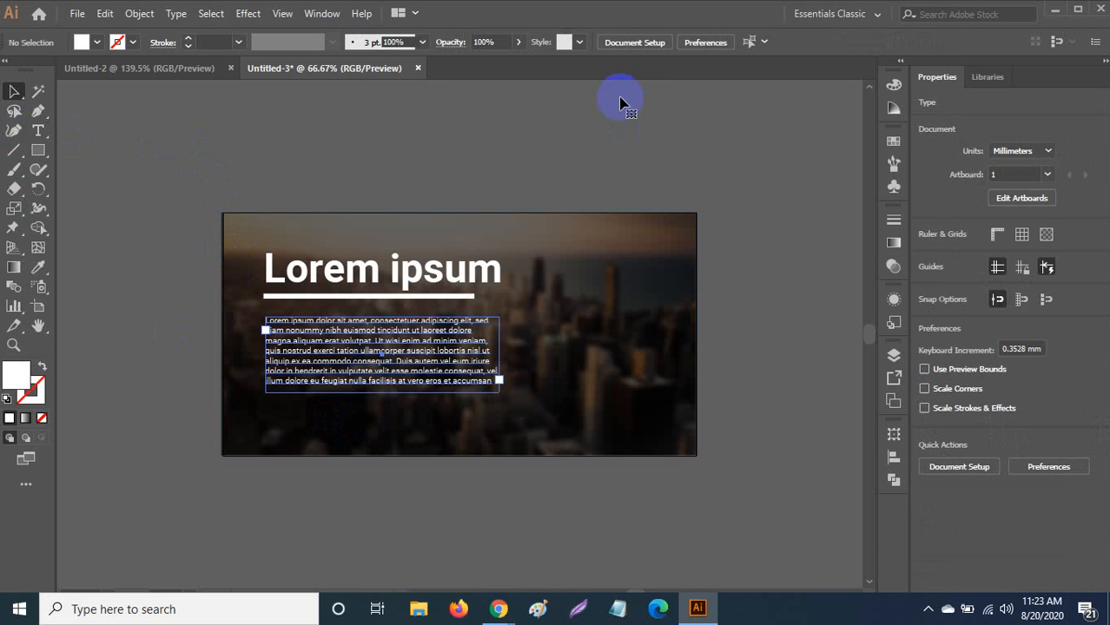
left_click(427, 327)
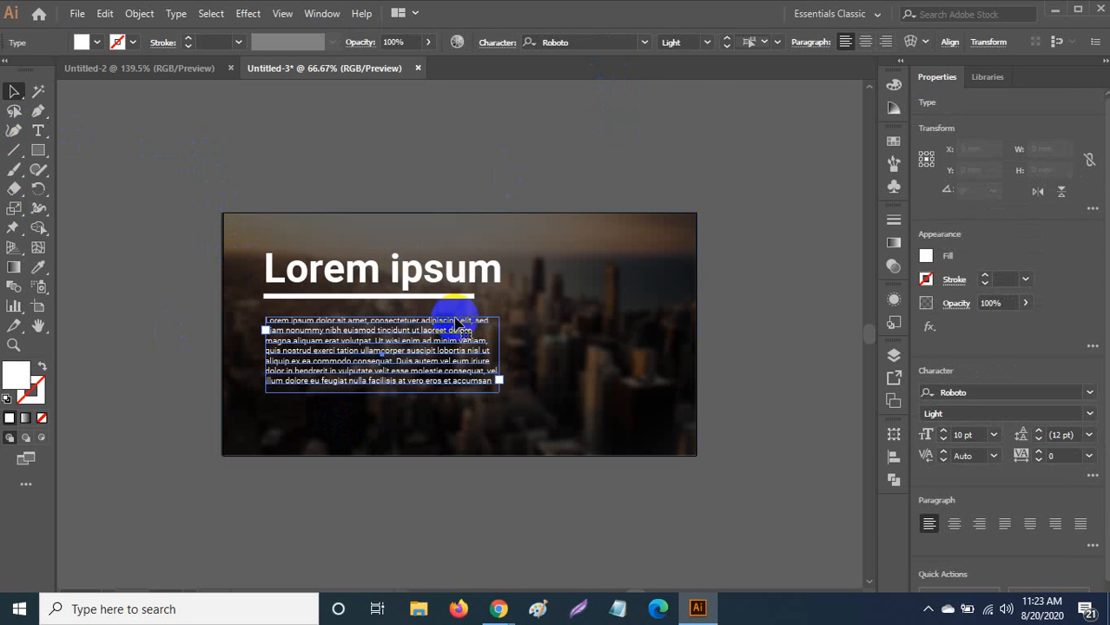
left_click(37, 152)
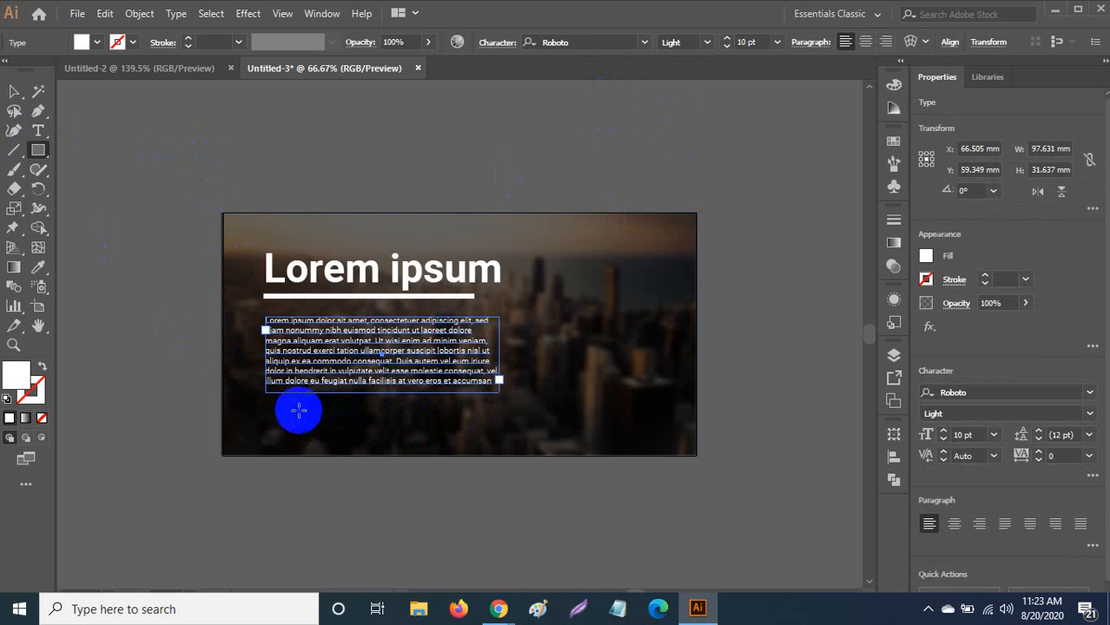
left_click_drag(266, 409, 381, 440)
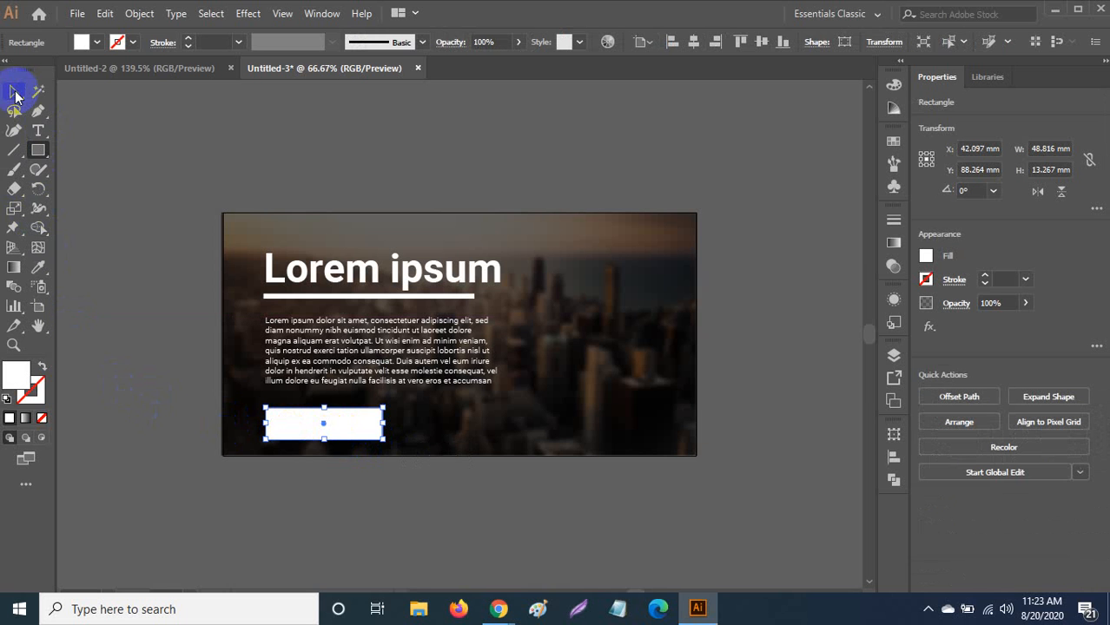
left_click_drag(14, 96, 18, 92)
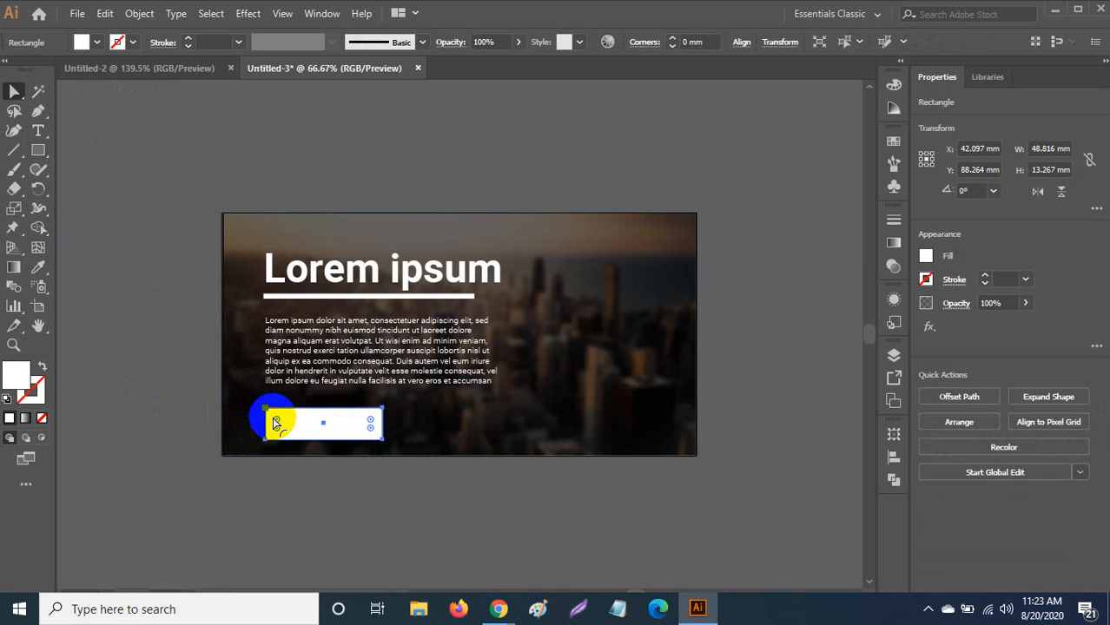
left_click_drag(278, 422, 247, 453)
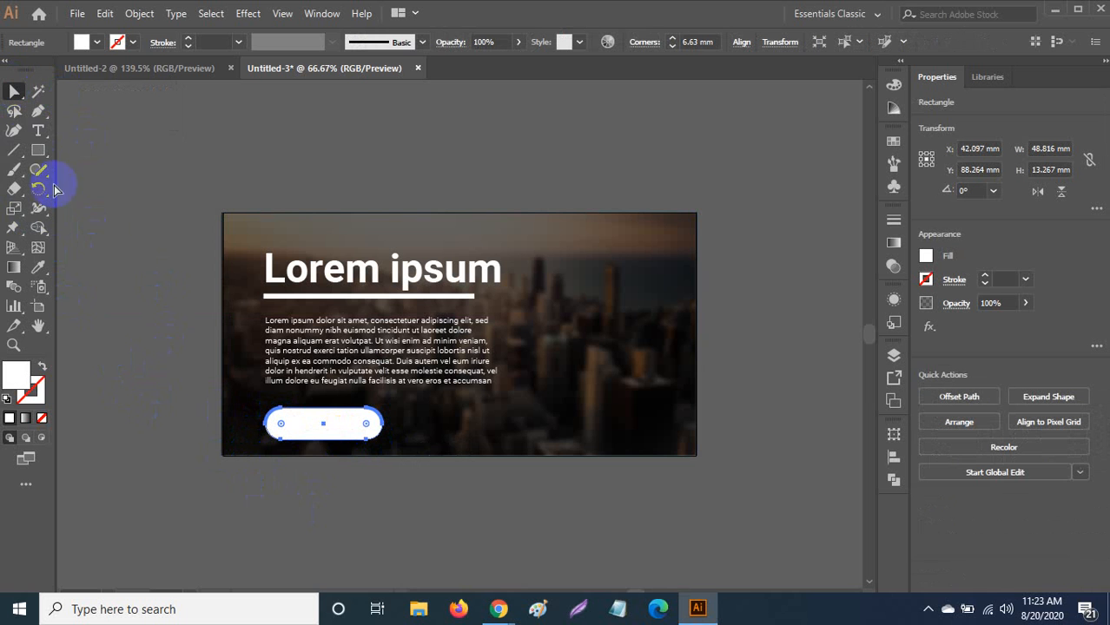
left_click(13, 94)
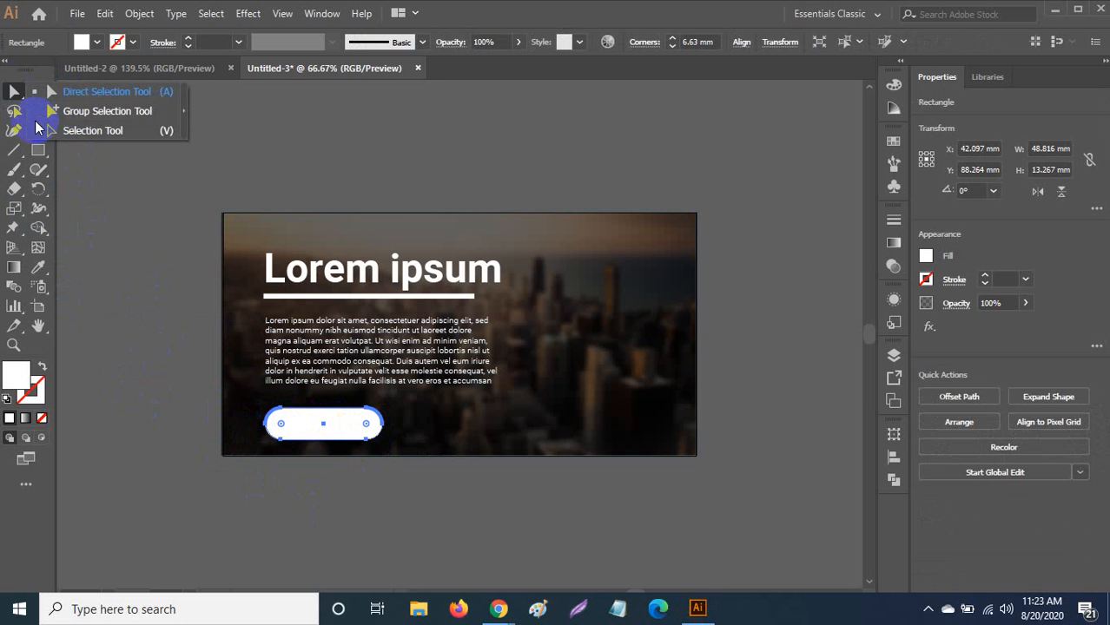
Duplicate the pill button so the copy sits just right of the first.
left_click(64, 136)
left_click_drag(325, 434, 370, 423)
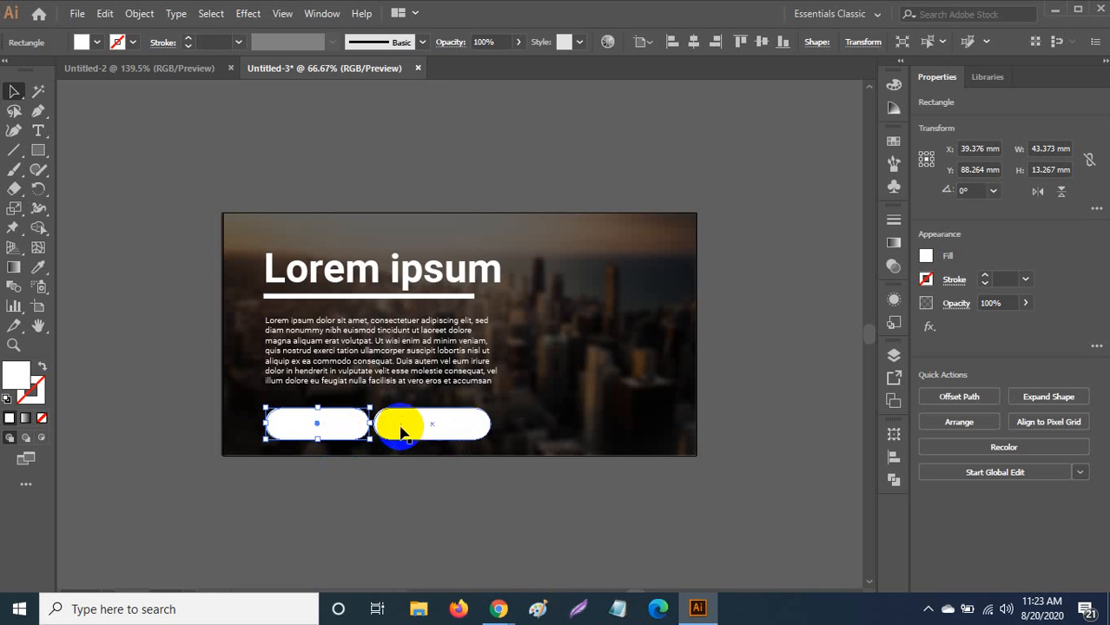
left_click(382, 428)
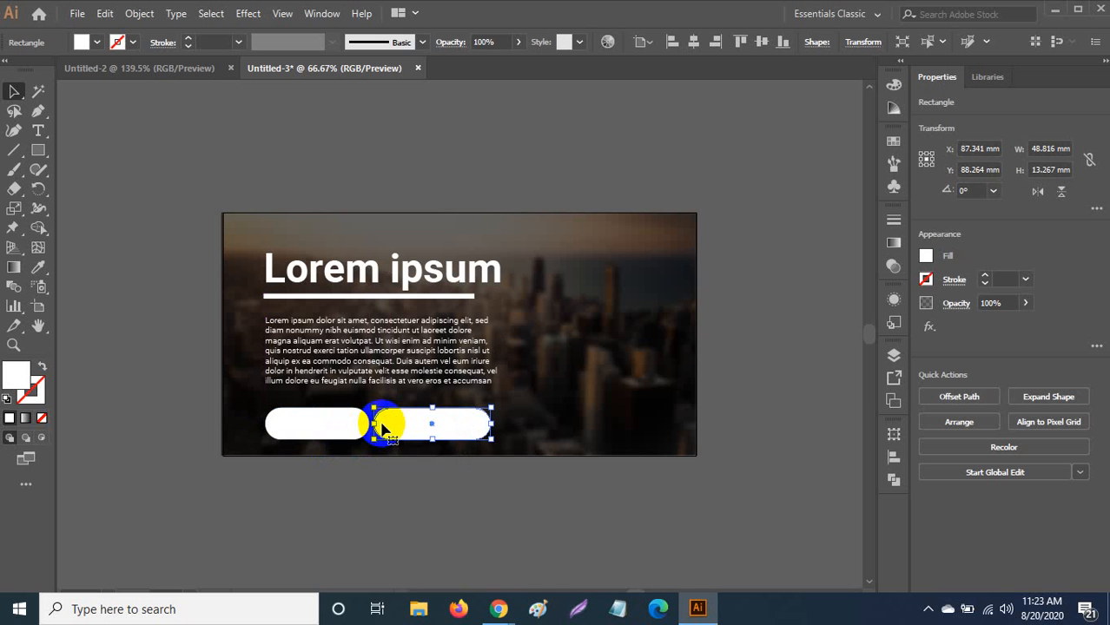
key("Delete")
left_click_drag(351, 428, 472, 433)
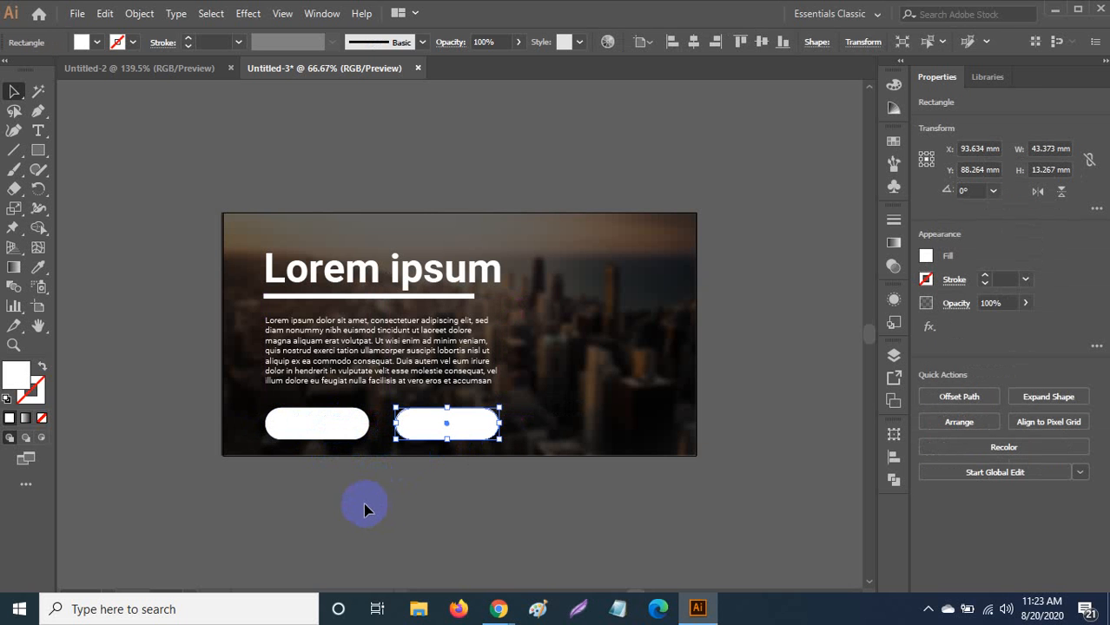
key("t")
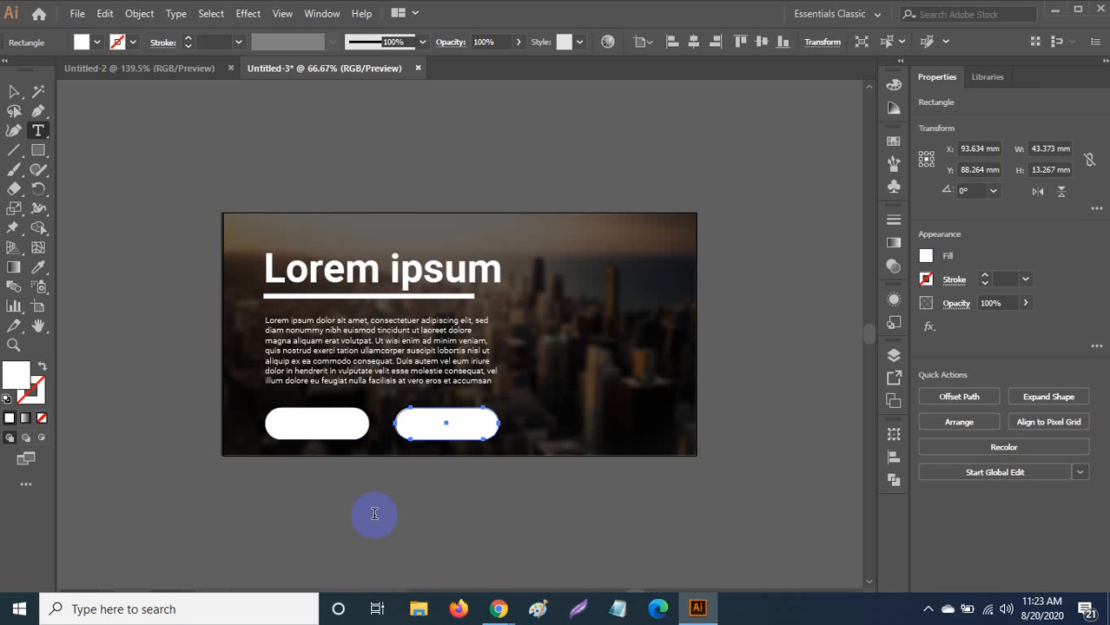
Type 'Order Now' below the artboard and make it Roboto Bold.
left_click(374, 513)
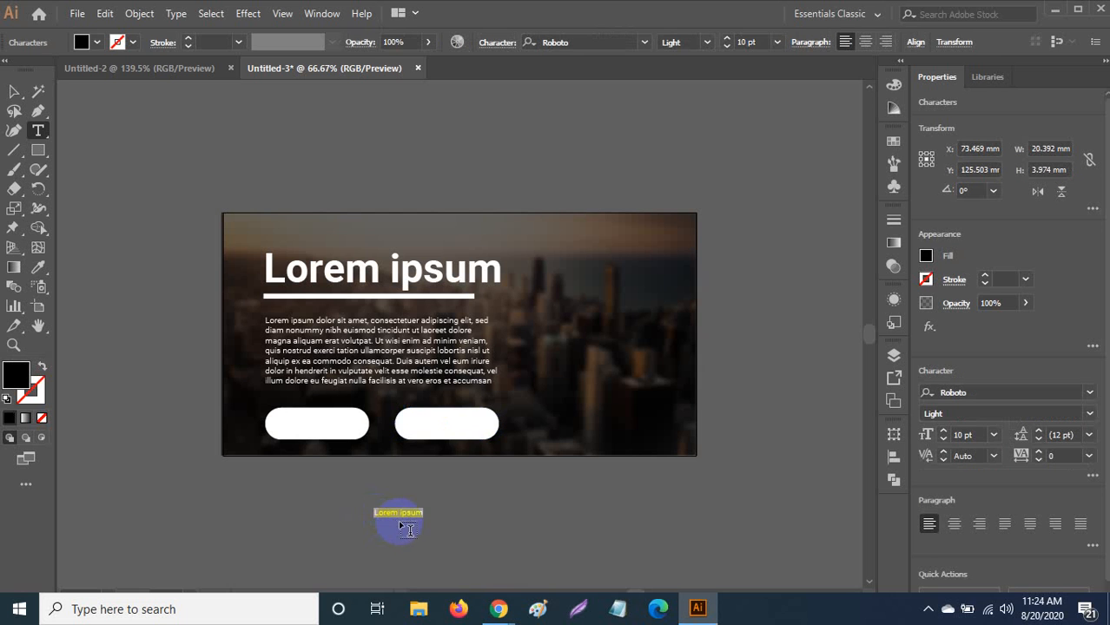
type("O")
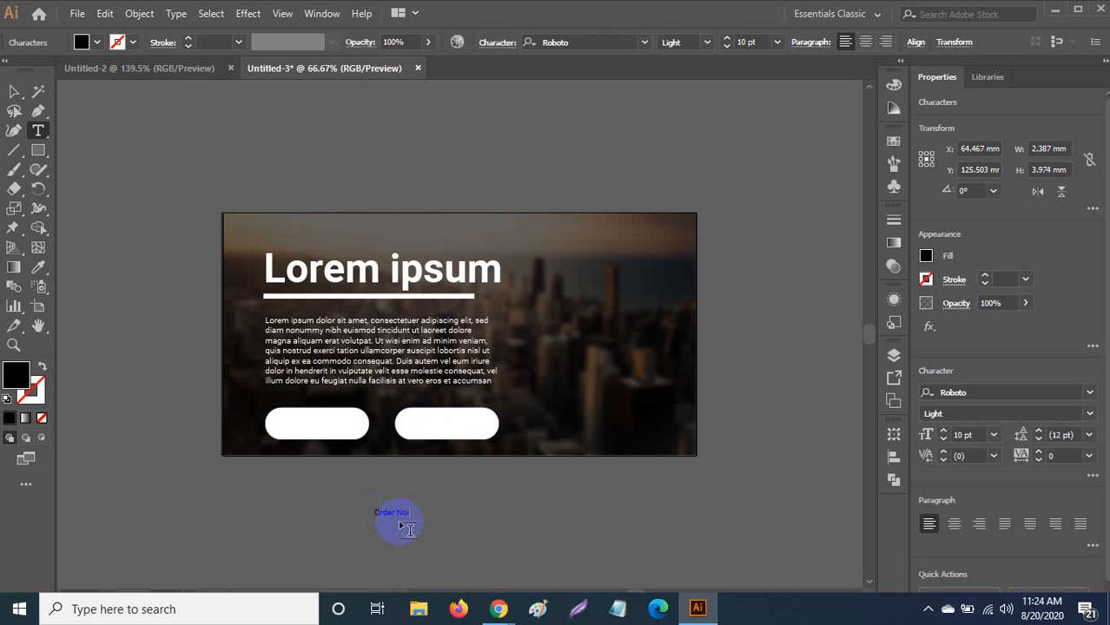
type("rder Noi")
key("BackSpace")
type("w")
key("ctrl+a")
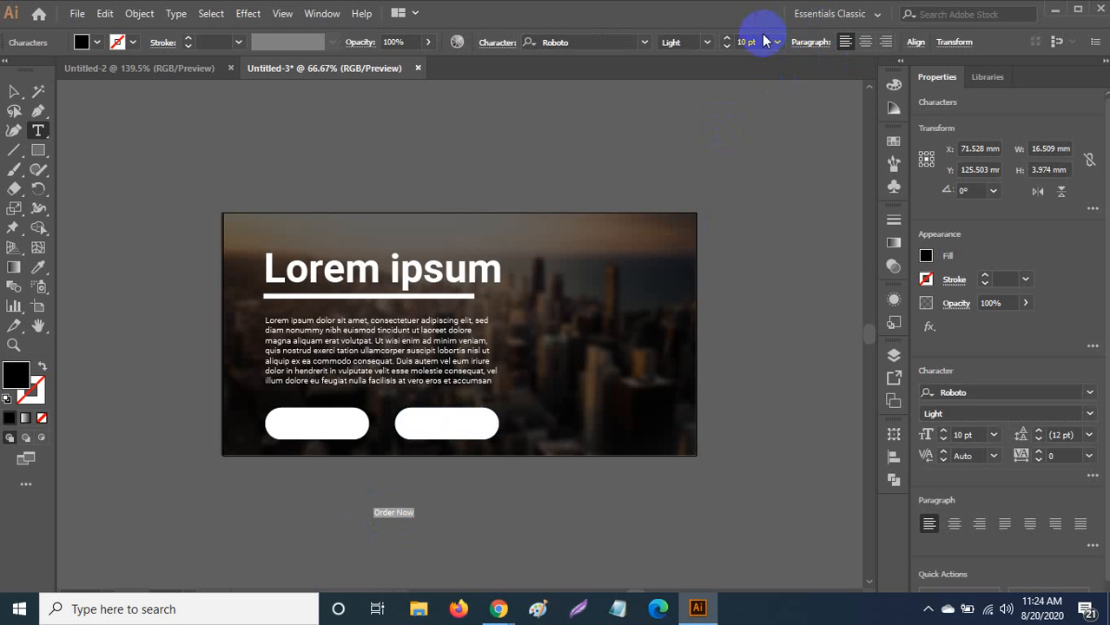
left_click(707, 41)
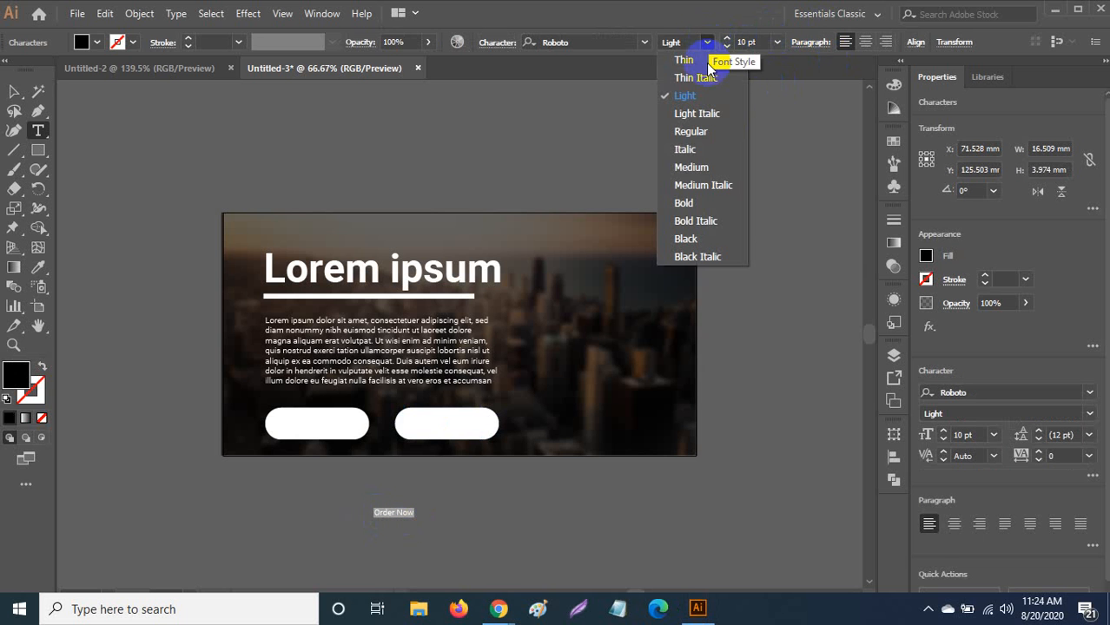
left_click(702, 207)
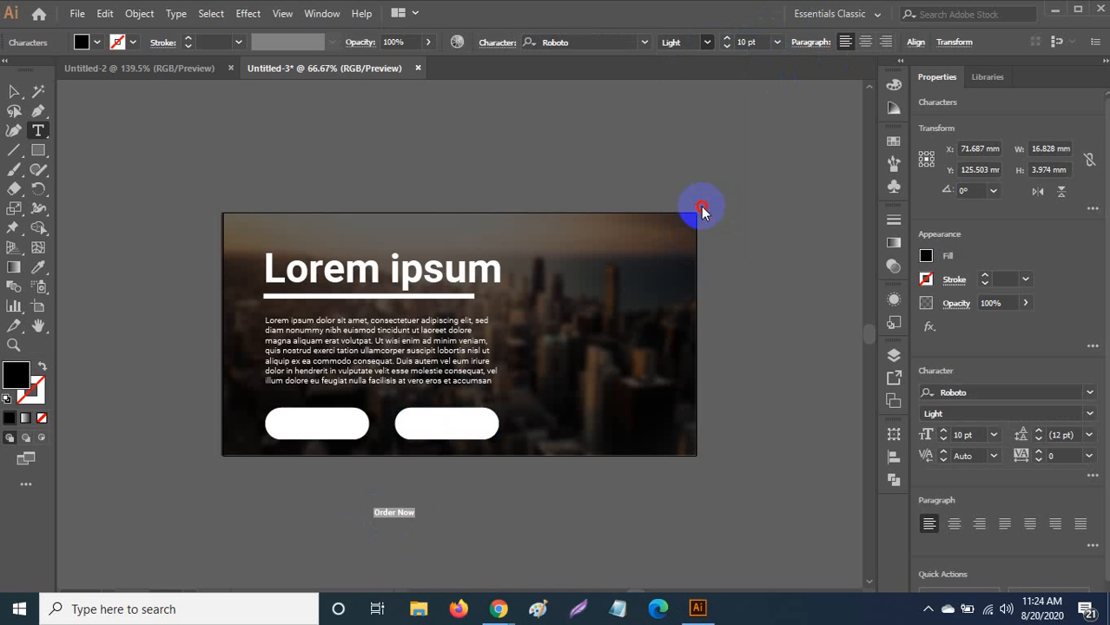
left_click(774, 44)
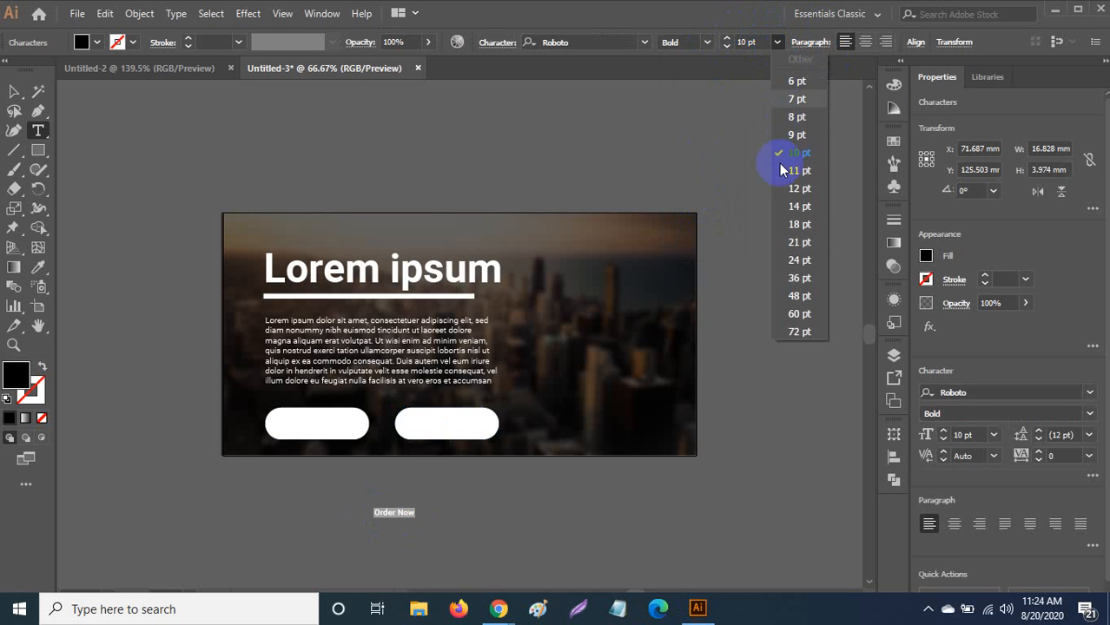
Set the label to 21 pt all caps and move ORDER NOW onto the right-hand button.
left_click(797, 241)
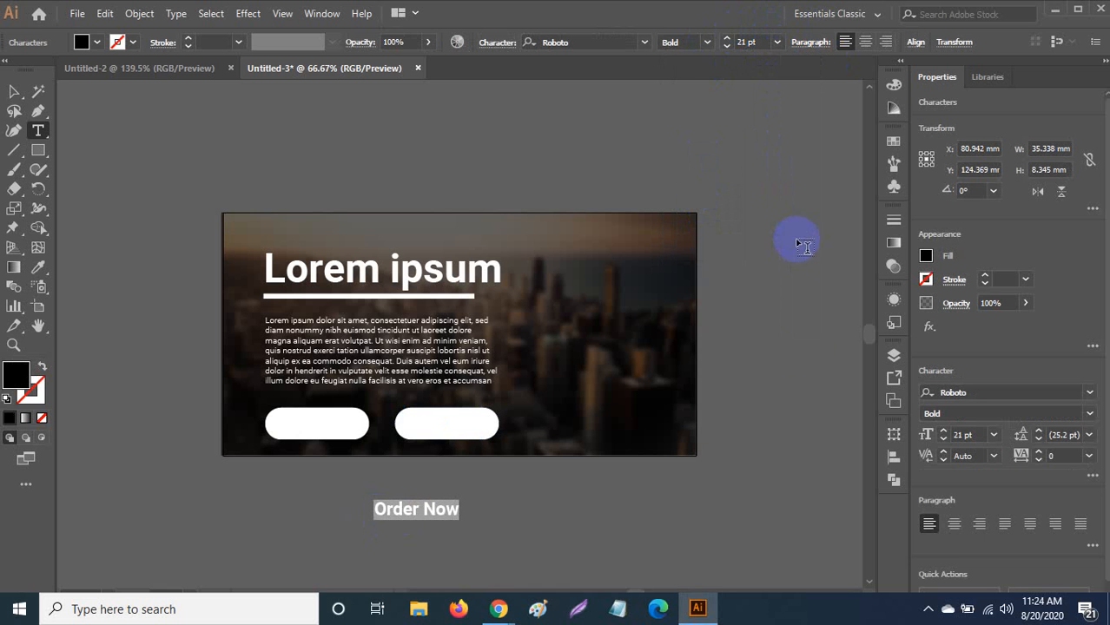
left_click(1092, 479)
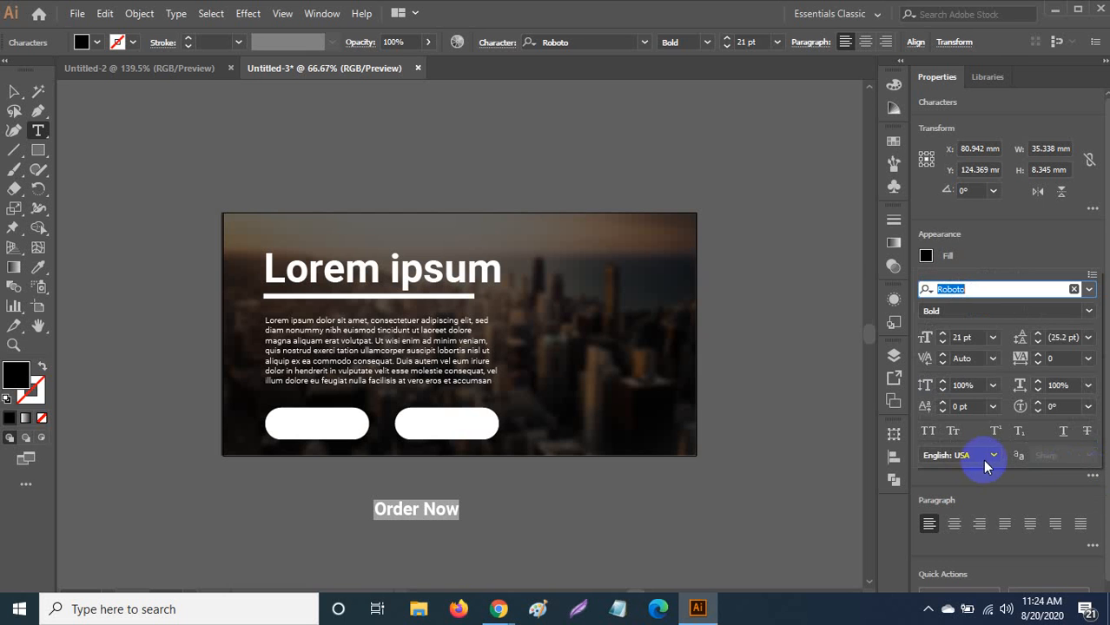
left_click(927, 433)
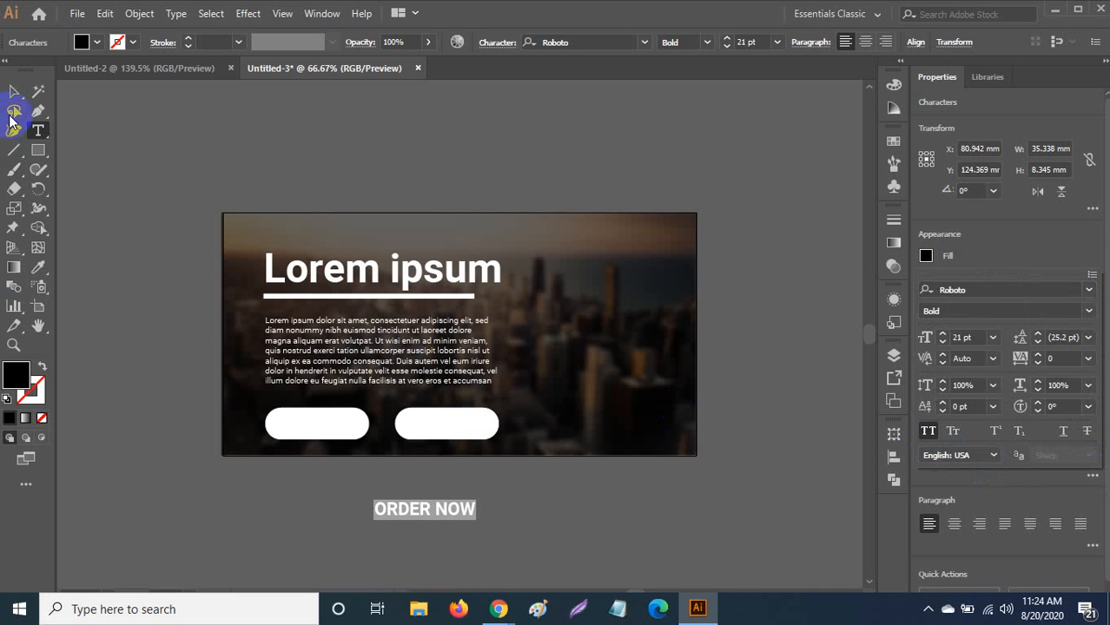
left_click(14, 91)
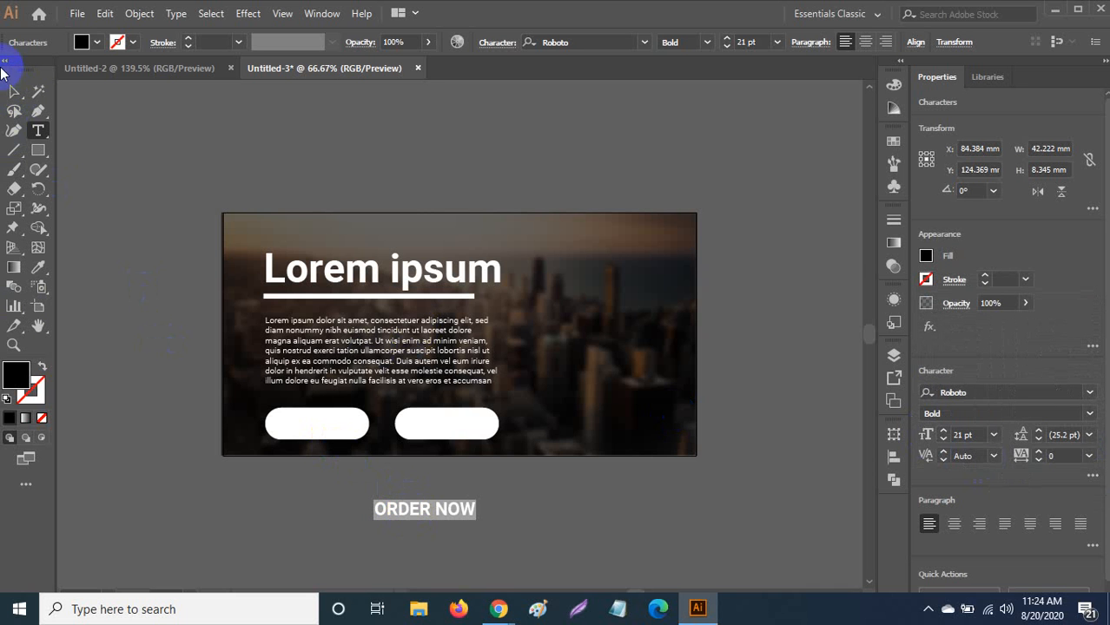
left_click(14, 90)
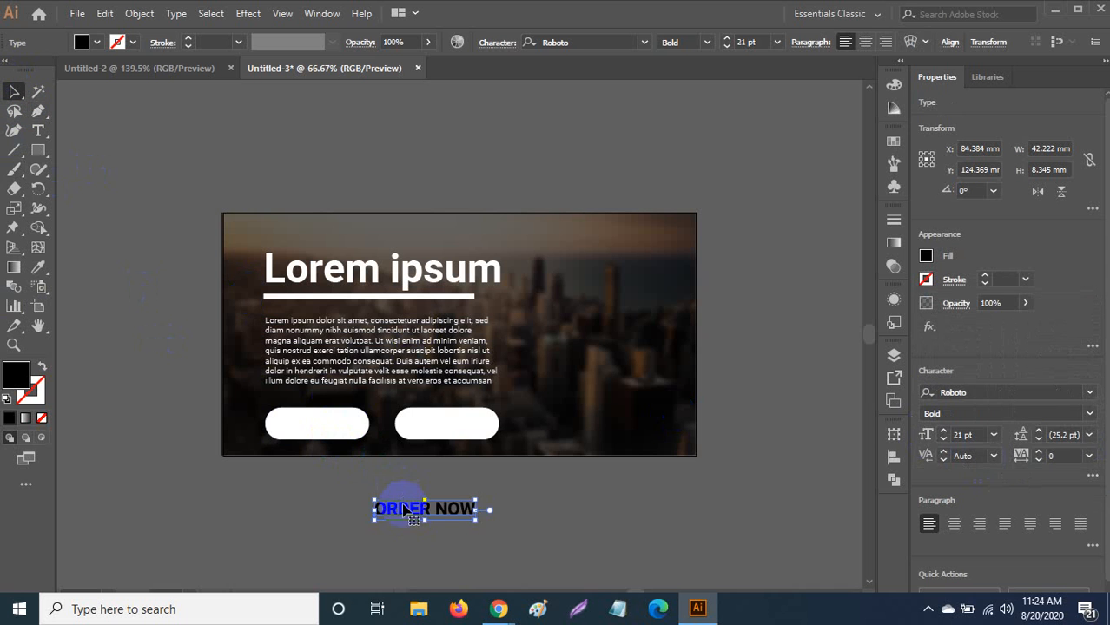
left_click_drag(398, 510, 426, 423)
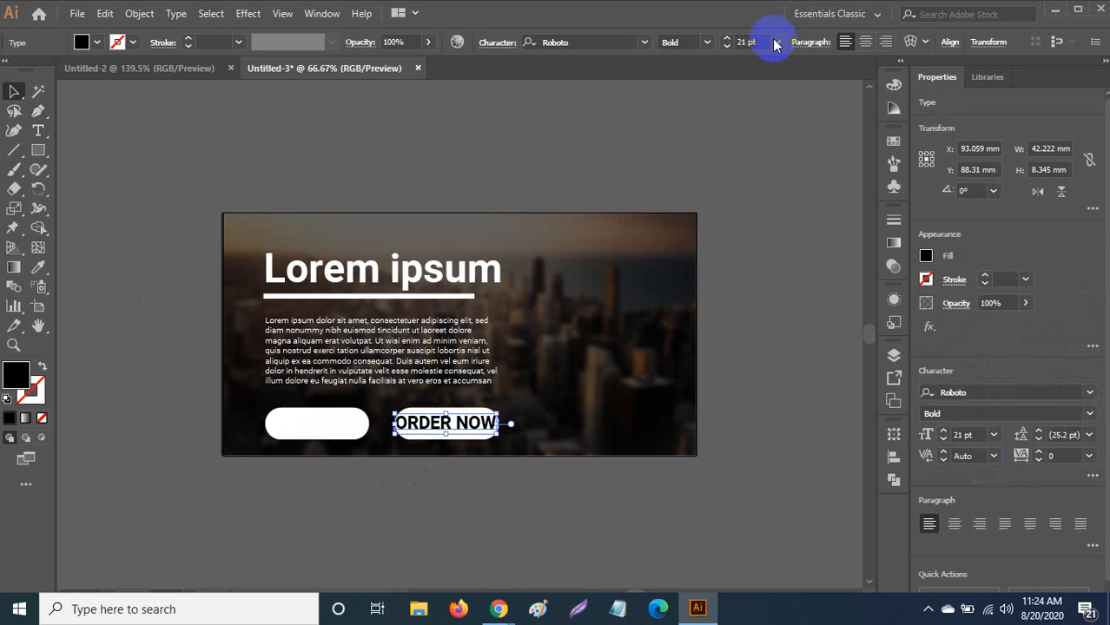
Resize ORDER NOW to 18 pt and place a copy on the left button.
left_click(776, 42)
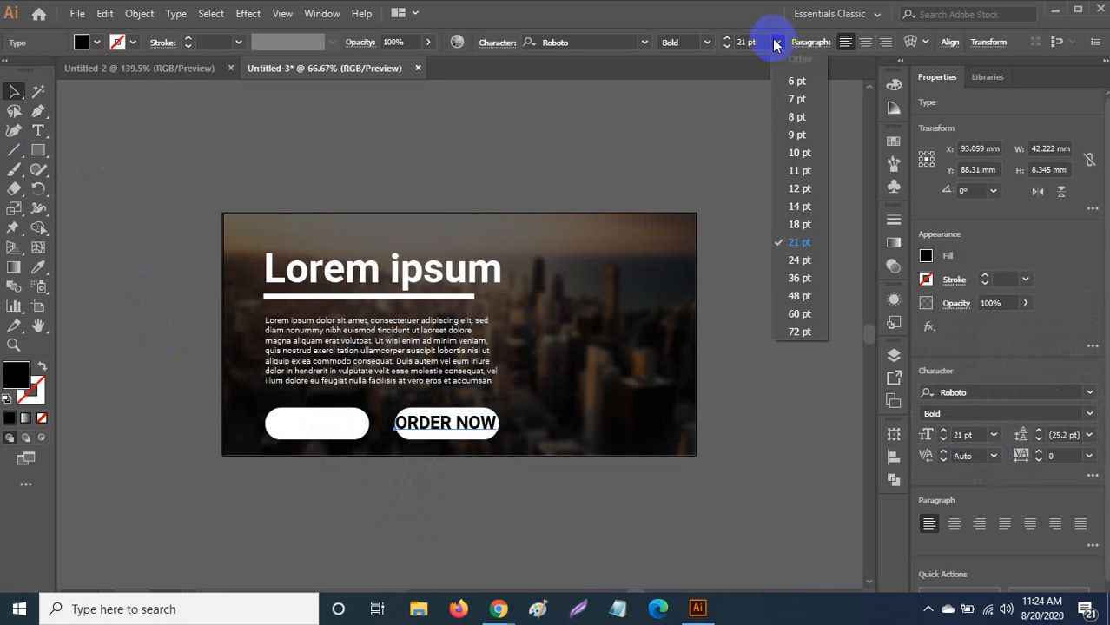
left_click(800, 225)
left_click(473, 424)
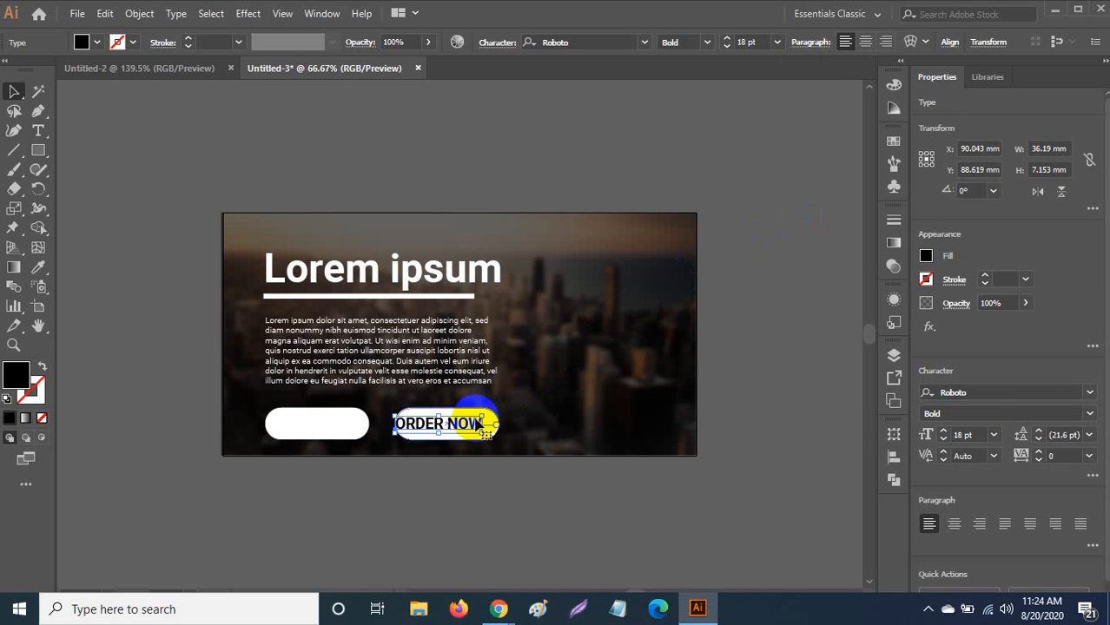
left_click_drag(476, 424, 484, 425)
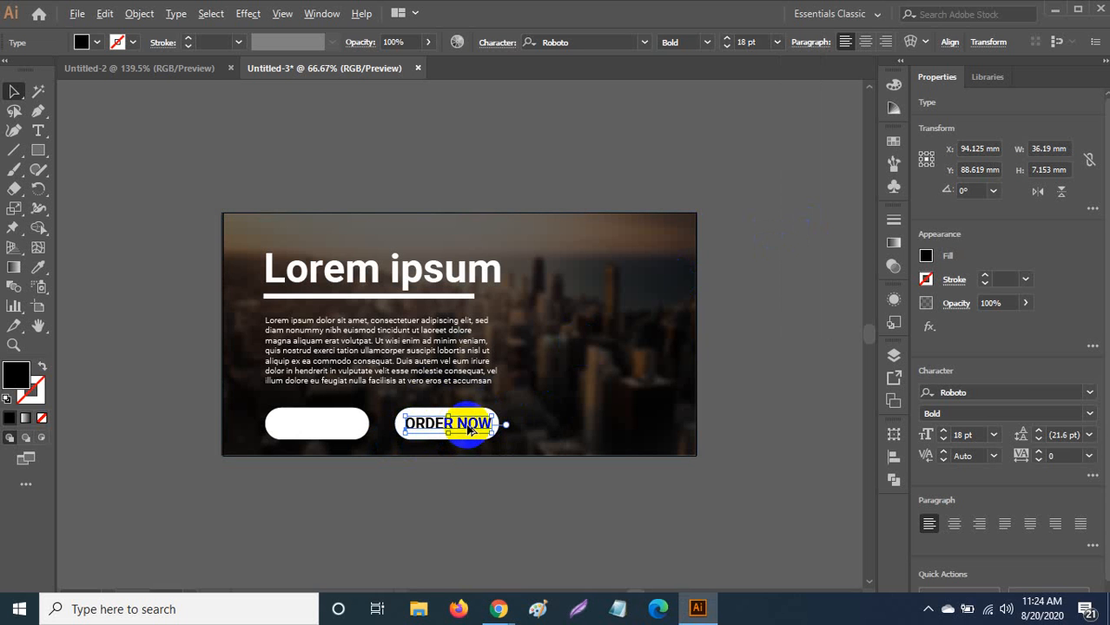
left_click_drag(469, 429, 337, 432)
Replace the copied label's text with LEARN MORE.
key("t")
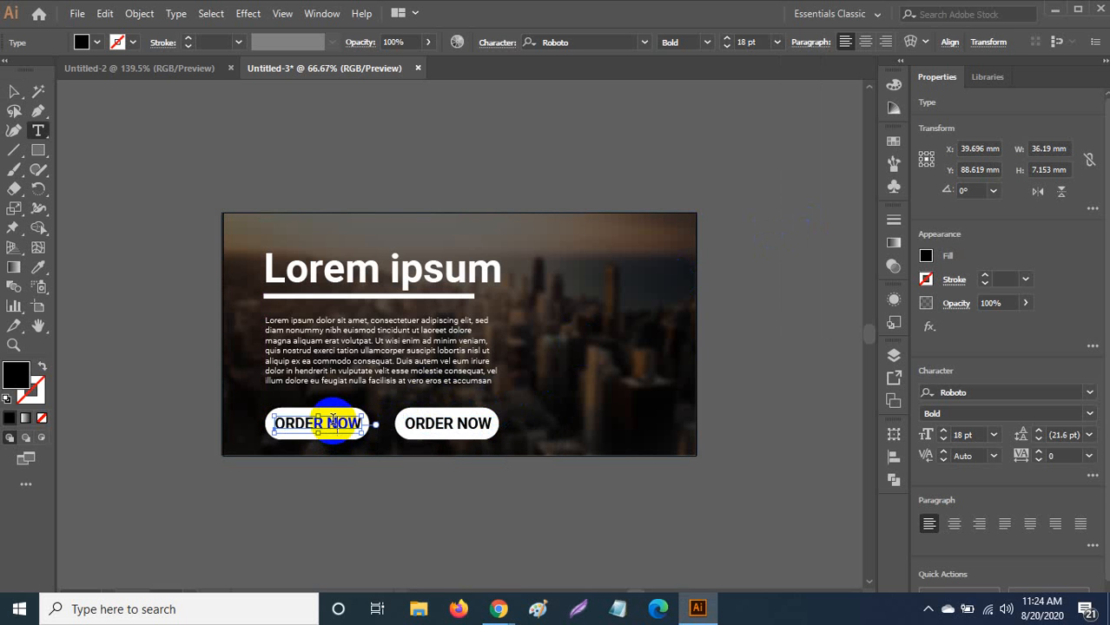
triple_click(332, 422)
type("LEA")
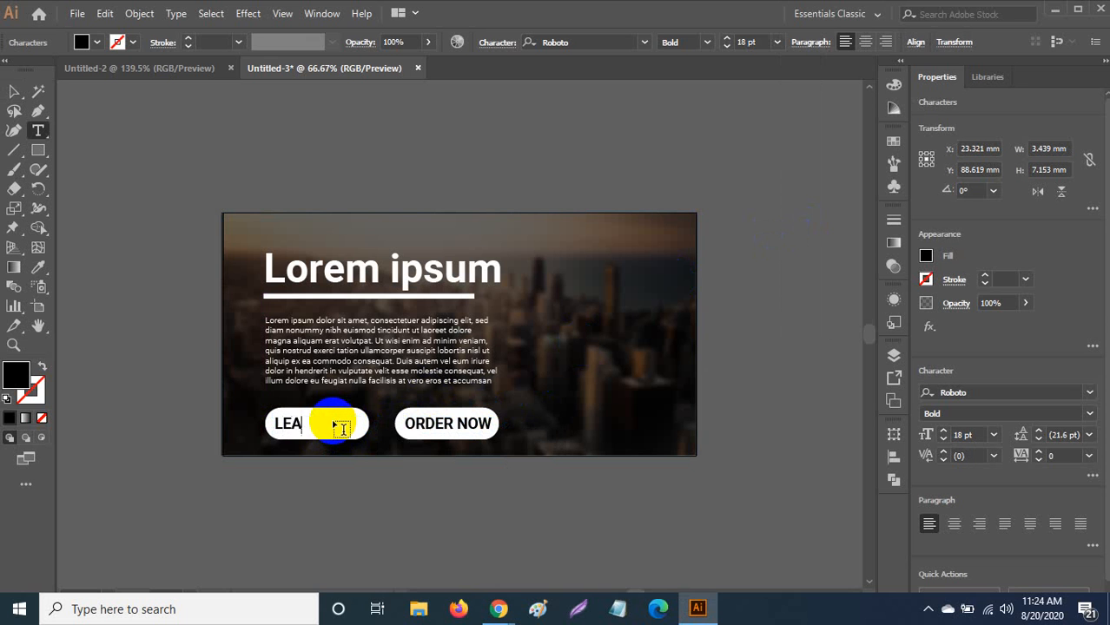
type("RN MORE")
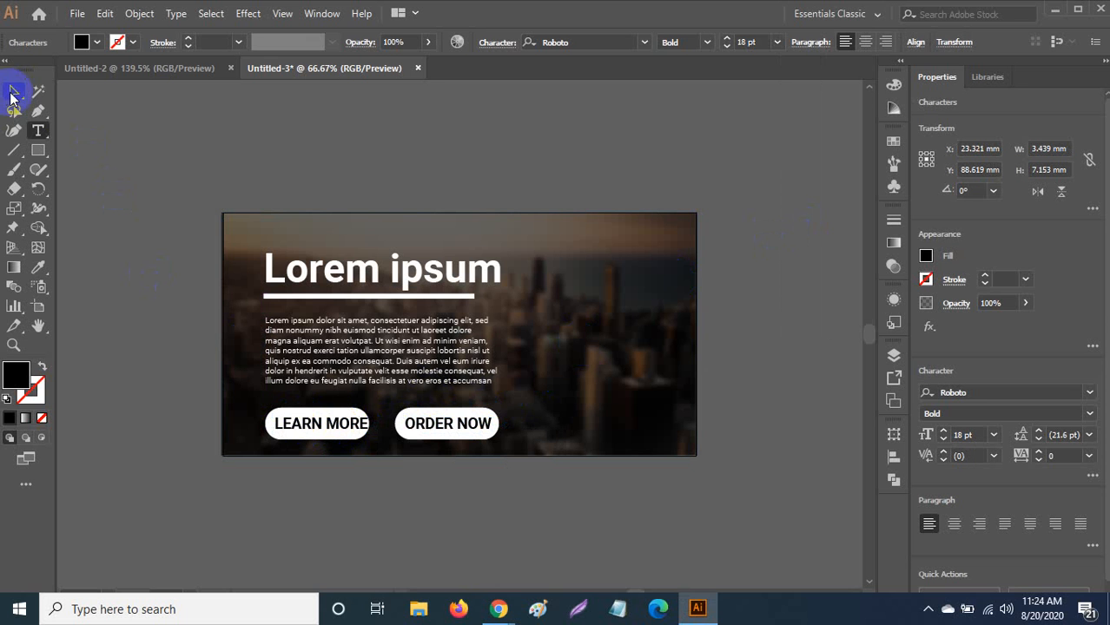
left_click(13, 92)
Resize LEARN MORE to 14 pt and position it on the left white button.
left_click(340, 429)
key("Left")
key("Left")
key("Left")
key("Left")
key("Left")
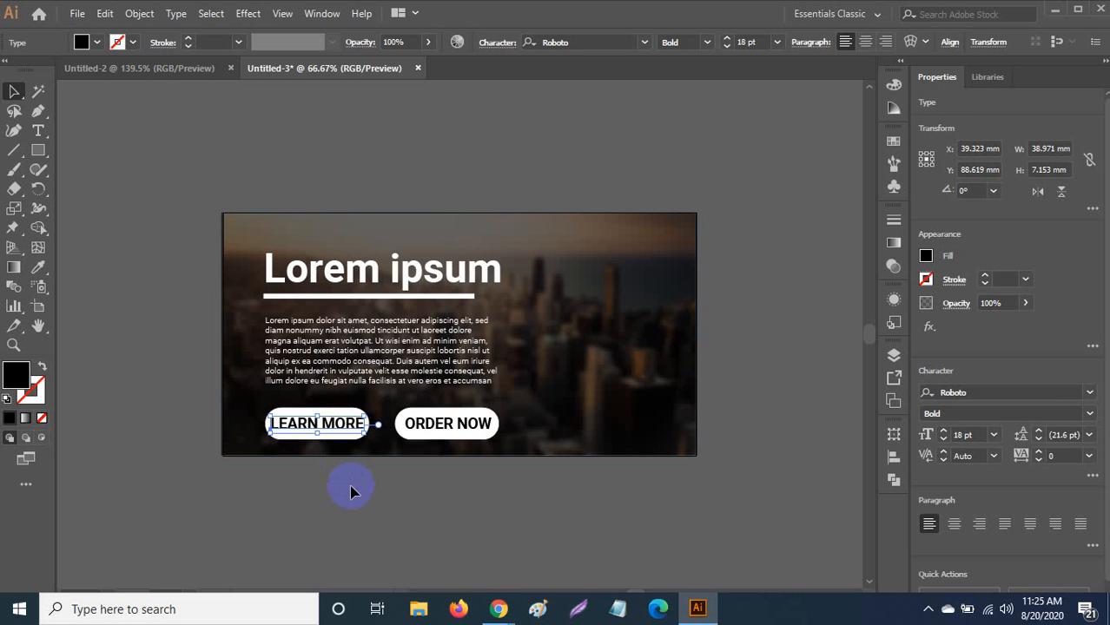
left_click(777, 42)
left_click(798, 208)
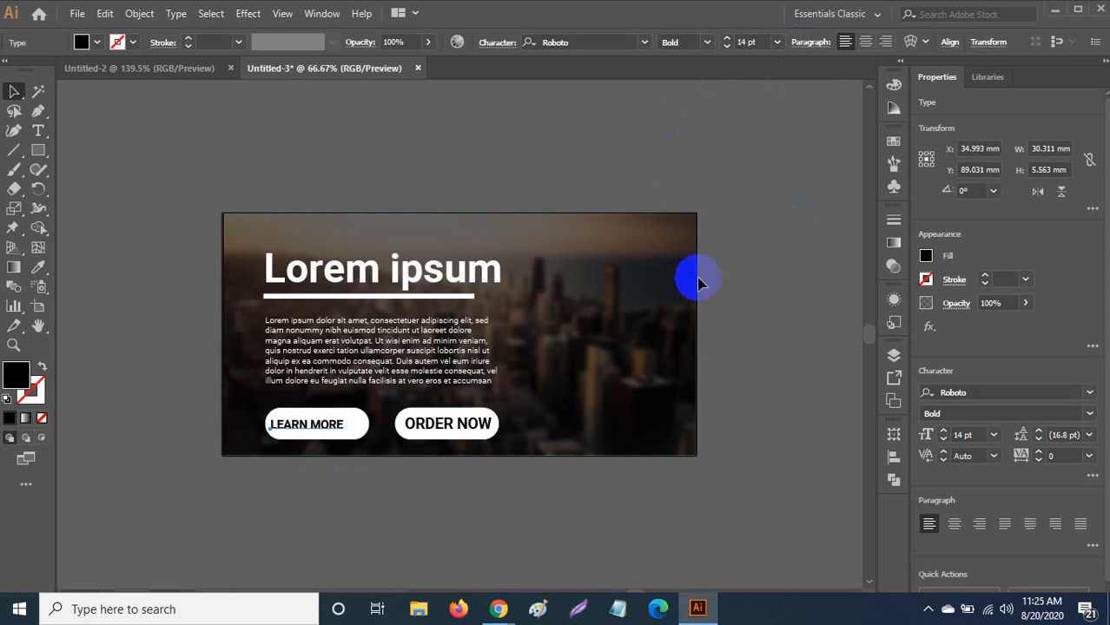
left_click_drag(330, 426, 342, 427)
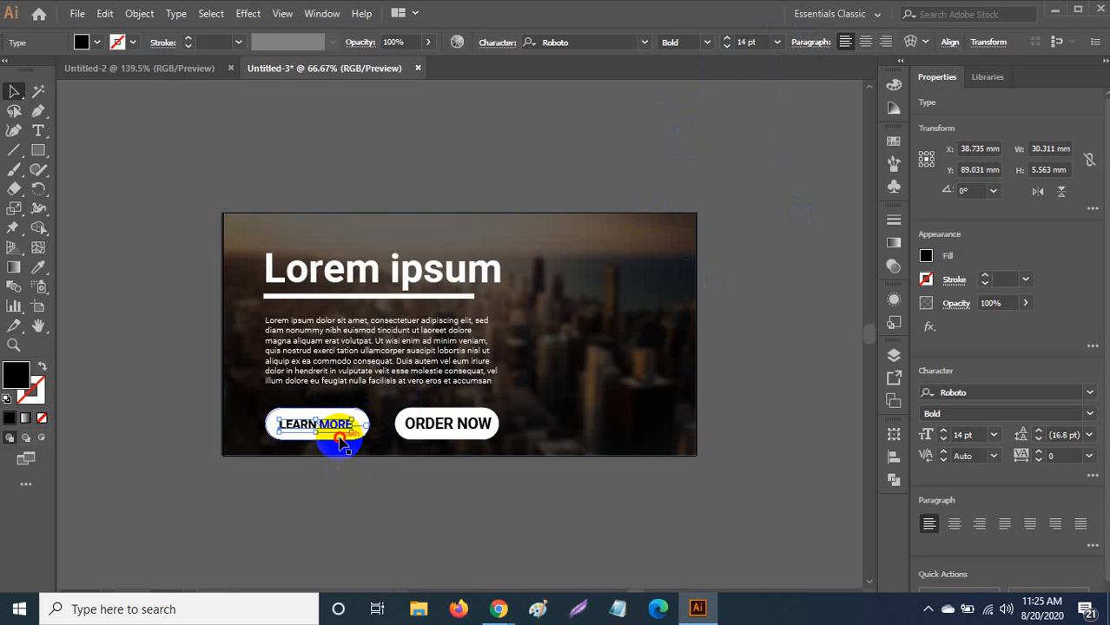
left_click(341, 439, "shift")
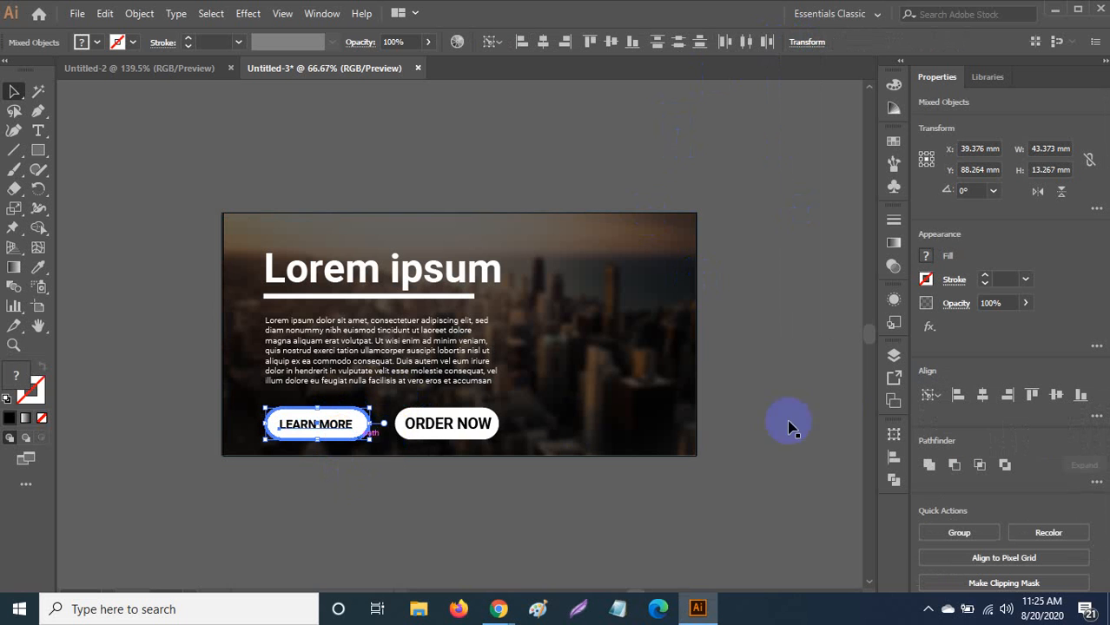
Centre LEARN MORE vertically and ORDER NOW horizontally and vertically on their buttons.
left_click(1054, 394)
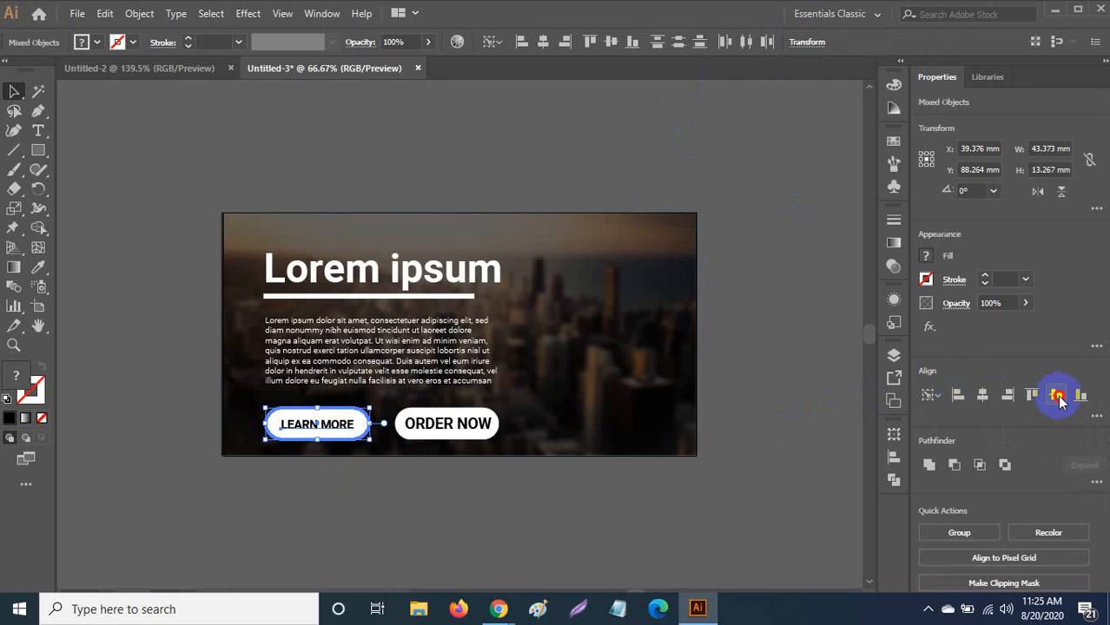
left_click(452, 425)
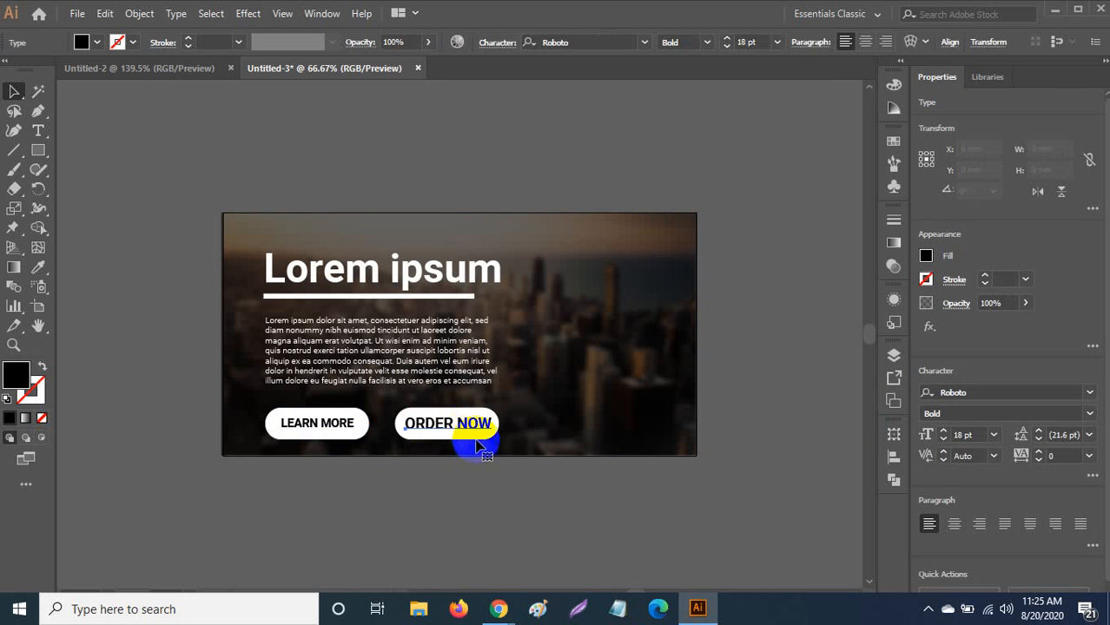
left_click(478, 434, "shift")
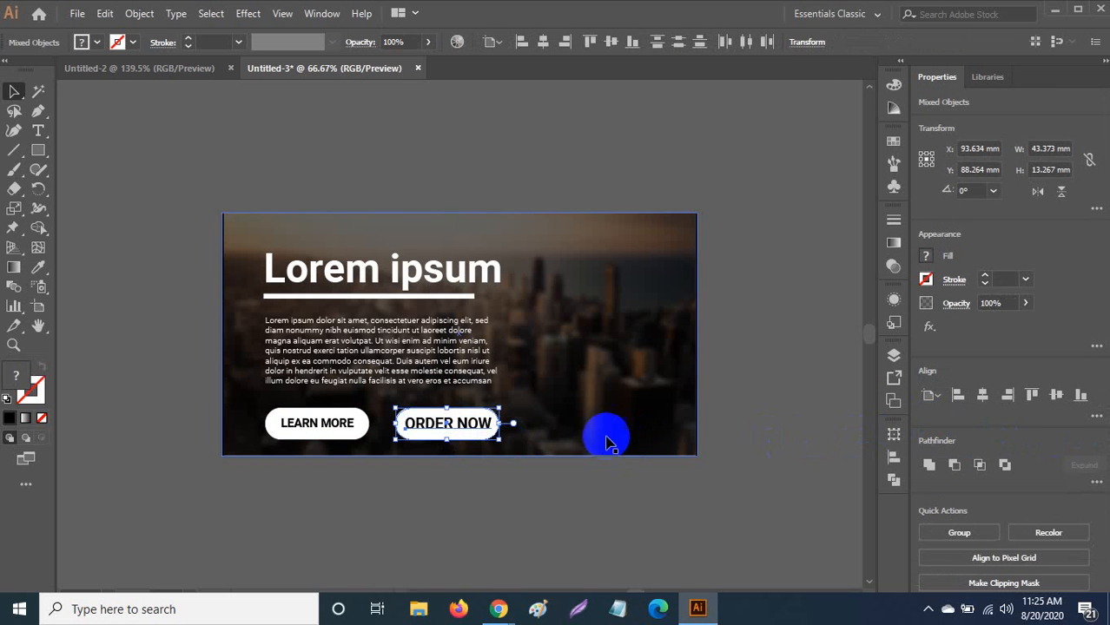
left_click(485, 438)
left_click(485, 439)
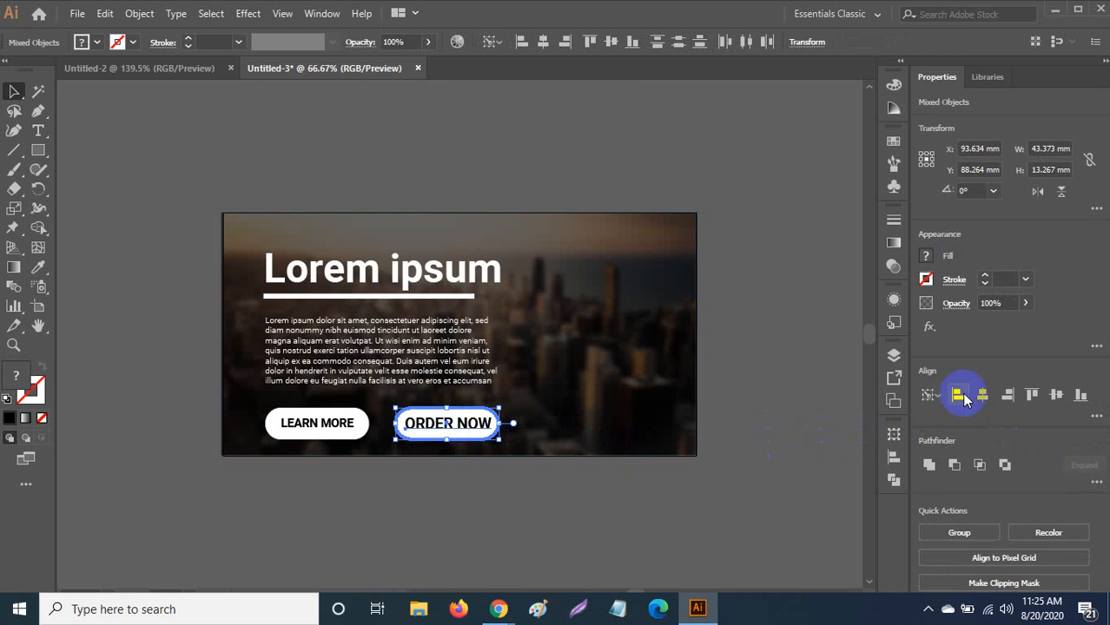
left_click(982, 396)
left_click(1057, 395)
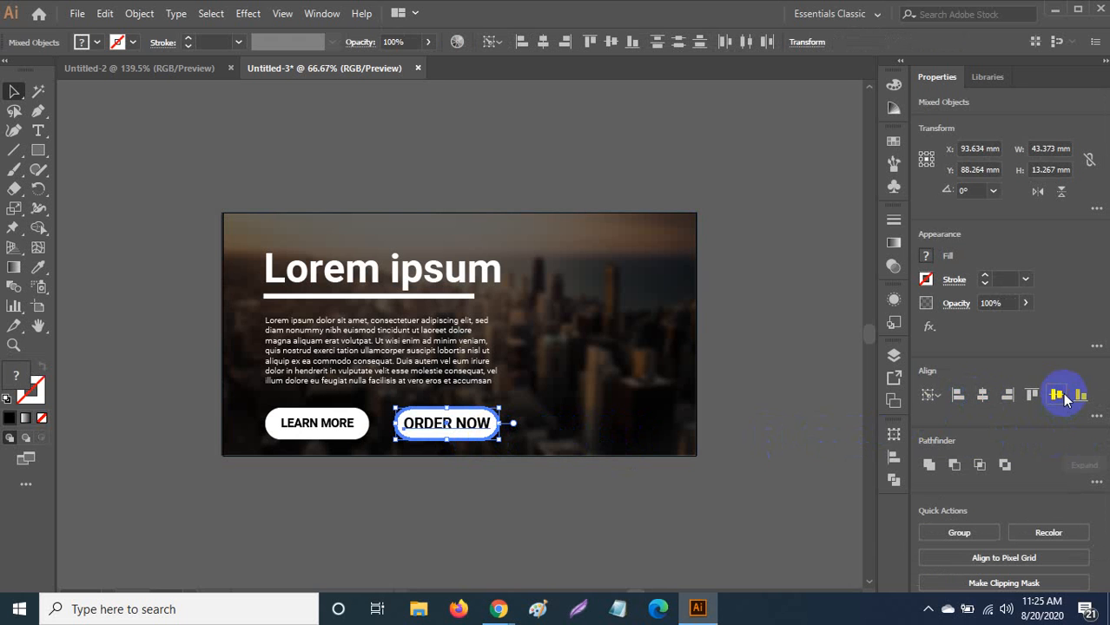
left_click(609, 520)
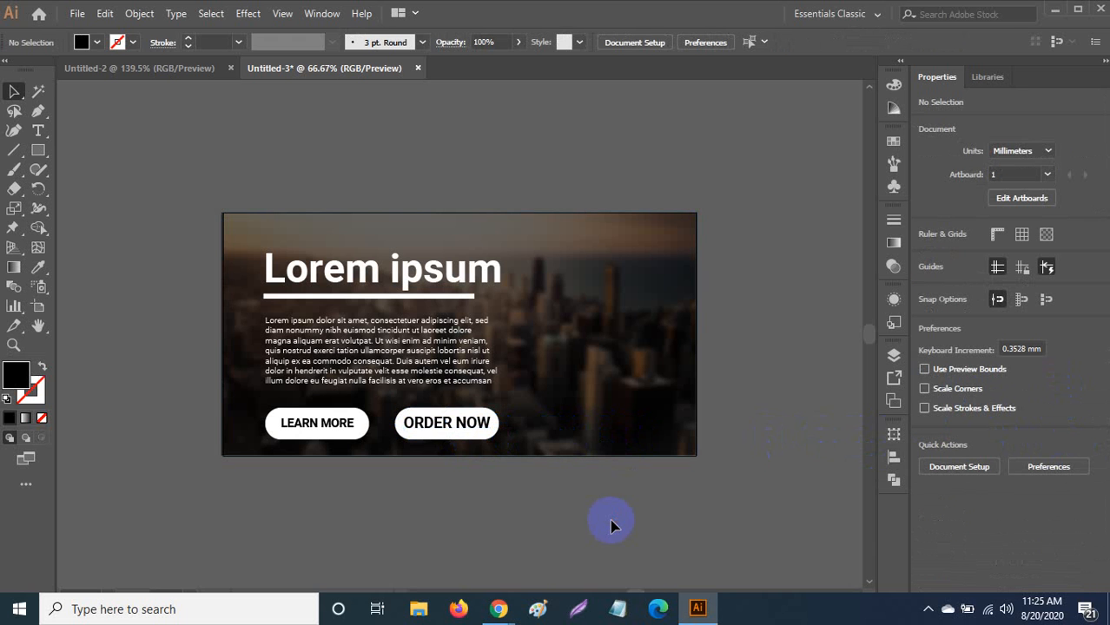
Copy LEARN MORE's 14 pt bold style onto ORDER NOW and shift it slightly right.
left_click(470, 428)
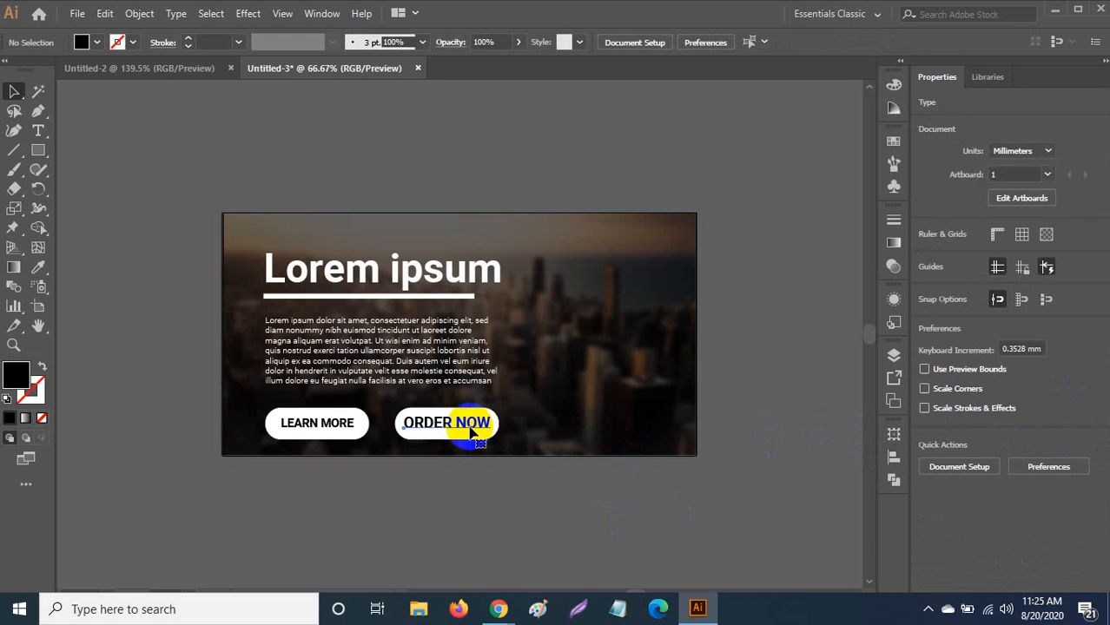
key("i")
left_click(350, 420)
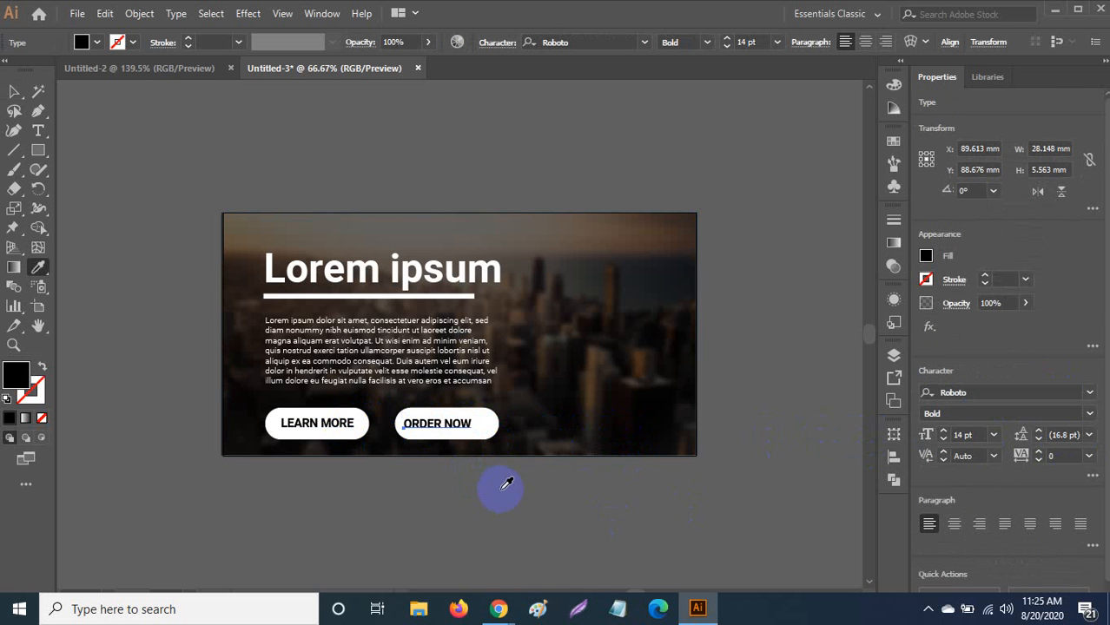
left_click(14, 92)
left_click_drag(466, 425, 476, 429)
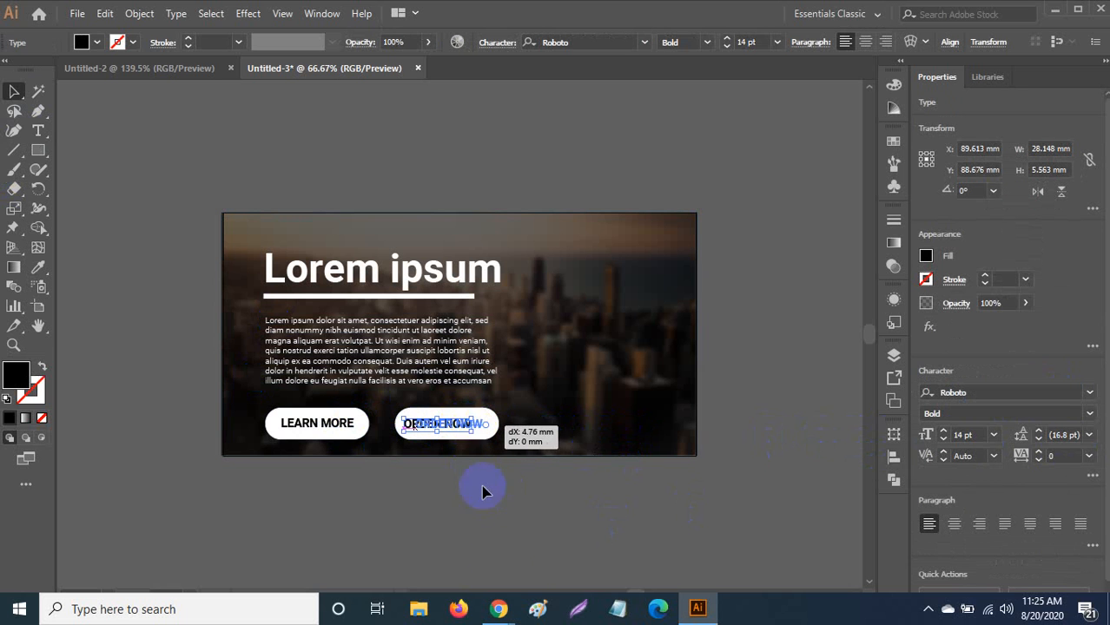
left_click(483, 553)
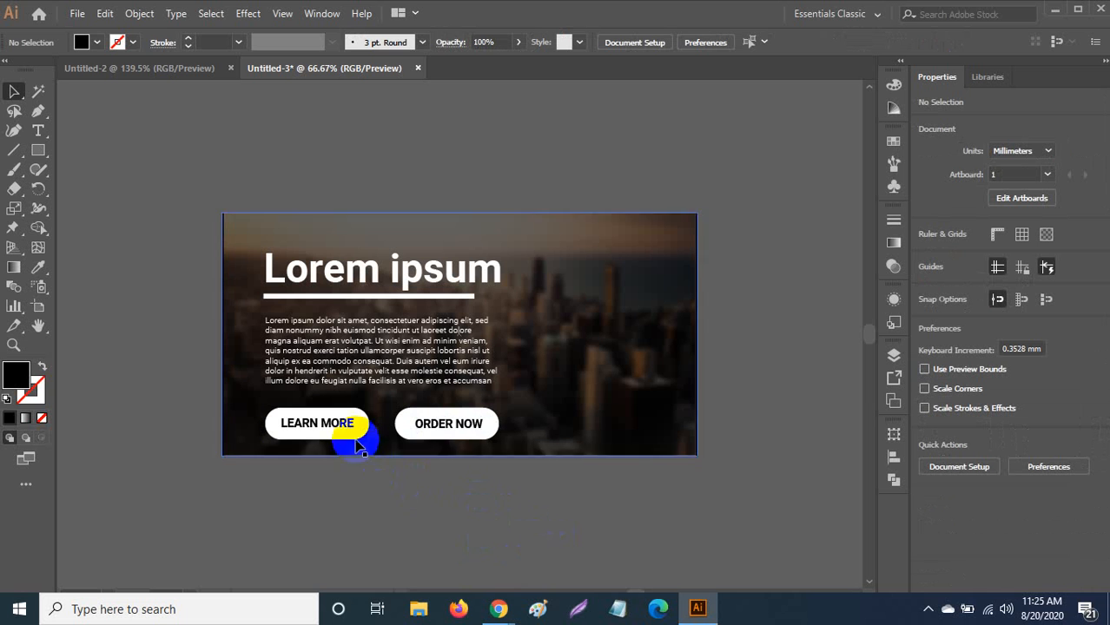
Fine-tune LEARN MORE's position within its button and check the placement.
left_click(344, 426)
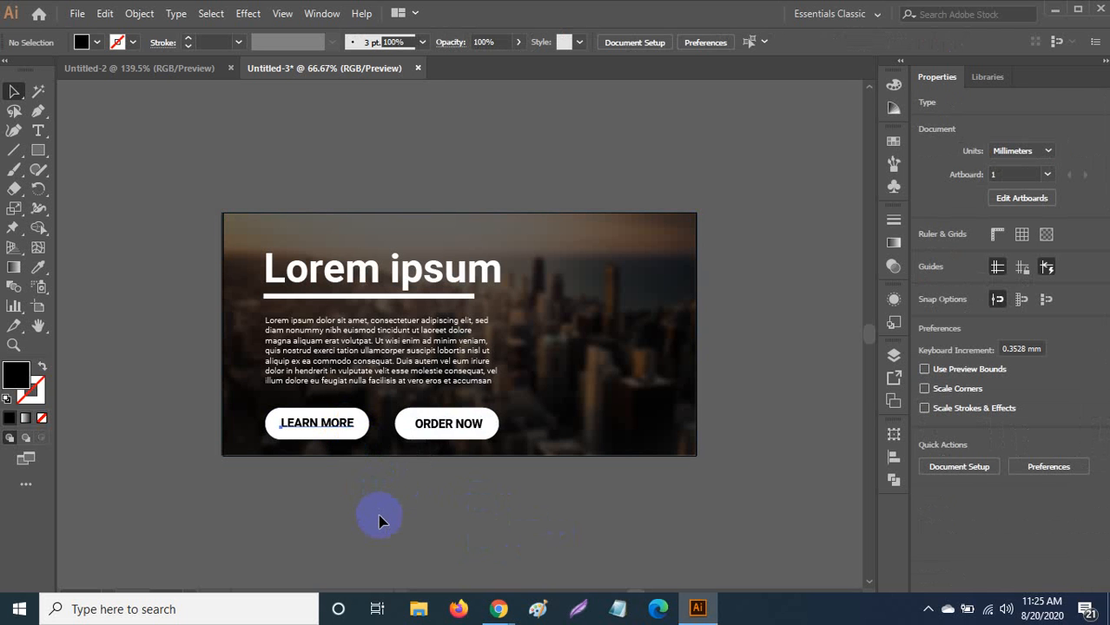
key("ctrl+z")
key("ctrl+z")
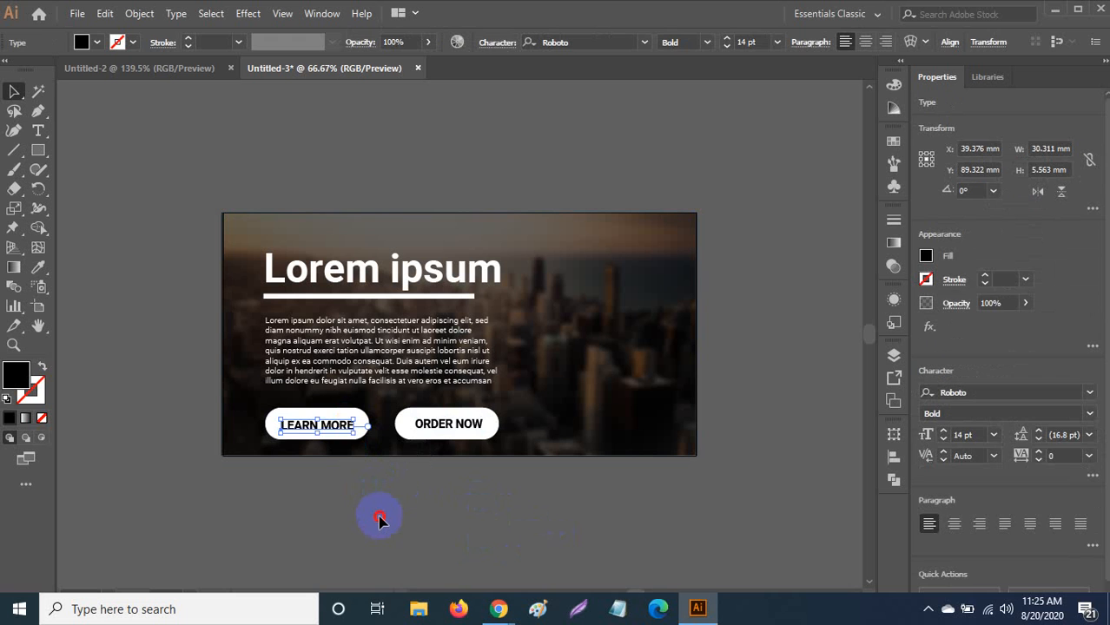
left_click(380, 519)
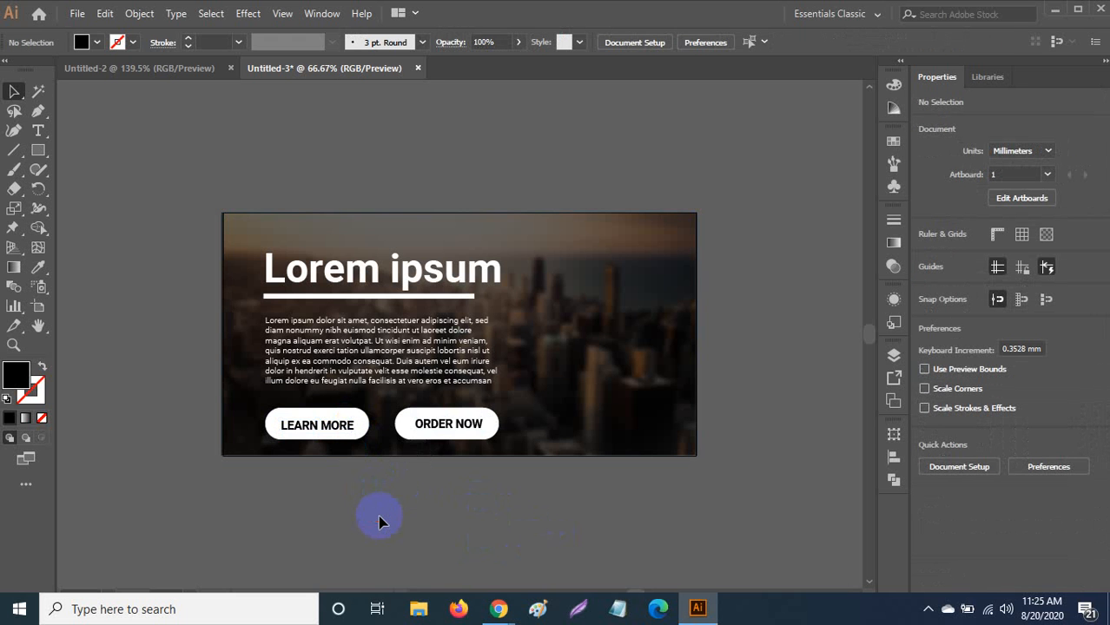
left_click(318, 430)
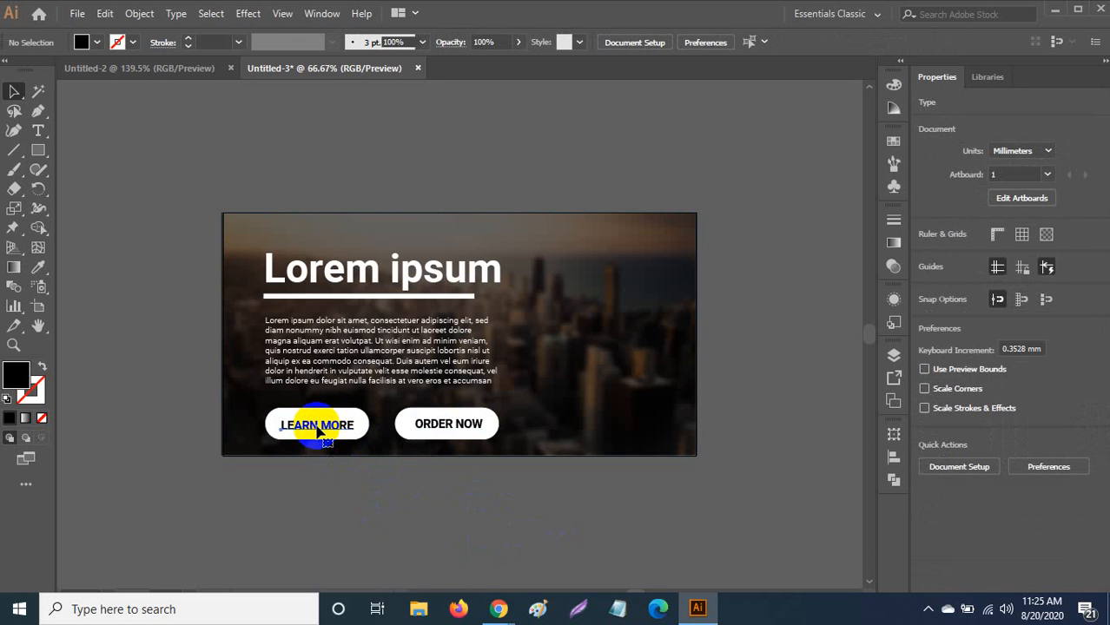
left_click(318, 432)
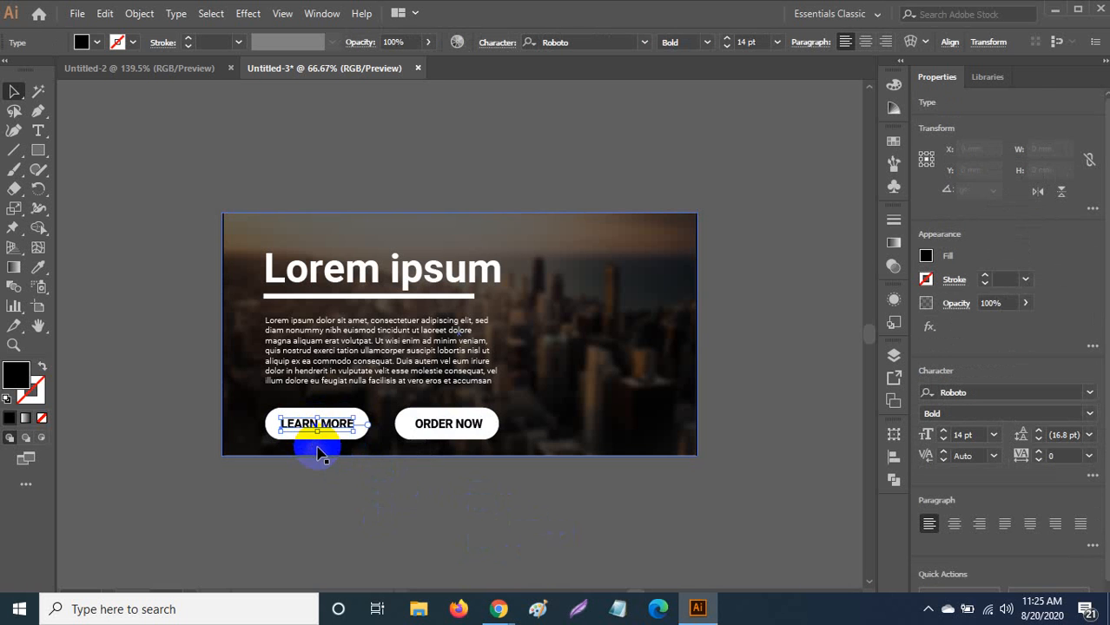
left_click(368, 488)
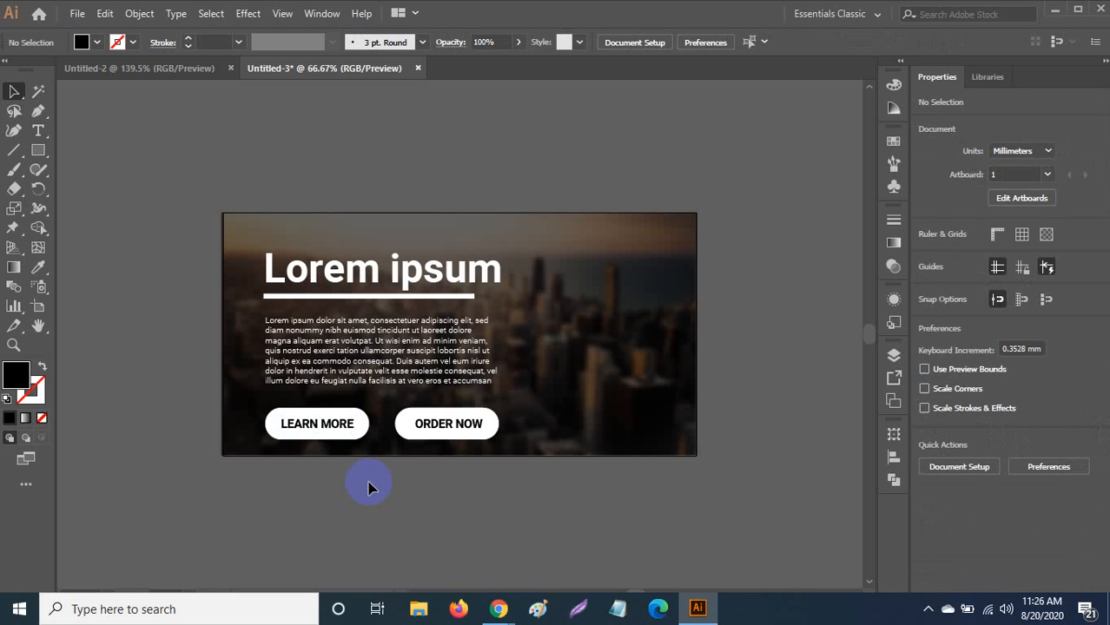
mouse_move(698, 608)
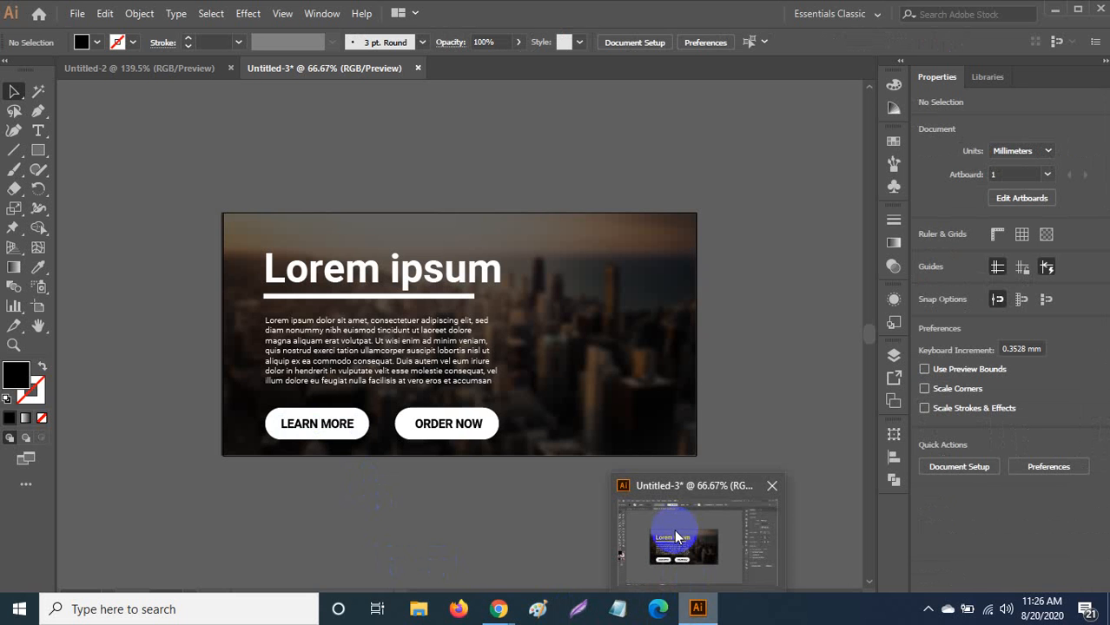